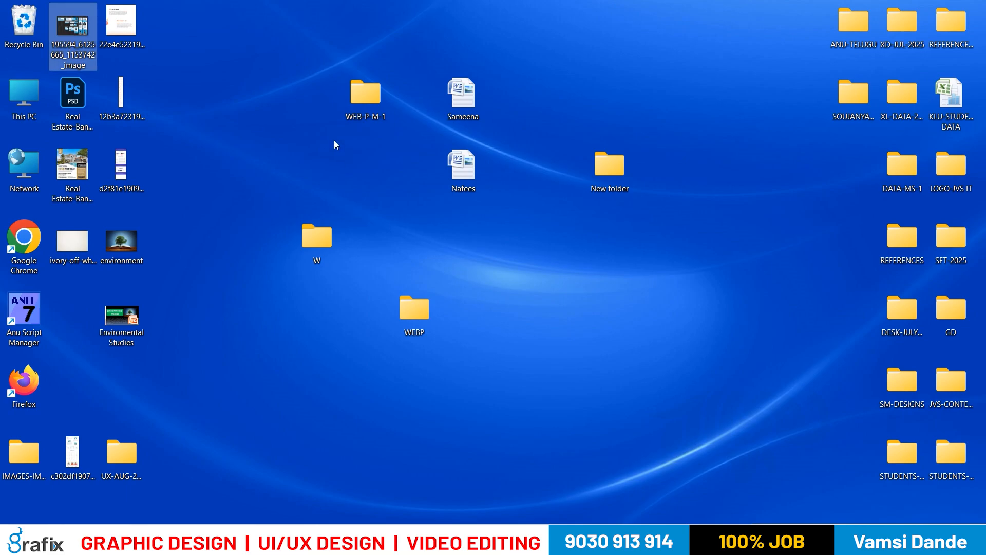
Examine the labelled web banner sizes in the open reference image, close it, and clear the selection in the SM Sizes.txt notes
scroll(500, 214, "up", 2)
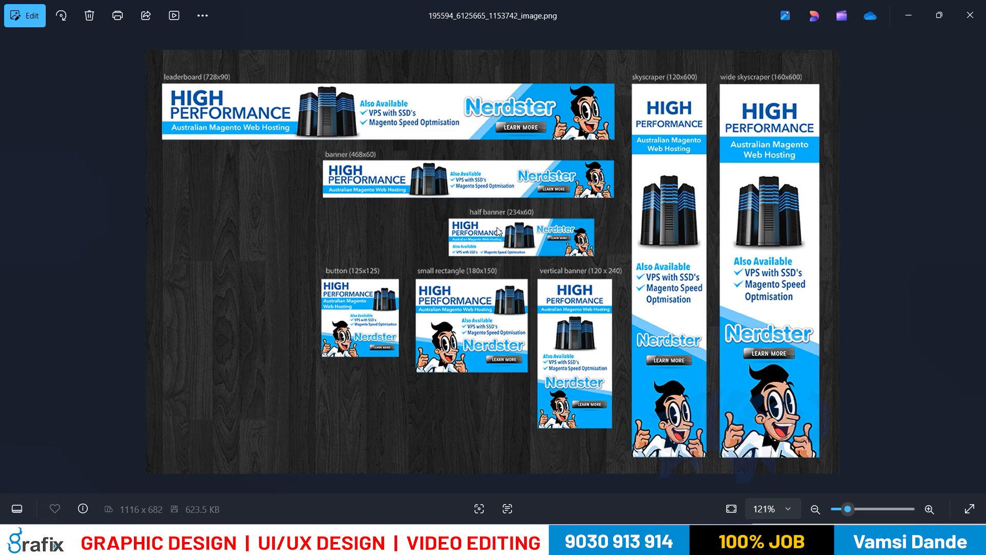
scroll(496, 245, "down", 1)
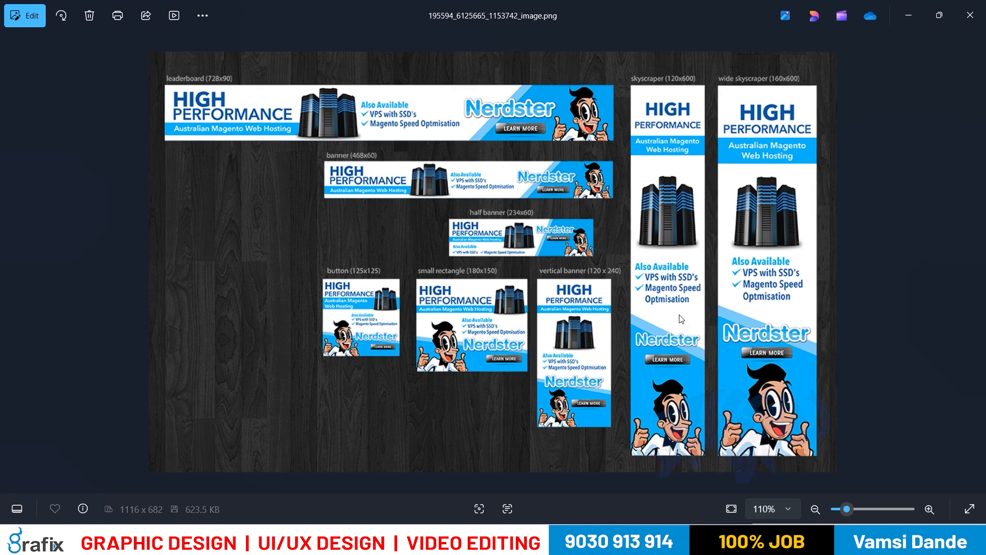
scroll(543, 301, "up", 3)
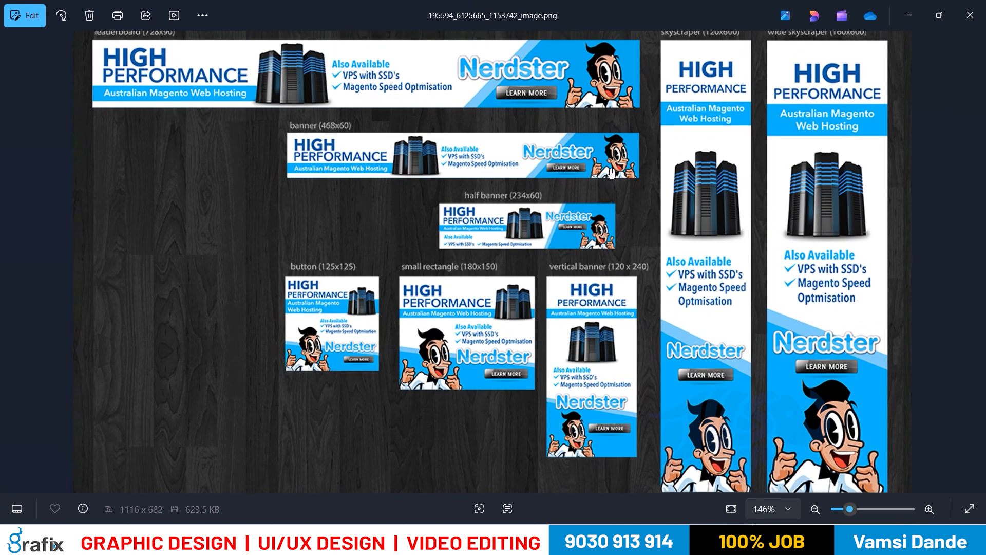
left_click_drag(688, 77, 688, 110)
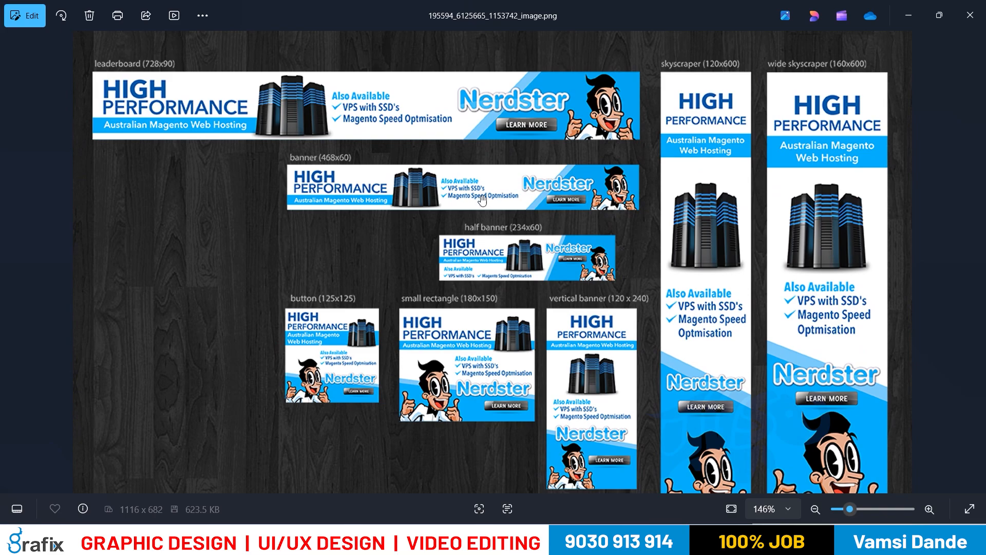
scroll(557, 214, "down", 2)
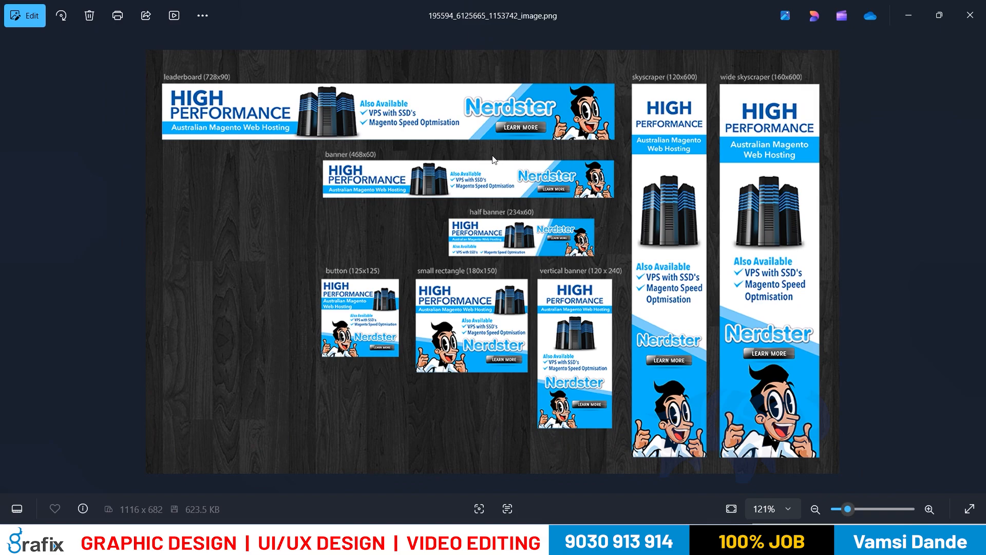
left_click(970, 15)
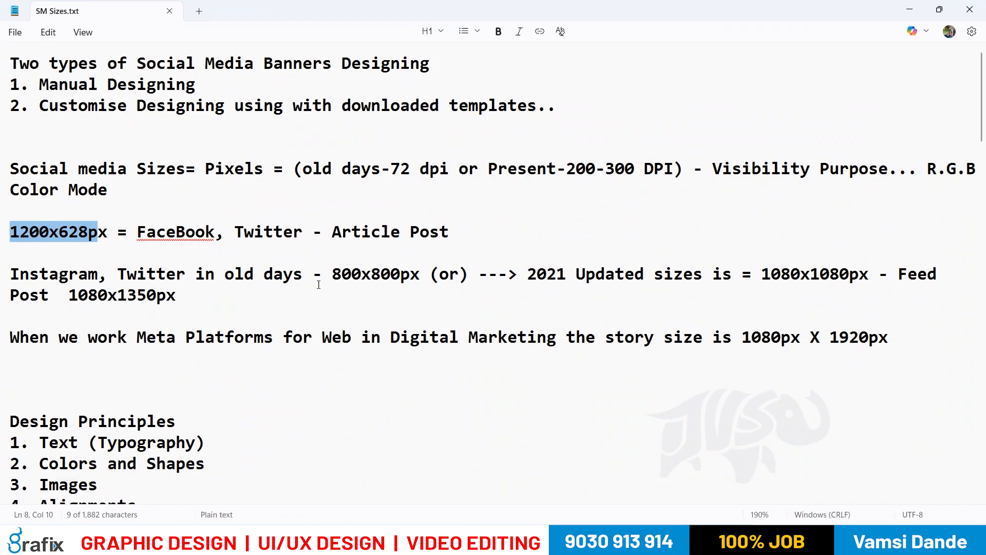
left_click(319, 285)
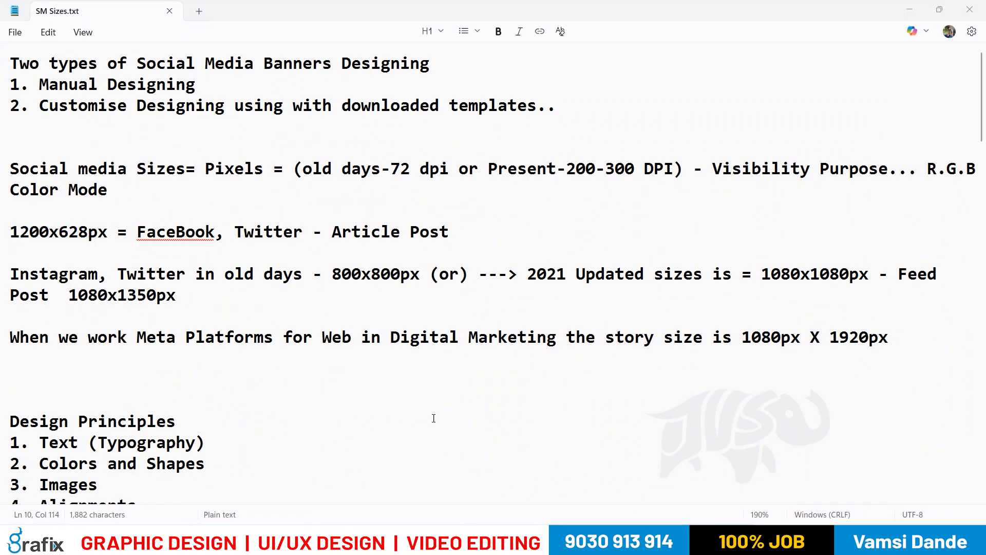
Switch to Photoshop and start a new document with its dimensions measured in pixels
key("super+d")
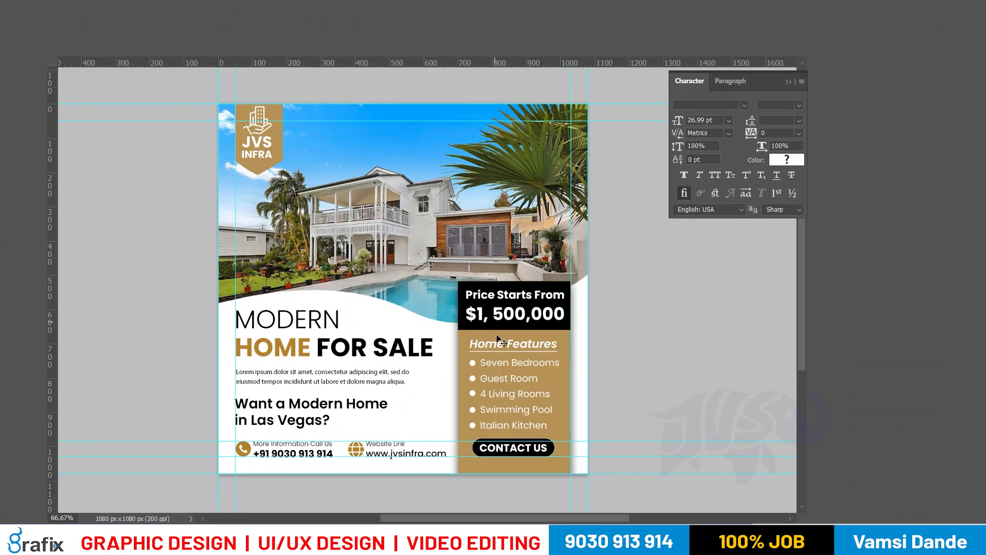
left_click(27, 7)
left_click(36, 20)
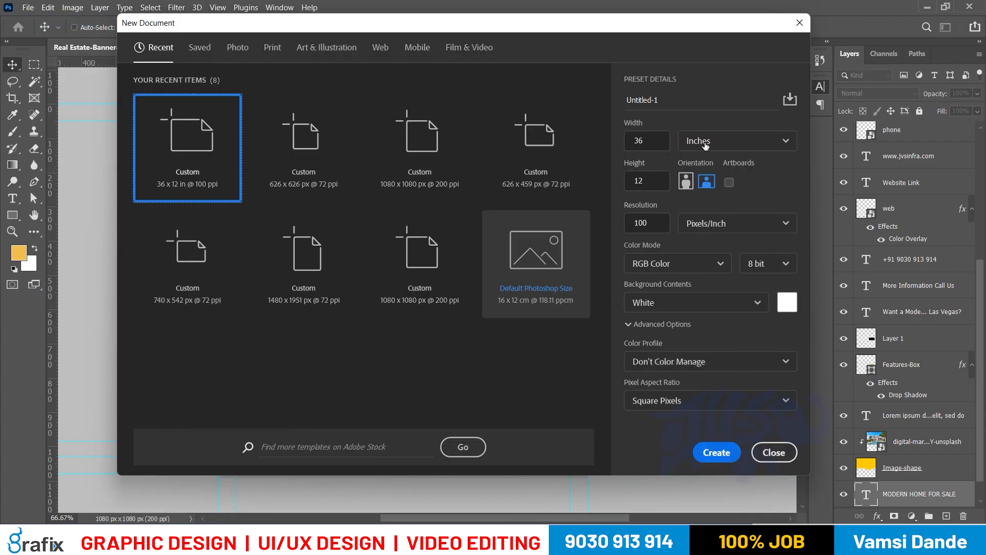
left_click(736, 141)
left_click(696, 162)
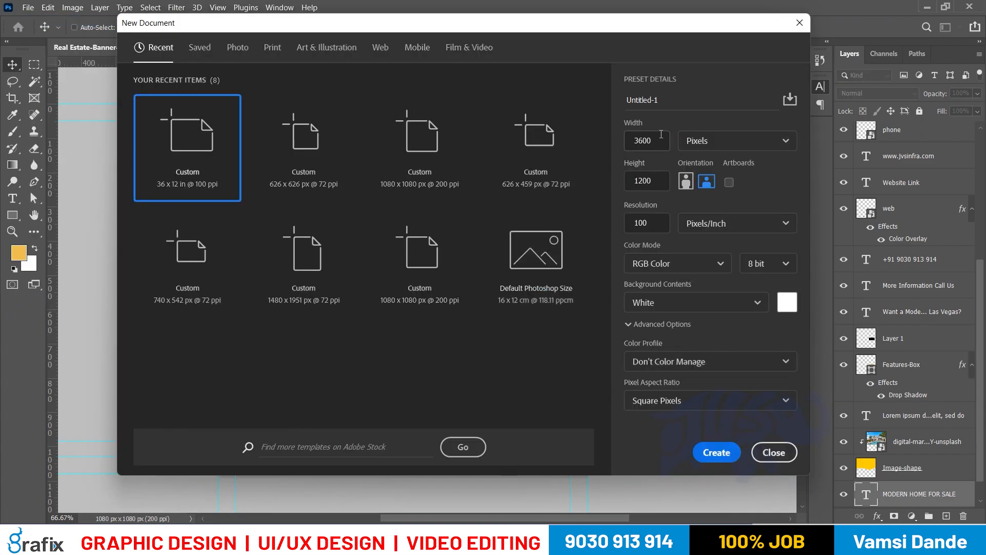
Set the width to 1200, the height to 628 and the resolution to 200 pixels/inch, and create the document
left_click(649, 139)
double_click(648, 140)
type("1200")
key("Tab")
key("Tab")
type("628")
key("Tab")
key("Tab")
key("Tab")
key("Tab")
key("Tab")
key("shift+Tab")
type("200")
key("Return")
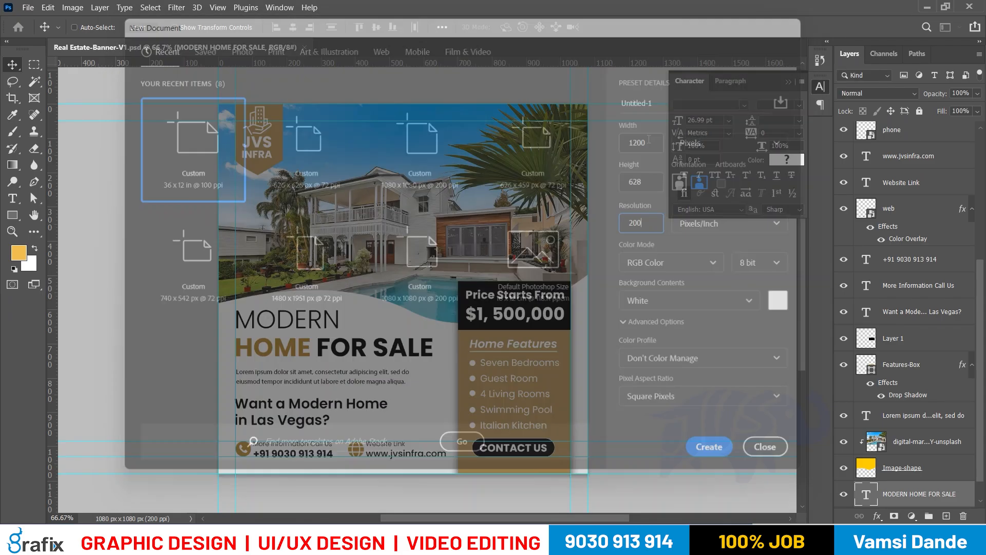
Check the Facebook and Twitter article post size and the present-day DPI range in the SM Sizes.txt notes
key("alt+Tab")
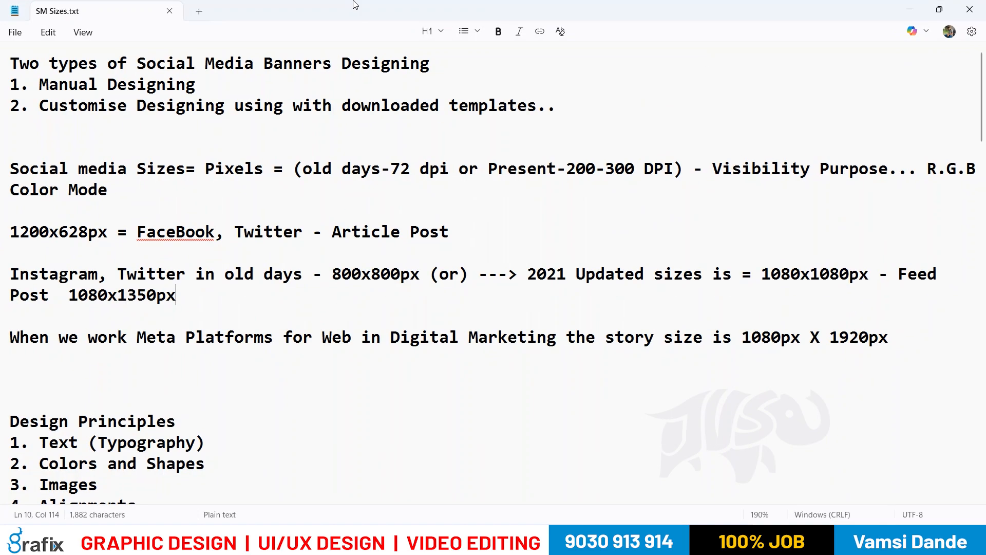
left_click_drag(32, 235, 103, 236)
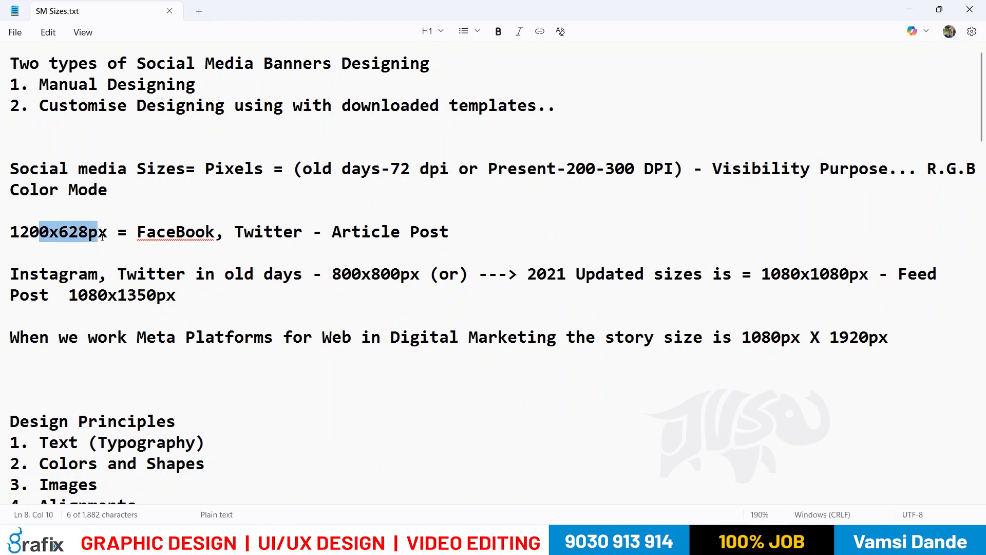
left_click(259, 202)
left_click_drag(567, 168, 665, 171)
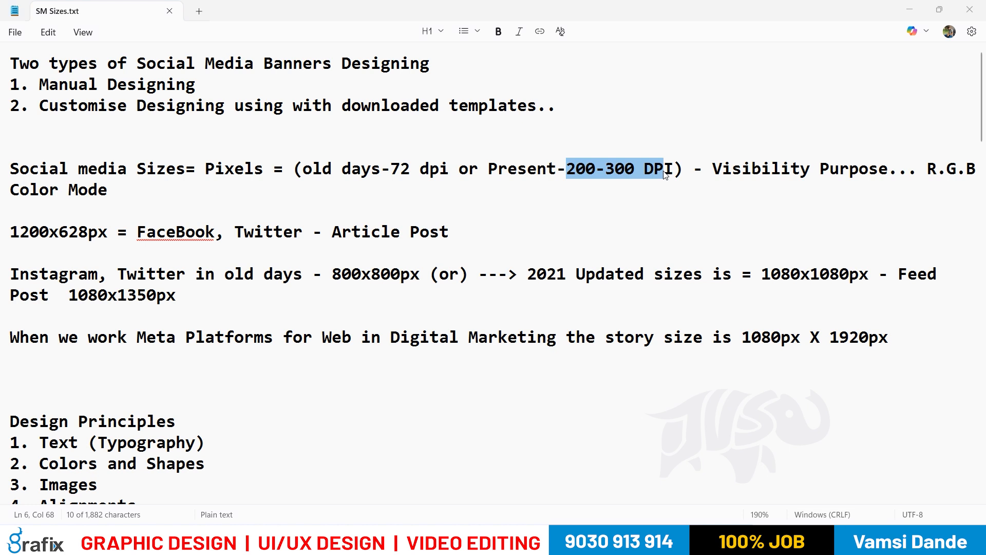
Return to Photoshop and collapse the Character panel covering the canvas
key("super+d")
key("alt+Tab")
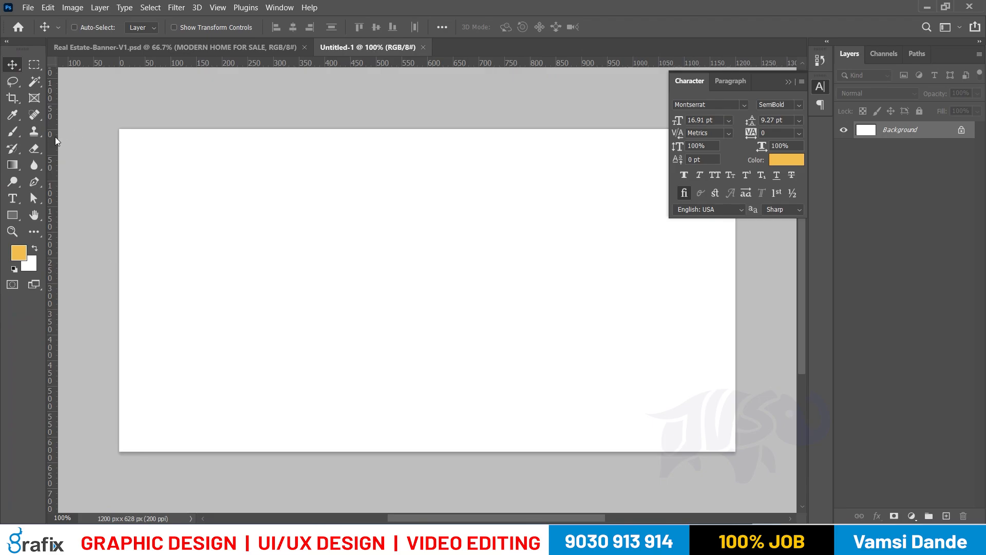
left_click(788, 84)
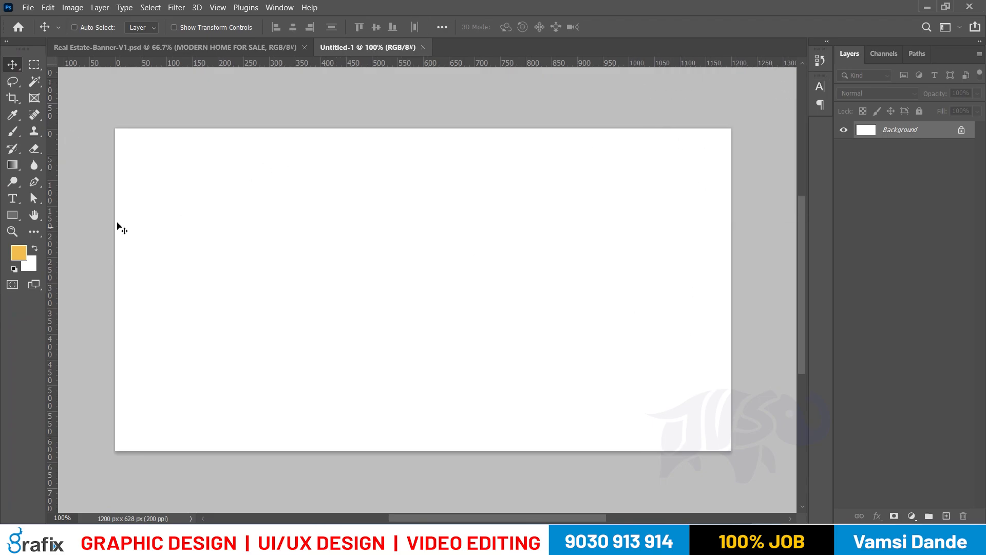
Try vertical guides at 50 px and 1150 px, and undo both
left_click(211, 8)
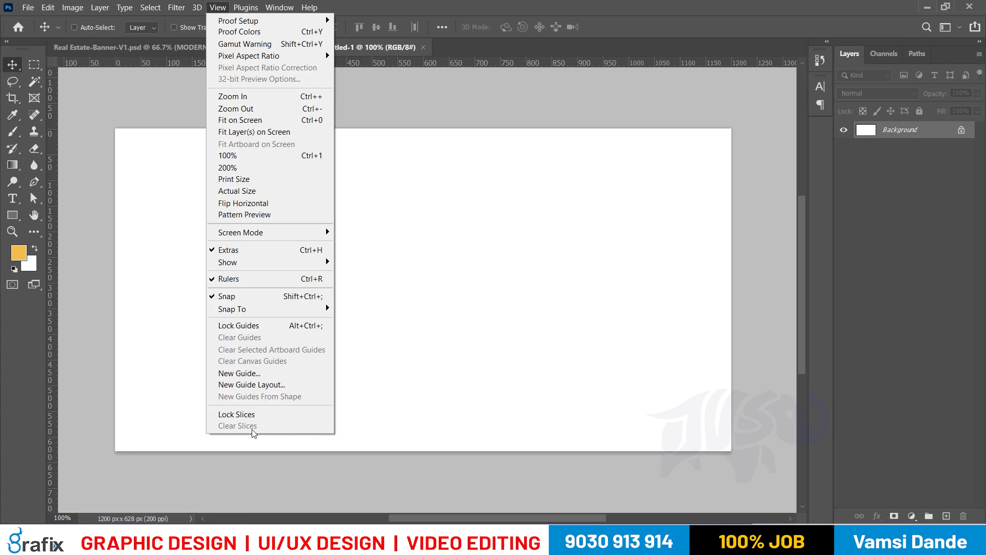
left_click(245, 378)
type("50")
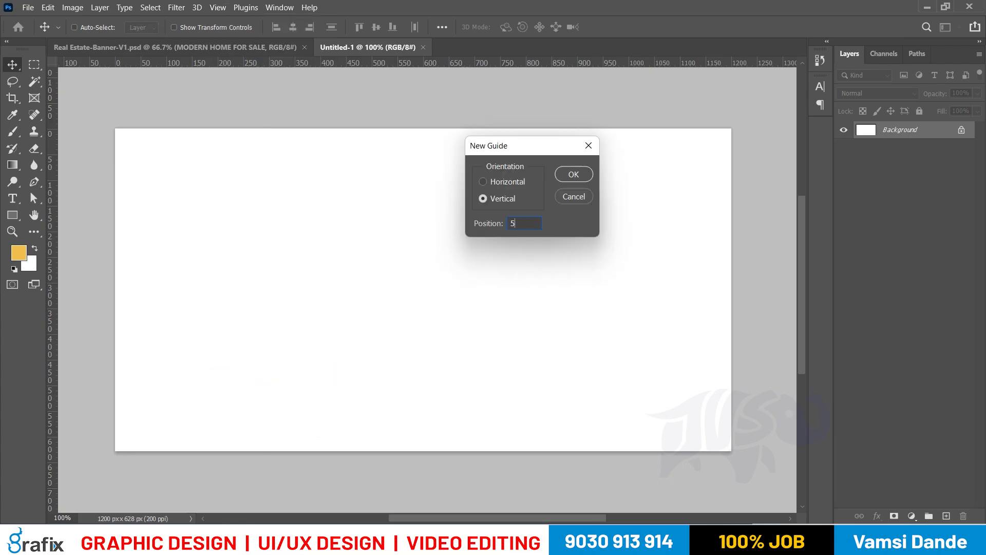
key("Return")
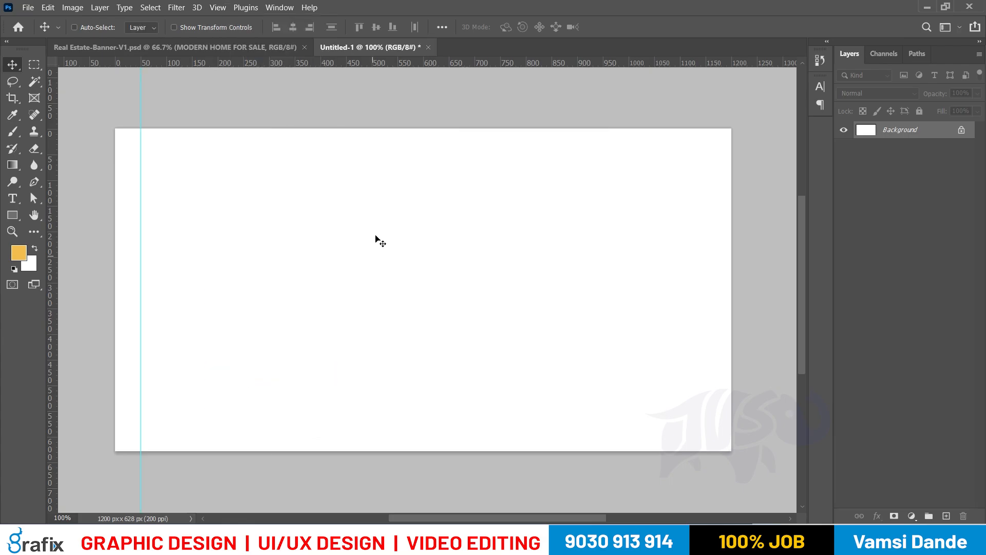
left_click(218, 8)
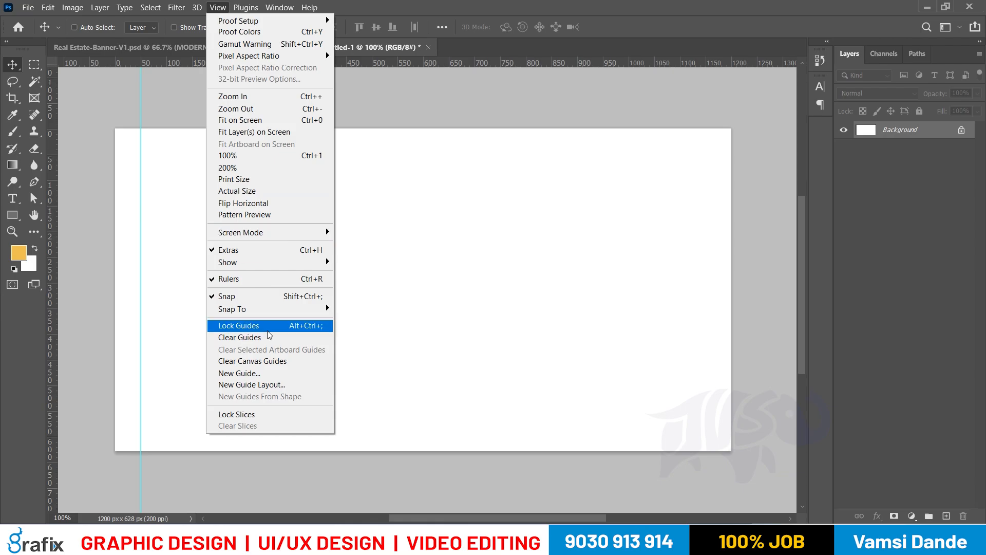
left_click(240, 373)
type("1150")
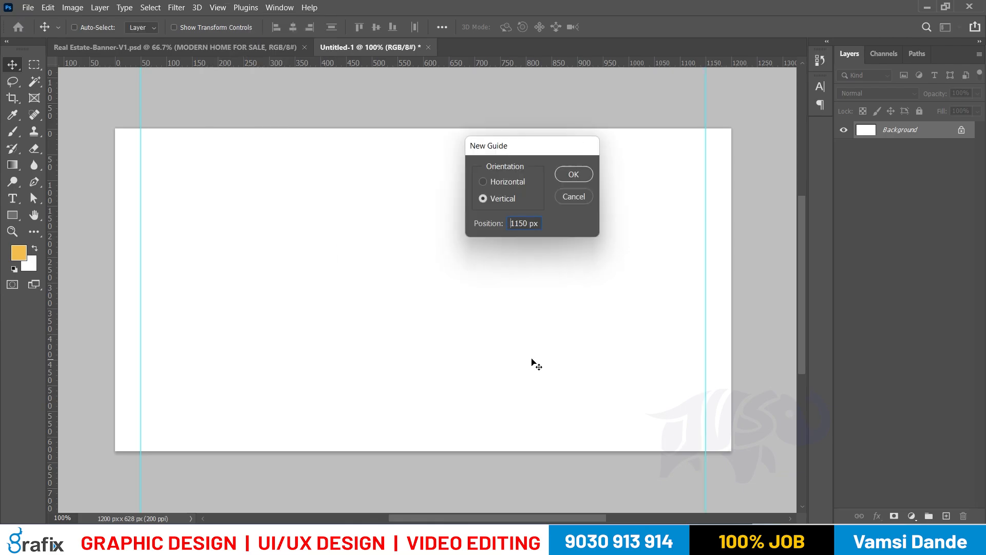
key("Return")
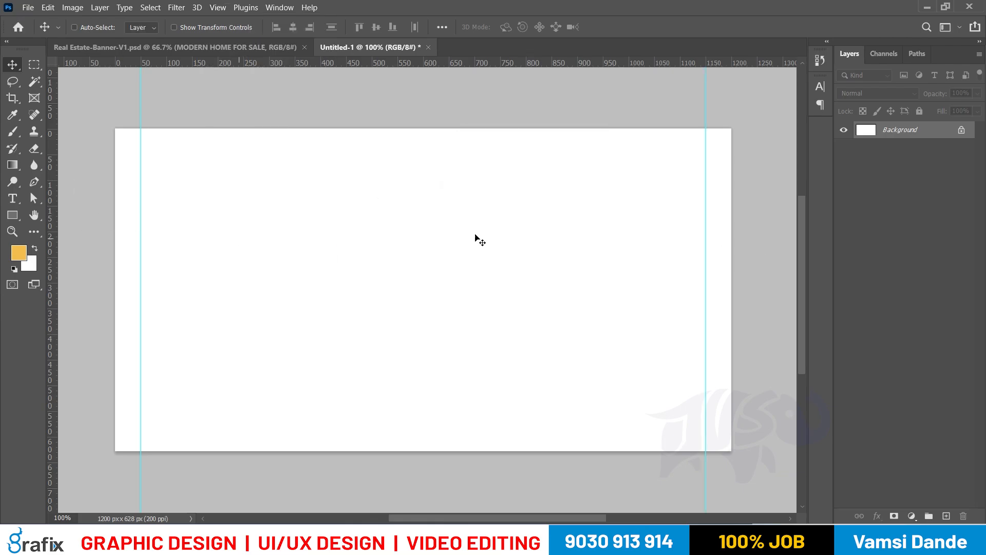
key("ctrl+z")
key("ctrl+z")
Add a vertical guide at 30 px for the canvas's left margin
left_click(218, 7)
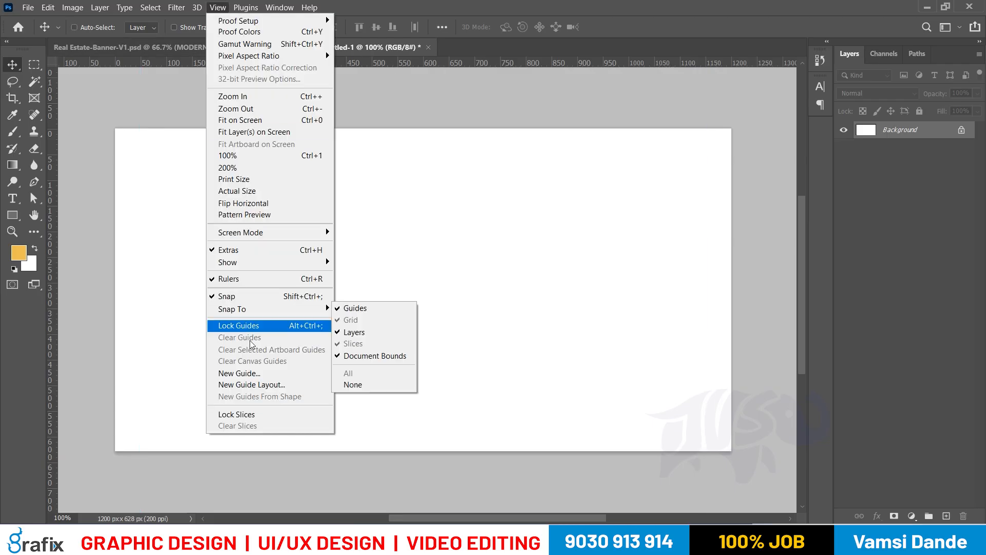
left_click(240, 373)
type("30")
key("Return")
Start a second vertical guide and work out its position in Calculator as 1200 - 30
left_click(217, 7)
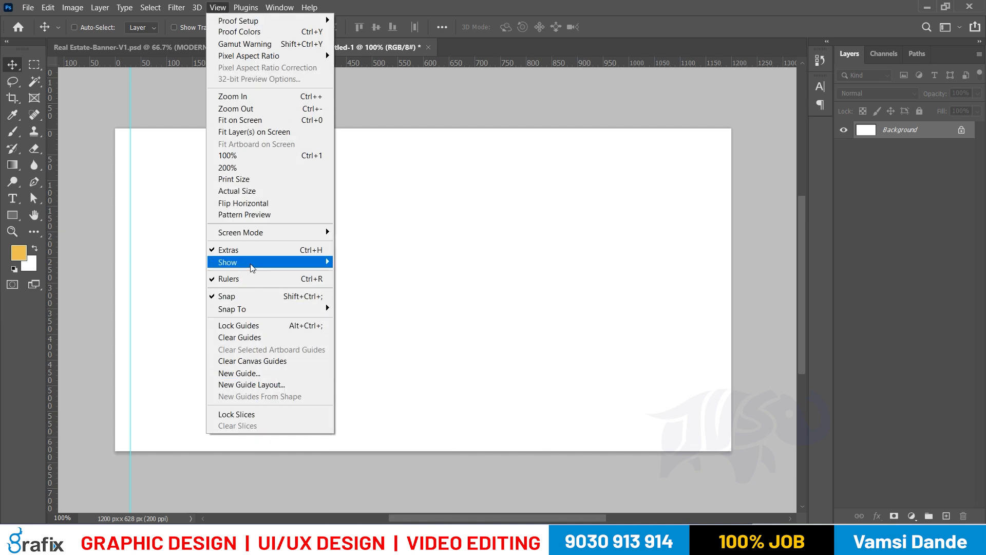
left_click(239, 373)
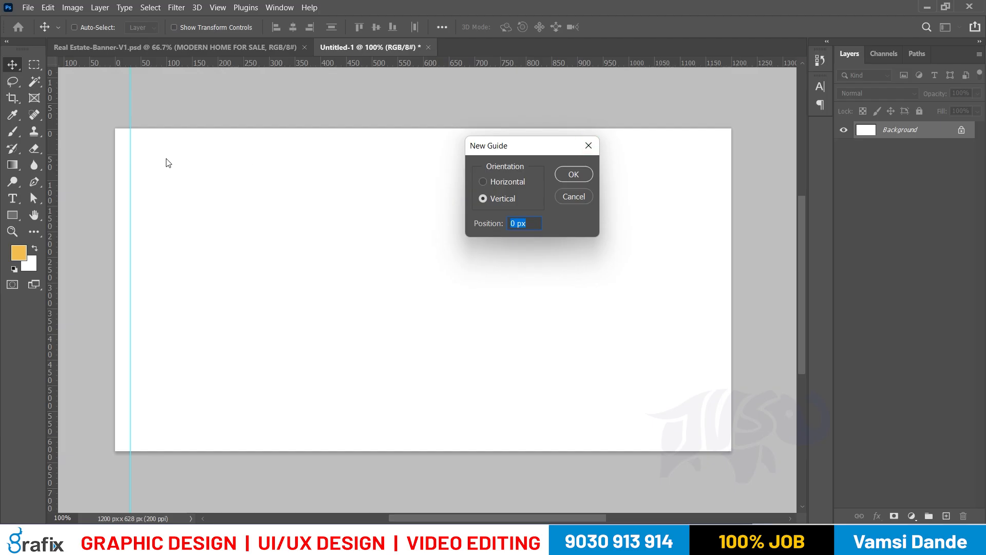
key("super+r")
type("calc")
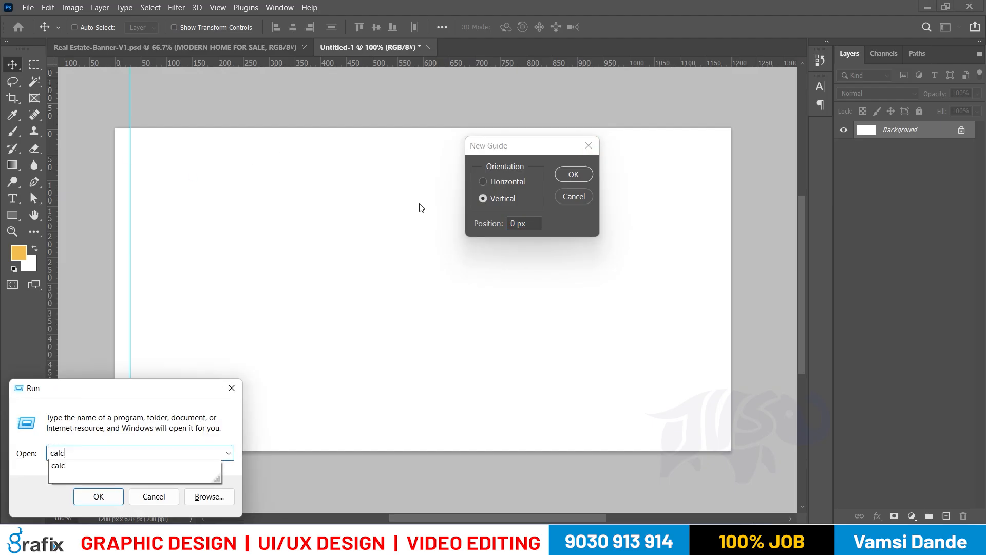
key("Return")
type("12")
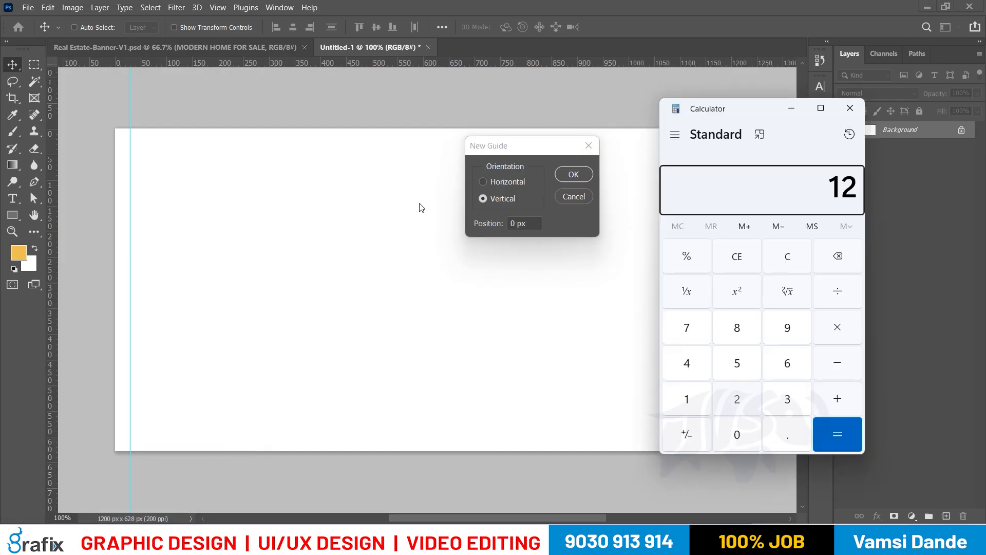
type("00 - 30")
key("Return")
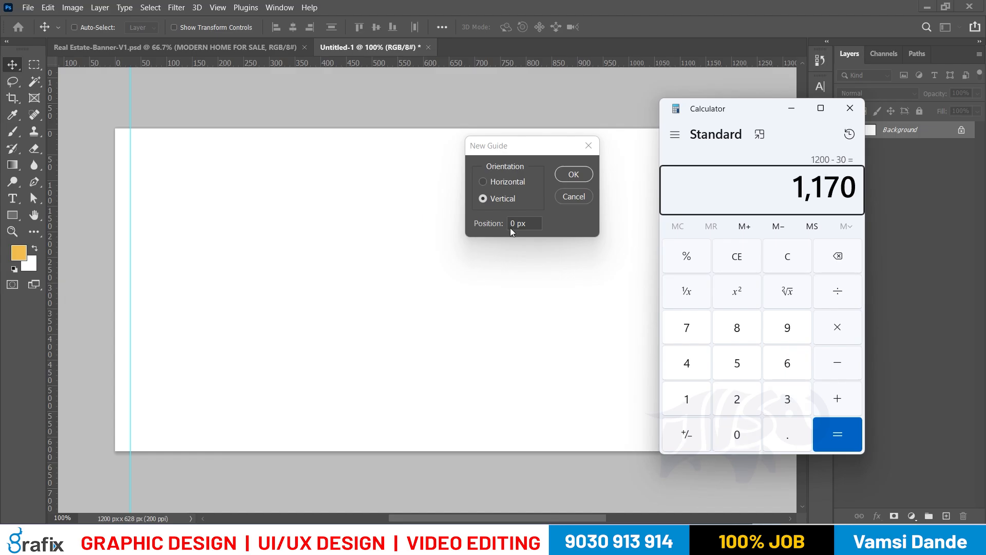
Return to Photoshop and place the vertical guide for the right margin at 1170 px
key("alt+Tab")
type("1170")
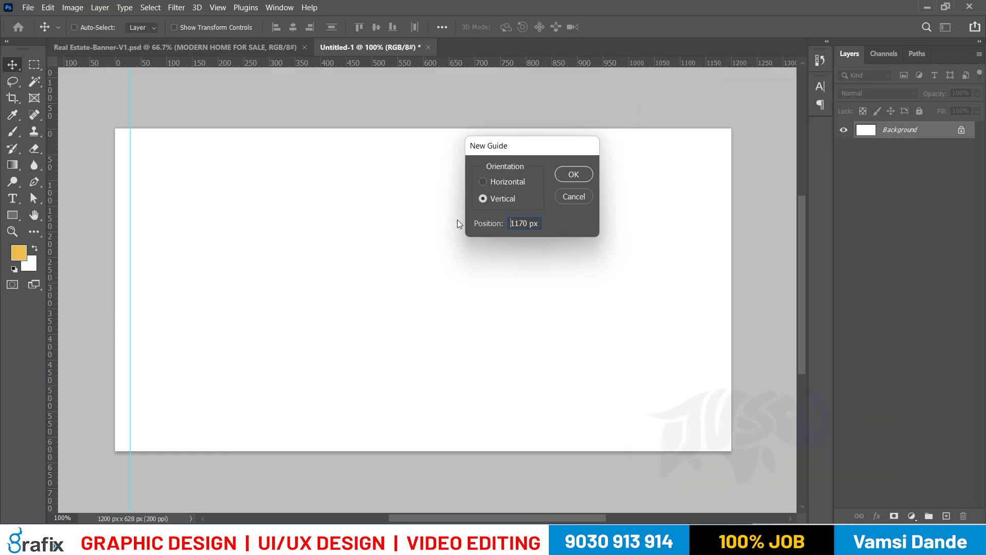
key("Return")
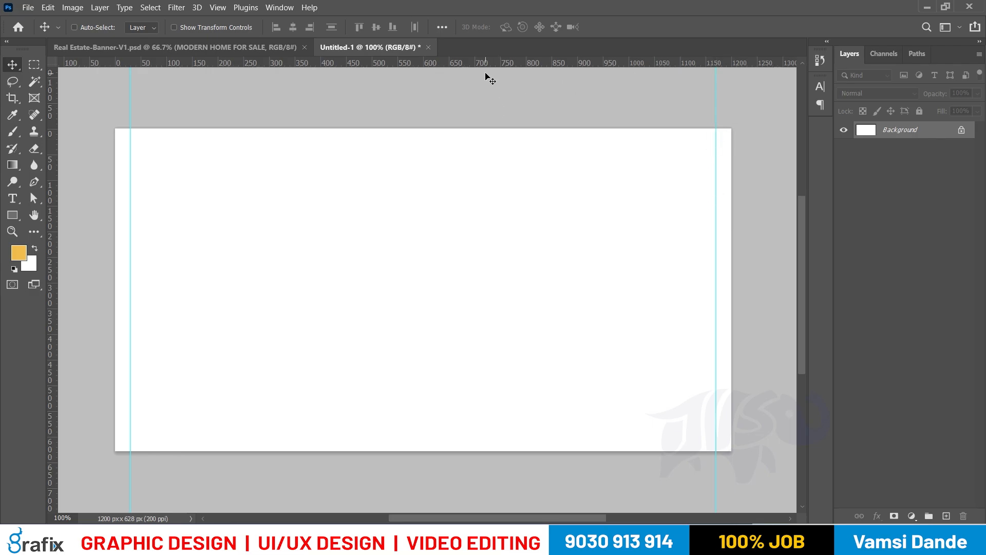
Add a horizontal guide at 30 px for the canvas's top margin
left_click(218, 8)
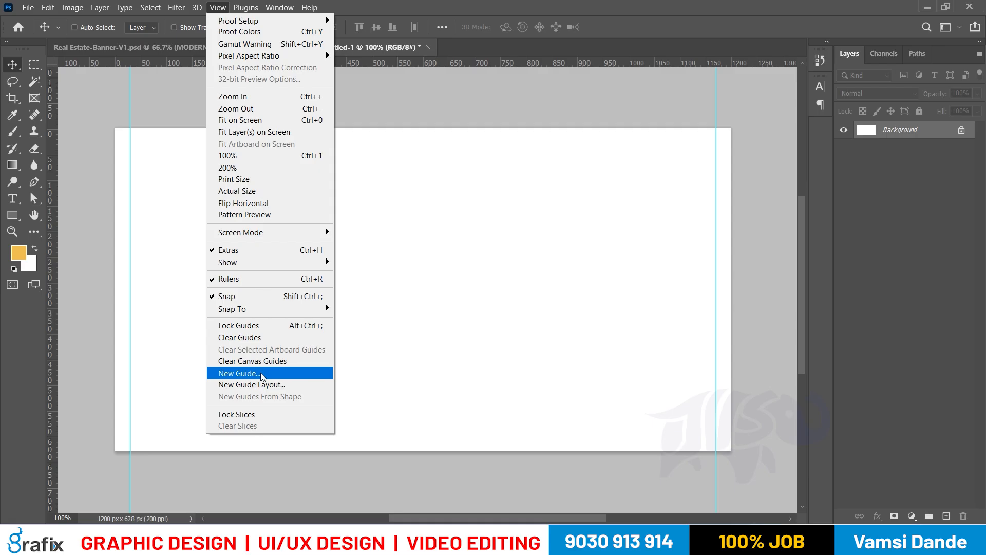
left_click(260, 372)
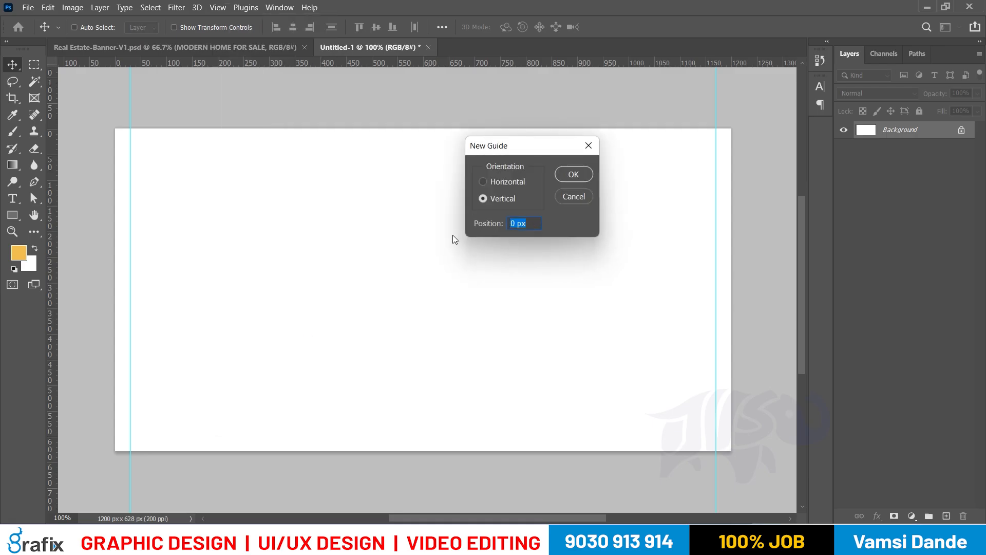
left_click(511, 180)
double_click(539, 230)
type("30")
key("Return")
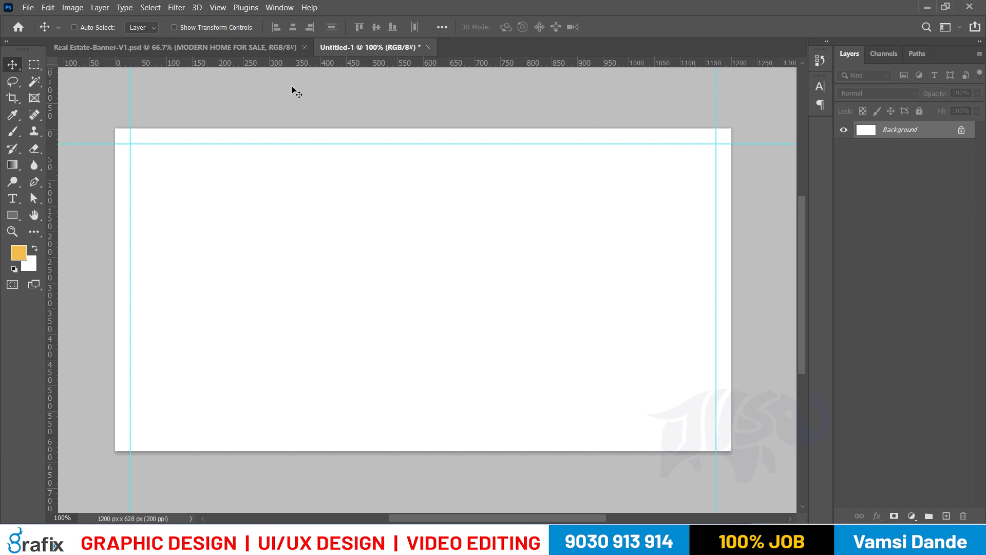
Switch to Calculator and work out the bottom margin guide's position as 628 - 30
key("alt+Tab")
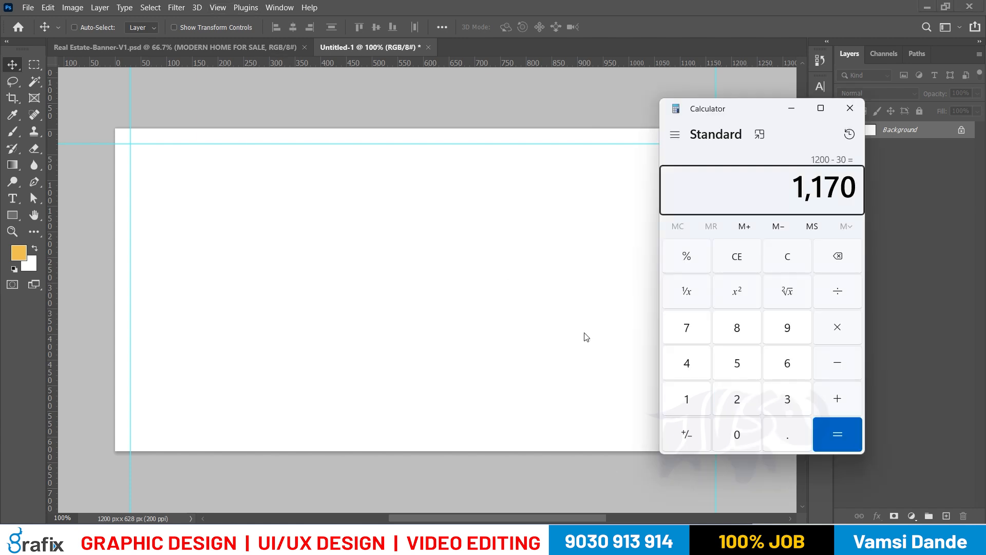
type("68")
key("BackSpace")
key("BackSpace")
type("628-30")
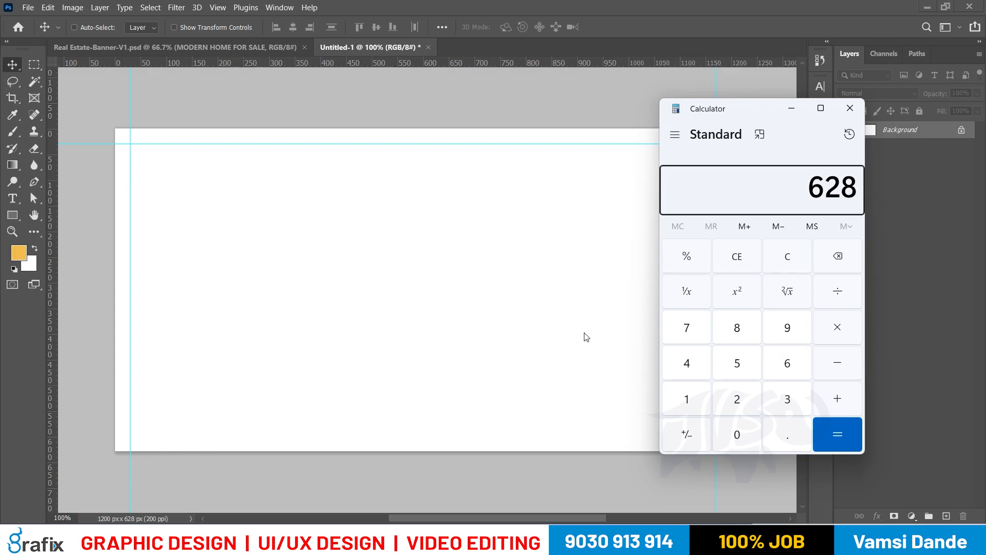
key("Return")
Return to Photoshop and place a horizontal guide for the canvas's bottom margin at 598 px
key("alt+Tab")
left_click(217, 7)
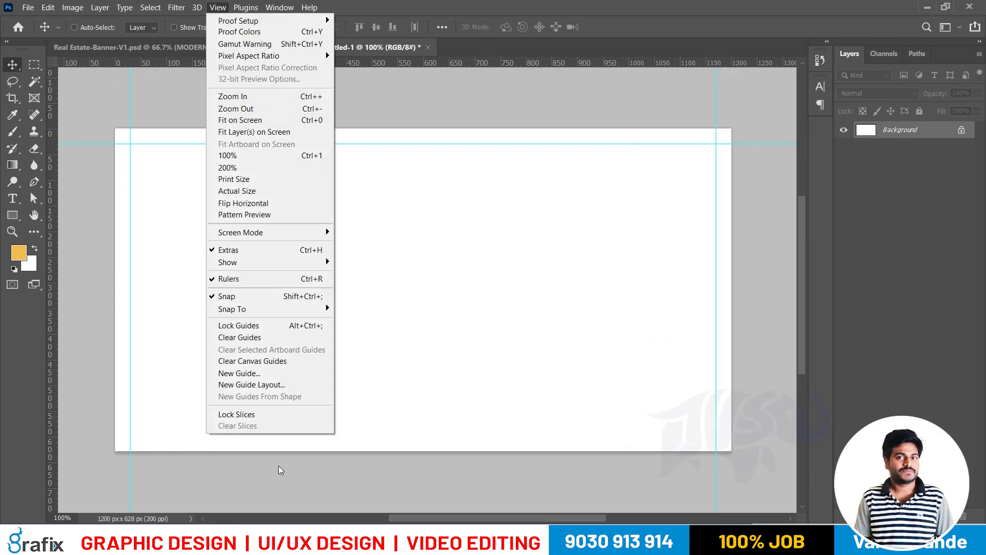
left_click(273, 373)
type("598")
key("Return")
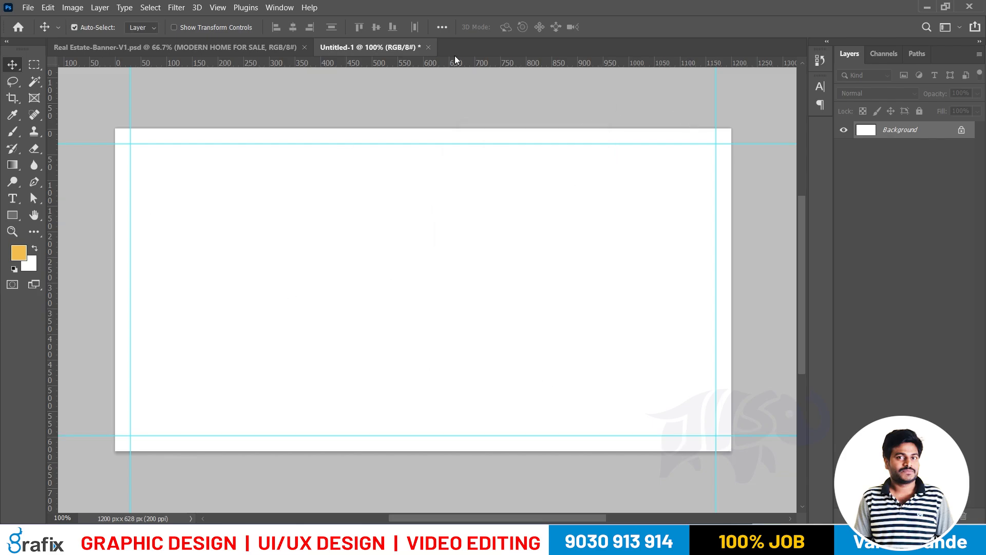
Save the document to the Desktop in Photoshop format as Real Estate-Banner-FB-V1, basing the name on the existing banner file
key("ctrl+s")
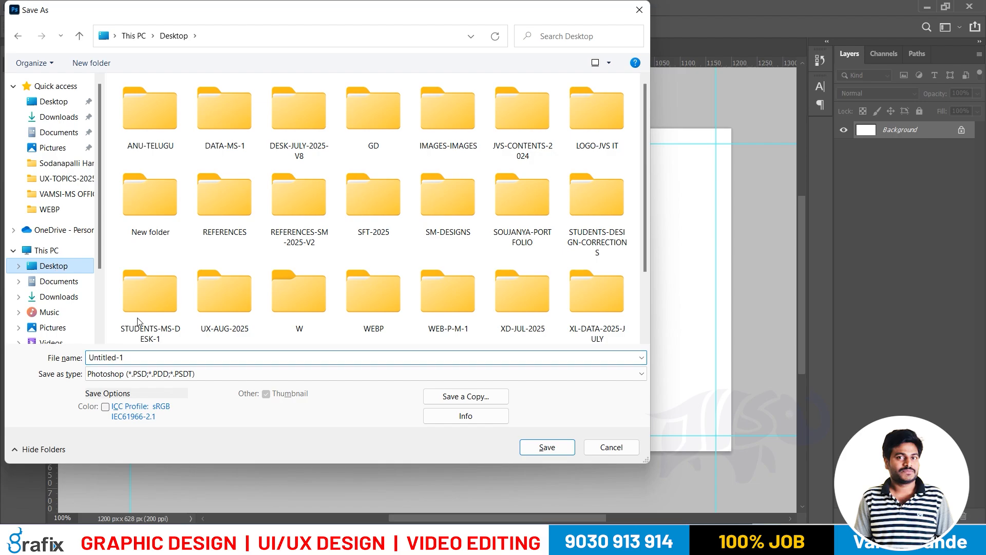
scroll(195, 336, "down", 2)
scroll(221, 330, "up", 2)
scroll(205, 324, "down", 2)
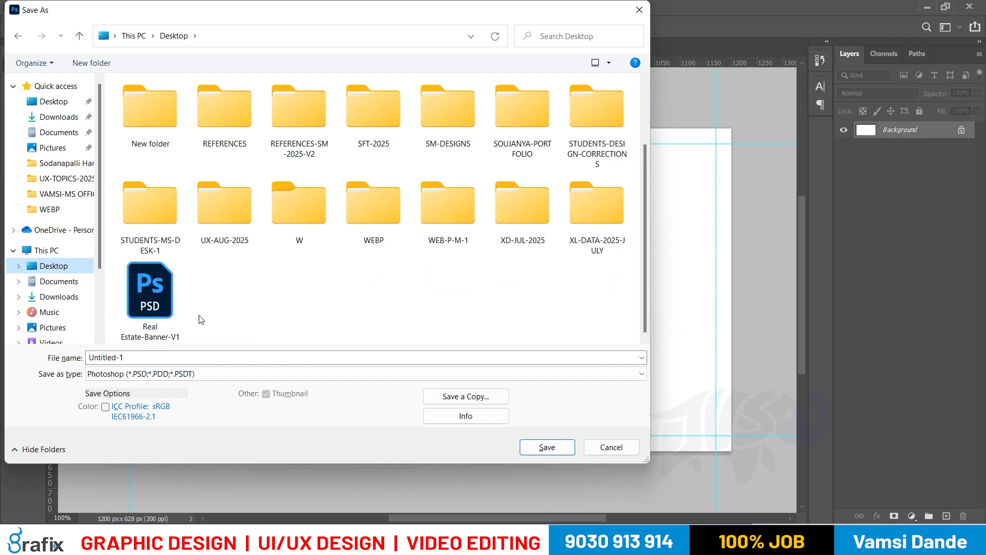
left_click(154, 303)
left_click(143, 358)
left_click(143, 358)
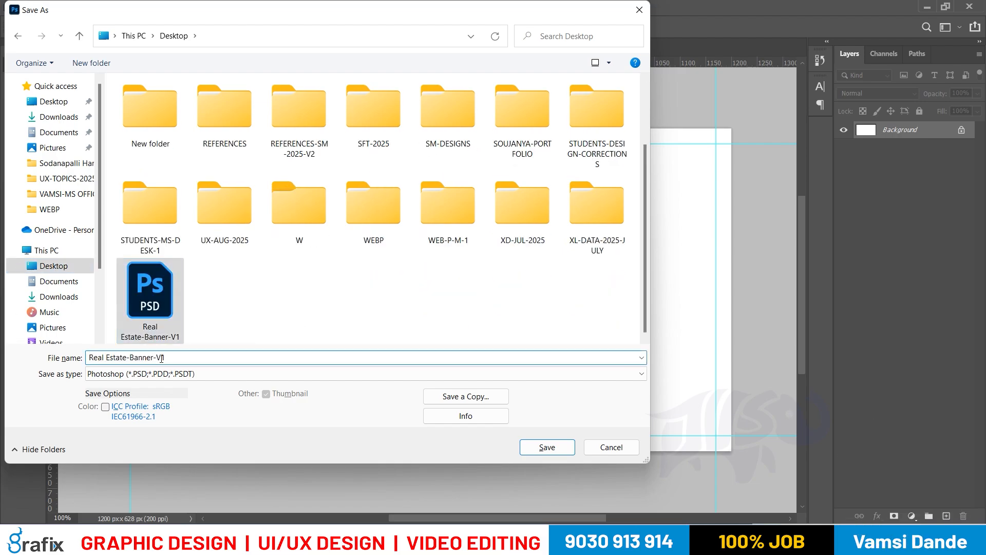
type("F")
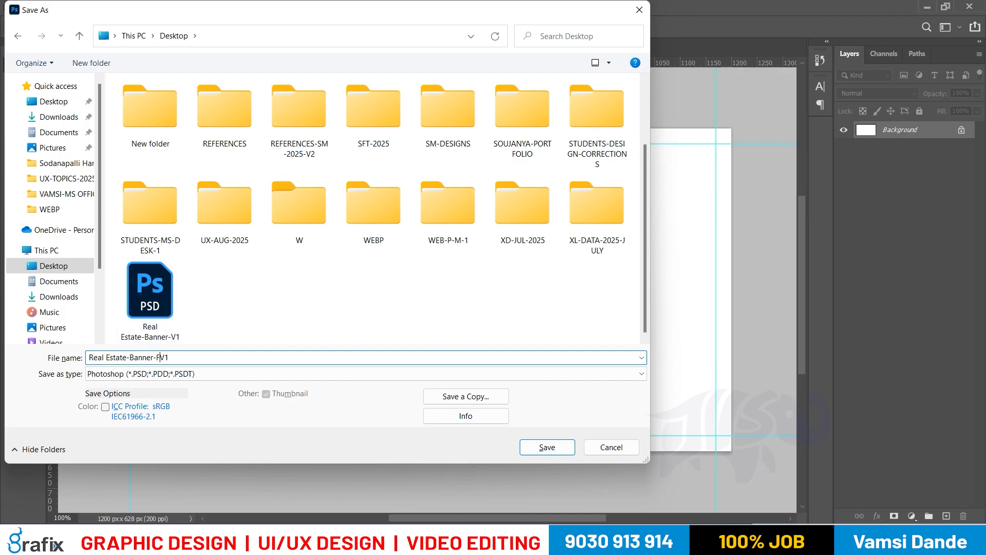
type("B-")
key("Return")
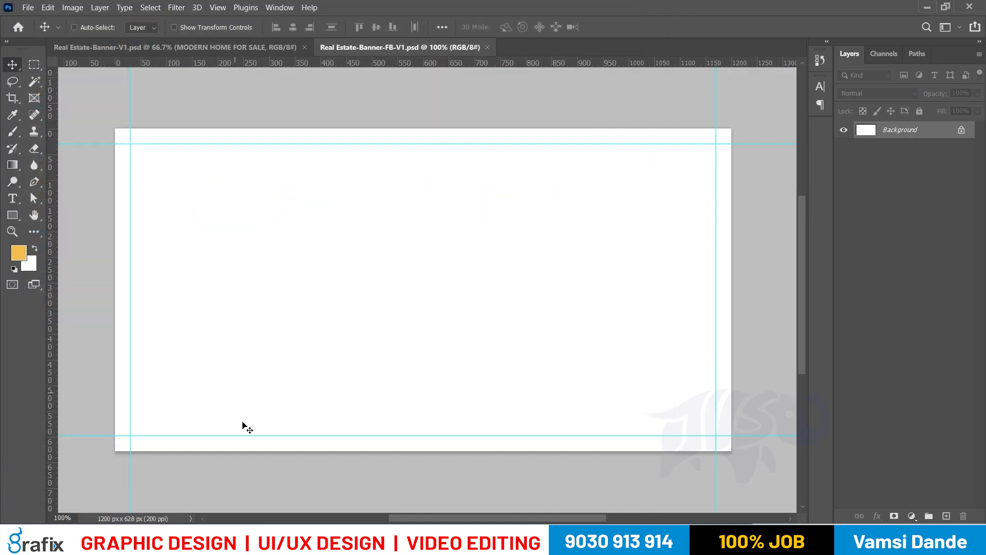
In Real Estate-Banner-V1.psd, try moving the Logo group and collapse it in the layer list
left_click(171, 47)
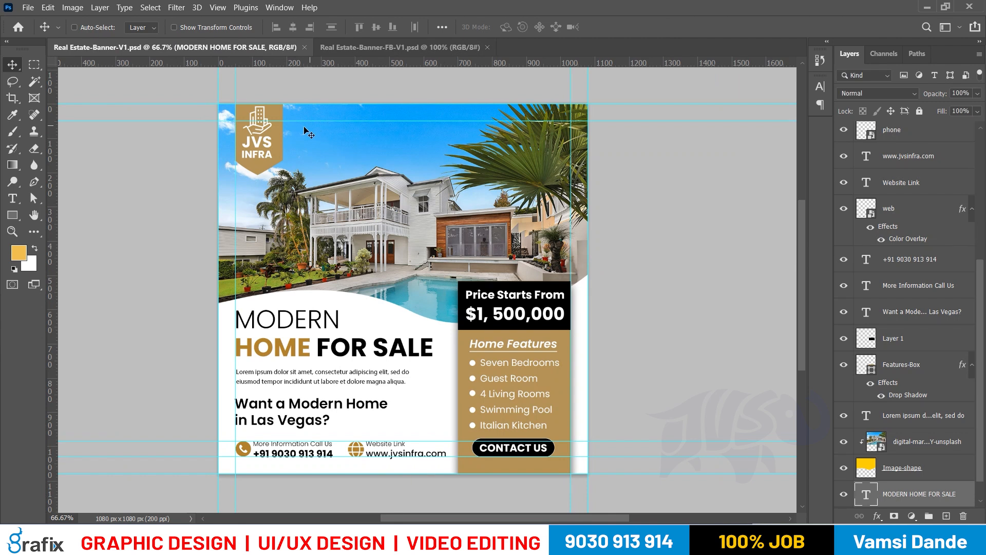
right_click(265, 151)
left_click(266, 152)
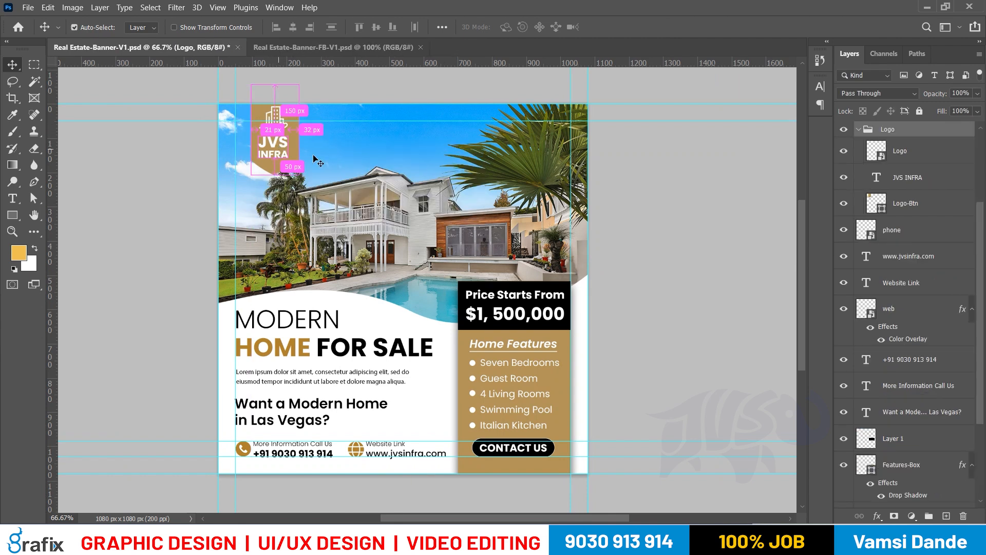
left_click(858, 130)
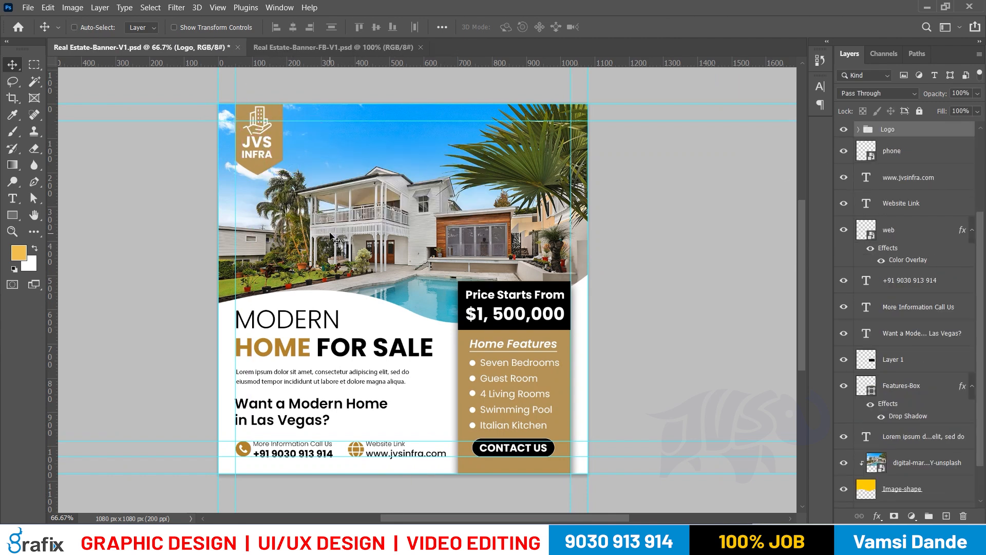
Open Real Estate-Banner-V1.jpg from the Desktop and copy its flattened image into the Real Estate-Banner-FB-V1.psd document
left_click(291, 47)
left_click(28, 8)
left_click(37, 29)
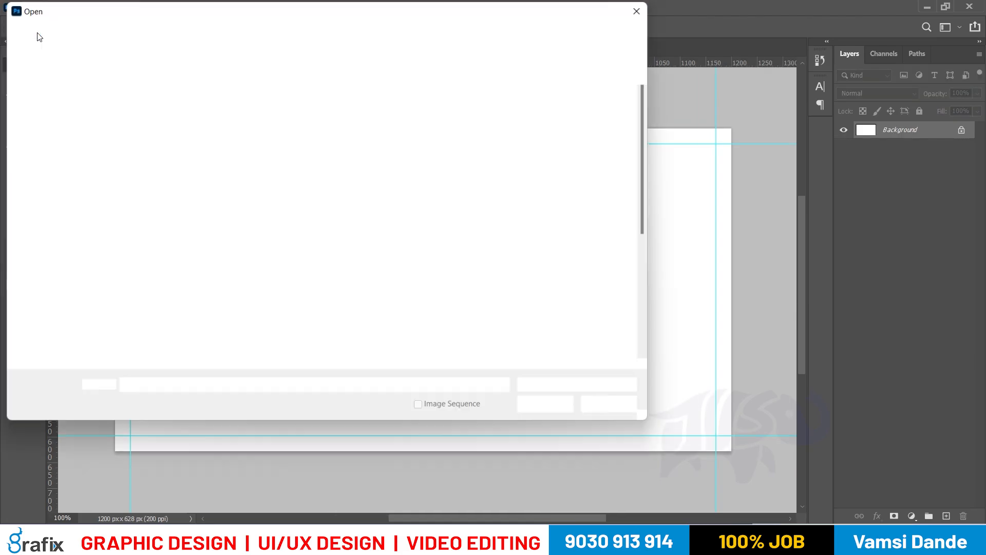
scroll(336, 216, "down", 5)
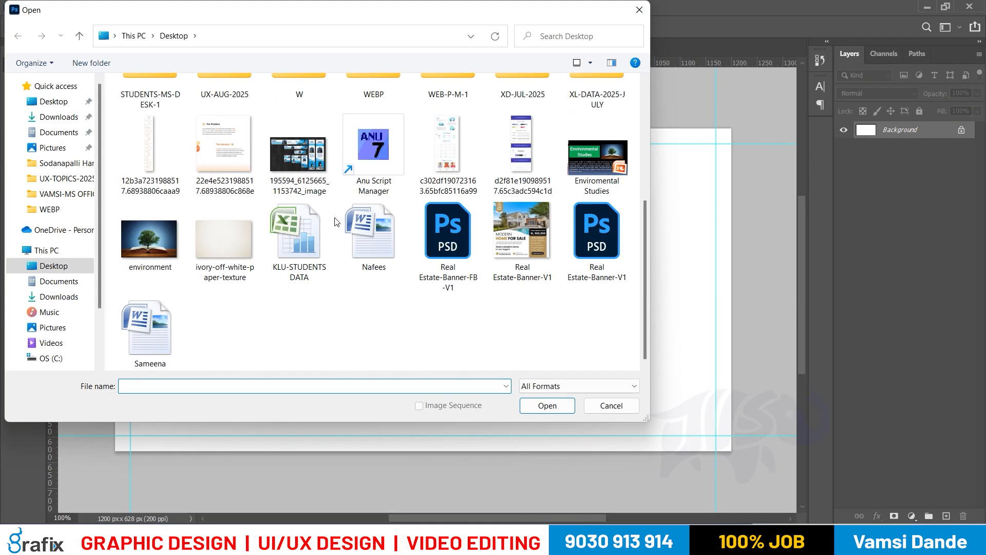
double_click(538, 255)
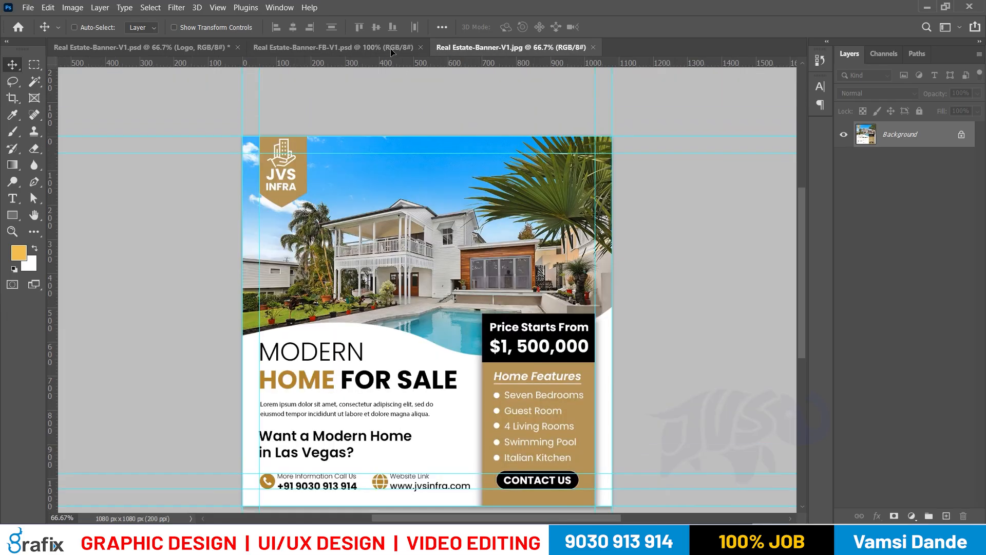
left_click_drag(392, 52, 396, 145)
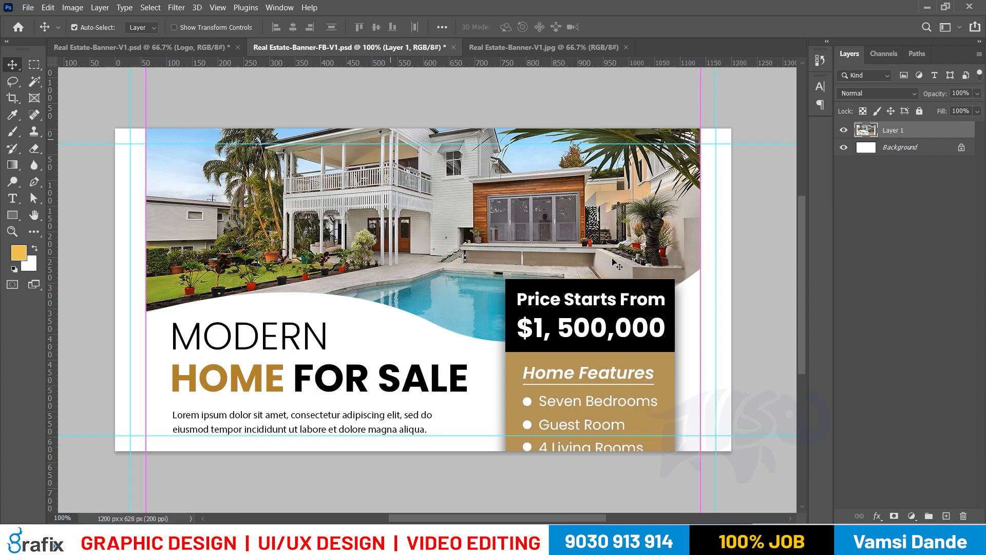
Try stretching the flattened banner image non-proportionally to fill the 1200 x 628 px canvas, and delete its layer
key("ctrl+t")
scroll(612, 259, "right", 2)
scroll(613, 260, "down", 4)
left_click_drag(616, 144, 579, 227)
left_click_drag(557, 287, 643, 288)
left_click_drag(390, 287, 314, 288)
key("Return")
key("ctrl+0")
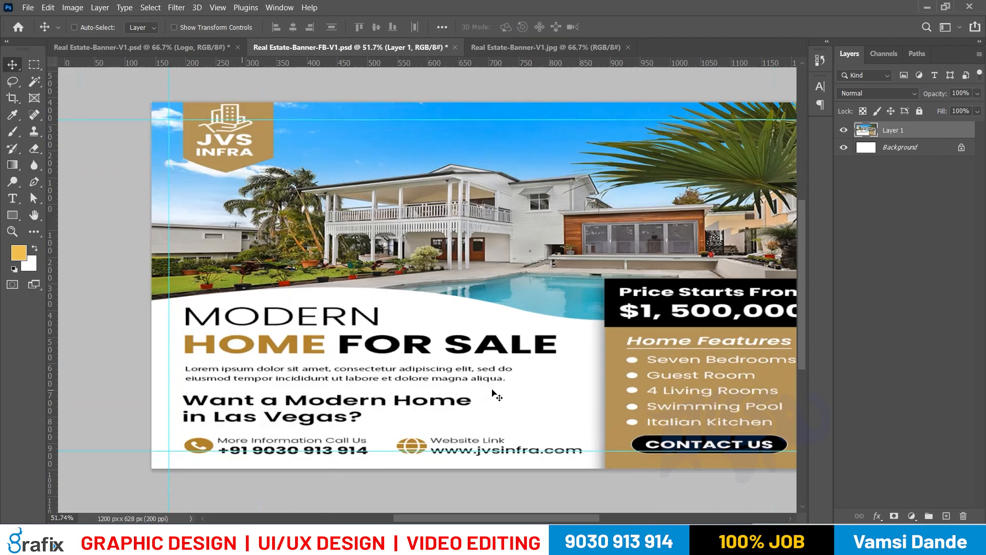
key("ctrl+1")
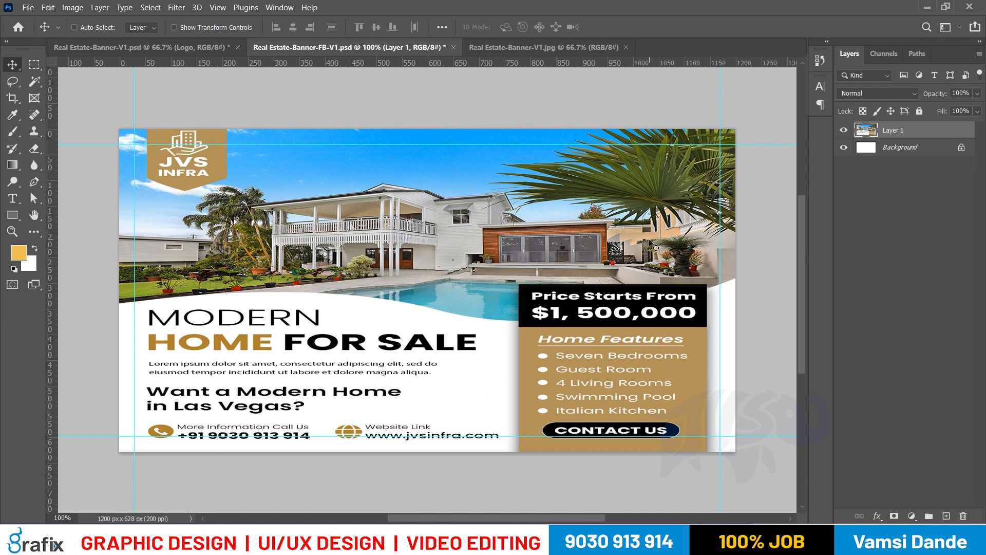
key("Delete")
Go back to Real Estate-Banner-V1.psd, try shifting the Logo group sideways and undo the move
left_click(217, 48)
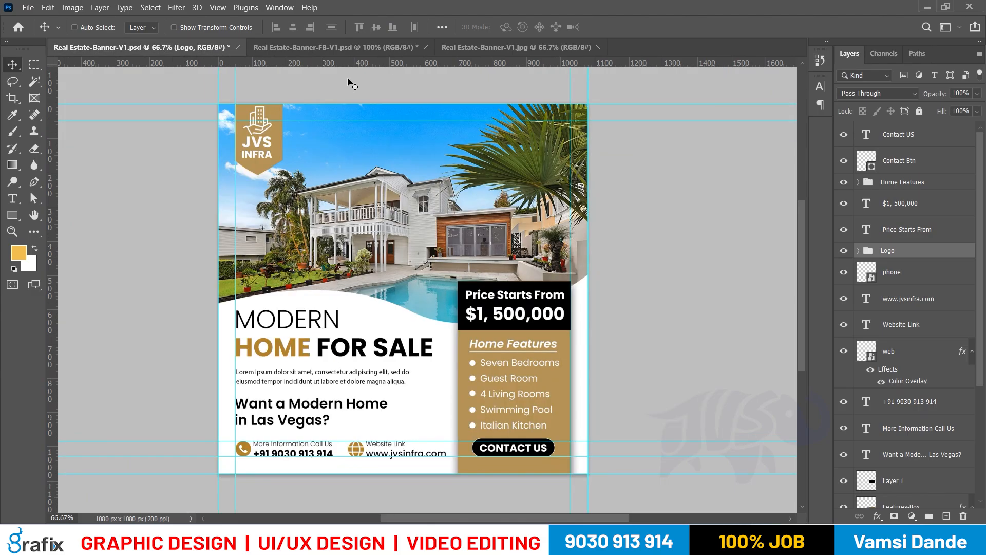
left_click_drag(260, 157, 294, 159)
key("ctrl+z")
Select the price, the Price Starts From text and their black box together, try moving them and undo the move
right_click(514, 314)
left_click(515, 314)
right_click(524, 298)
left_click(524, 298, "shift")
right_click(484, 329)
left_click(494, 336, "shift")
left_click_drag(494, 328, 530, 328)
key("ctrl+z")
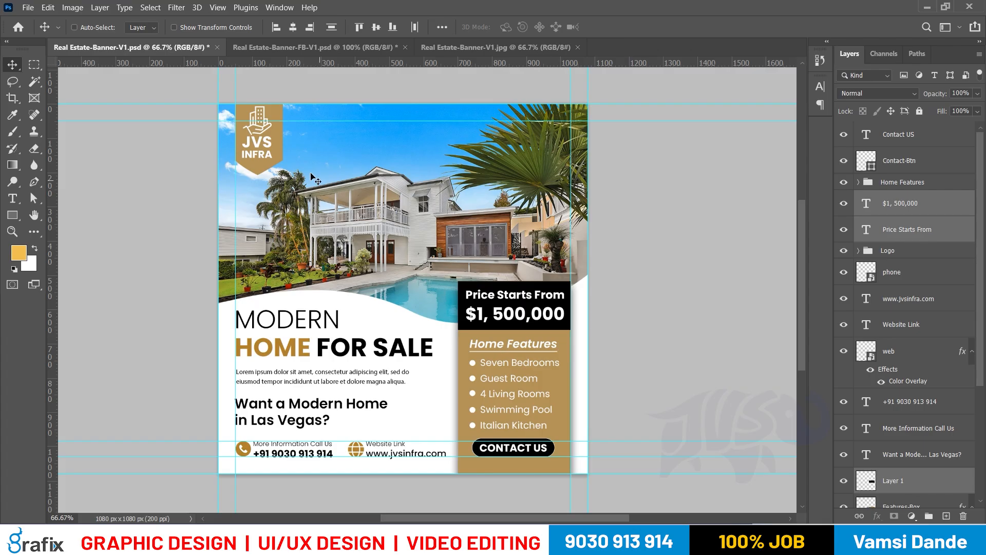
Copy the clipped house photo and its Image-shape layer from Real Estate-Banner-V1.psd into Real Estate-Banner-FB-V1.psd, closing the Real Estate-Banner-V1.jpg document
right_click(272, 151)
left_click(288, 154)
scroll(880, 447, "down", 3)
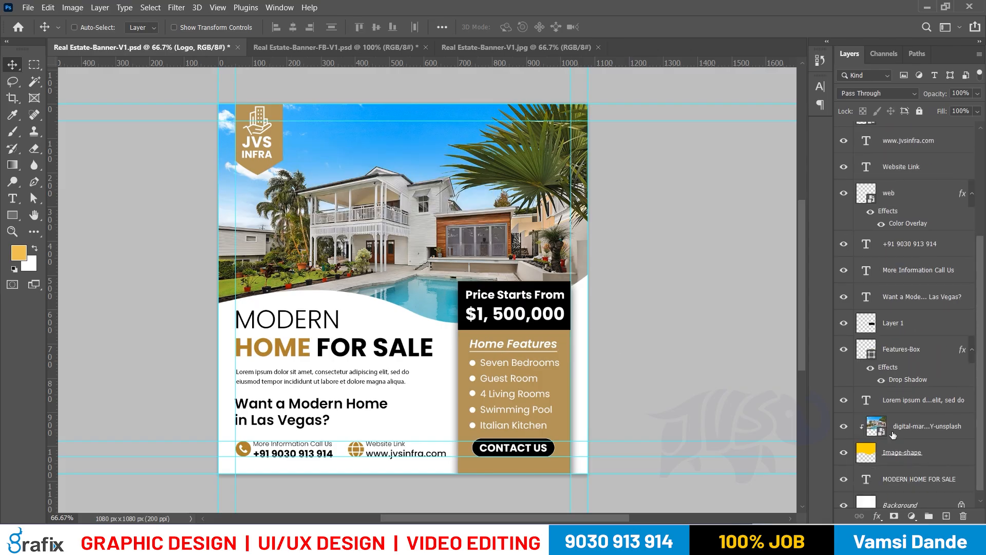
scroll(903, 447, "down", 1)
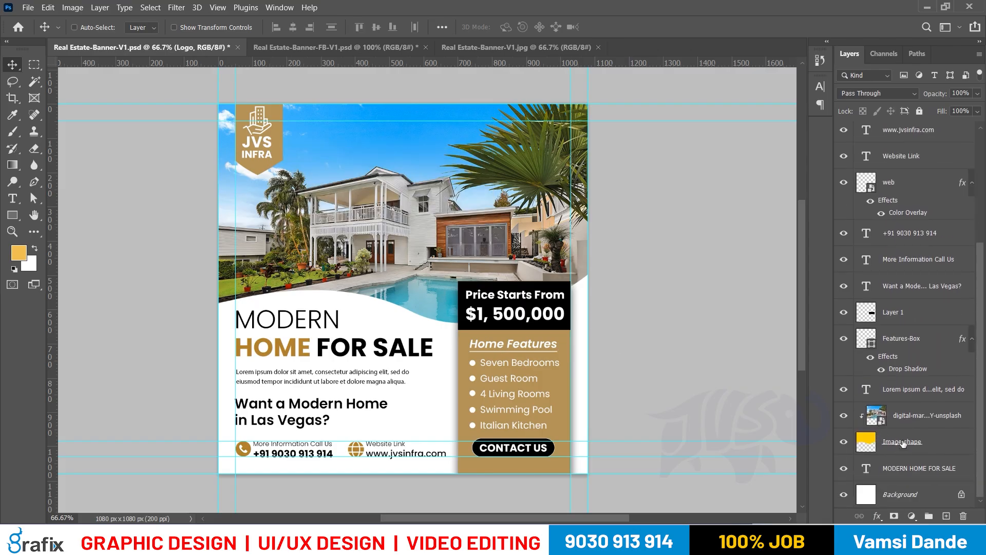
left_click(903, 443)
mouse_move(468, 179)
left_mouse_down()
mouse_move(459, 49)
mouse_move(457, 171)
left_mouse_up()
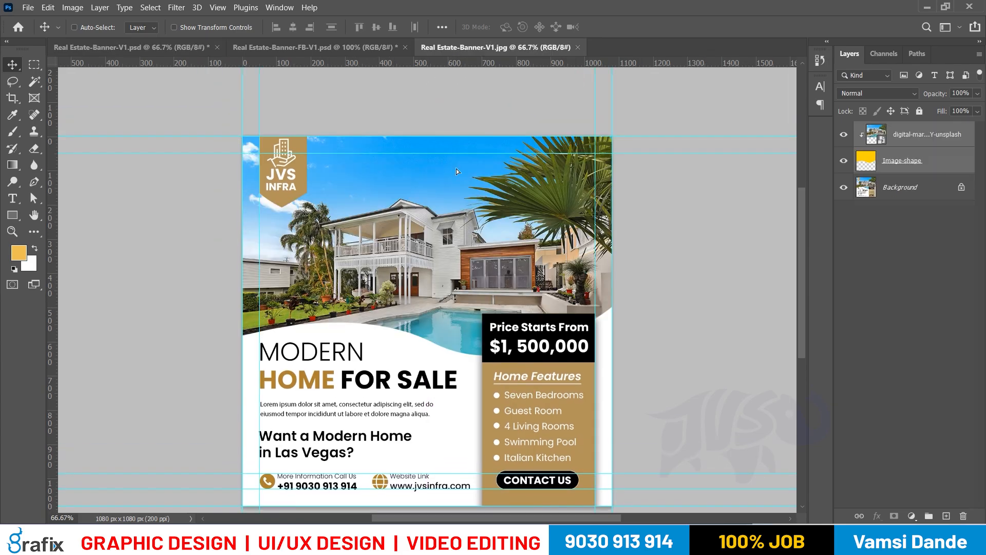
key("ctrl+z")
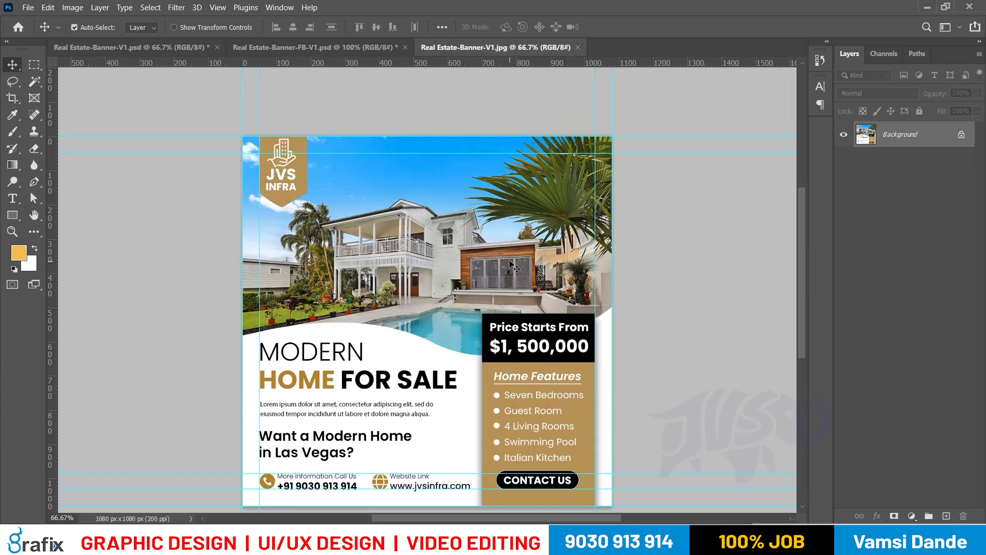
key("ctrl+w")
key("ctrl+Tab")
key("ctrl+Tab")
left_click_drag(446, 202, 400, 175)
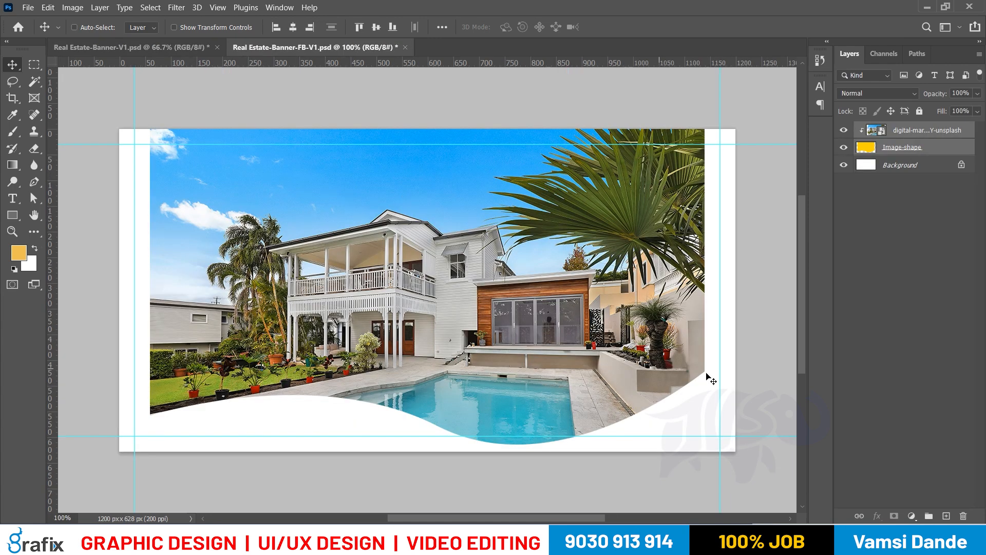
key("ctrl+t")
left_click_drag(699, 471, 582, 389)
left_click_drag(517, 326, 692, 276)
key("Escape")
Rotate the Image-shape layer 90°, scale it to the canvas height and align it with the canvas's right edge
left_click(890, 150)
key("ctrl+t")
left_click_drag(768, 284, 437, 365)
scroll(493, 375, "down", 3)
left_click_drag(568, 96, 547, 205)
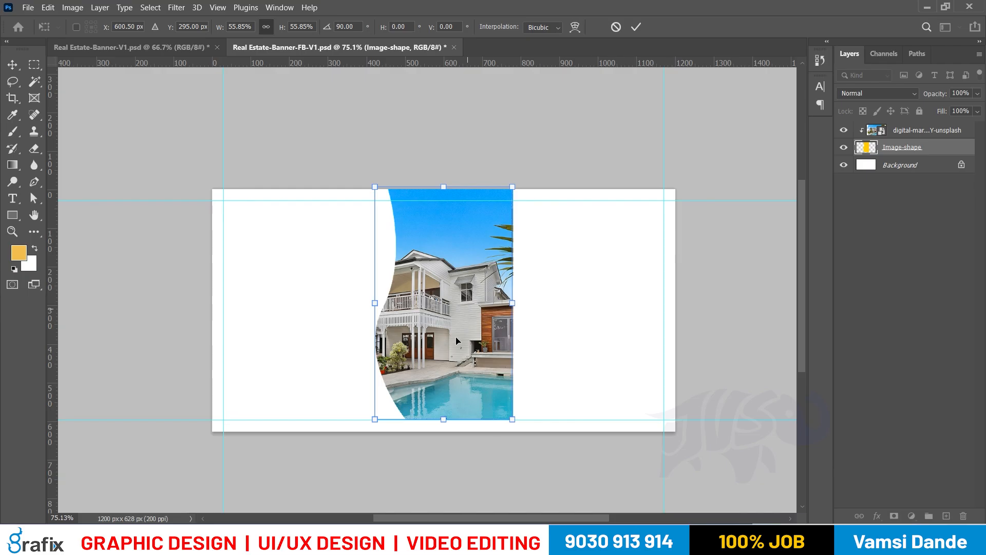
left_click_drag(512, 420, 532, 427)
left_click_drag(506, 340, 638, 340)
key("Return")
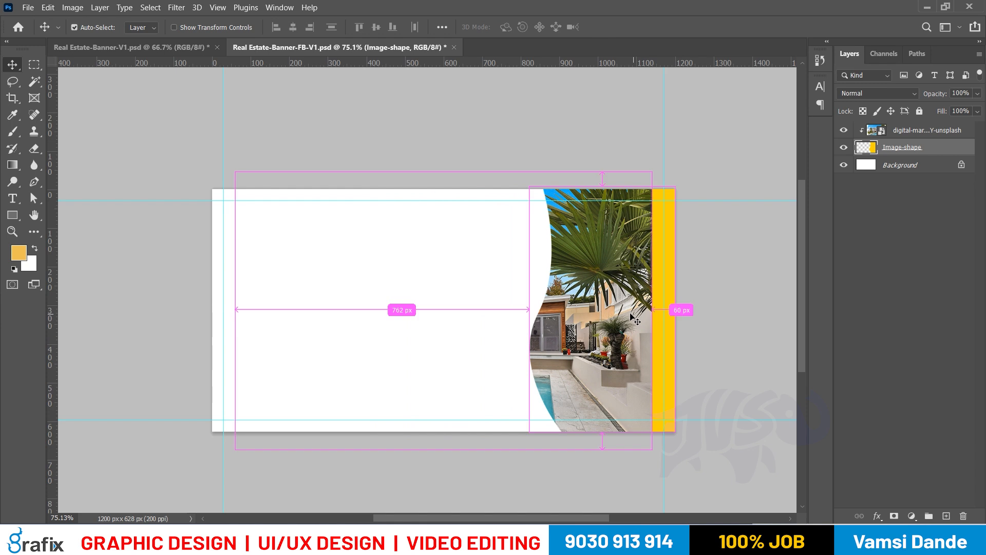
Widen the Image-shape layer from its left edge to 142.33% width, keeping its height at 100%
key("ctrl+t")
left_click_drag(530, 309, 469, 309)
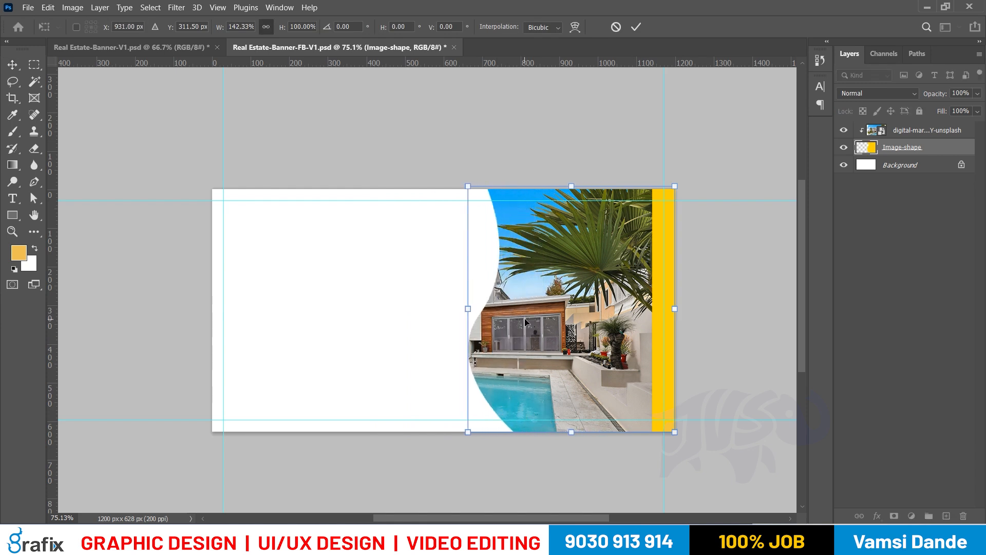
key("Return")
Move the house photo over the shape at the canvas's right side and scale it to 5.12%
left_click(527, 322, "ctrl")
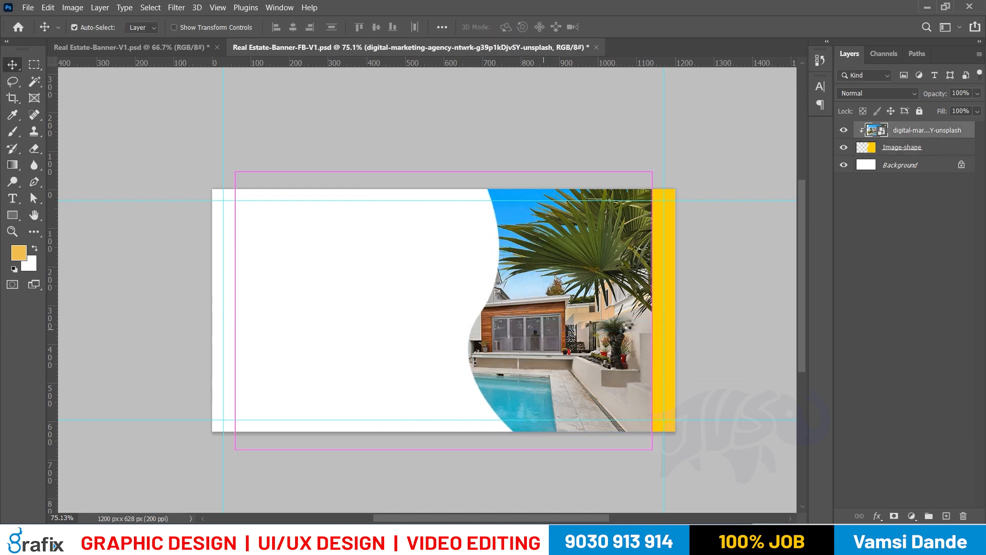
key("ctrl+t")
left_click_drag(555, 327, 690, 328)
left_click_drag(370, 169, 394, 188)
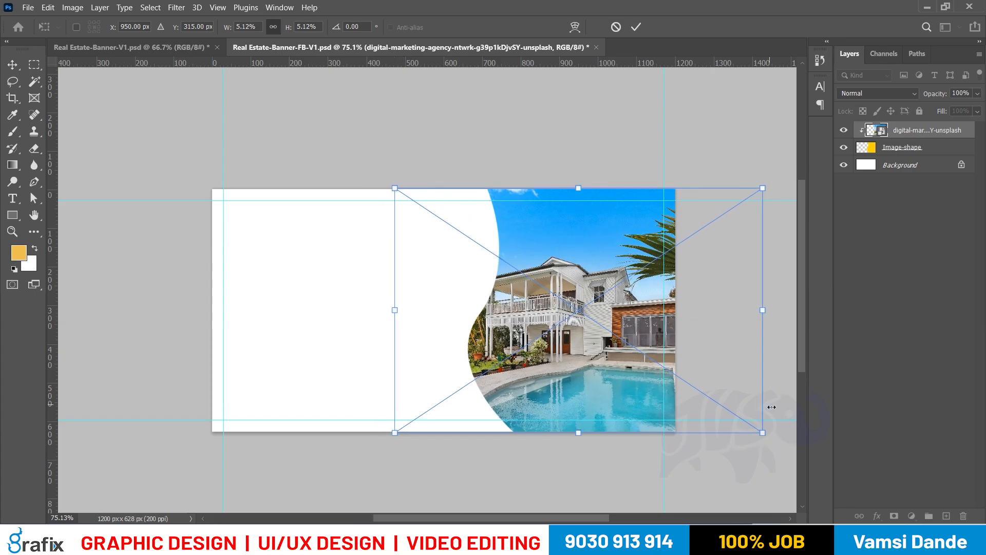
Enlarge and reposition the house photo so the two-storey house and pool fill the curved shape
left_click_drag(764, 433, 379, 433)
left_click_drag(289, 372, 572, 297)
left_click_drag(716, 382, 532, 453)
left_click_drag(342, 295, 354, 227)
left_click_drag(383, 145, 460, 201)
left_click_drag(419, 99, 419, 118)
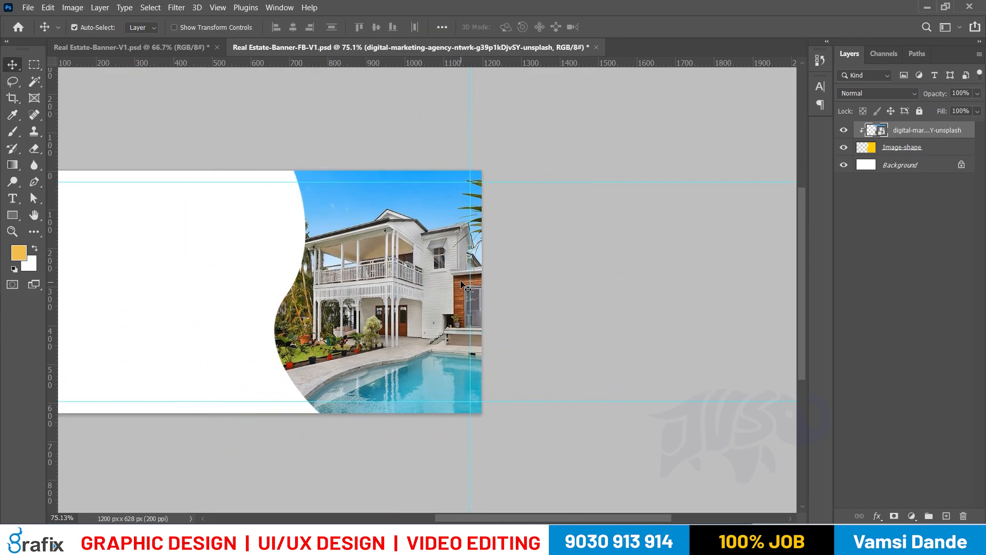
Narrow the house photo from its left side to 5.53% width
left_click_drag(367, 288, 410, 294)
left_click_drag(253, 288, 265, 282)
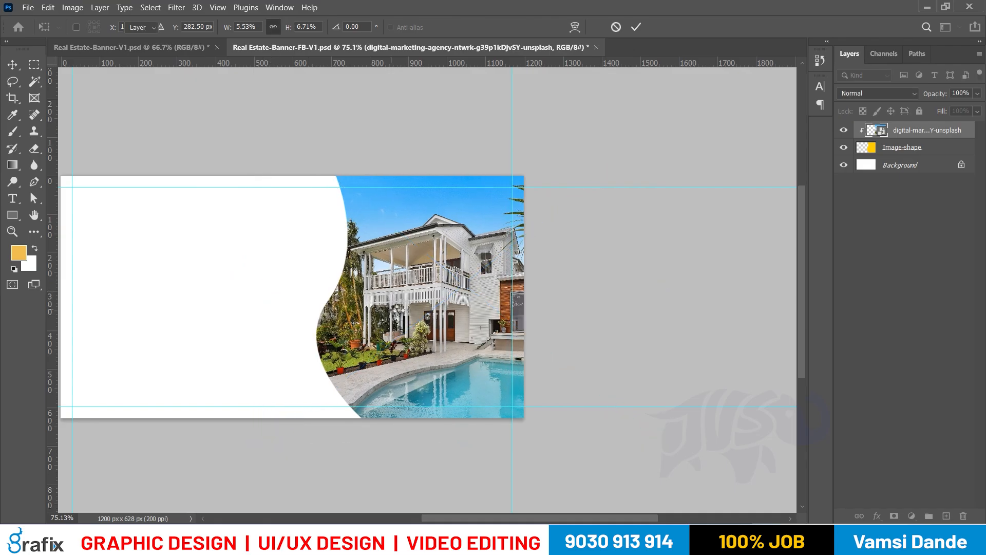
key("Return")
Scale the Image-shape layer to 93.49% width and 98.90% height, pulling in its upper and left edges
left_click(903, 148)
key("a")
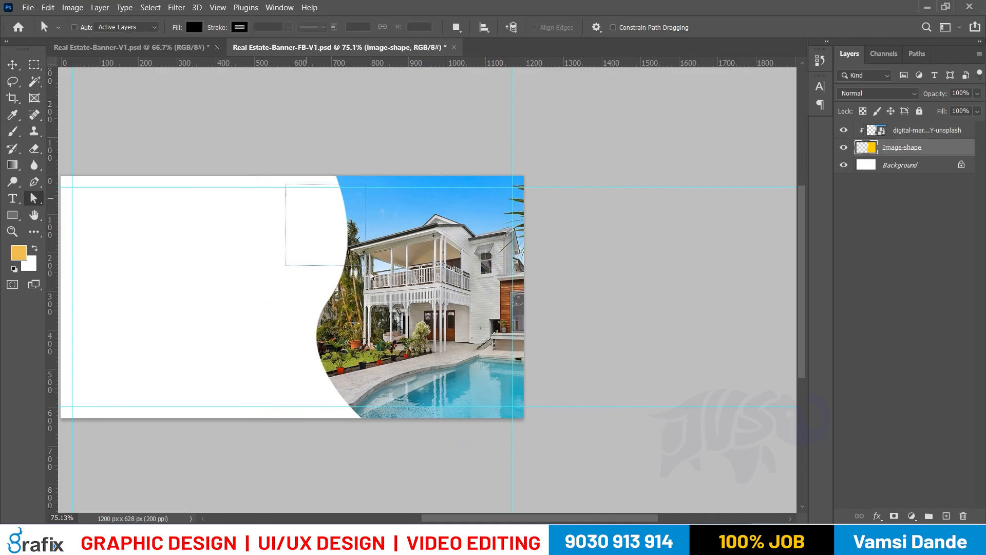
key("v")
key("ctrl+t")
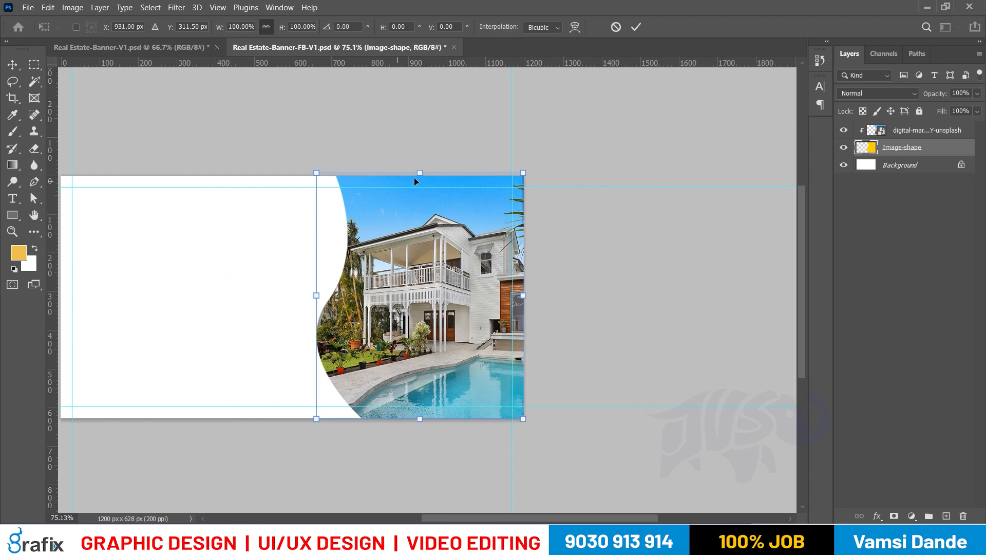
mouse_move(419, 171)
left_mouse_down()
mouse_move(419, 213)
mouse_move(420, 176)
left_mouse_up()
left_click_drag(315, 297, 329, 297)
Flip the Image-shape layer vertically, keeping its curved edge facing the white area
right_click(492, 400)
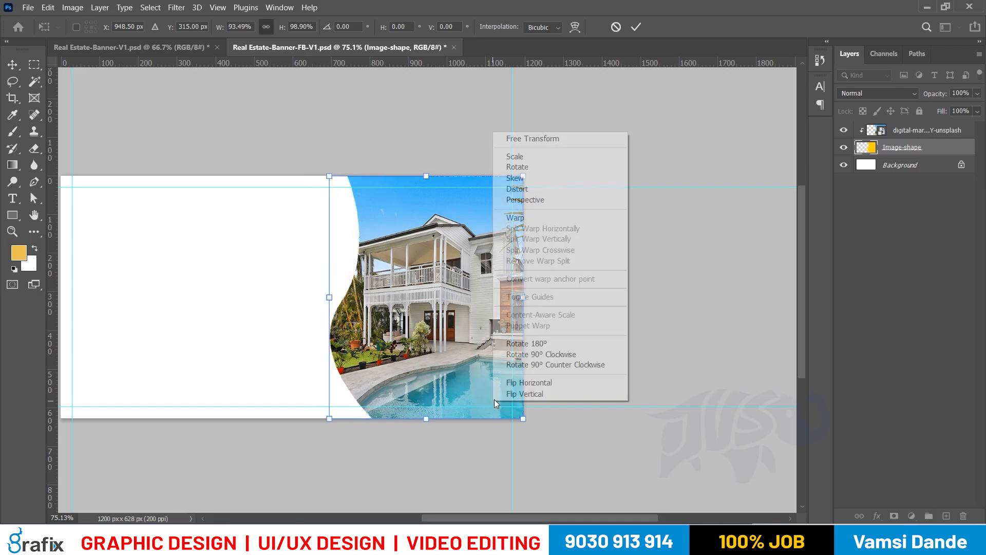
left_click(519, 382)
right_click(458, 365)
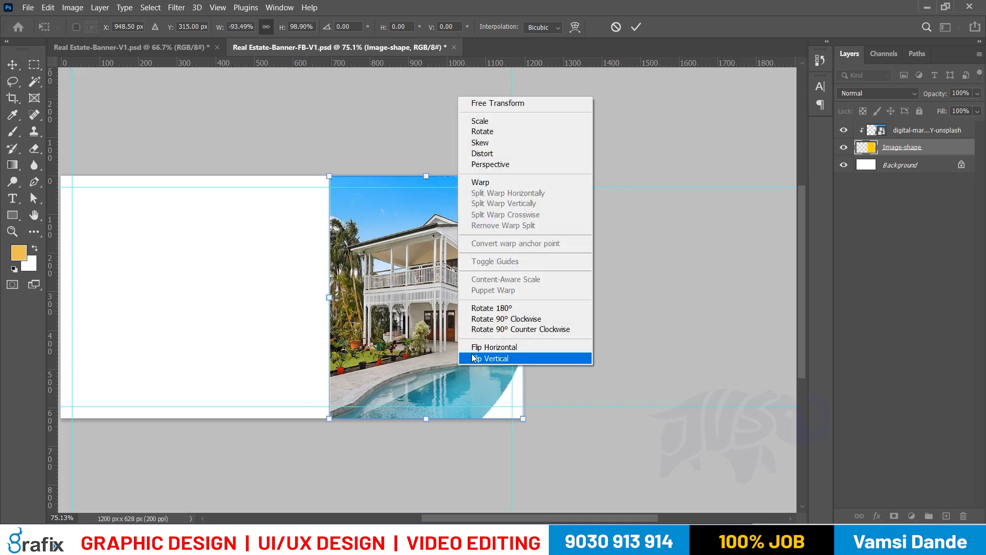
left_click(471, 353)
right_click(467, 354)
left_click(484, 349)
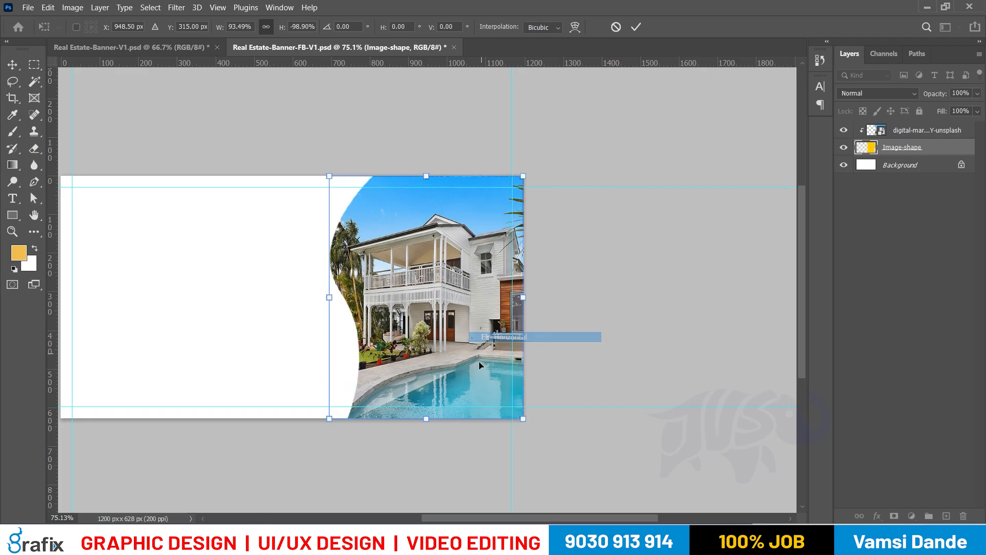
key("Return")
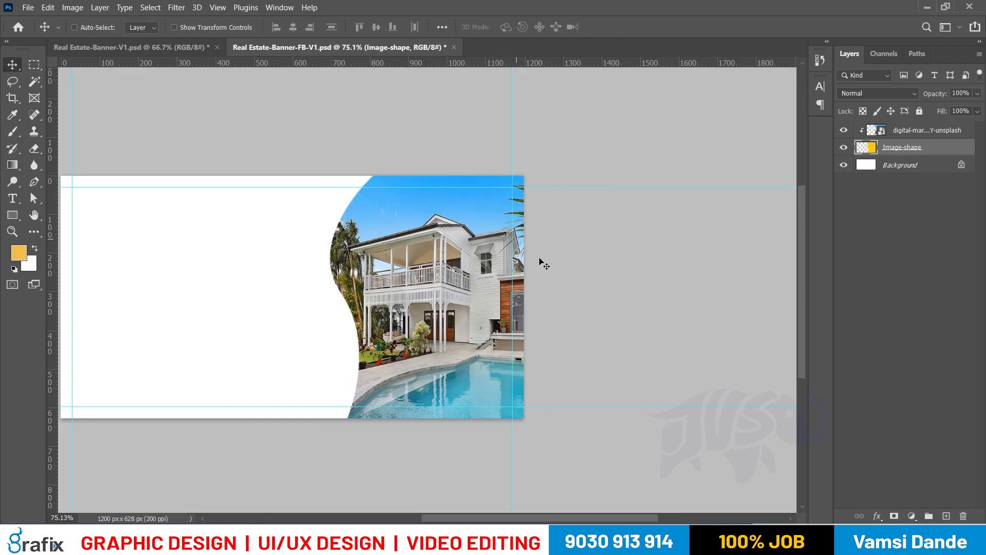
Select the house photo layer together with the Image-shape layer
right_click(443, 308)
left_click(457, 314)
left_click_drag(385, 352, 589, 350)
scroll(649, 312, "up", 3)
left_click_drag(693, 296, 688, 297)
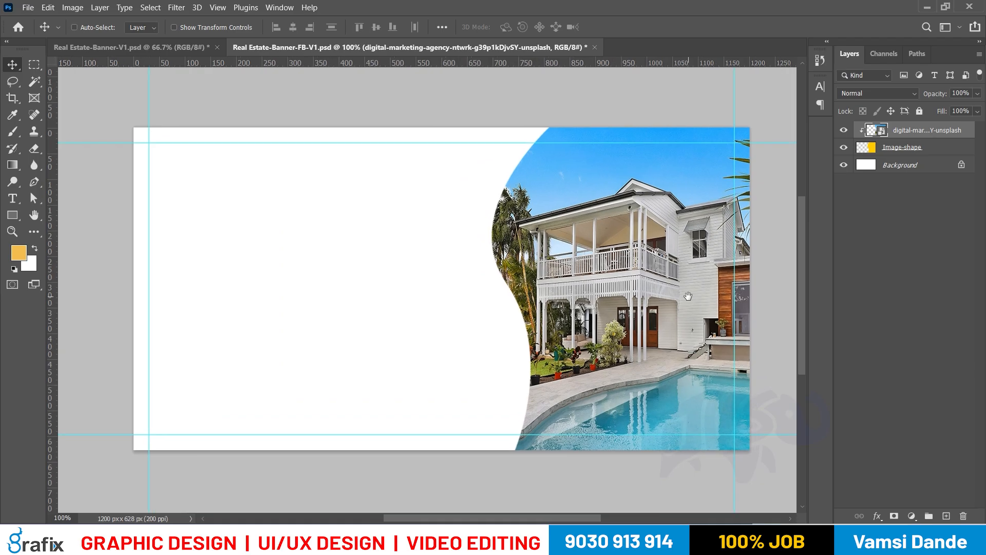
left_click(918, 154, "shift")
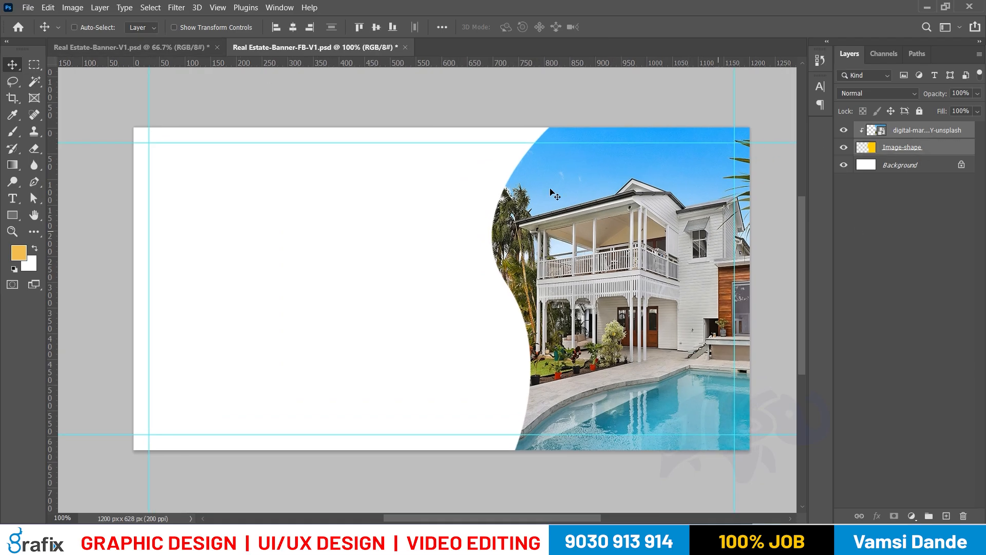
Copy the MODERN HOME FOR SALE headline from Real Estate-Banner-V1.psd into the Facebook banner at its upper-left margin
left_click(145, 45)
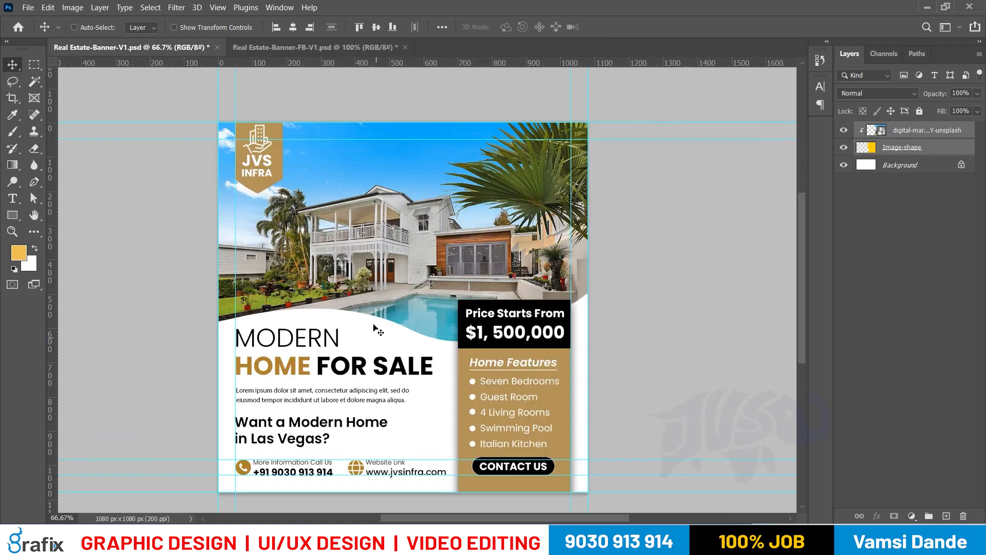
right_click(308, 332)
left_click(324, 338)
right_click(321, 360)
left_click(336, 367)
left_click_drag(339, 371, 231, 160)
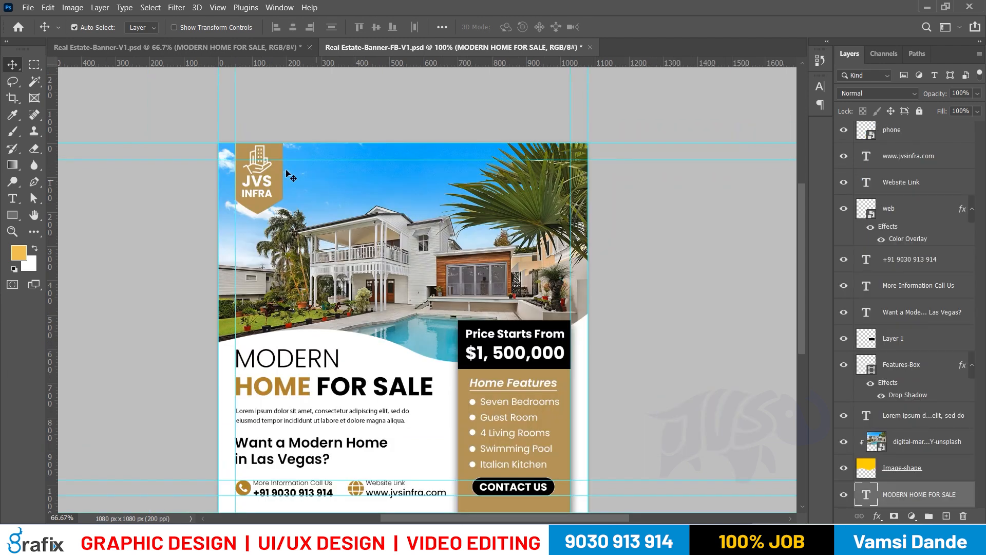
Copy the Logo group from the square banner into the Facebook banner, scale it down and place it at the upper-left margin
right_click(290, 177)
left_click(232, 176)
left_click_drag(231, 176, 721, 170)
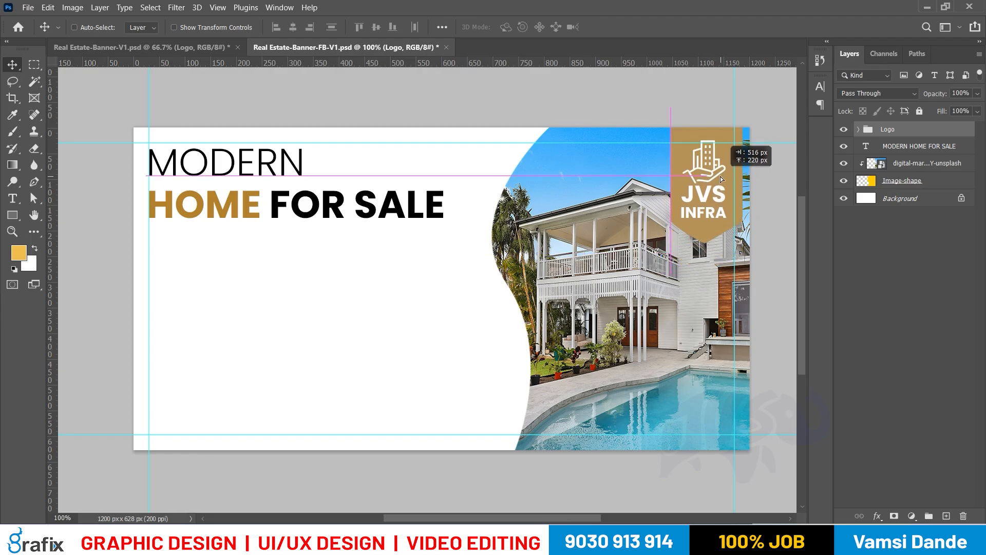
key("ctrl+t")
left_click_drag(670, 242, 179, 177)
key("Return")
Move the MODERN HOME FOR SALE headline up beside the logo badge
left_click(234, 210, "ctrl")
left_click_drag(235, 210, 296, 257)
left_click_drag(295, 211, 341, 157)
key("ctrl+t")
left_click_drag(493, 235, 485, 231)
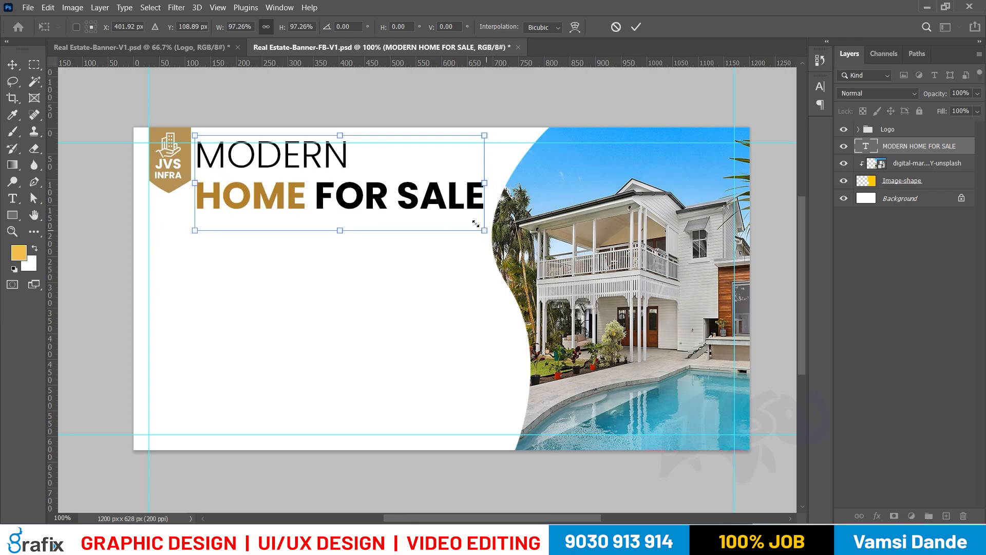
key("Escape")
Shift the Image-shape layer to the right to leave more white space beside the headline
right_click(530, 246)
left_click(546, 264)
left_click_drag(546, 263, 570, 262)
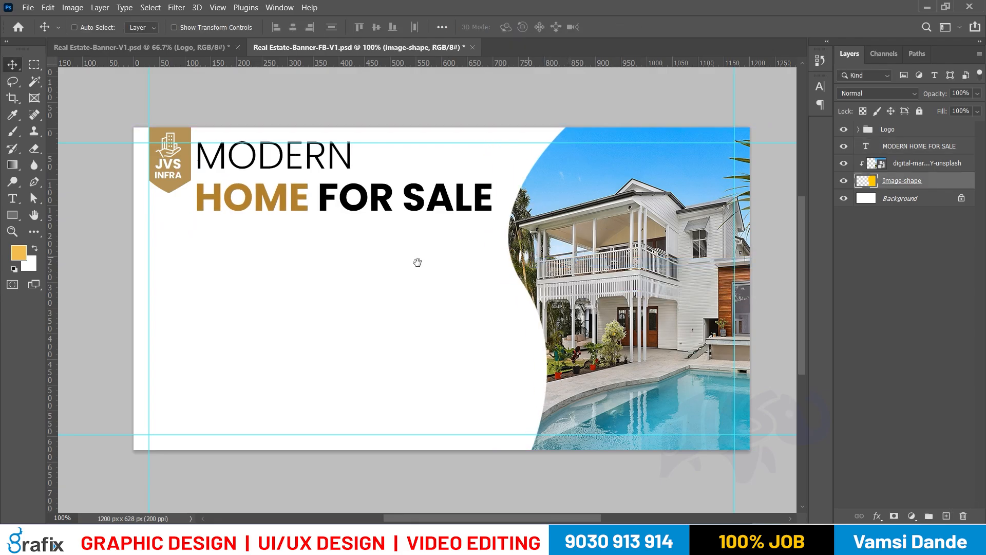
Copy the Lorem ipsum paragraph from the square banner into the Facebook banner below the headline
key("ctrl+Tab")
scroll(341, 383, "down", 2)
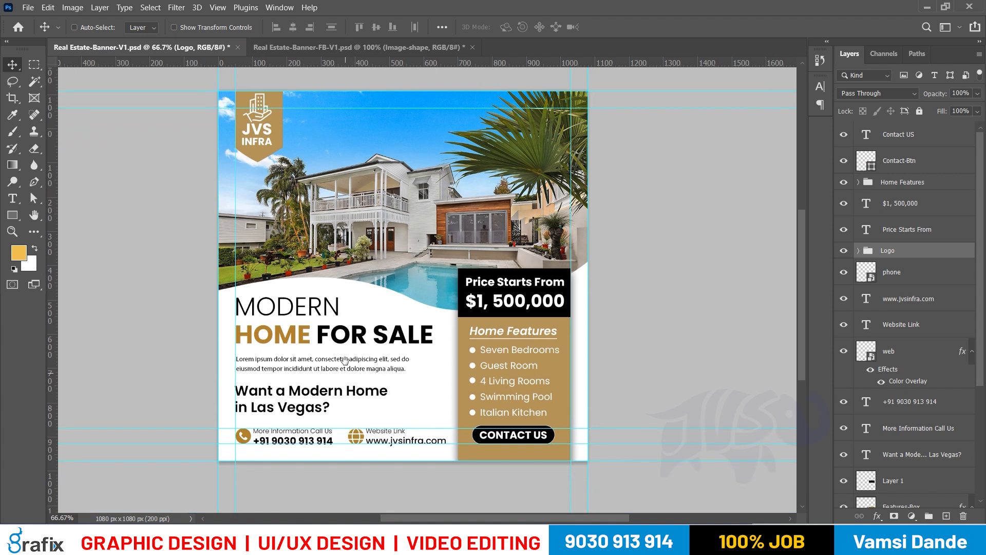
right_click(322, 340)
left_click(330, 346)
left_click_drag(312, 310, 368, 266)
left_click_drag(395, 221, 346, 228)
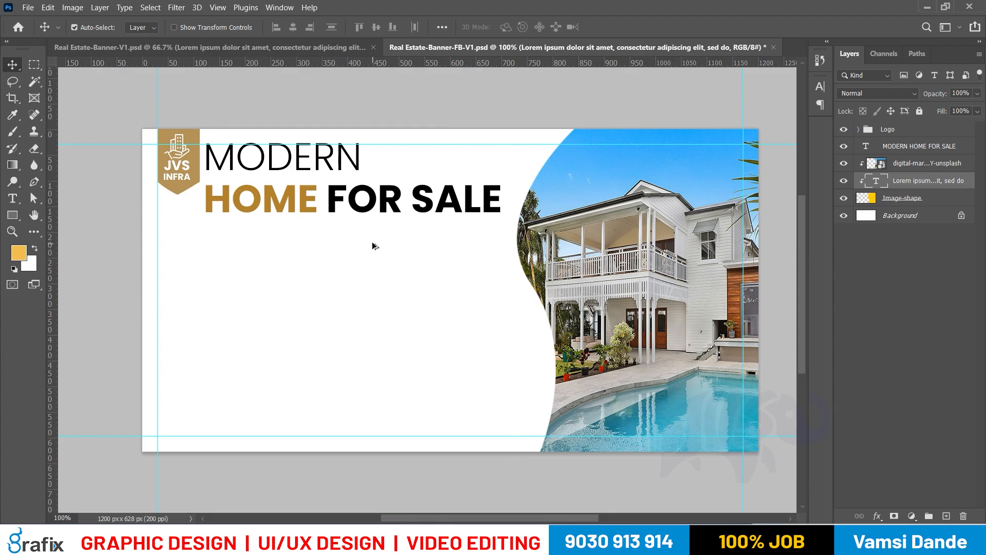
Release the Lorem ipsum layer from the clipping mask and bring it to the top of the layer stack
key("ctrl+alt+g")
left_click(919, 164)
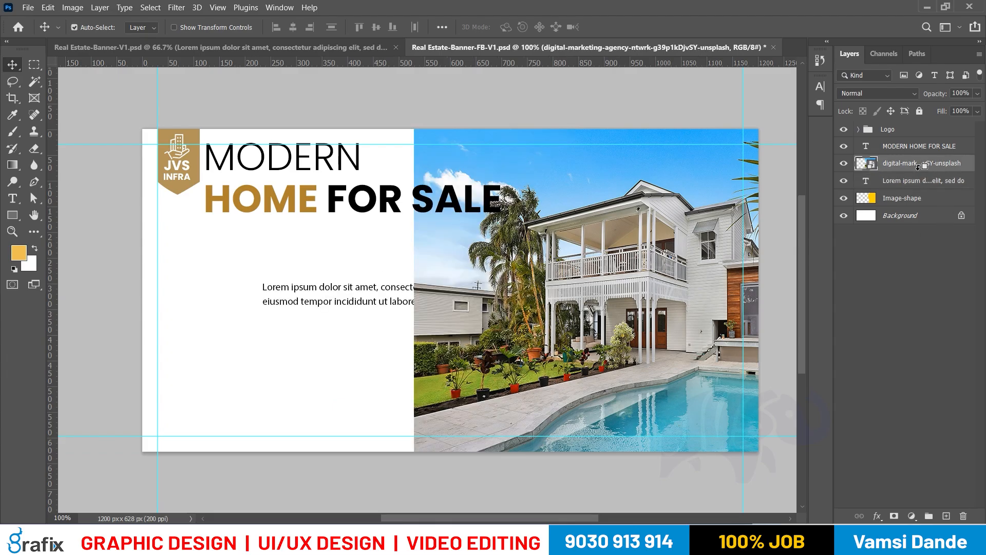
left_click(909, 181)
left_click_drag(909, 182, 903, 128)
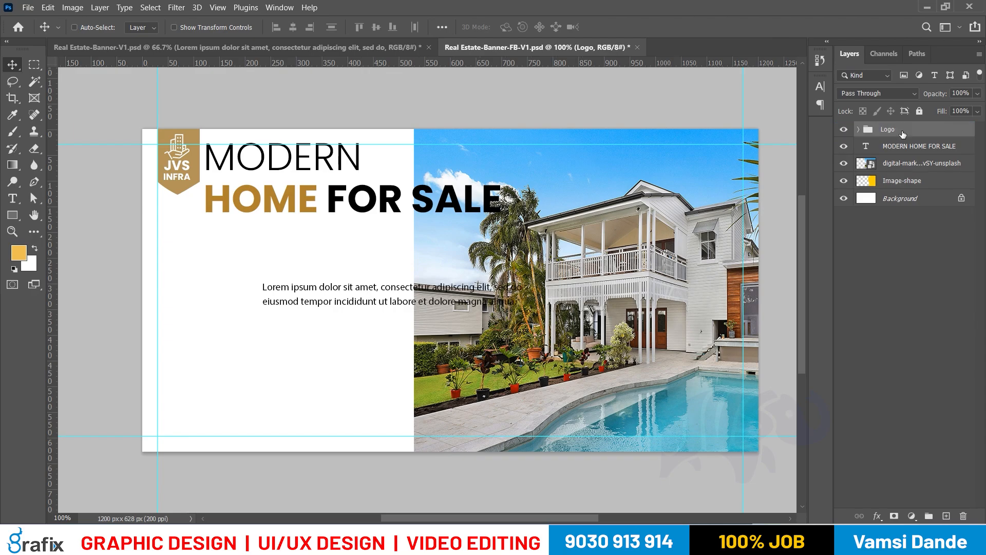
key("ctrl+z")
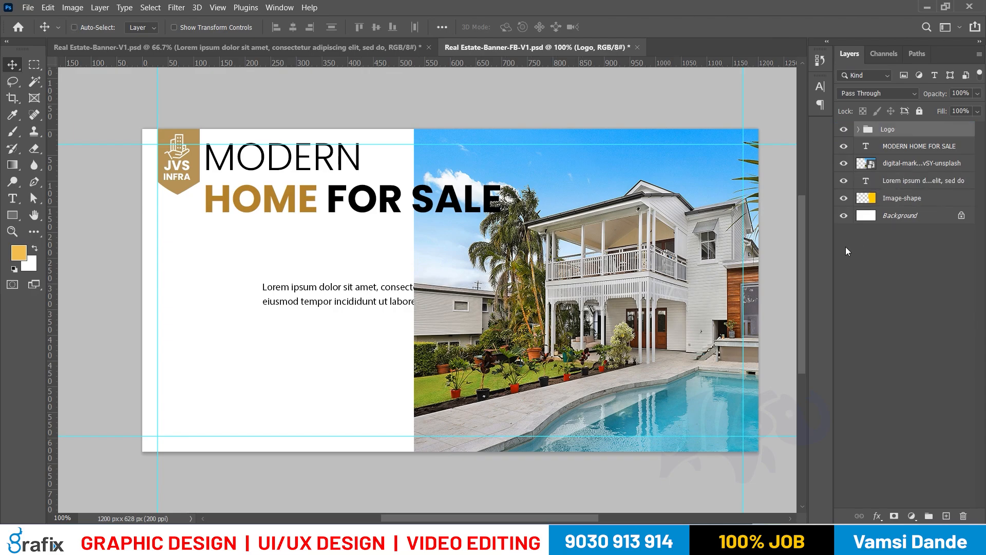
left_click(898, 181)
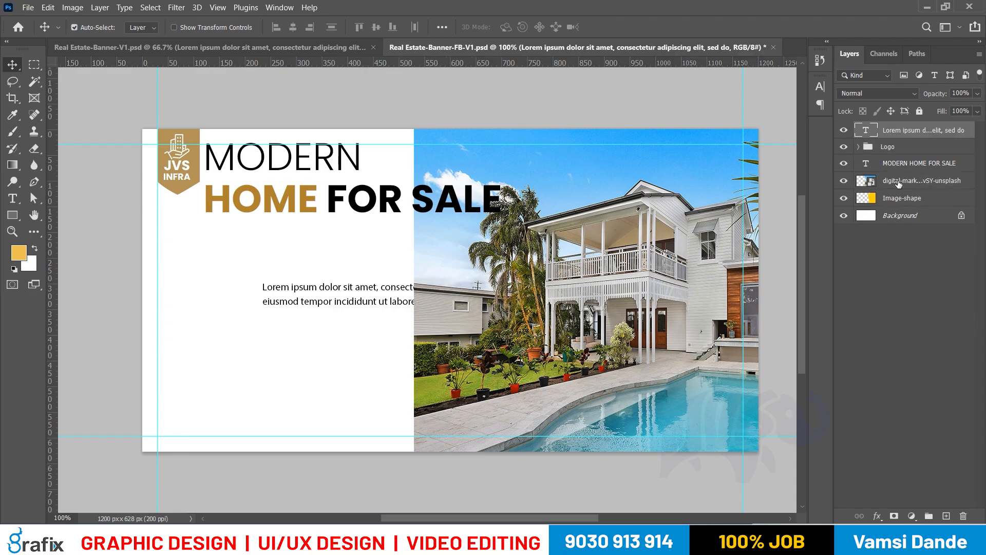
key("ctrl+shift+bracketright")
Clip the house photo layer to the Image-shape layer again
left_click(917, 149)
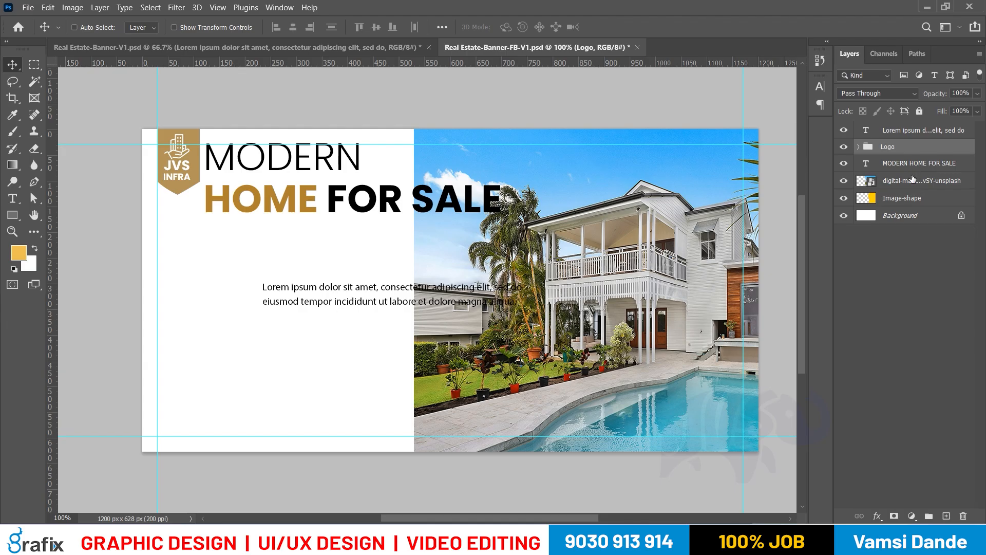
key("alt+bracketleft")
left_click(909, 182)
key("ctrl+alt+g")
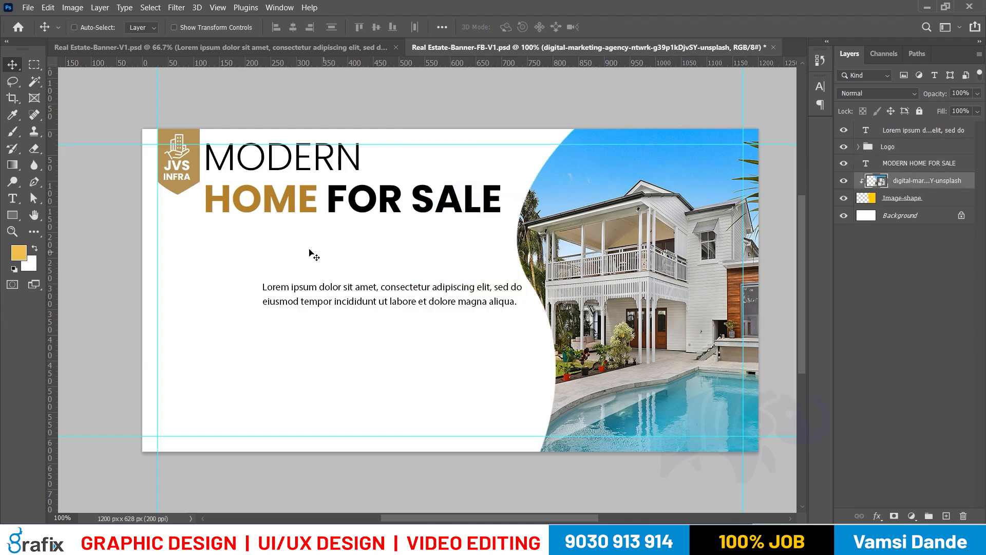
Move the Lorem ipsum paragraph close beneath the HOME FOR SALE line
right_click(598, 285)
left_click(607, 293)
left_click_drag(384, 291, 340, 237)
Break the headline so FOR SALE sits on a third line, and move the Lorem ipsum paragraph down below it
key("t")
left_click(335, 215)
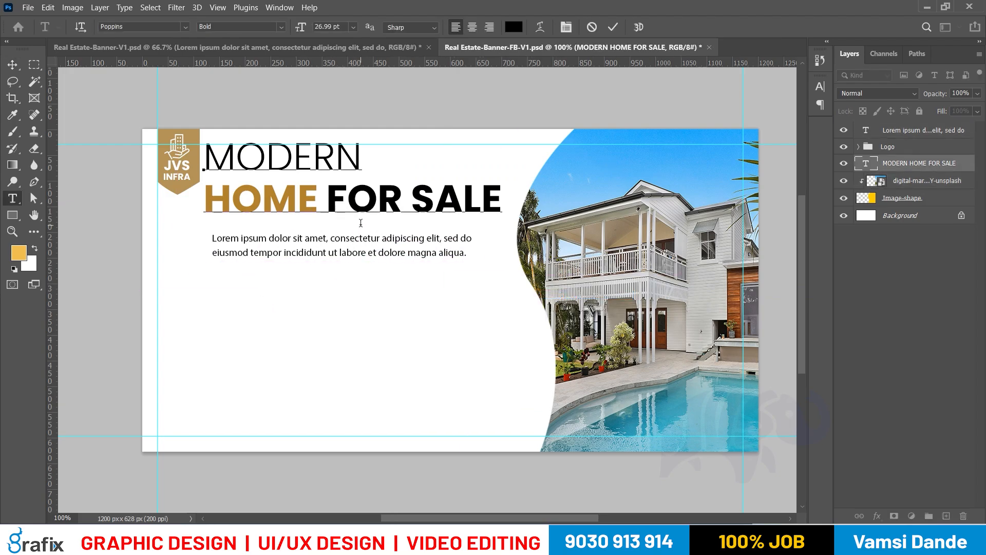
key("Return")
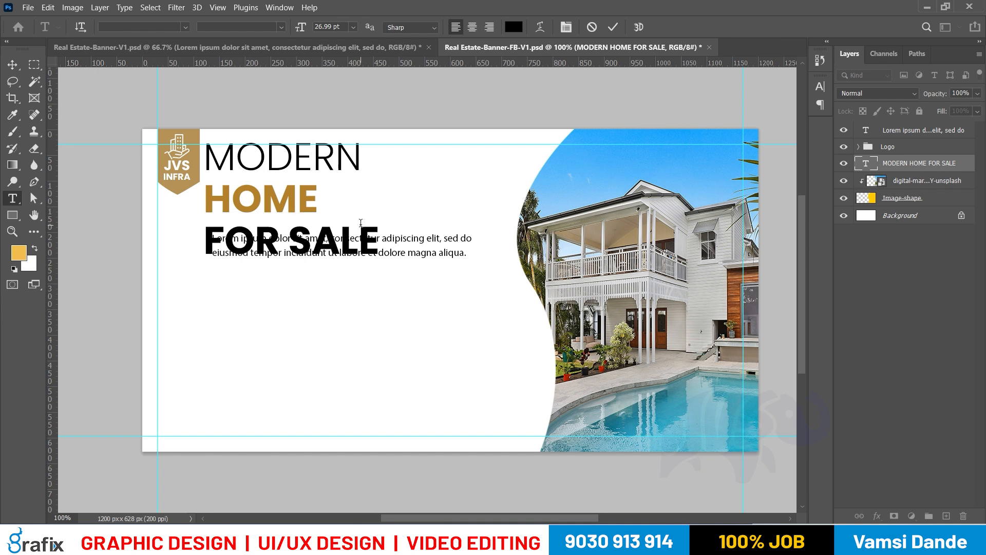
key("ctrl+Return")
key("v")
left_click_drag(396, 245, 362, 302)
Widen the Logo-Btn badge to 103.25 px by shifting its right-hand anchor points
right_click(184, 161)
left_click(203, 166)
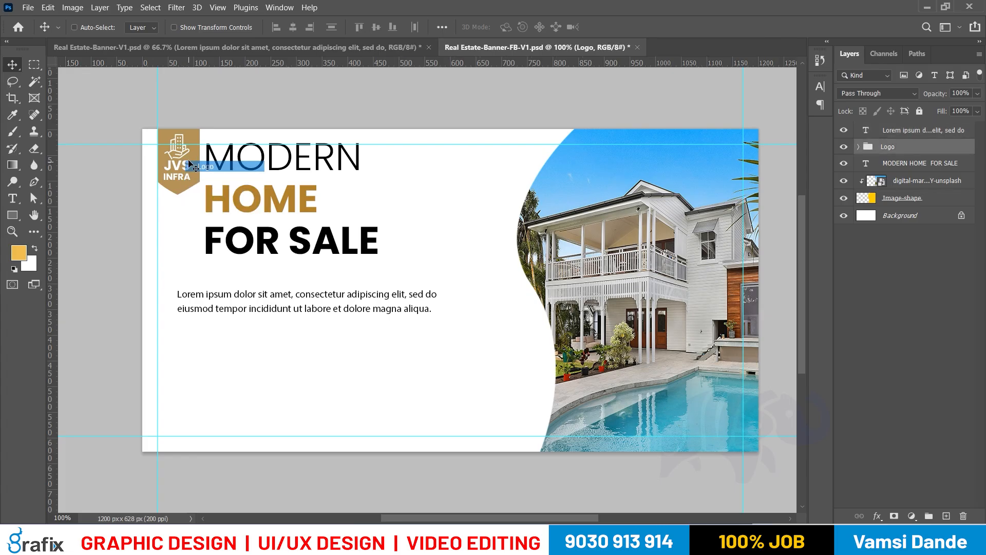
right_click(192, 159)
left_click(228, 177)
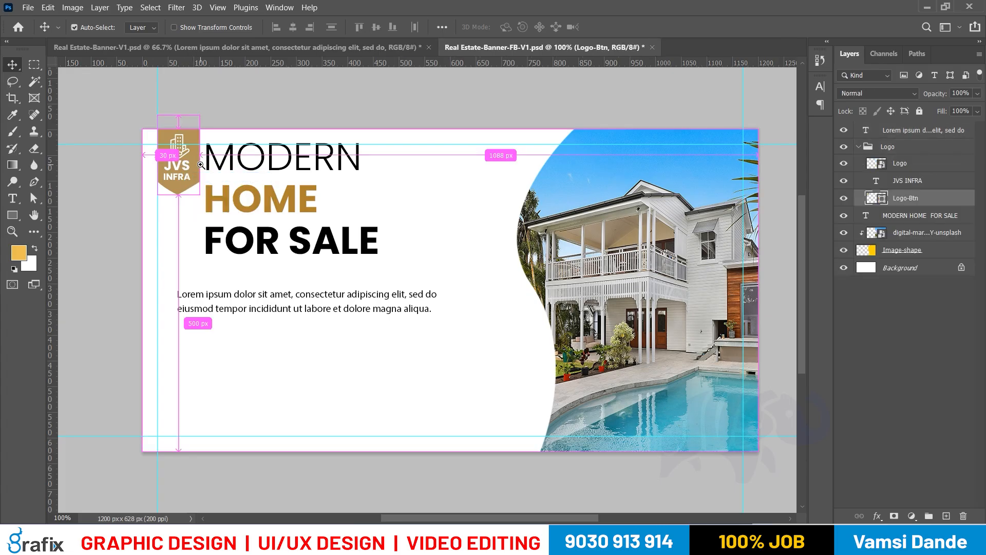
left_click(201, 164, "ctrl")
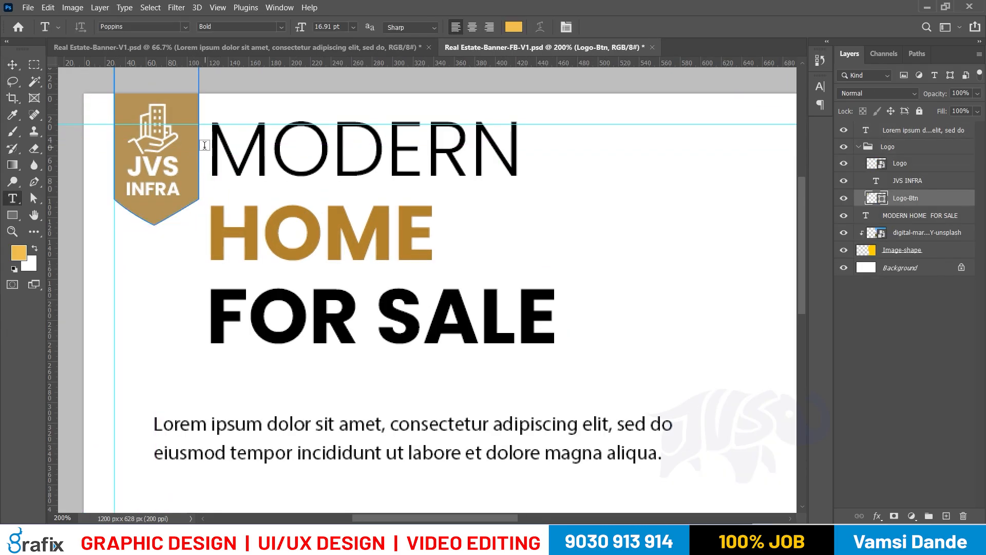
key("a")
left_click_drag(260, 187, 324, 298)
left_click_drag(257, 144, 285, 310)
left_click(218, 335)
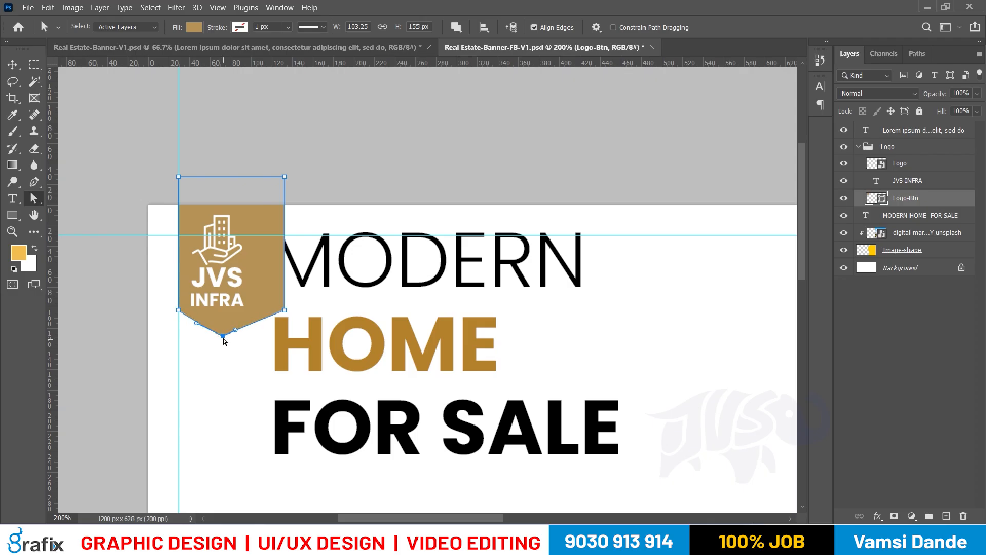
key("v")
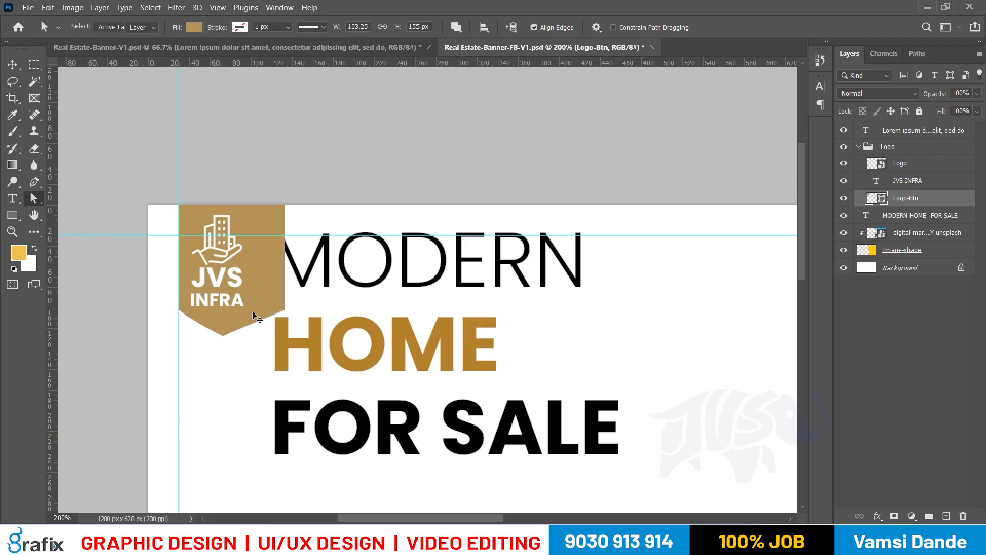
Move the JVS INFRA text to the right of the building icon in the logo
right_click(242, 291)
left_click(239, 299)
right_click(237, 299)
left_click(252, 316)
left_click_drag(245, 307, 300, 261)
Delete the pointed bottom tip of the Logo-Btn badge to give it a straight lower edge
right_click(276, 300)
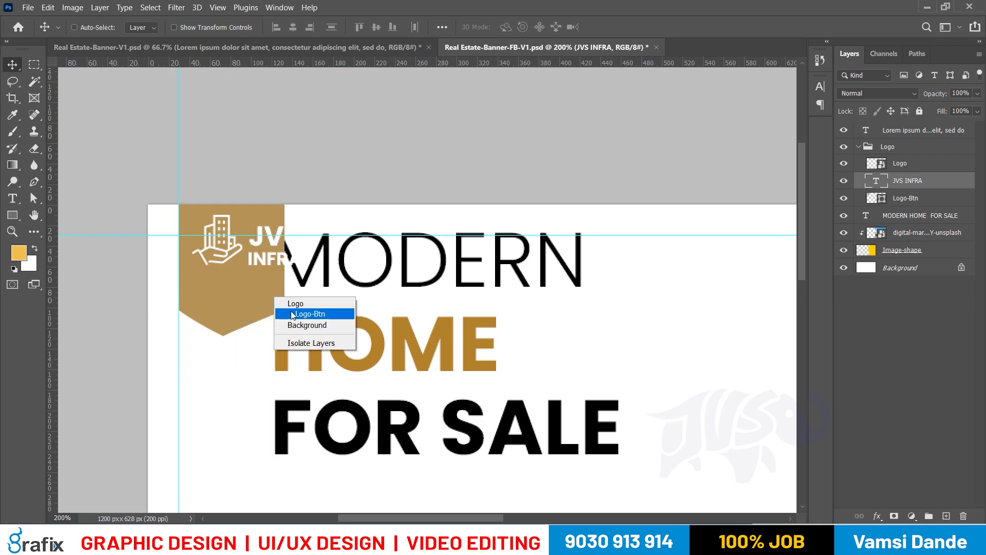
left_click(292, 314)
key("a")
left_click_drag(143, 302, 291, 356)
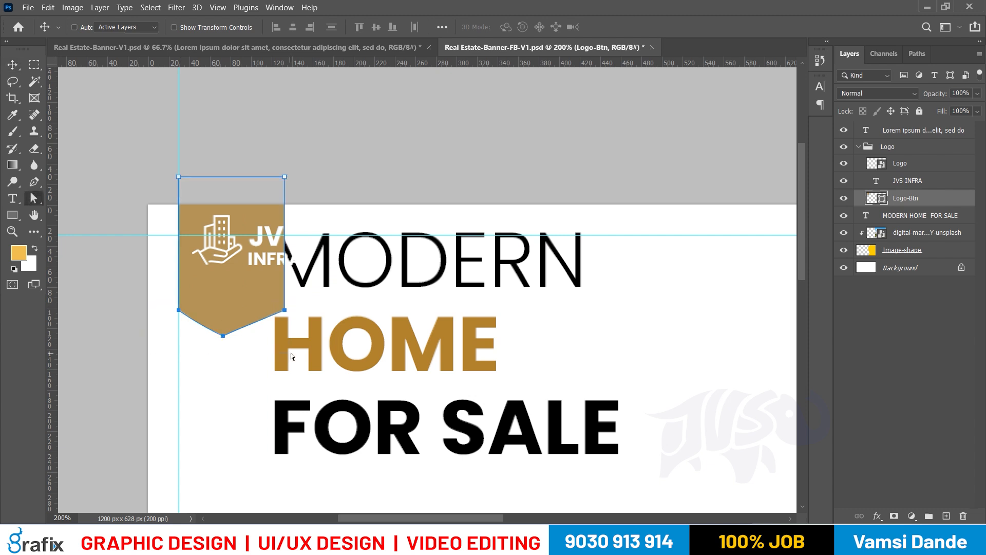
key("Delete")
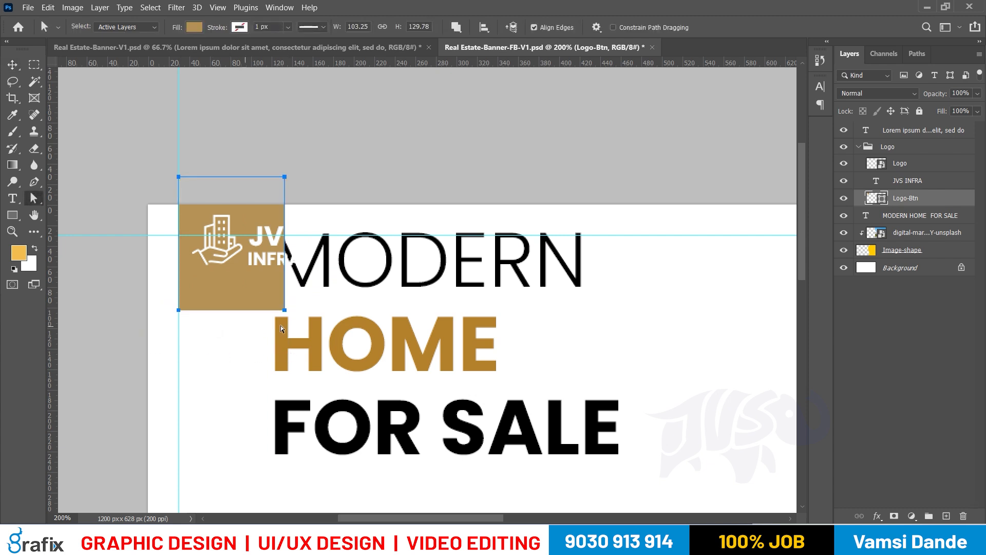
Widen the Logo-Btn rectangle to 119.25 px by moving both of its right-hand anchor points
left_click_drag(300, 333, 123, 294)
left_click_drag(285, 310, 311, 311)
key("ctrl+z")
left_click_drag(317, 141, 302, 311)
key("v")
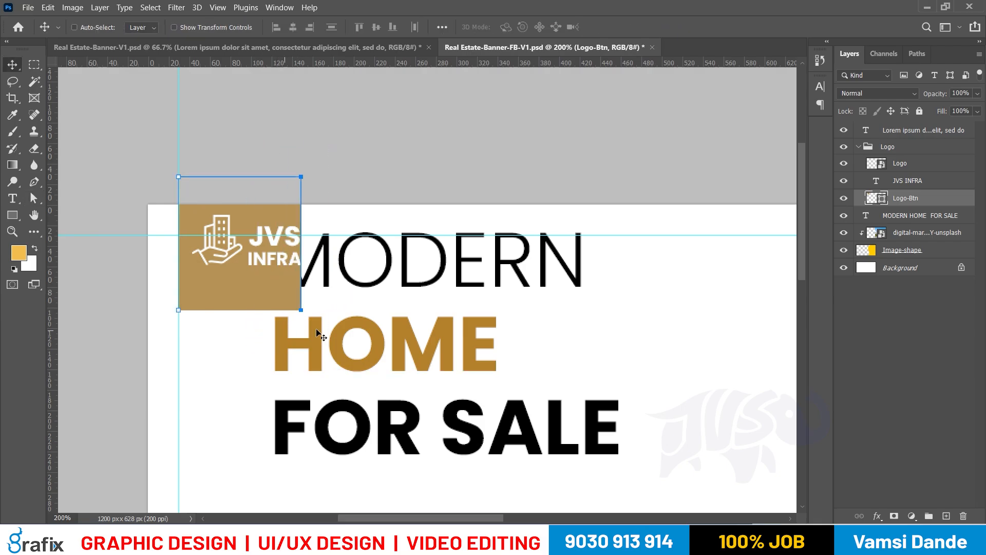
Close the bottom edge of the Logo-Btn path between its two lower corner points with the Pen tool
left_click(34, 182)
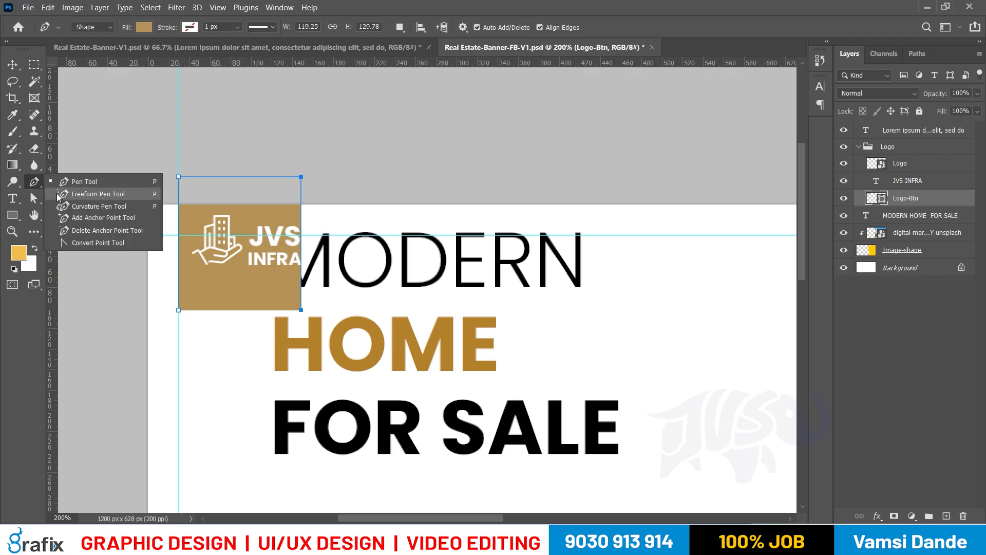
left_click(67, 218)
right_click(40, 186)
left_click(66, 183)
left_click(179, 300)
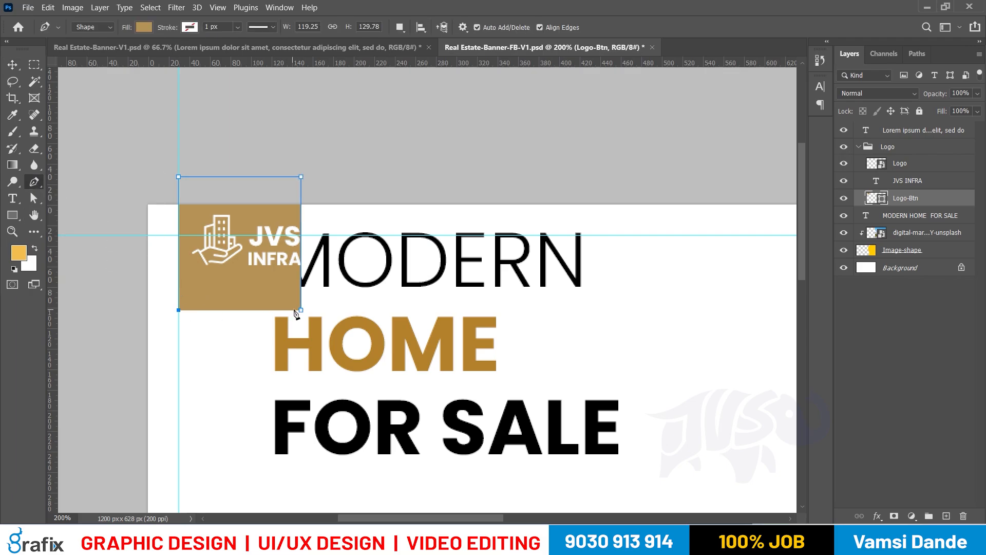
key("a")
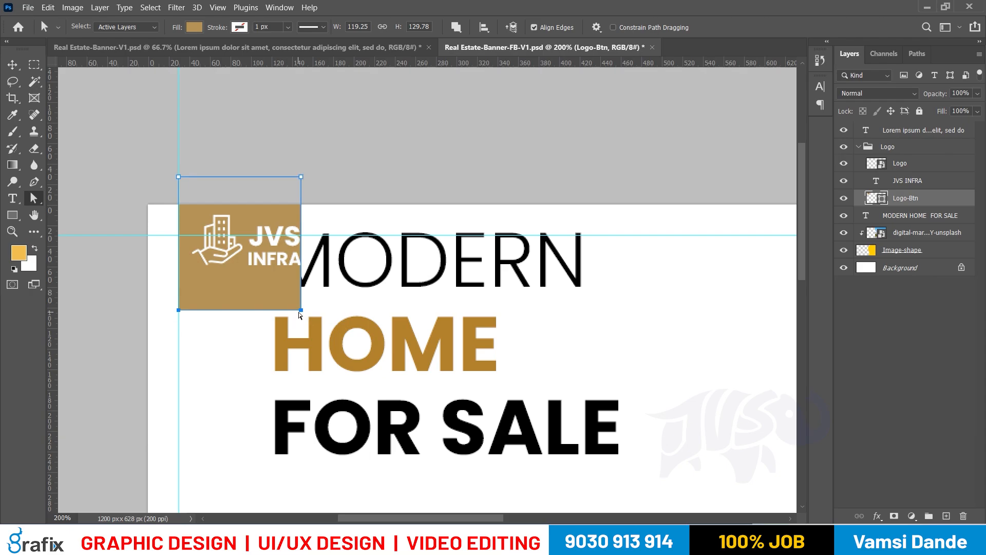
Raise the lower edge of the Logo-Btn rectangle to just below the logo and extend its right side beyond the JVS INFRA text
left_click_drag(303, 311, 302, 279)
left_click(317, 294)
key("v")
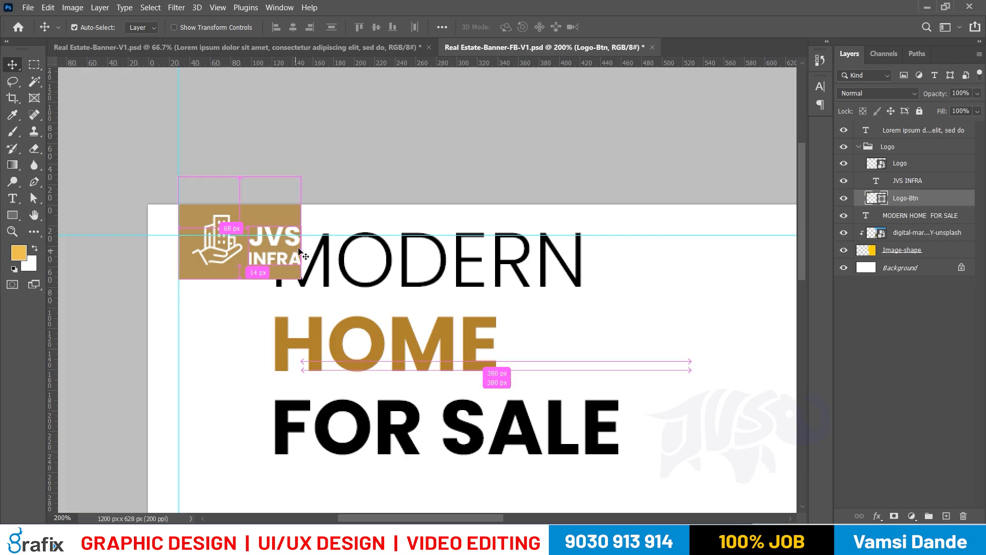
key("ctrl+t")
left_click_drag(301, 227, 330, 230)
right_click(296, 262)
left_click(280, 262)
key("Return")
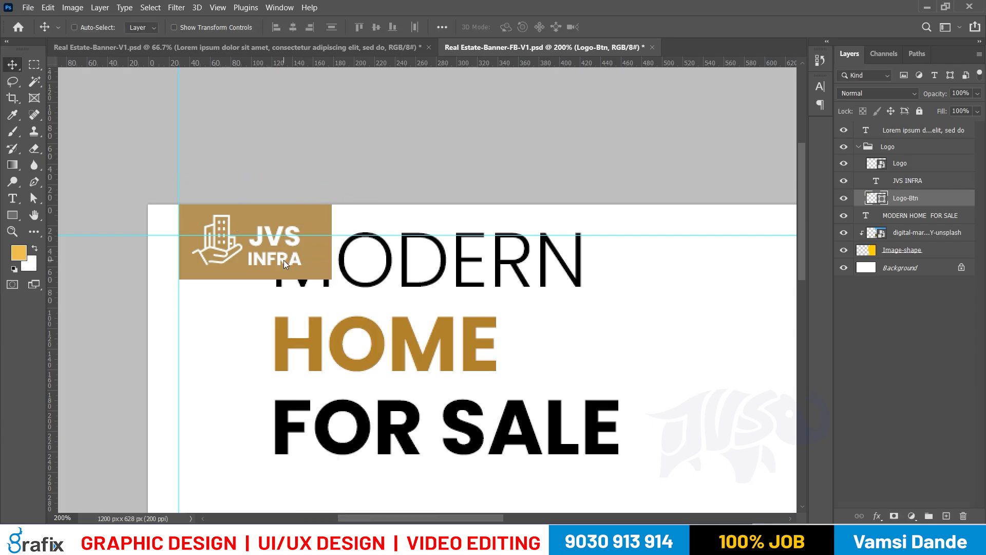
Move the JVS INFRA text slightly up so it lines up with the building icon
right_click(284, 260)
left_click(294, 273)
left_click_drag(293, 267, 295, 260)
Delete the Logo-Btn shape layer from the Logo group
right_click(325, 262)
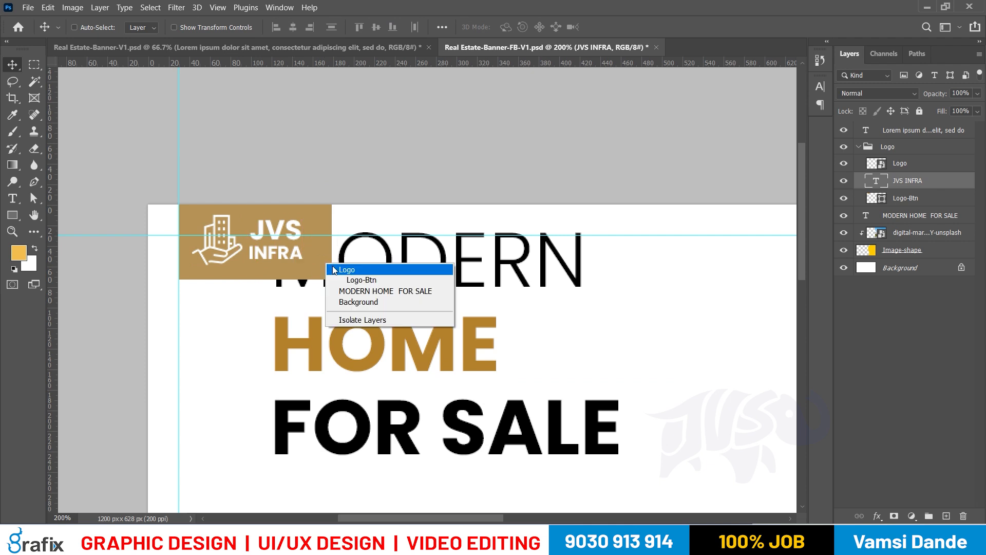
left_click(334, 269)
right_click(325, 263)
left_click(337, 280)
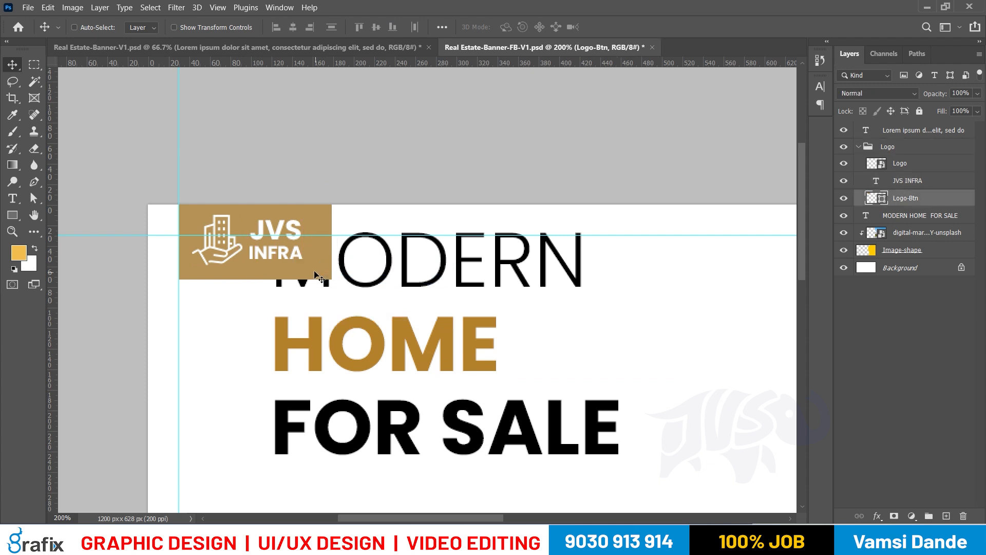
key("Delete")
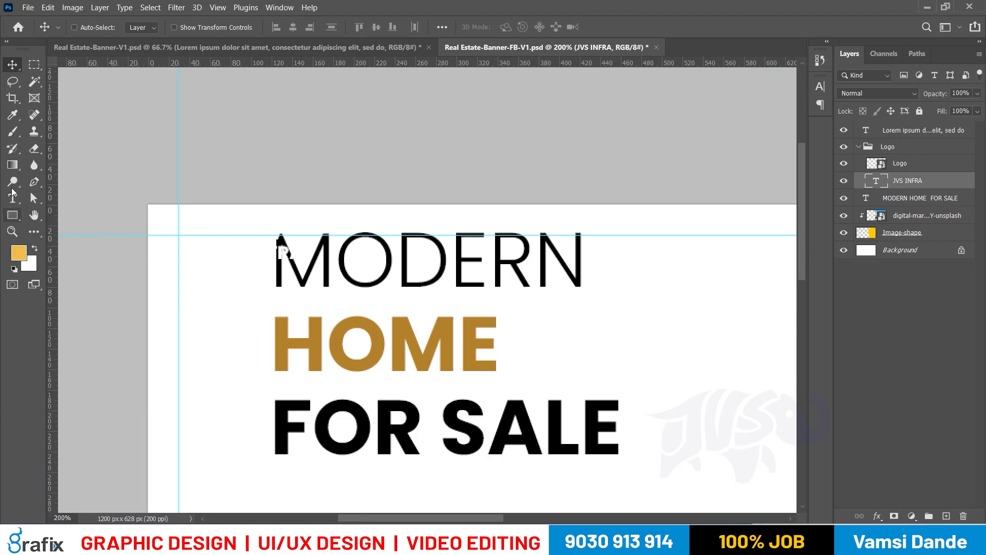
Draw a new rectangle about 104 x 86 px over the logo at the canvas's upper edge
left_click(13, 215)
right_click(14, 214)
left_click(61, 215)
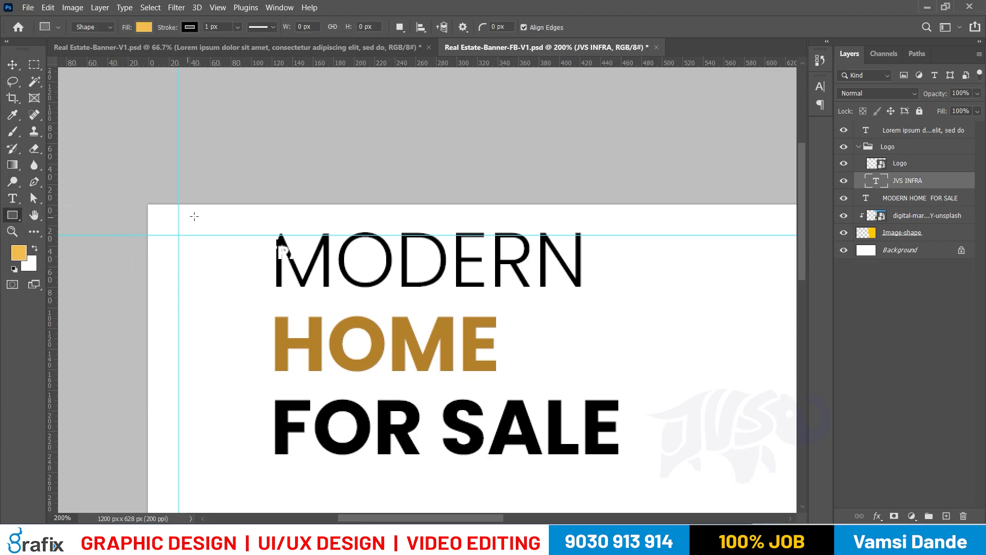
left_click_drag(196, 202, 303, 289)
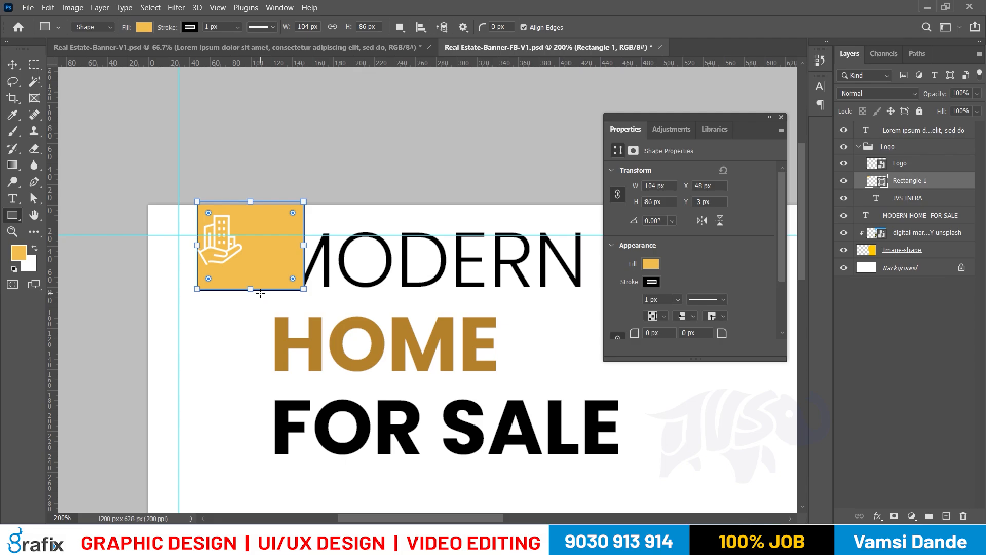
Fill the new rectangle with the gold colour sampled from the HOME text and remove its stroke
key("i")
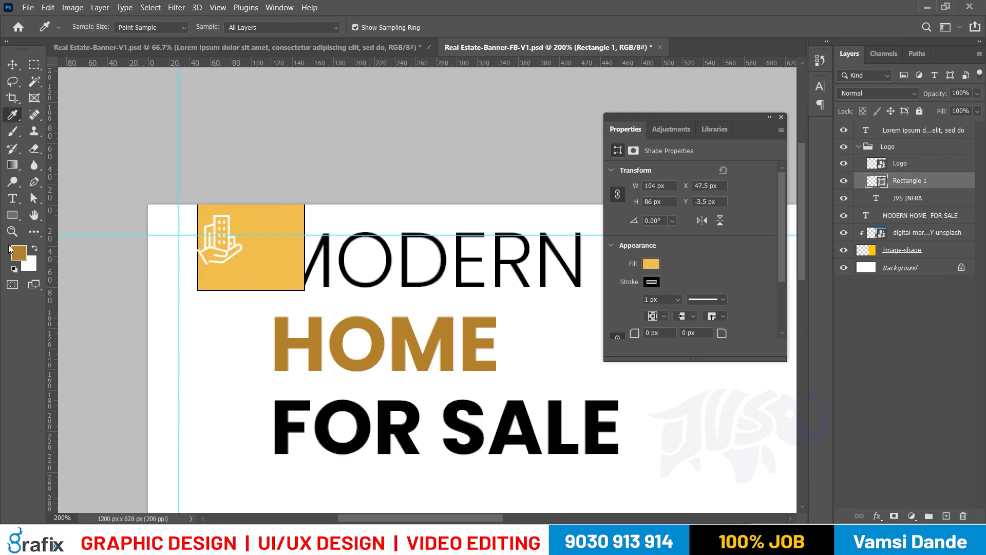
key("alt+BackSpace")
key("a")
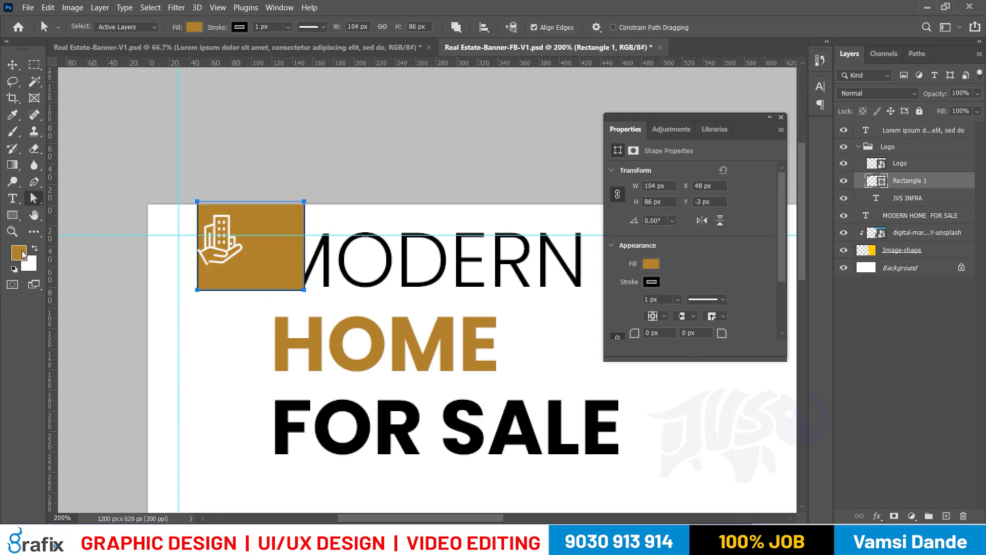
left_click(650, 282)
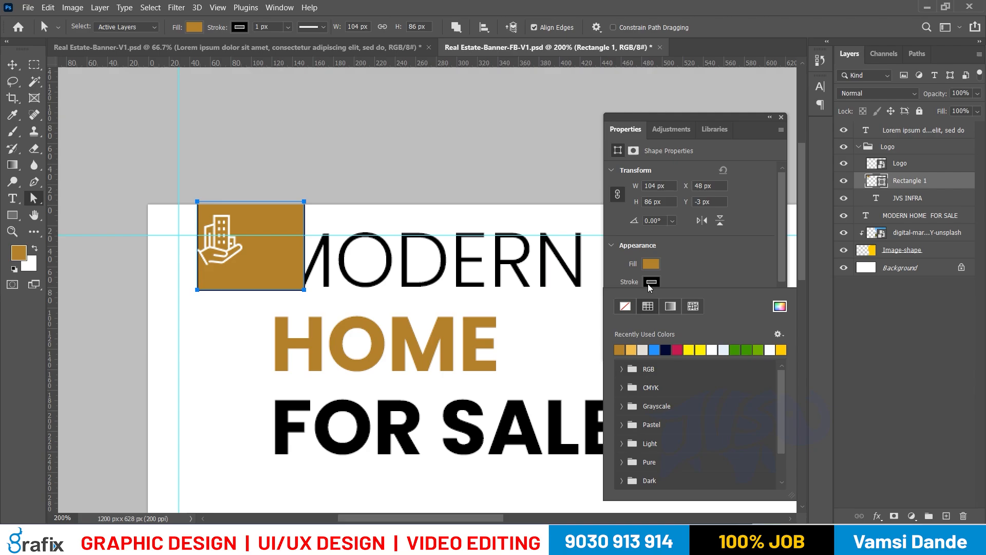
left_click(625, 306)
key("Return")
Place the gold rectangle beneath the JVS INFRA layer and widen it to 118 px
key("v")
left_click_drag(913, 189, 909, 207)
key("ctrl+t")
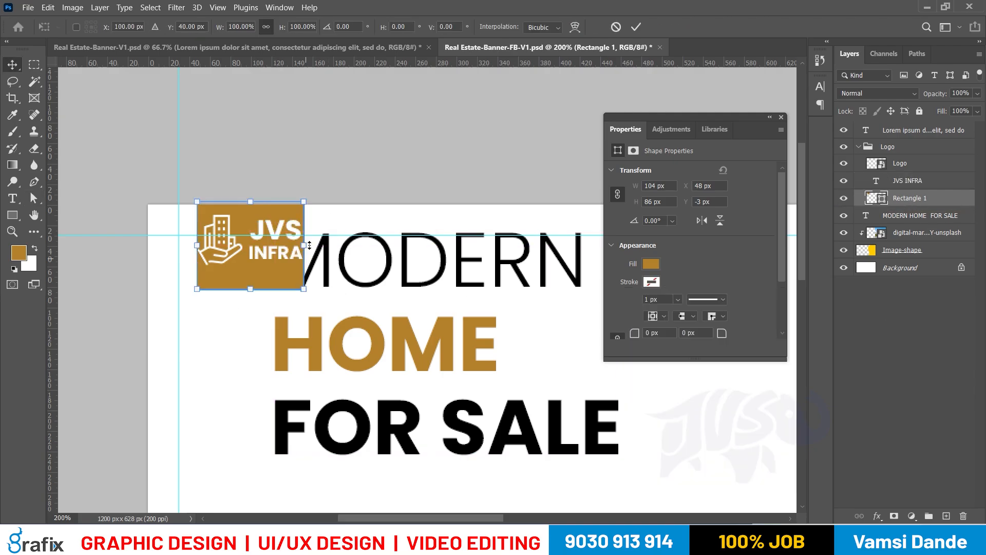
left_click_drag(304, 246, 321, 247)
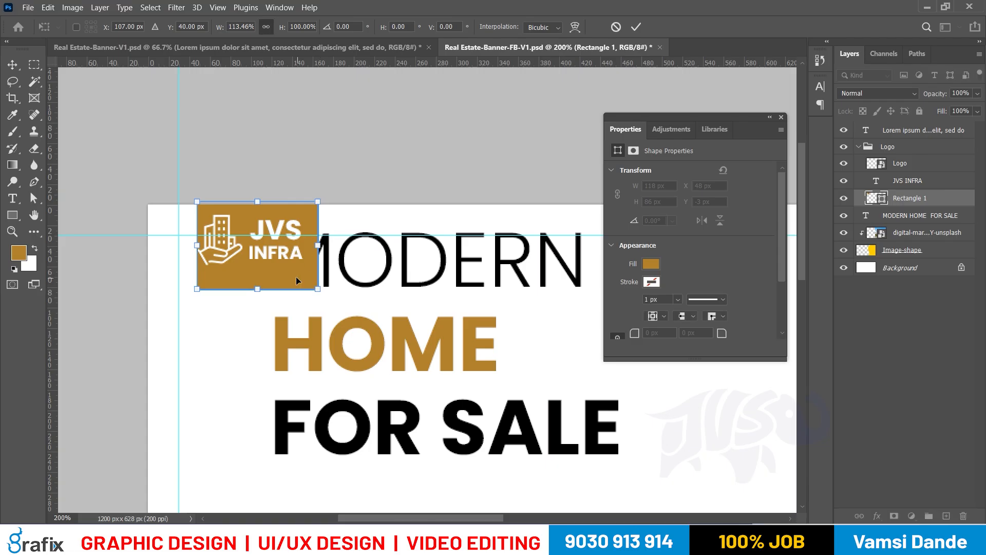
key("Return")
Try a 30 px corner radius on the gold rectangle
key("a")
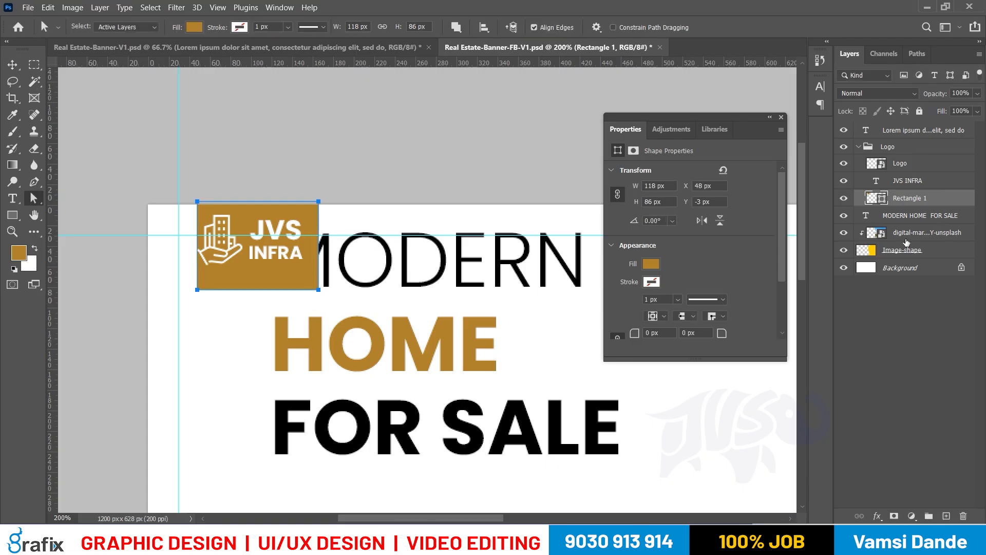
scroll(712, 289, "down", 1)
type("3")
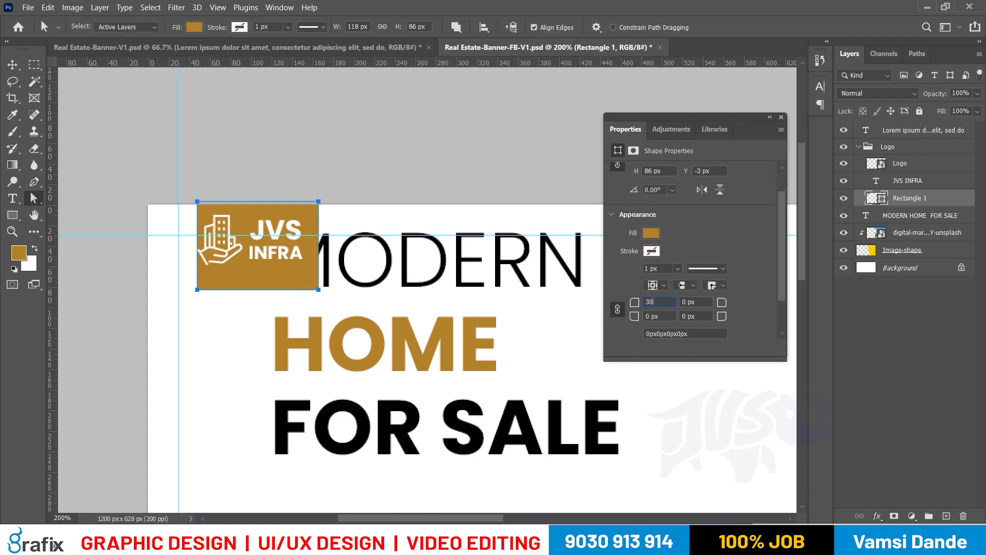
type("0")
key("Return")
key("ctrl+z")
Round only the two lower corners of the gold rectangle with a 20 px radius
type("40")
key("Tab")
key("Return")
key("v")
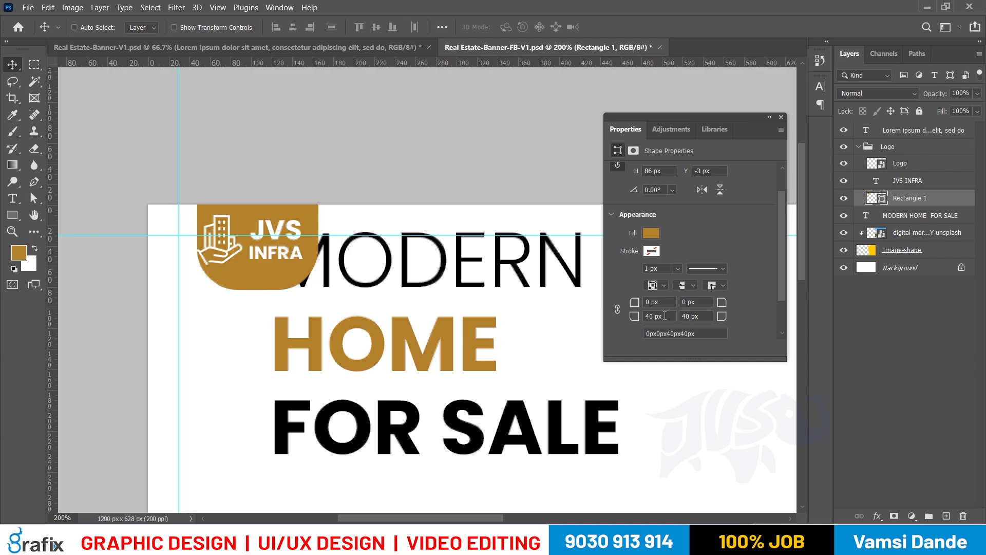
type("20")
key("Return")
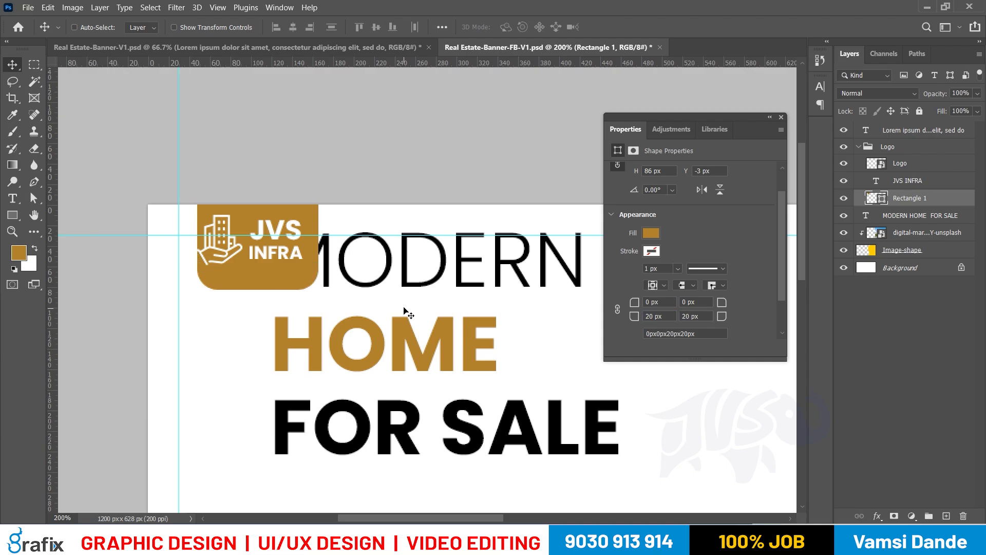
Move the gold rectangle up to Y -16 px and centre the building icon and JVS INFRA text within it
left_click_drag(296, 282, 297, 272)
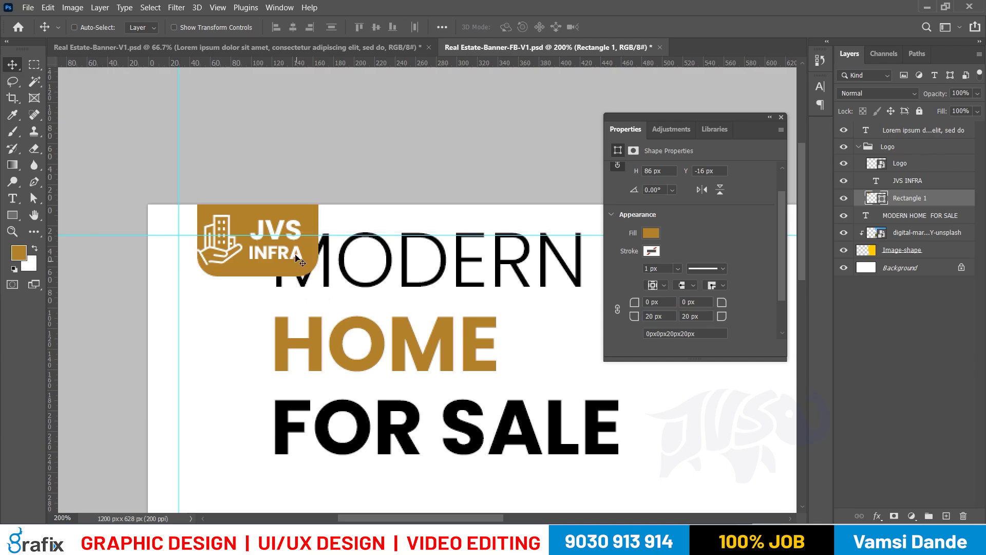
right_click(303, 269)
left_click(303, 269)
right_click(237, 254)
left_click(239, 259, "shift")
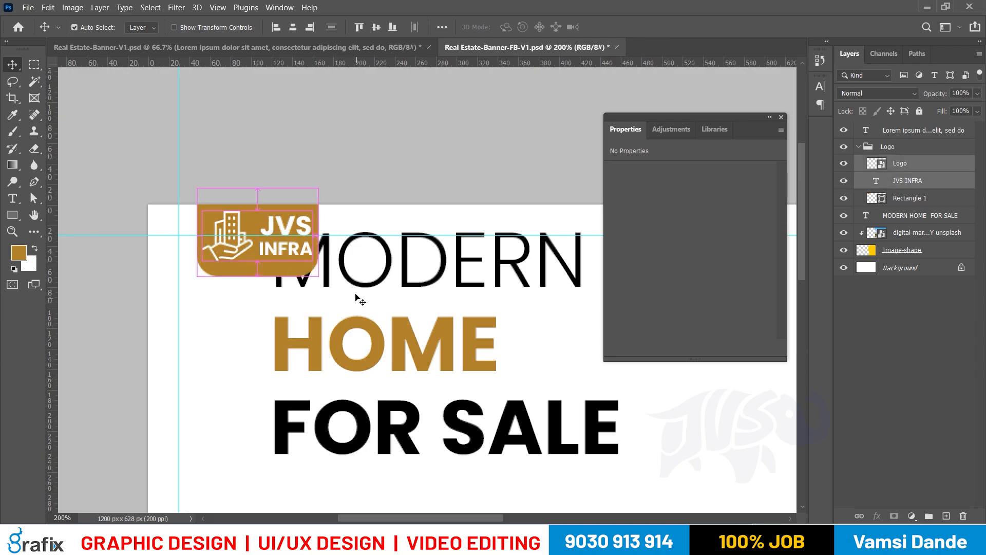
Scale the building icon and JVS INFRA text down slightly and reposition the gold rectangle at X 50 px, Y -22 px
key("ctrl+t")
left_click_drag(315, 262, 310, 260)
key("Return")
right_click(263, 264)
left_click(293, 282)
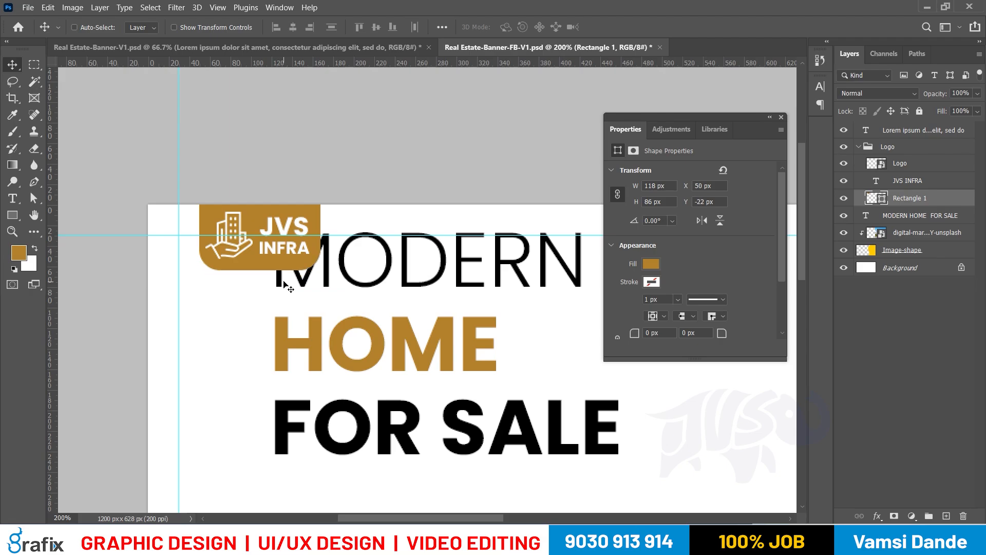
Move the MODERN HOME FOR SALE heading below the logo badge and align it with the badge's left edge
left_click_drag(367, 304, 347, 270)
scroll(348, 269, "down", 1)
right_click(377, 164)
left_click(390, 169)
left_click_drag(390, 169, 333, 211)
left_click_drag(462, 269, 450, 265)
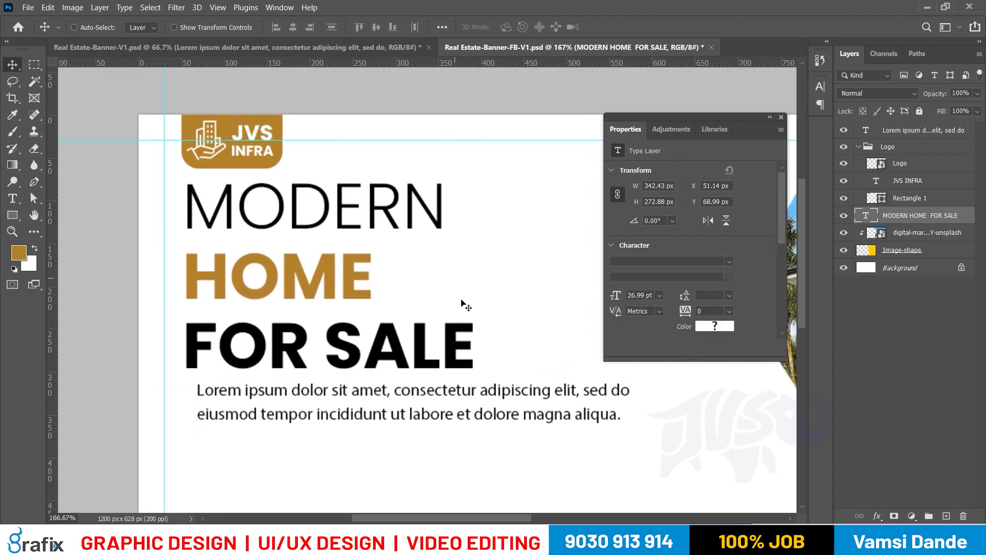
Move the Lorem ipsum paragraph below the heading and align it with the heading's left edge
right_click(456, 389)
left_click(476, 406)
scroll(456, 398, "down", 4)
left_click_drag(448, 396, 435, 412)
key("Return")
right_click(432, 393)
left_click(447, 398)
Enlarge the word HOME in the heading to 38.17 pt
right_click(400, 317)
left_click(426, 321)
key("t")
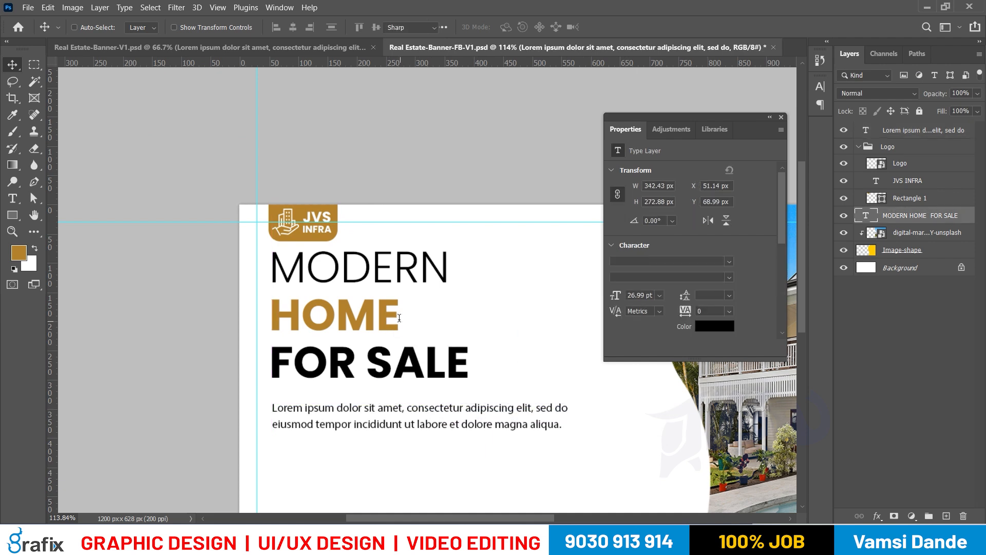
left_click_drag(400, 315, 263, 317)
key("ctrl+shift+period")
key("ctrl+shift+period")
key("ctrl+shift+period")
key("ctrl+shift+period")
key("ctrl+shift+period")
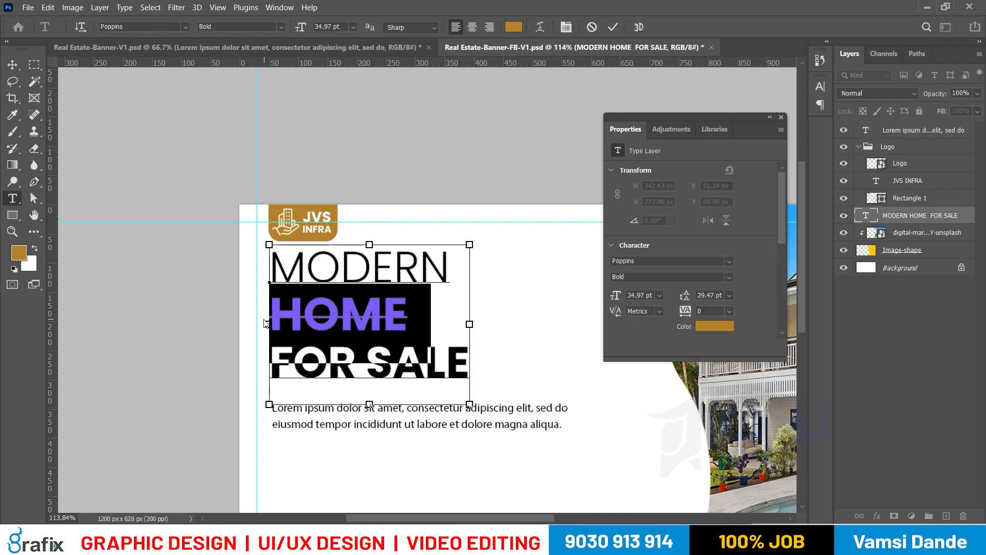
key("ctrl+shift+period")
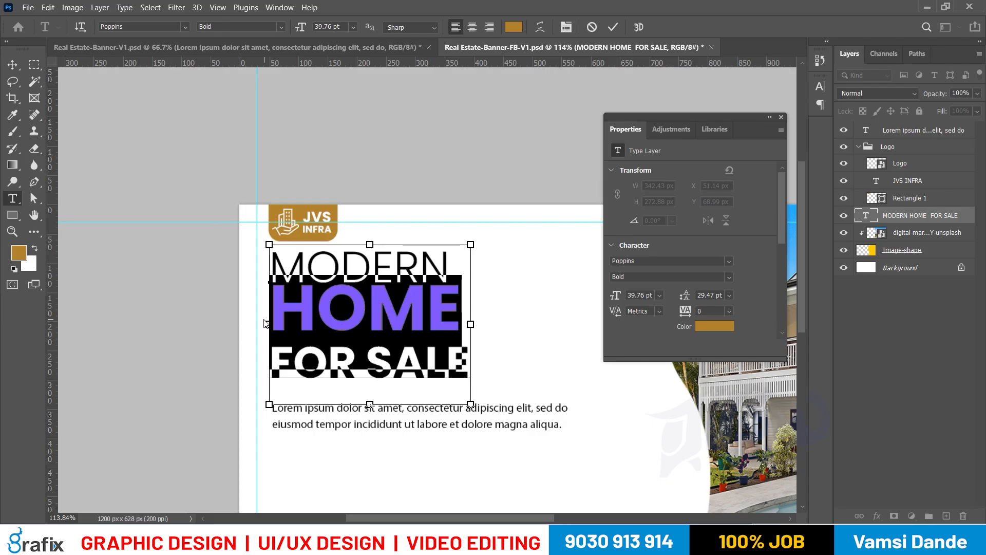
key("ctrl+shift+comma")
Increase the leading of the HOME line to 35.85 pt to separate it from MODERN
key("alt+Down")
key("alt+Down")
key("alt+Down")
key("alt+Down")
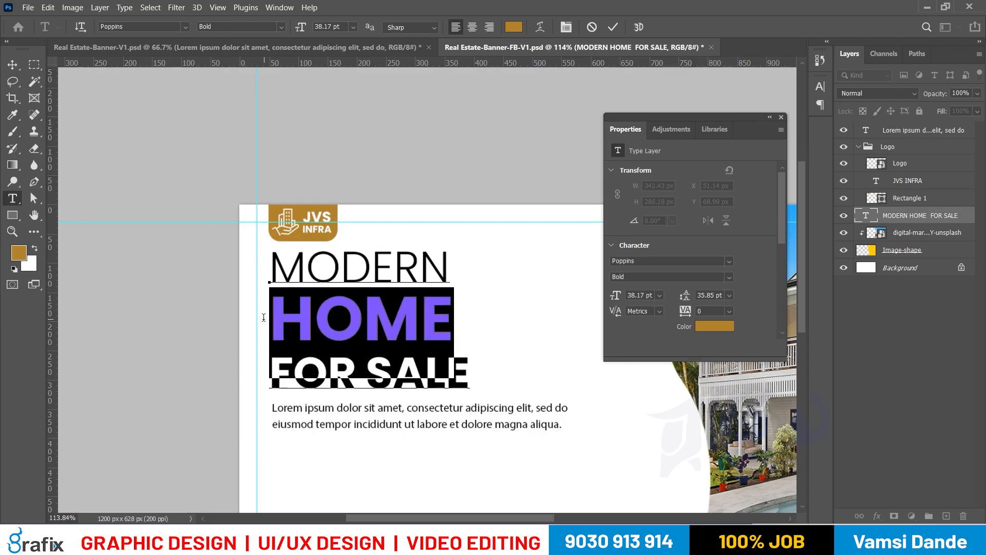
key("ctrl+Return")
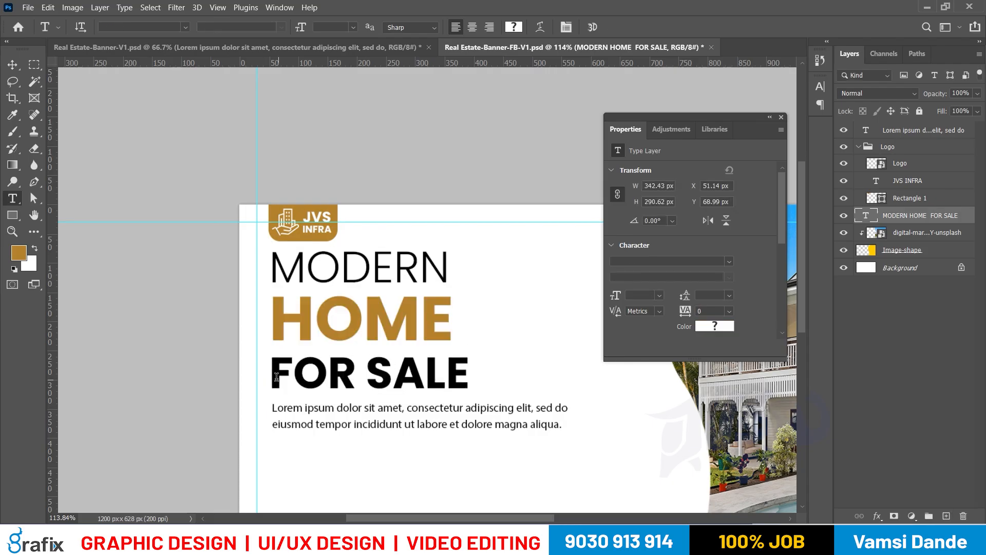
Reduce the FOR SALE line of the heading to 25.4 pt
left_click_drag(276, 377, 464, 383)
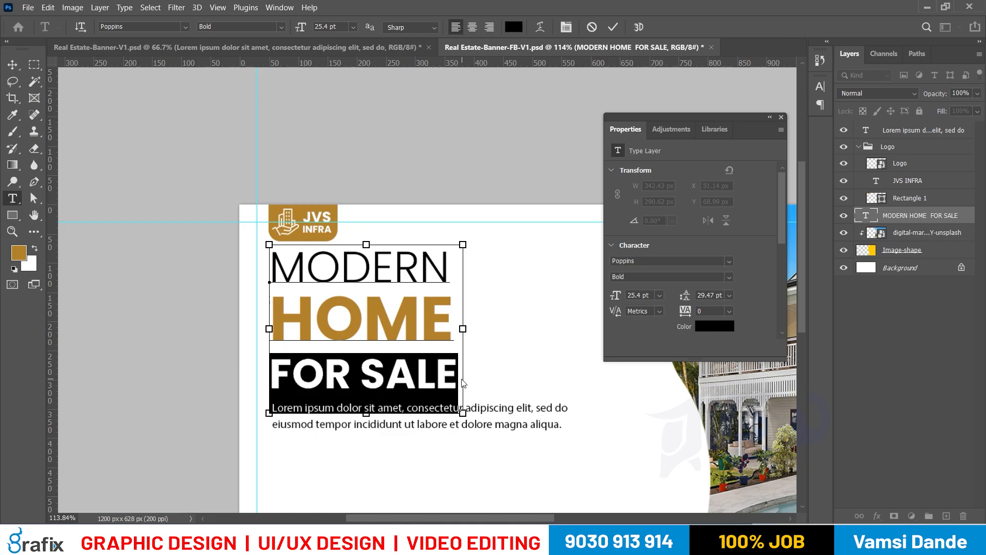
key("ctrl+shift+comma")
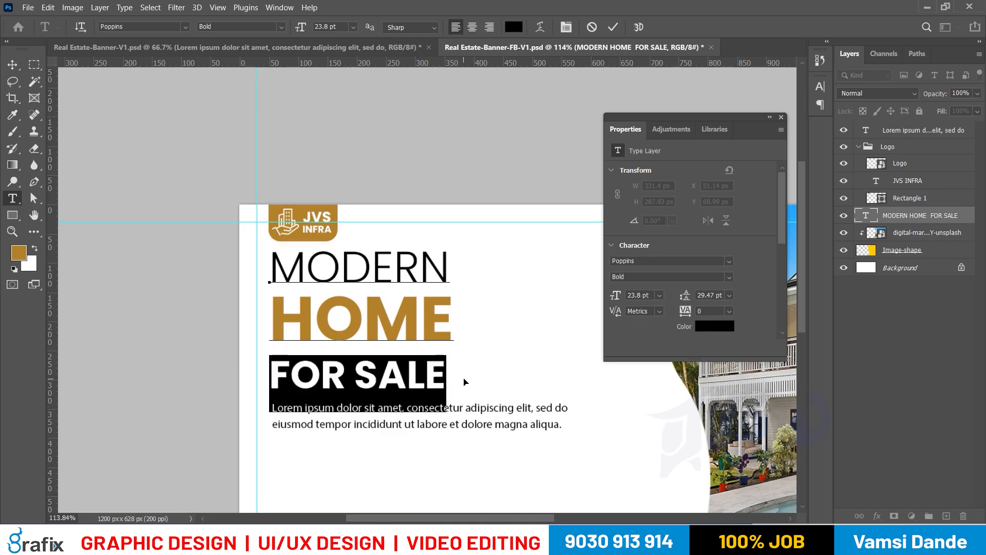
key("ctrl+shift+period")
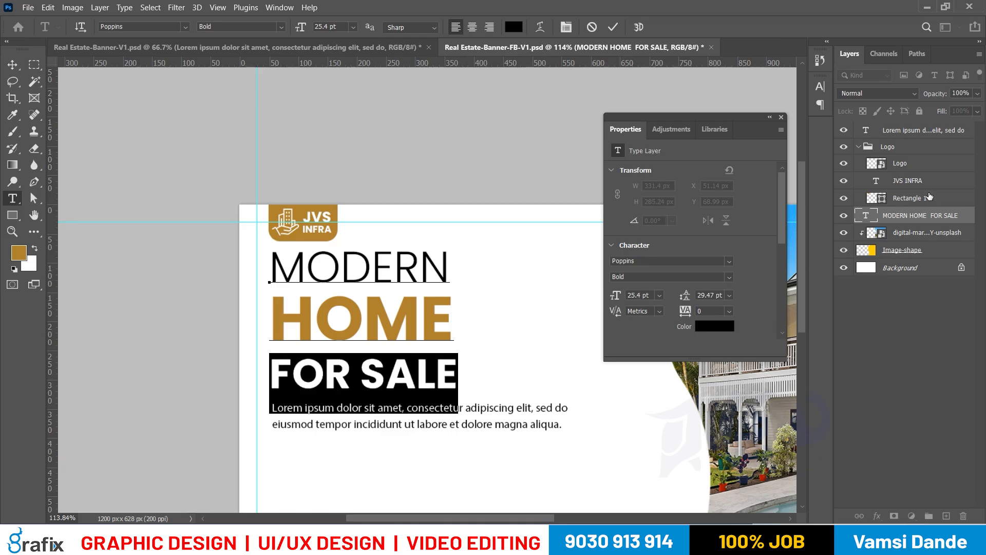
left_click(928, 214)
Place a vertical guide at the right edge of the FOR SALE text
key("v")
left_click_drag(50, 292, 456, 296)
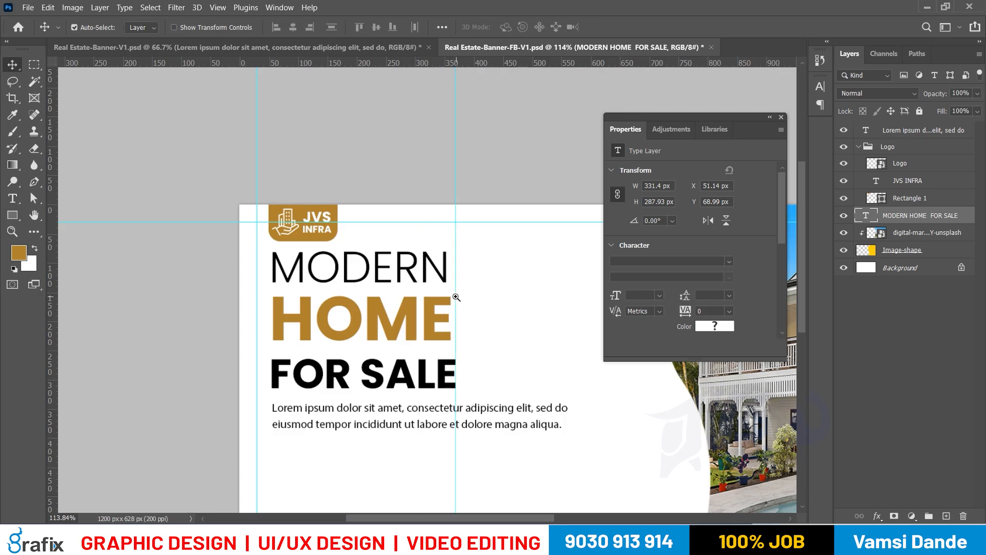
left_click(456, 297, "ctrl")
Set the font size of HOME to 39 pt so its width reaches the new vertical guide
key("t")
left_click_drag(437, 330, 134, 324)
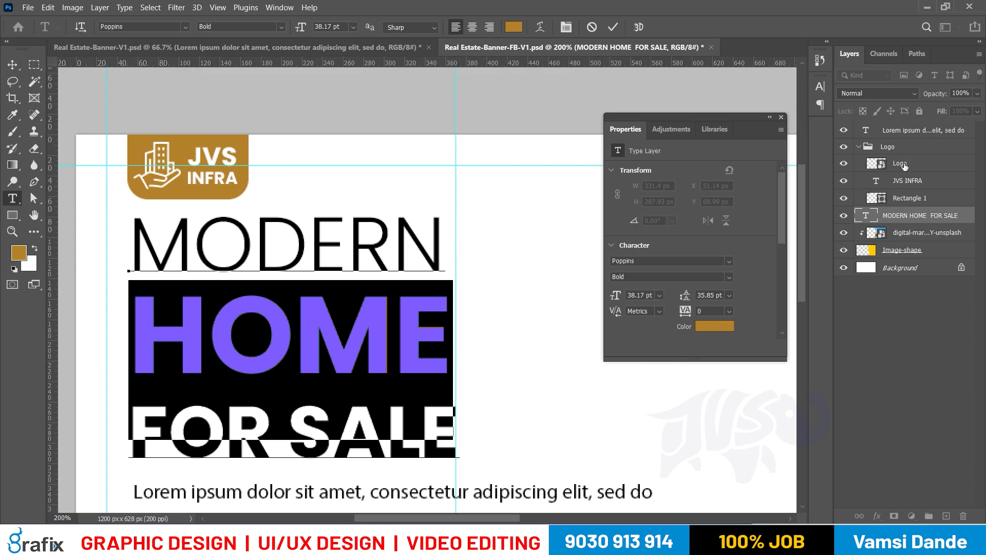
key("ctrl+t")
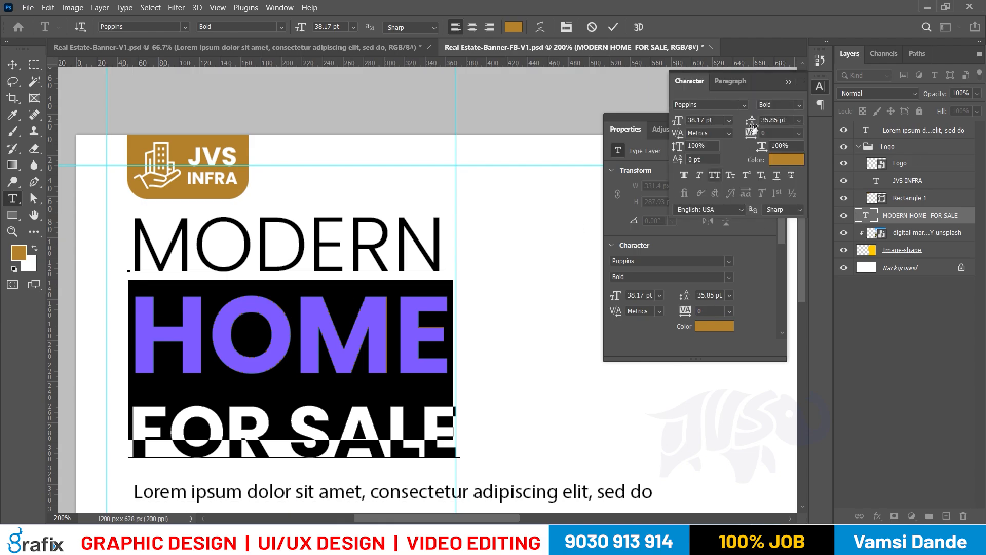
key("Return")
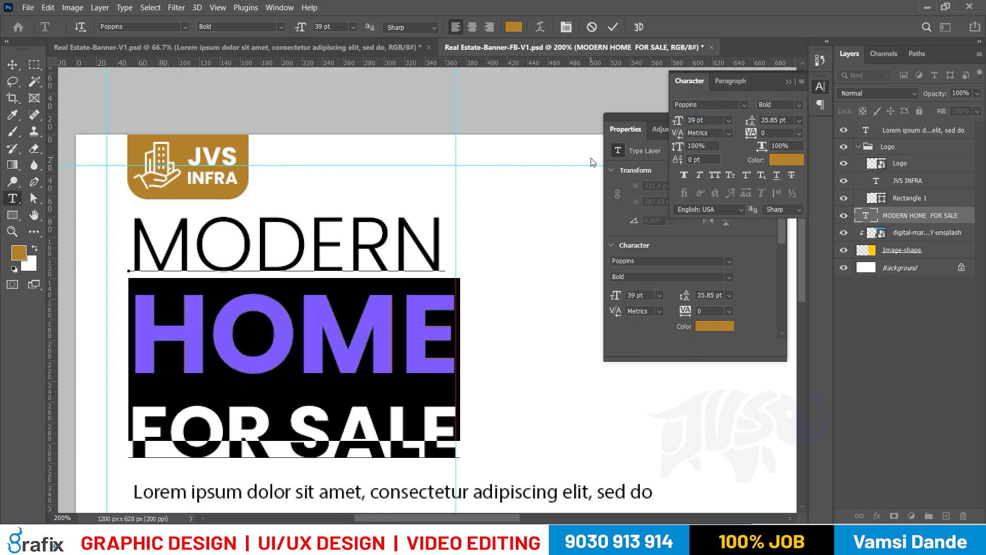
Enlarge the MODERN line to slightly over 28 pt so its width reaches the vertical guide beside HOME
double_click(429, 240)
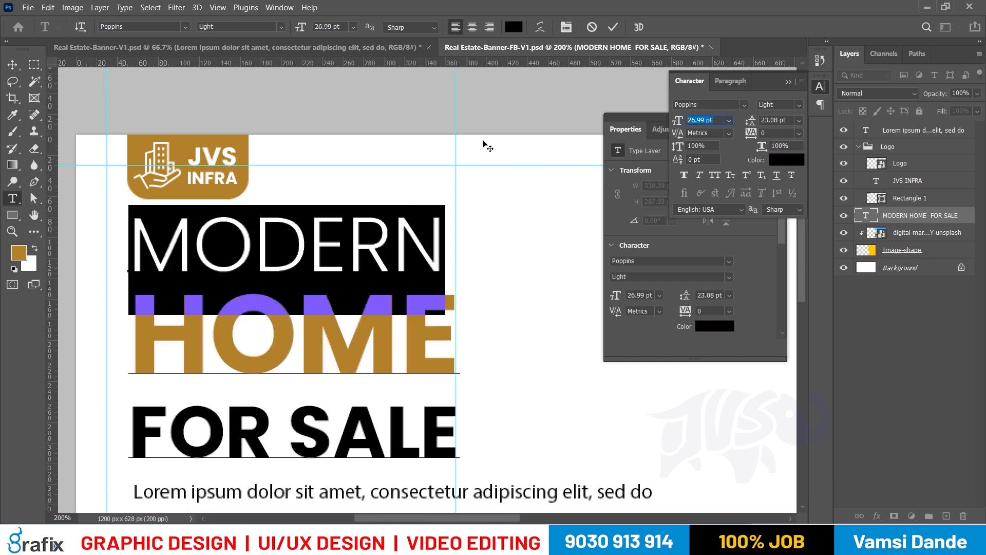
left_click(698, 120)
key("Return")
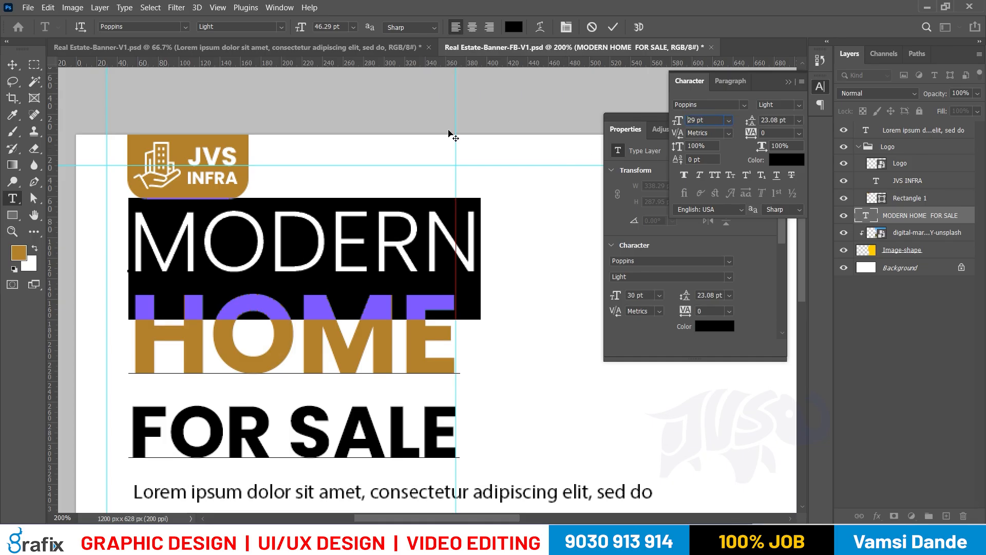
key("Return")
type("28.")
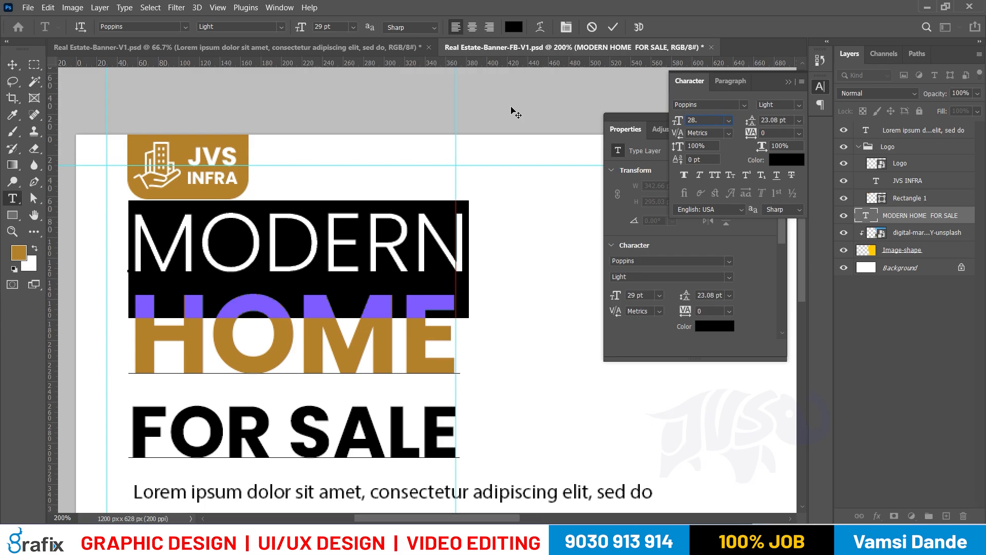
key("Return")
key("ctrl+Return")
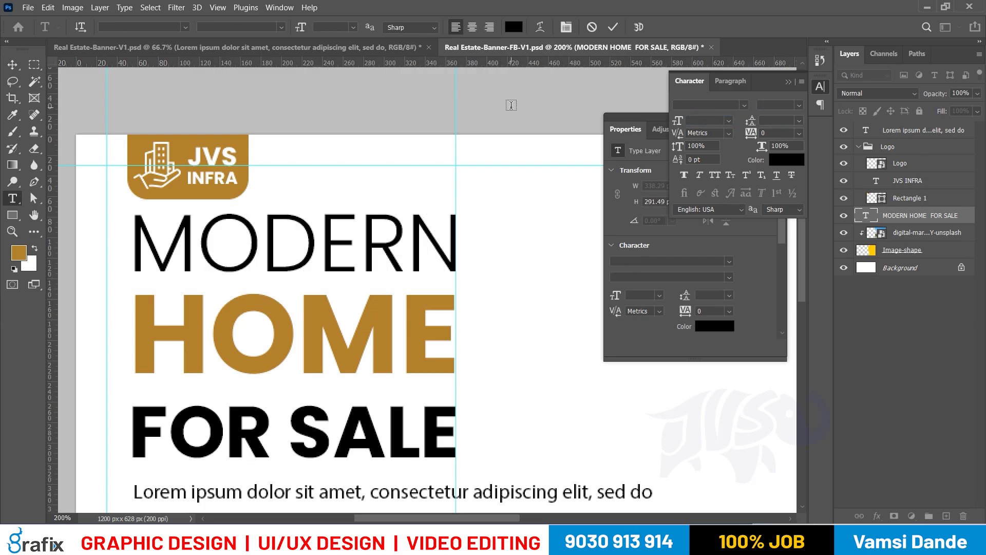
key("v")
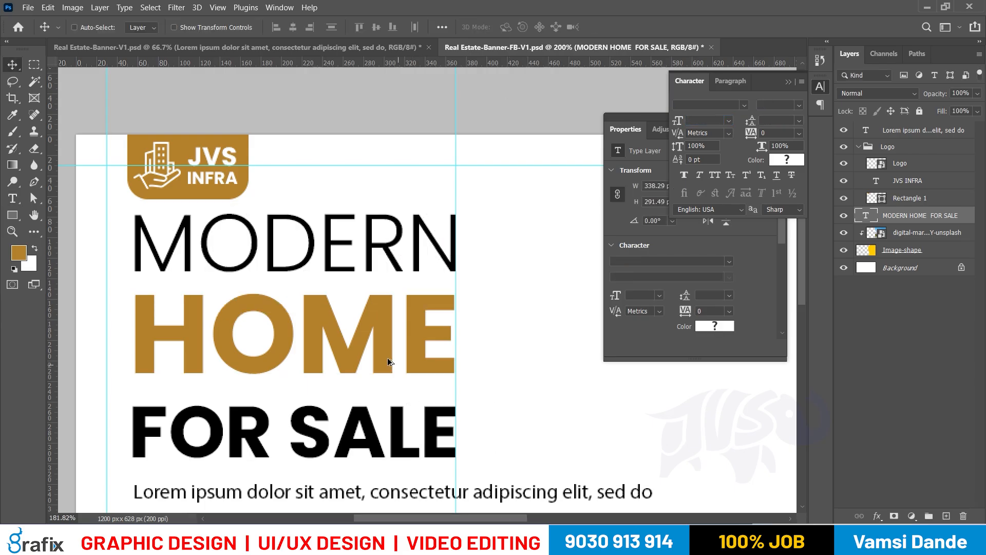
Copy the "Want a Modern Home in Las Vegas?" text from the square banner into the Facebook banner, below the paragraph
scroll(388, 358, "down", 3)
left_click_drag(368, 332, 365, 261)
right_click(366, 261)
left_click(382, 268)
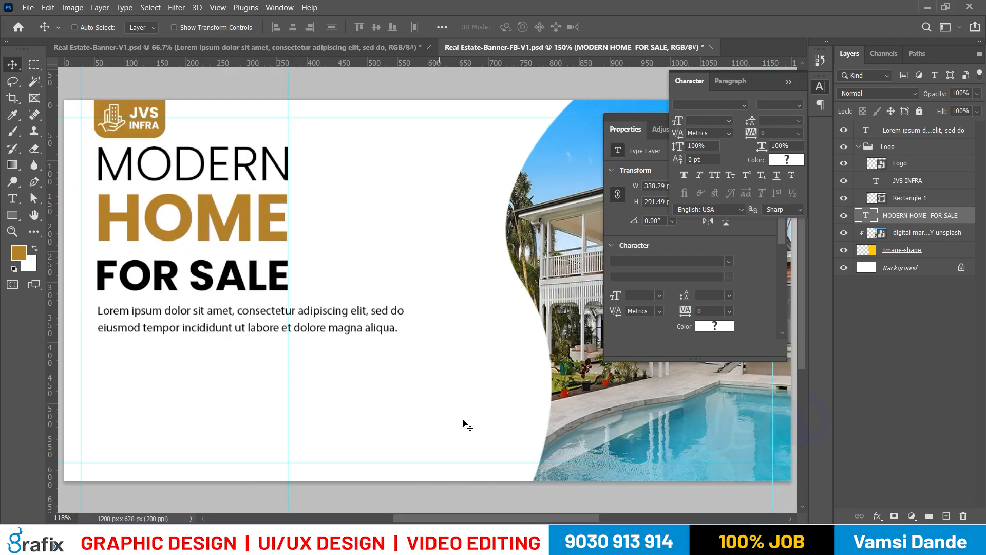
right_click(277, 323)
left_click(288, 330)
key("ctrl+Tab")
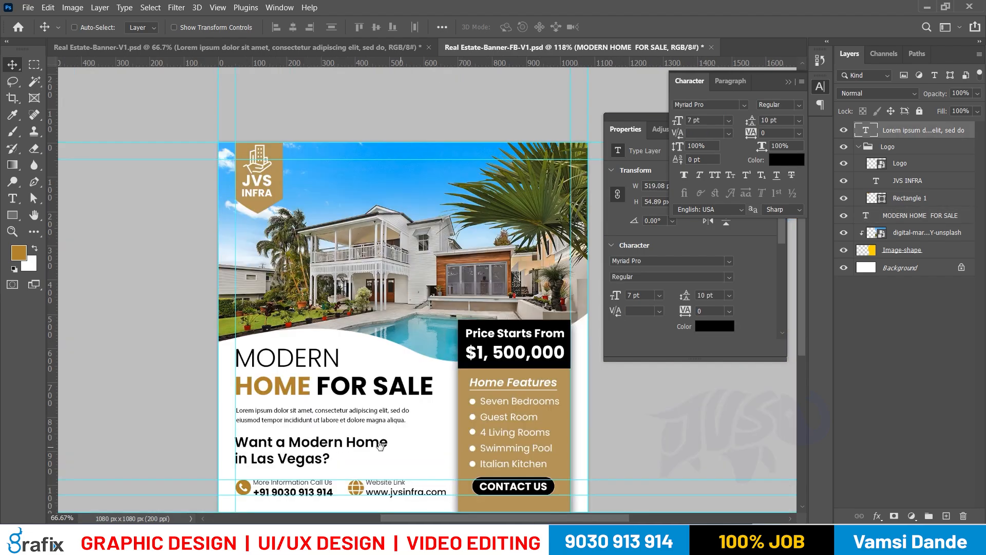
left_click_drag(381, 446, 379, 411)
right_click(317, 396)
right_click(294, 406)
left_click(309, 414)
left_click_drag(303, 367, 411, 320)
left_click_drag(374, 273, 196, 366)
scroll(387, 366, "right", 5)
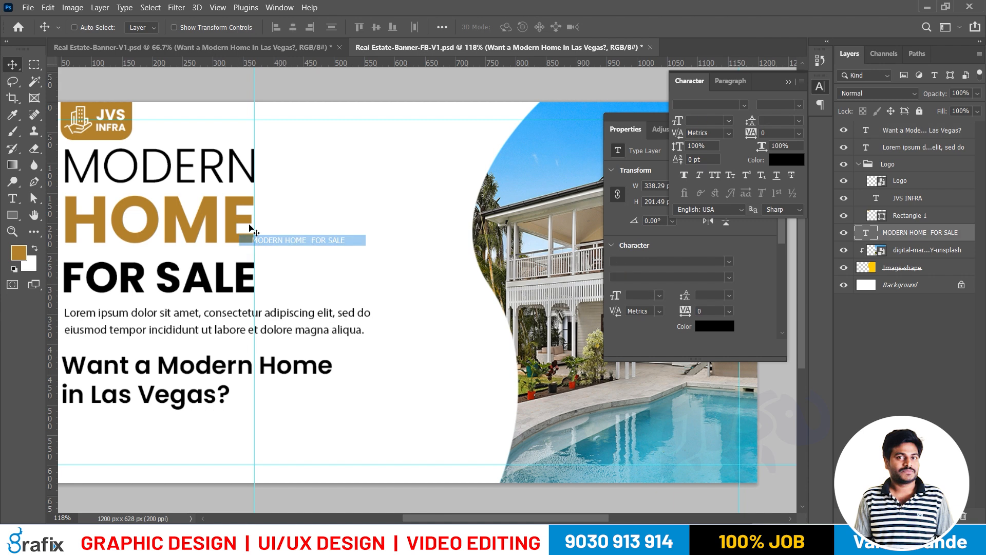
Bring FOR SALE up onto the same line as HOME, separated by a space
double_click(249, 232)
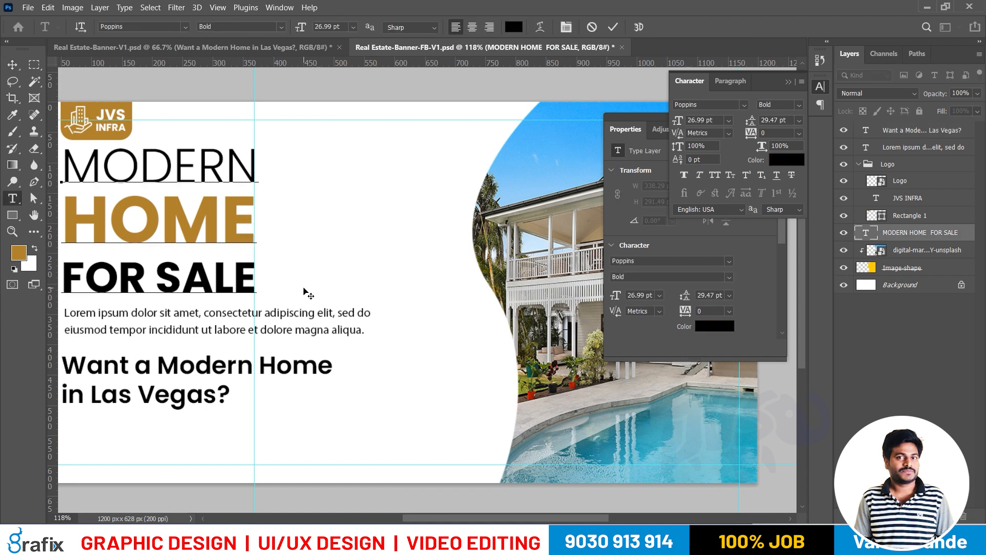
key("Delete")
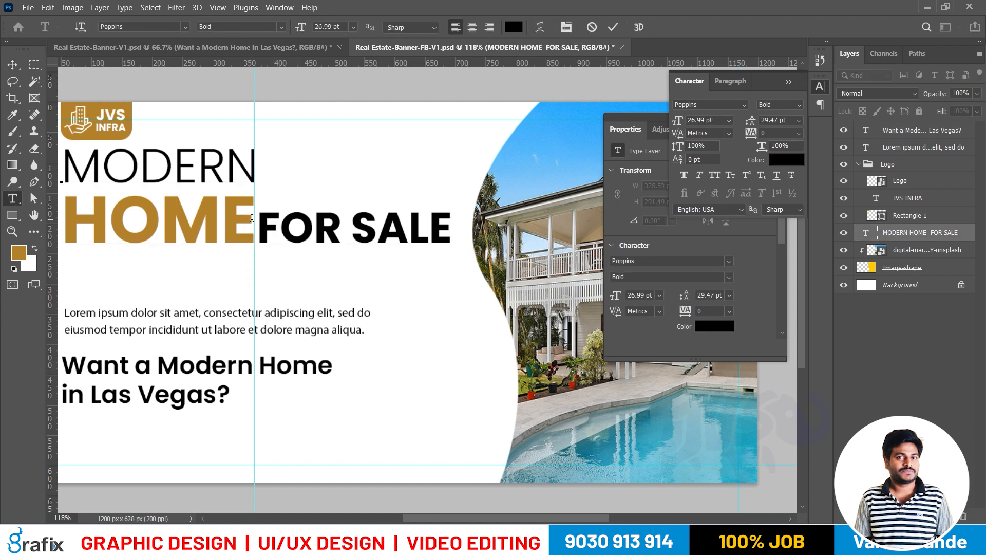
key("ctrl+Return")
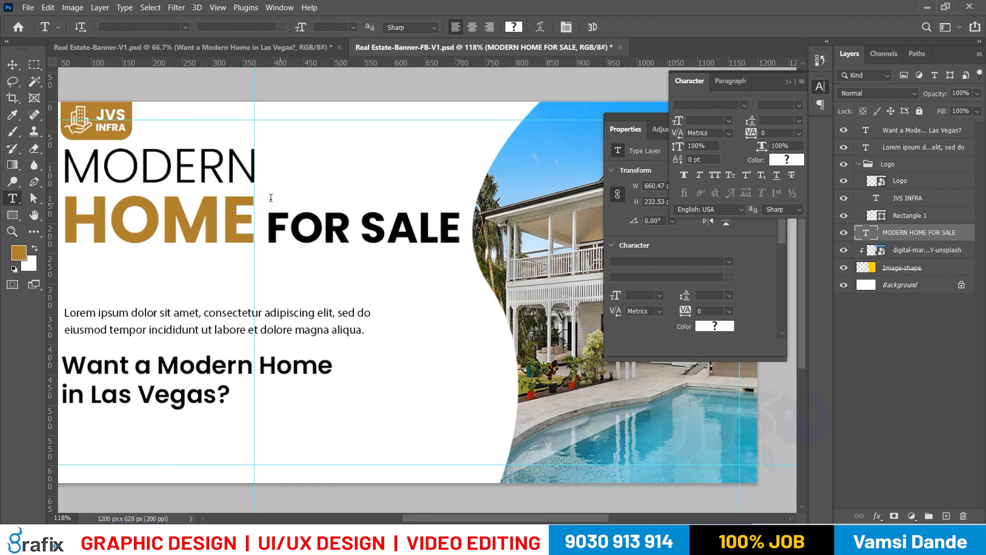
Scale the whole MODERN HOME FOR SALE heading down to about 638 px wide
key("ctrl+t")
left_click_drag(461, 283, 452, 277)
key("Return")
left_click_drag(350, 270, 515, 272)
double_click(422, 242)
key("ctrl+Return")
key("v")
key("ctrl+z")
Move the Lorem ipsum paragraph and the "Want a Modern Home in Las Vegas?" text up together, close beneath the heading
right_click(353, 312)
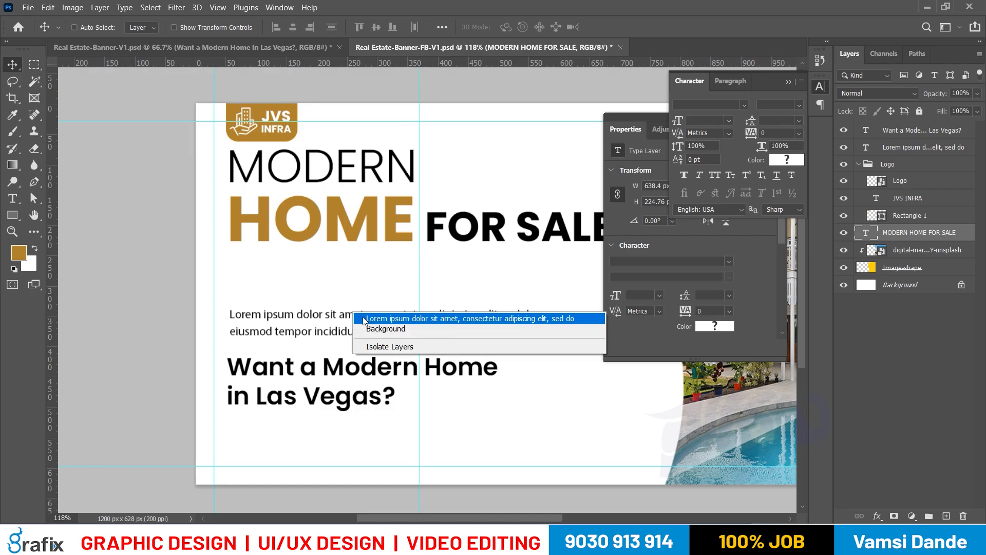
left_click(363, 319)
left_click(352, 369, "shift")
left_click_drag(351, 369, 352, 317)
scroll(452, 323, "right", 2)
Put "Want a Modern Home in Las Vegas?" on a single line and scale it down to clear the photo's curve
key("t")
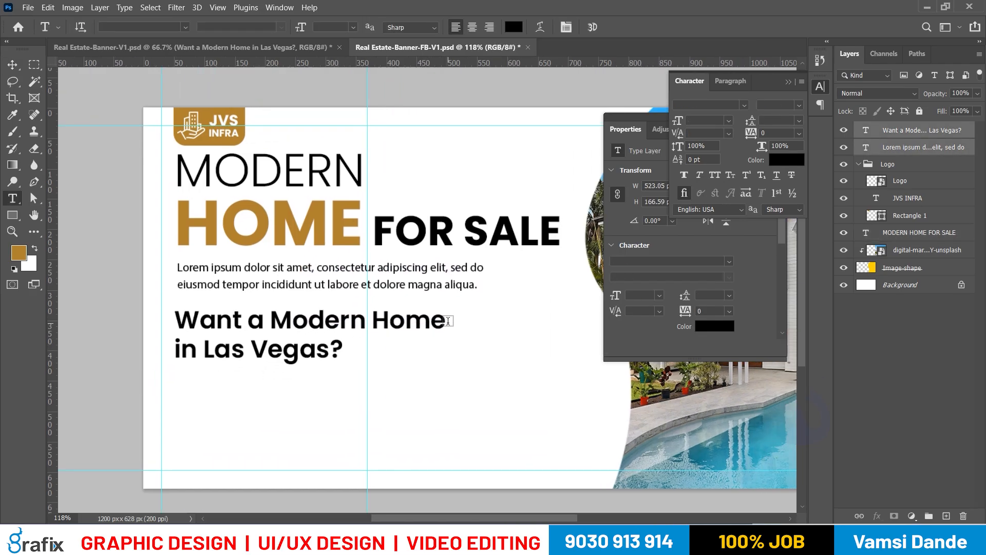
left_click(447, 322)
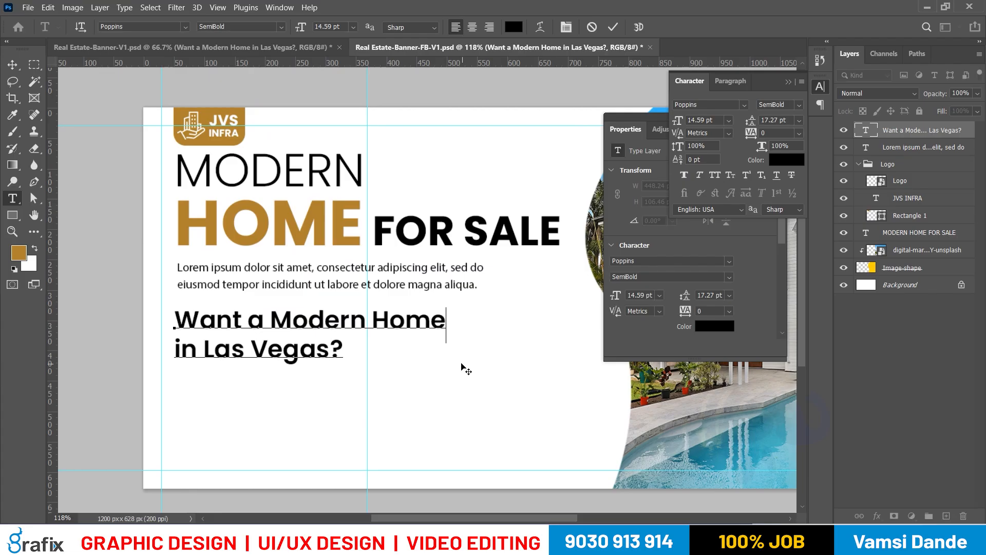
key("Delete")
key("ctrl+Return")
key("Tab")
key("ctrl+t")
left_click_drag(607, 323, 560, 319)
key("Return")
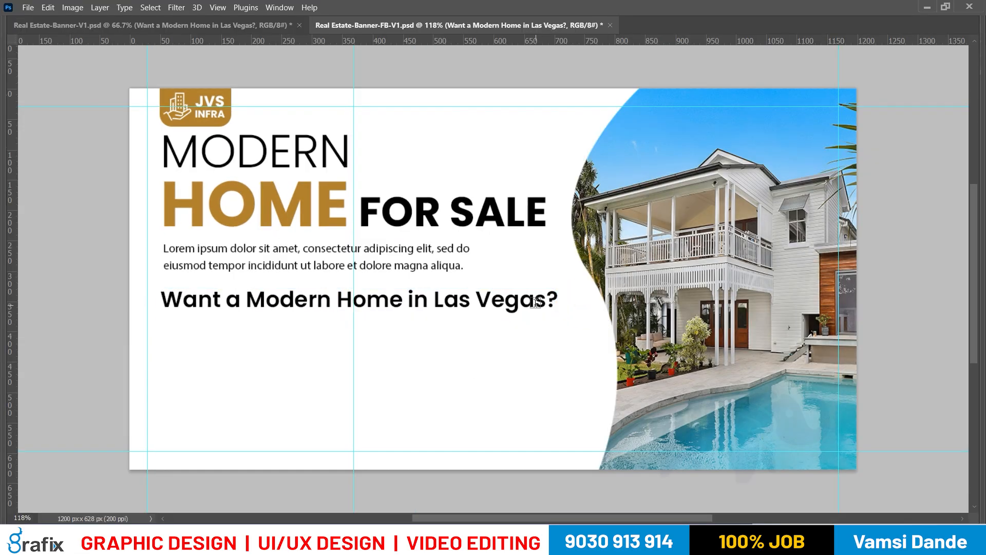
In the square banner, select the price and Home Features box layers without the Image-shape layer, and group them
key("ctrl+Tab")
right_click(371, 437)
left_click(403, 441)
left_click_drag(732, 269, 546, 441)
left_click_drag(594, 308, 679, 362)
key("ctrl+z")
key("Tab")
scroll(925, 354, "down", 4)
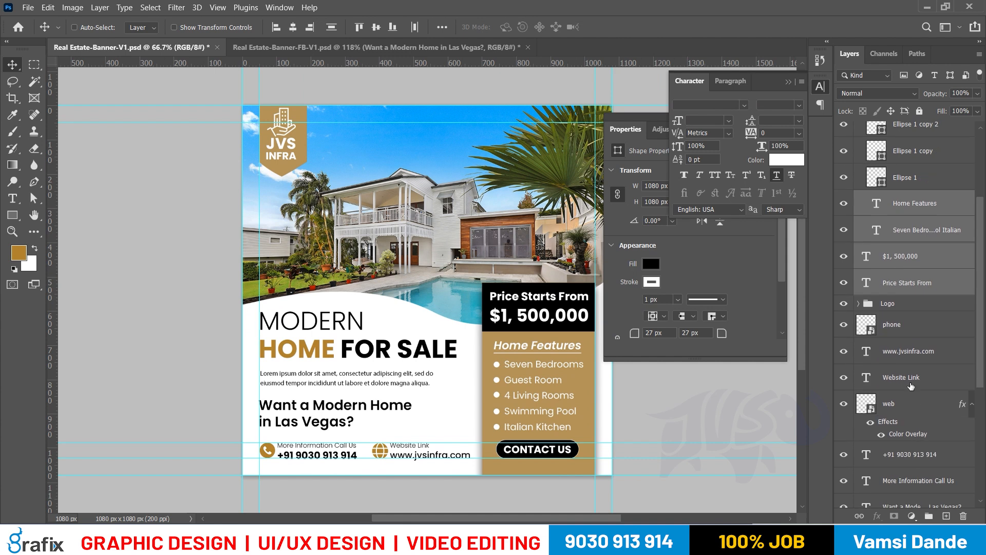
scroll(914, 411, "down", 5)
left_click(920, 481, "ctrl")
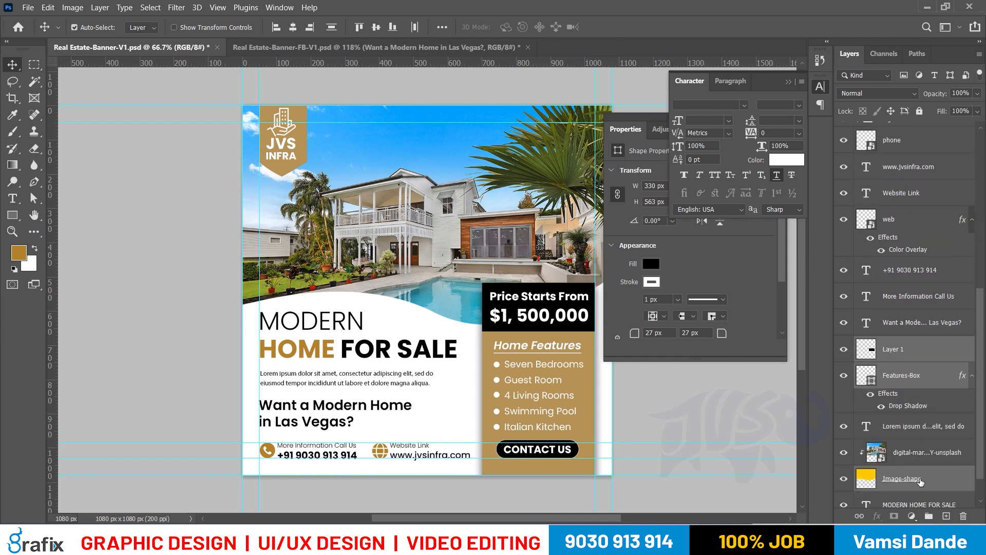
key("ctrl+g")
Copy the group into the Facebook banner and scale it down, placing it below the Las Vegas question
left_click_drag(543, 304, 446, 256)
key("t")
key("v")
key("ctrl+t")
left_click_drag(331, 136, 443, 299)
key("Tab")
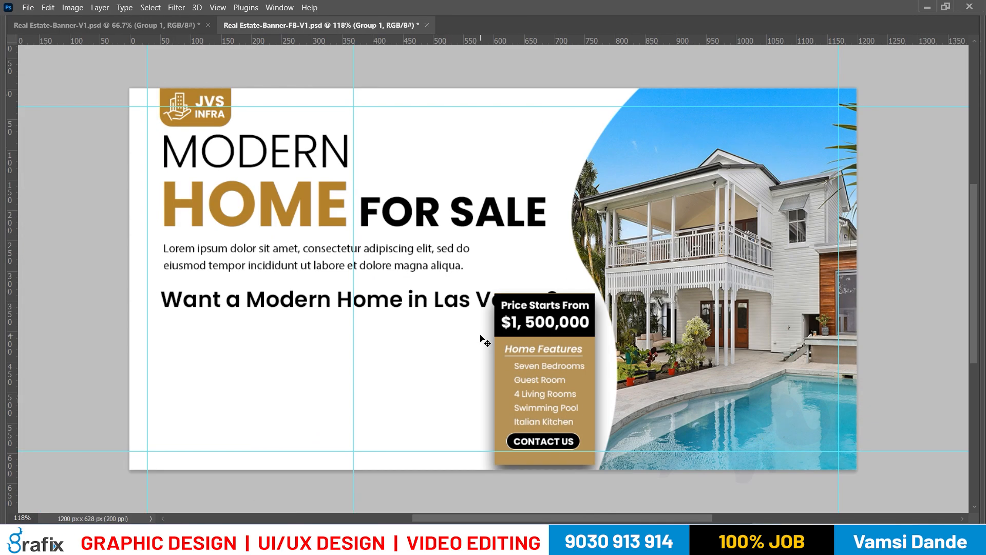
scroll(554, 349, "down", 1)
left_click_drag(563, 358, 283, 375)
Try to ungroup the price and features box and move its CONTACT US label out to the side
key("ctrl+Tab")
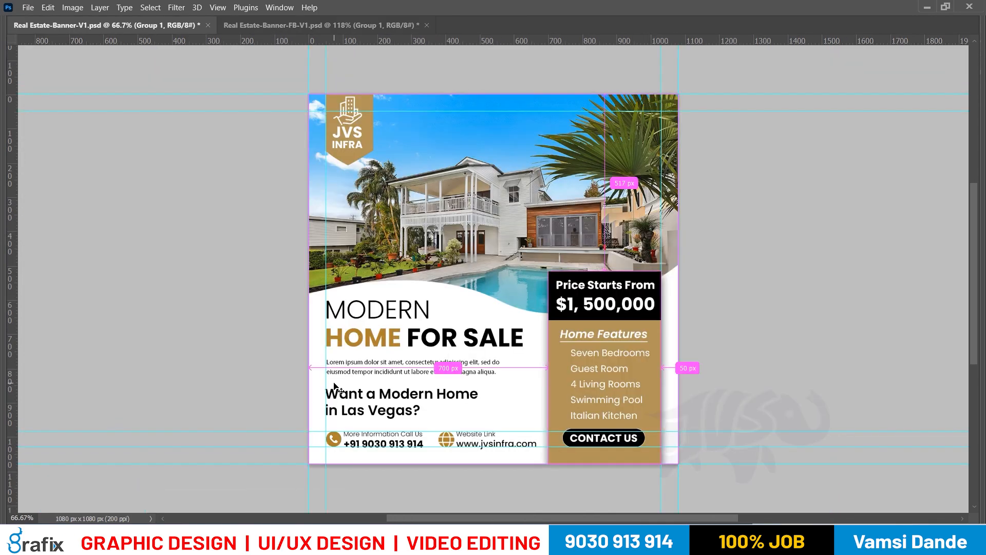
key("ctrl+Tab")
right_click(262, 432)
left_click(269, 440)
key("ctrl+shift+g")
right_click(261, 432)
left_click(274, 439)
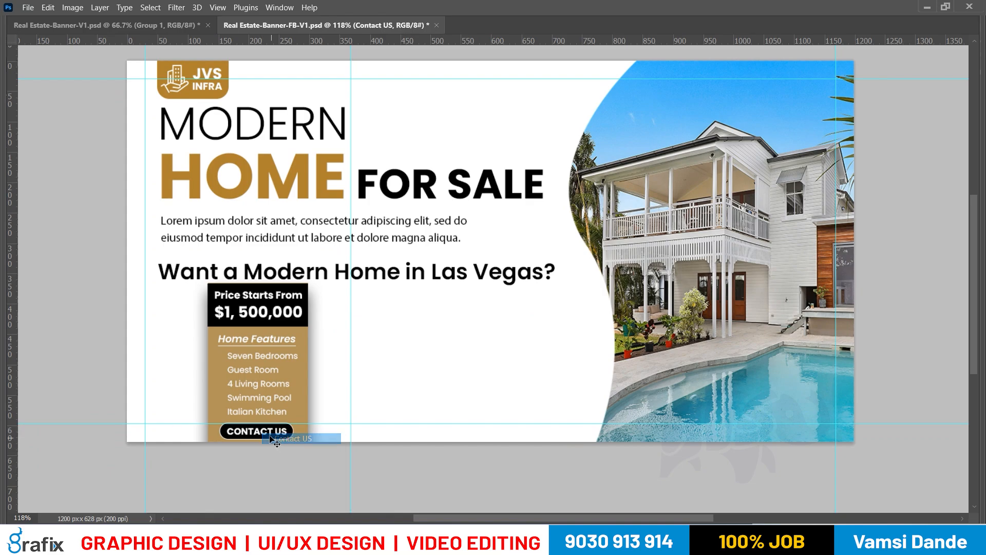
left_click_drag(299, 436, 437, 434)
key("ctrl+z")
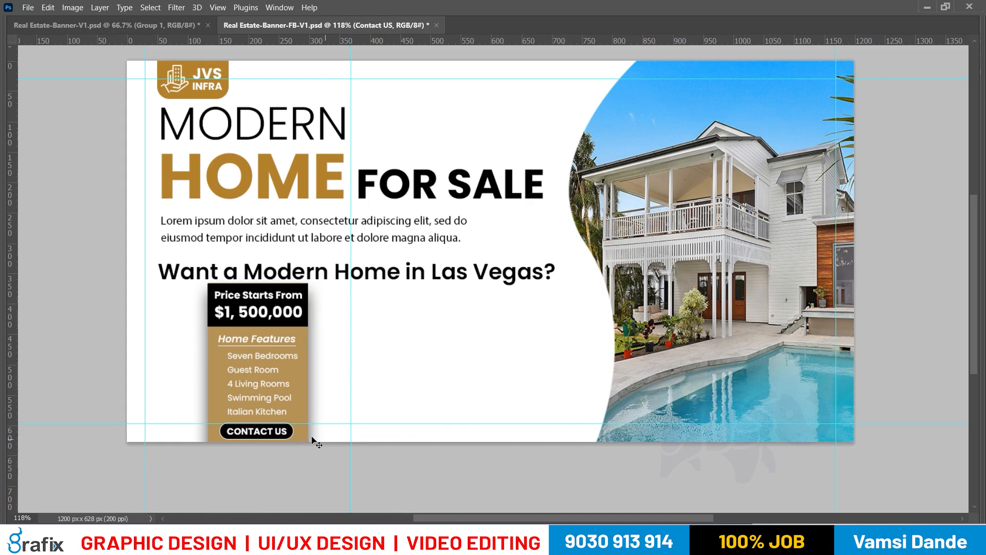
right_click(288, 431)
left_click(295, 437)
left_click_drag(292, 436, 521, 427)
key("ctrl+z")
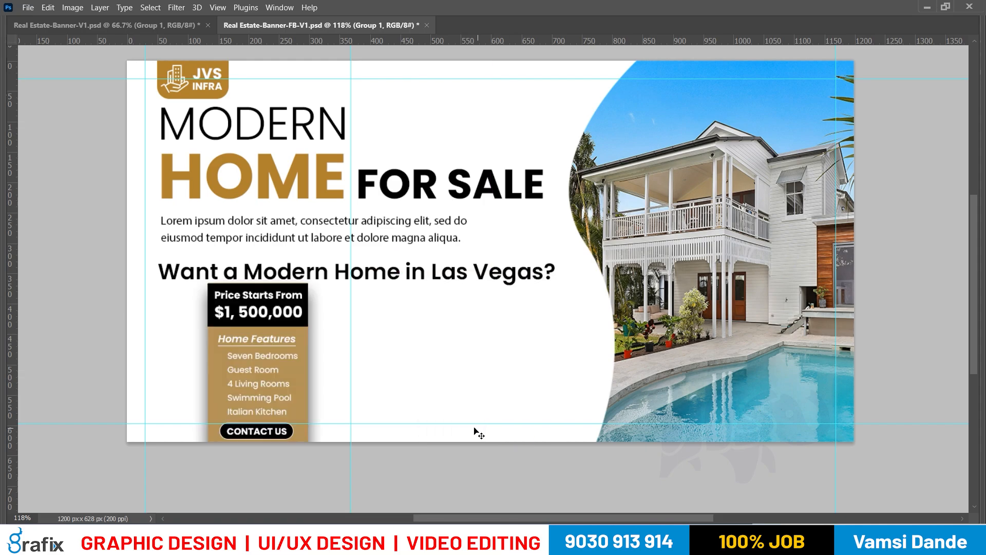
Move the CONTACT US label together with its Contact-Btn shape onto the pool area of the photo and enlarge them
right_click(273, 432)
left_click(280, 437)
right_click(291, 436)
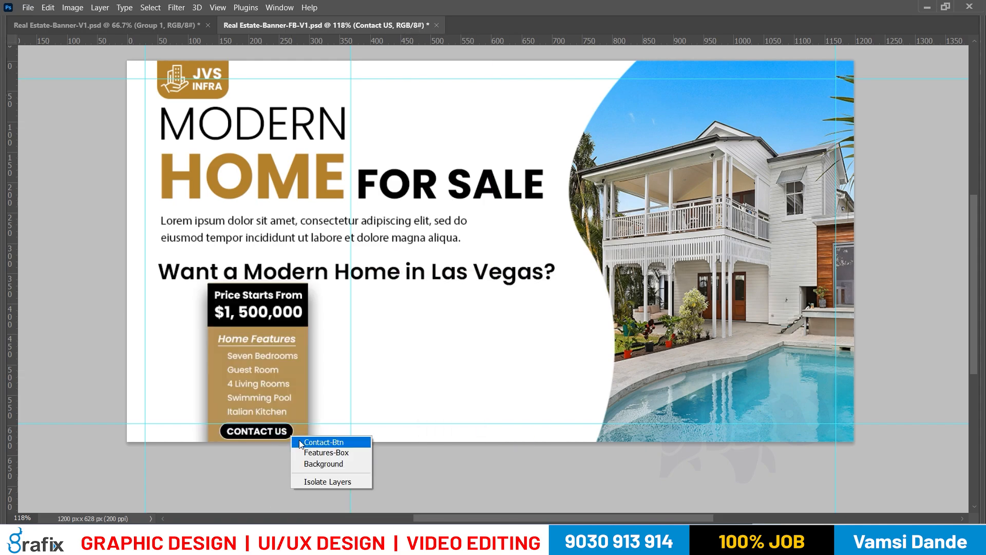
left_click(300, 440, "shift")
left_click_drag(304, 438, 496, 431)
left_click_drag(508, 371, 732, 399)
key("Return")
Duplicate the JVS INFRA logo badge and place the copy on the photo just above the CONTACT US button
right_click(274, 320)
left_click(285, 322)
right_click(231, 87)
left_click(298, 91)
left_click_drag(229, 85, 781, 387)
right_click(763, 382)
left_click(767, 387, "shift")
right_click(741, 398)
left_click(755, 405)
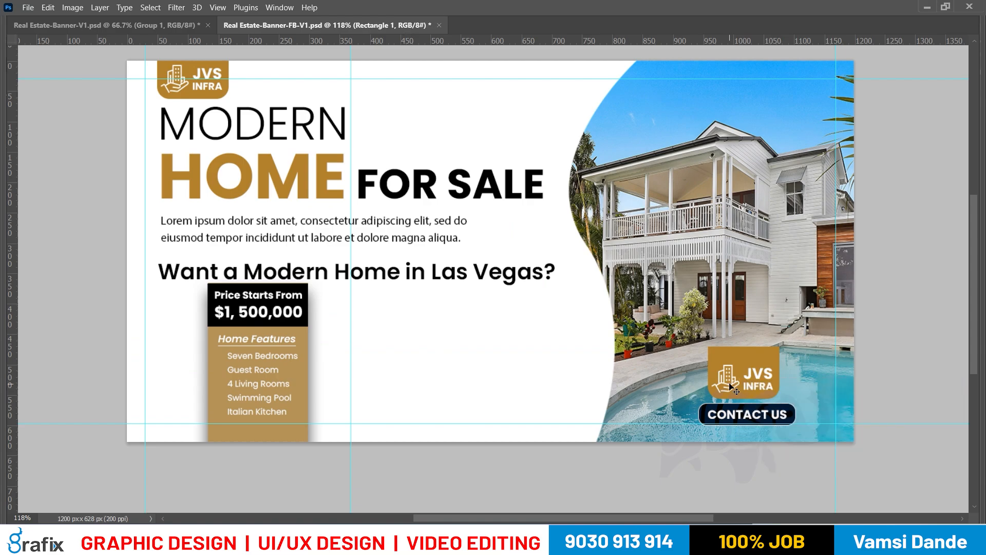
mouse_move(729, 393)
left_mouse_down()
mouse_move(696, 375)
mouse_move(714, 388)
left_mouse_up()
key("ctrl+z")
Delete the building icon and the JVS INFRA text from the copied badge, keeping only its gold shape
right_click(724, 385)
left_click(730, 391)
right_click(765, 374)
left_click(767, 380)
key("Delete")
right_click(764, 377)
left_click(767, 382)
Flip the copied gold shape vertically and rest it on top of the CONTACT US button
key("a")
left_click_drag(757, 317, 848, 433)
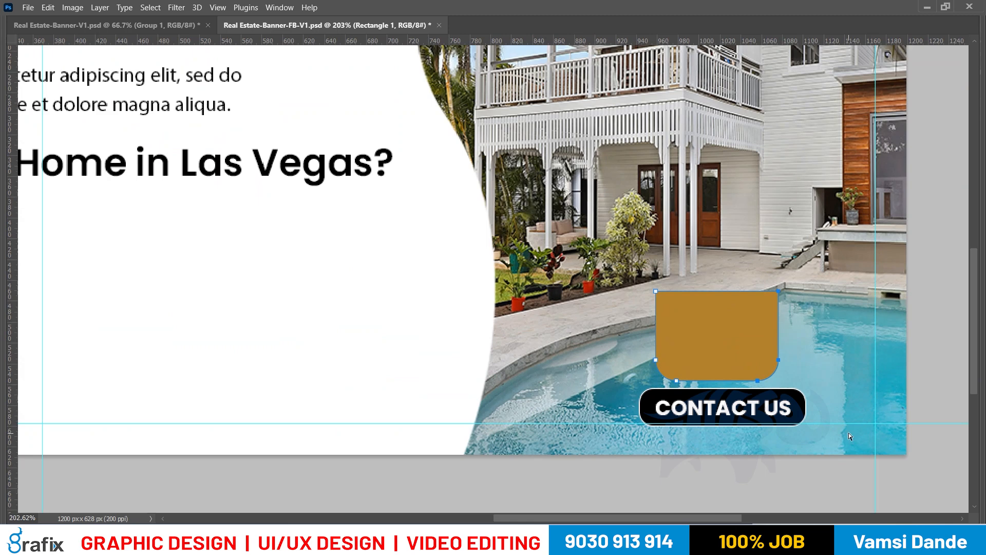
key("ctrl+t")
right_click(740, 357)
left_click(753, 356)
key("Return")
left_click_drag(744, 368, 749, 375)
Enlarge the flipped gold shape from its center toward the width of the CONTACT US button
key("ctrl+t")
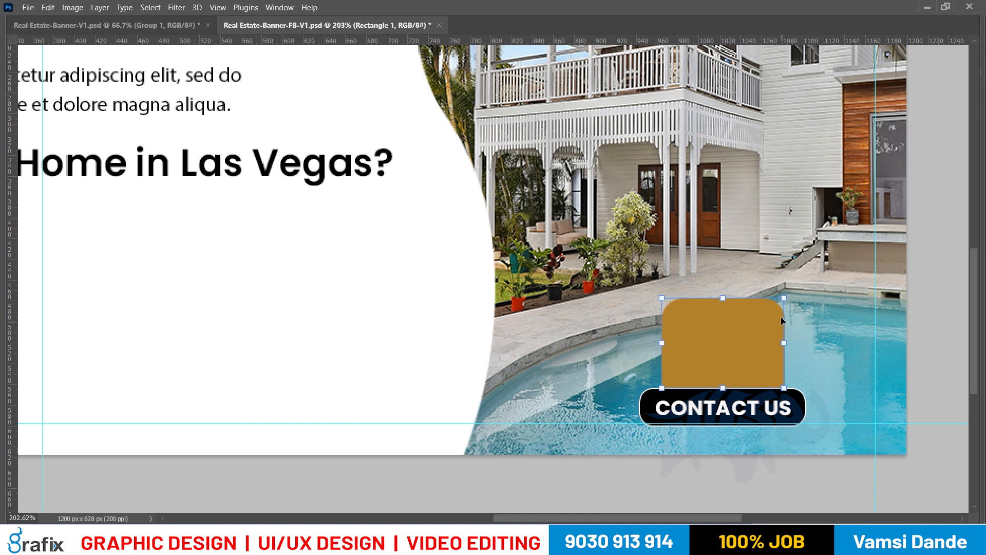
left_click_drag(783, 296, 794, 291)
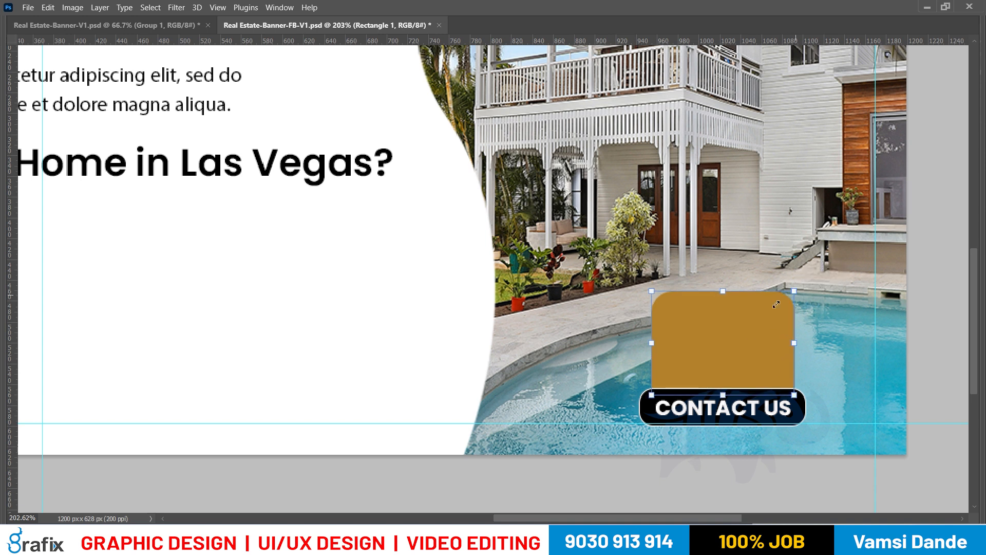
scroll(750, 333, "down", 3)
Move the "Price Starts From" and "$1, 500,000" lines from the features box onto the gold shape above CONTACT US
right_click(222, 274)
left_click(226, 275)
right_click(220, 272)
left_click(241, 284, "shift")
left_click_drag(205, 272, 753, 332)
scroll(751, 368, "up", 4)
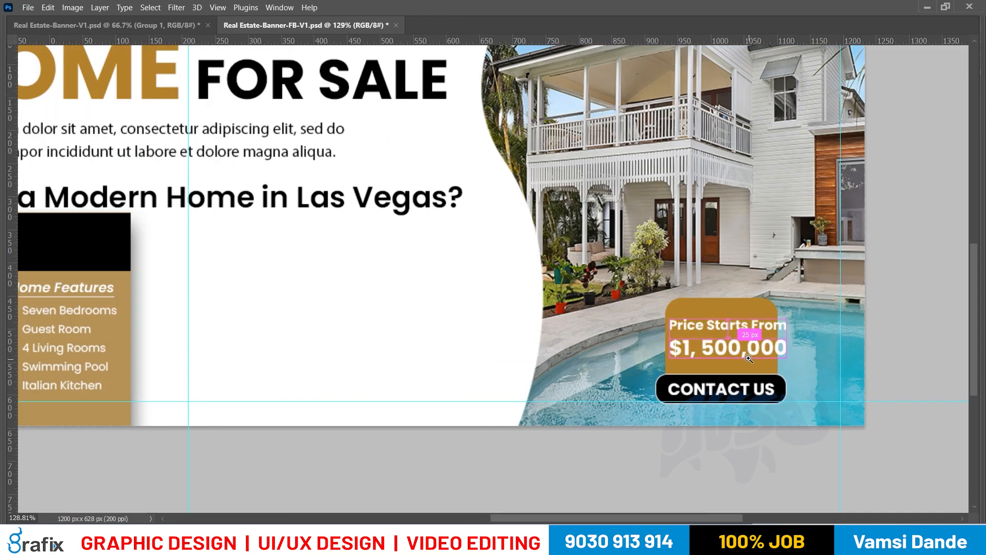
Widen the gold shape so that its sides line up with the CONTACT US button
right_click(744, 385)
left_click(755, 389)
left_click_drag(805, 322, 820, 324)
key("Return")
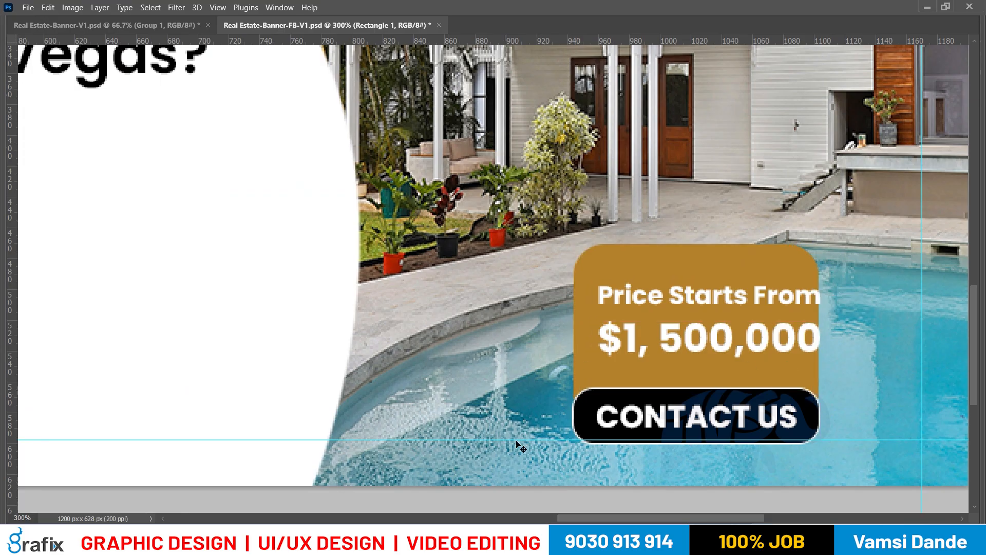
left_click_drag(651, 410, 642, 401)
Shift the two price lines sideways so they sit horizontally centered within the gold shape
right_click(680, 324)
left_click(685, 329)
right_click(706, 289, "shift")
left_click(711, 293, "shift")
left_click_drag(715, 294, 703, 294)
key("t")
left_click(728, 287)
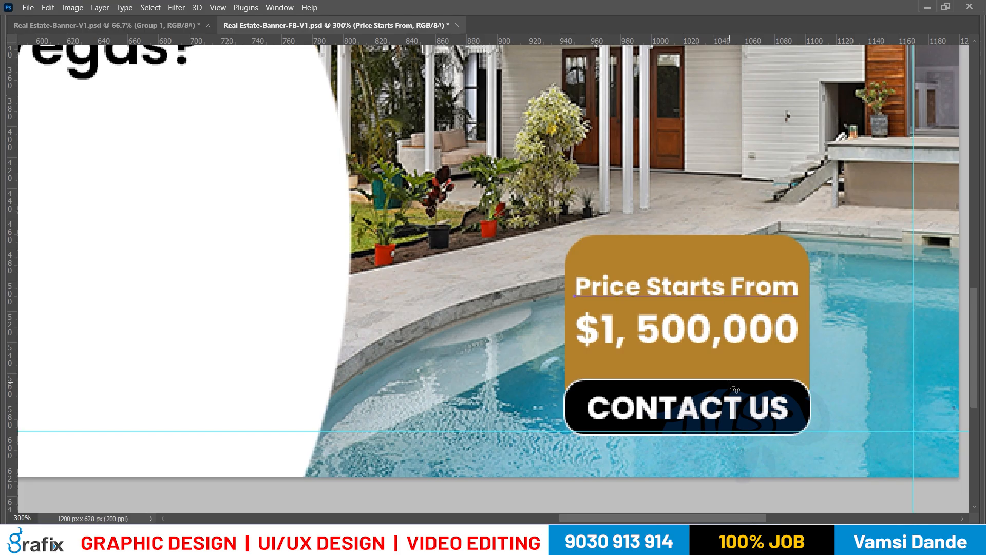
key("Return")
key("BackSpace")
Lower the top edge of the gold shape to sit closer to the "Price Starts From" line
left_click(735, 264)
left_click_drag(683, 236, 681, 258)
key("Return")
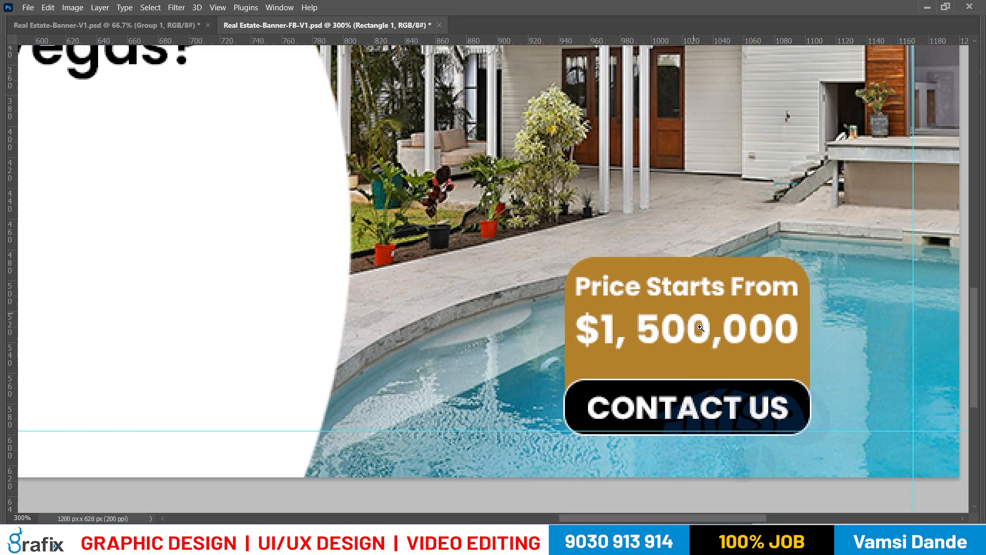
Nudge both price lines down so they are vertically balanced between the gold shape's top edge and the button
scroll(701, 329, "up", 1)
right_click(697, 318)
left_click(704, 324)
right_click(704, 284, "shift")
left_click(711, 292, "shift")
left_click_drag(713, 282, 716, 304)
left_click_drag(538, 279, 550, 283)
left_click_drag(666, 321, 661, 308)
right_click(716, 348)
left_click(739, 346)
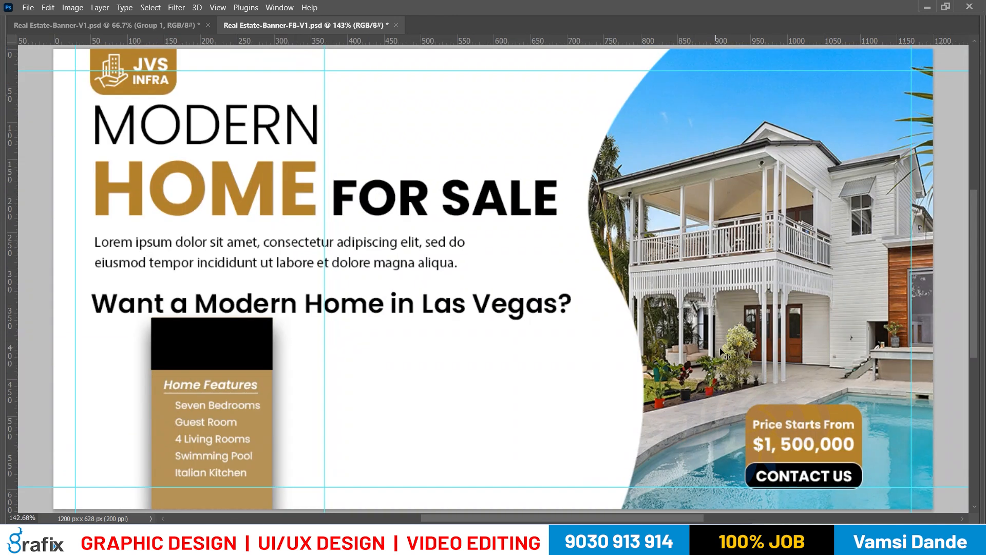
Recolor the gold Rectangle 1 shape behind the price lines to black
right_click(805, 402)
right_click(748, 417)
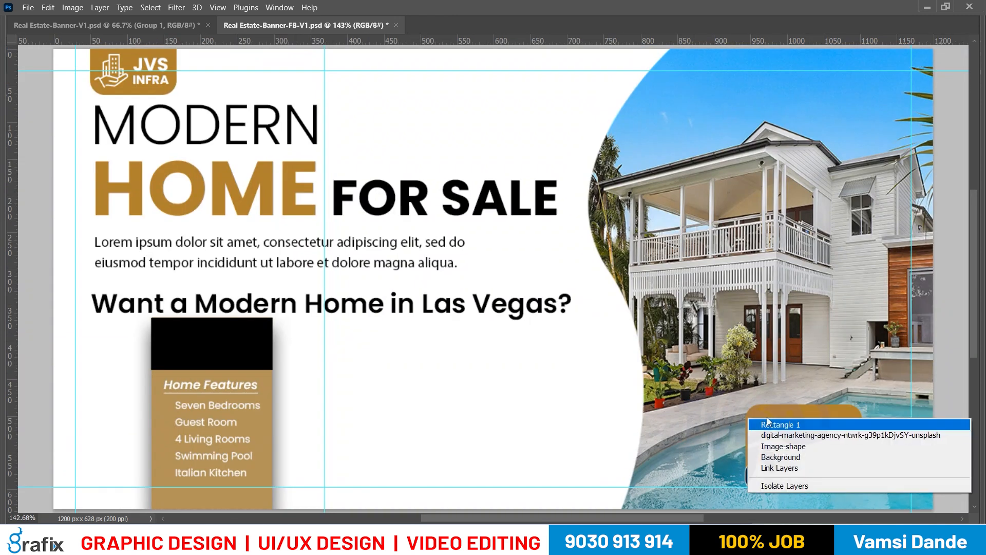
right_click(772, 410)
left_click(776, 415)
key("alt+BackSpace")
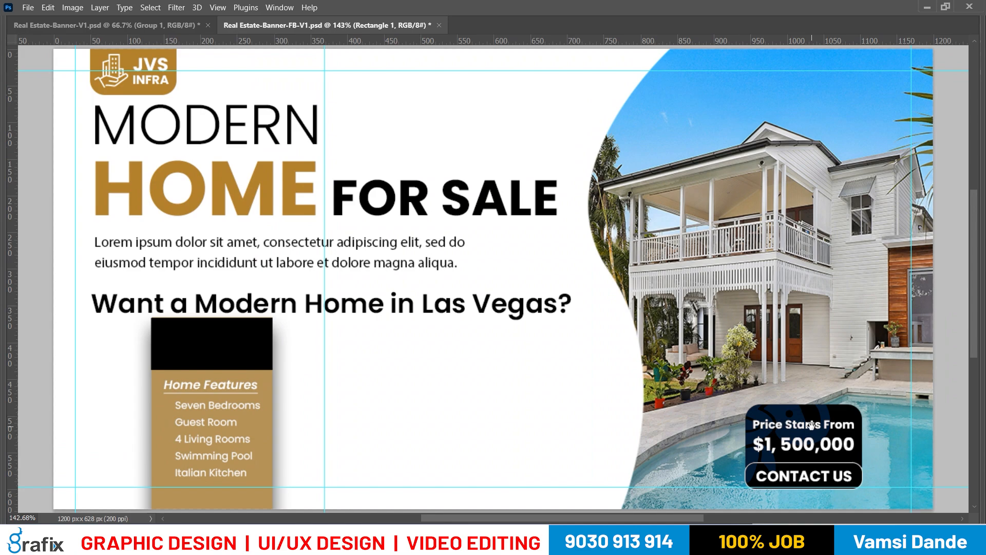
left_click_drag(812, 425, 805, 407)
key("Tab")
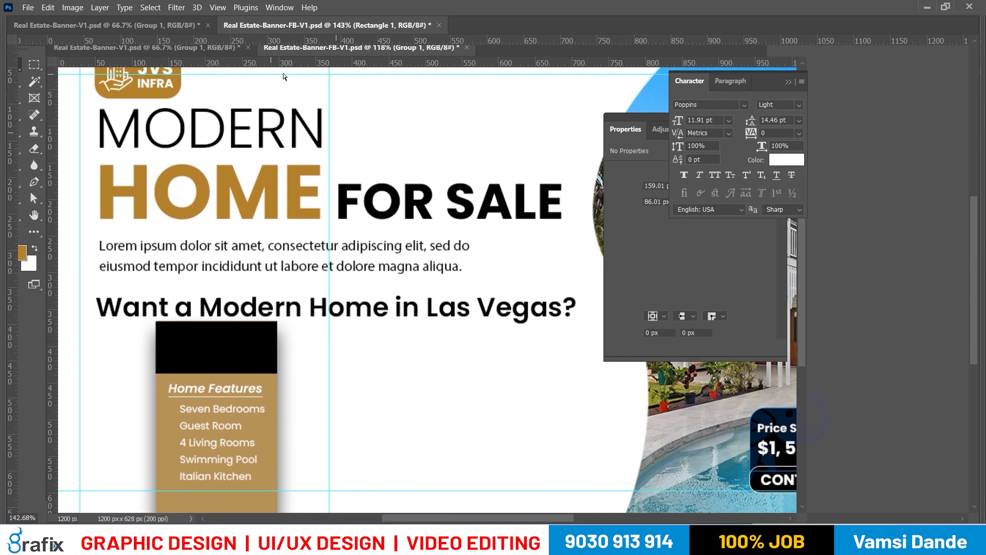
Fill the Rectangle 1 shape behind the price lines with black and set its white outline width to 10 px
left_click(194, 27)
left_click(170, 94)
left_click(264, 26)
type("10")
key("Return")
key("Tab")
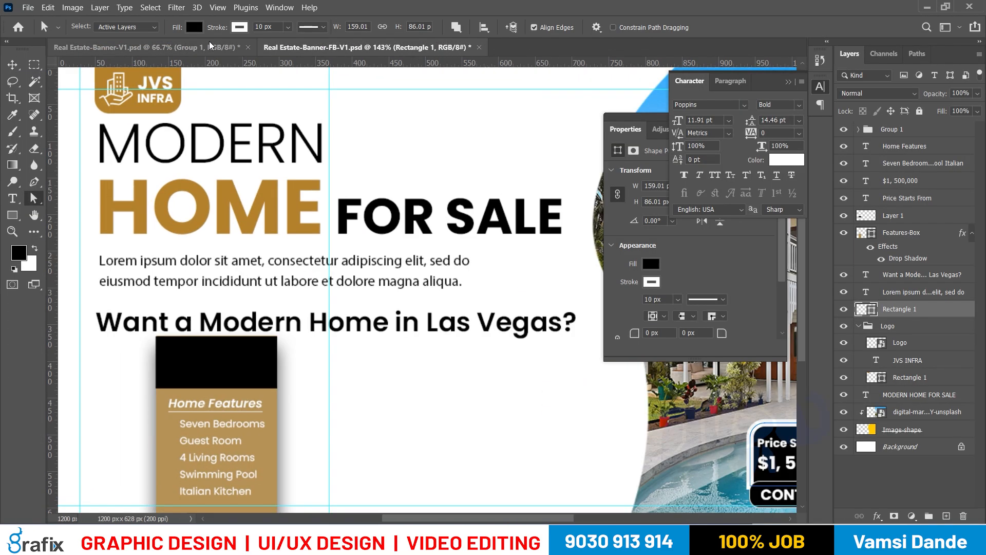
key("Tab")
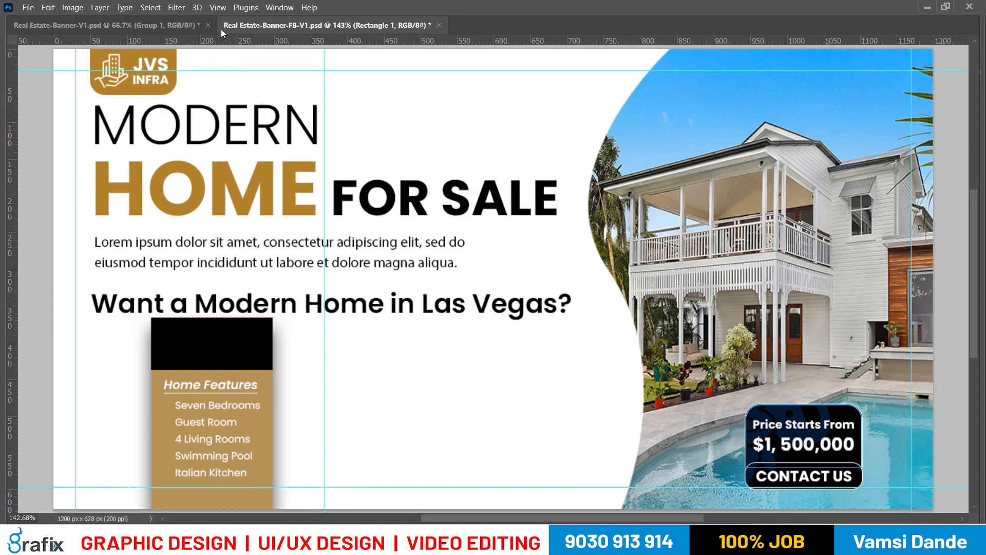
Try removing the thin white outline from the Contact-Btn shape
scroll(791, 452, "up", 5)
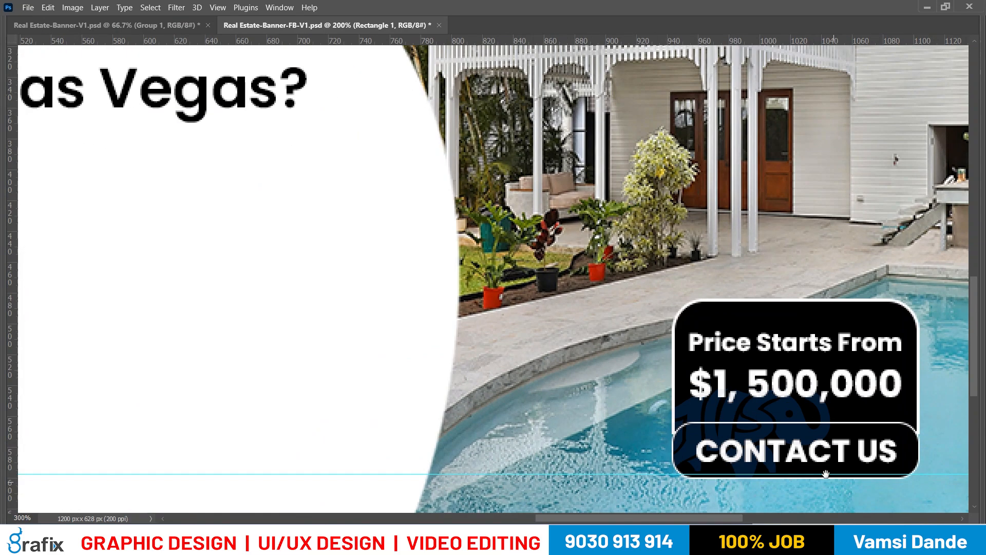
right_click(697, 391)
right_click(671, 395)
left_click(700, 402)
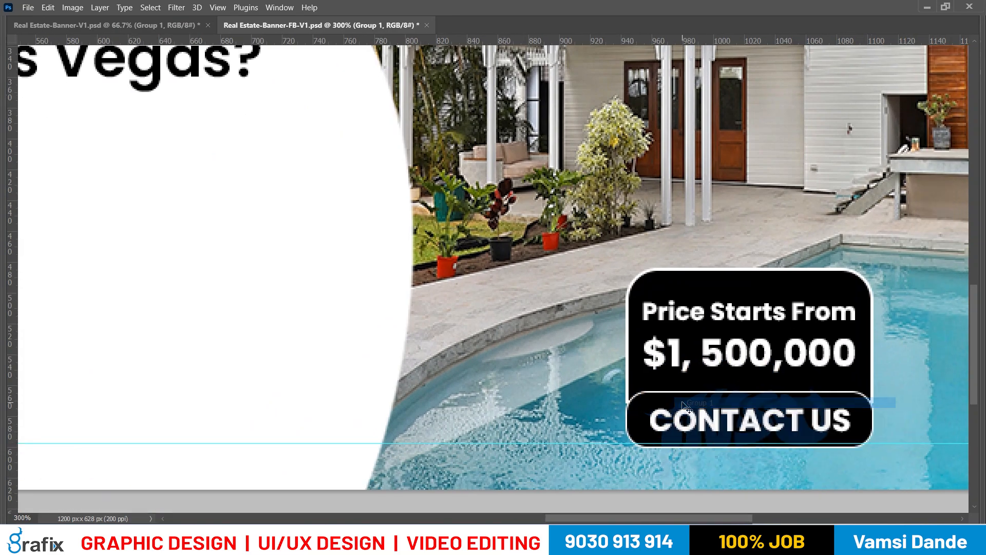
left_click(682, 402, "ctrl+shift")
right_click(682, 402)
key("Escape")
key("v")
right_click(682, 400)
left_click(713, 406)
key("Tab")
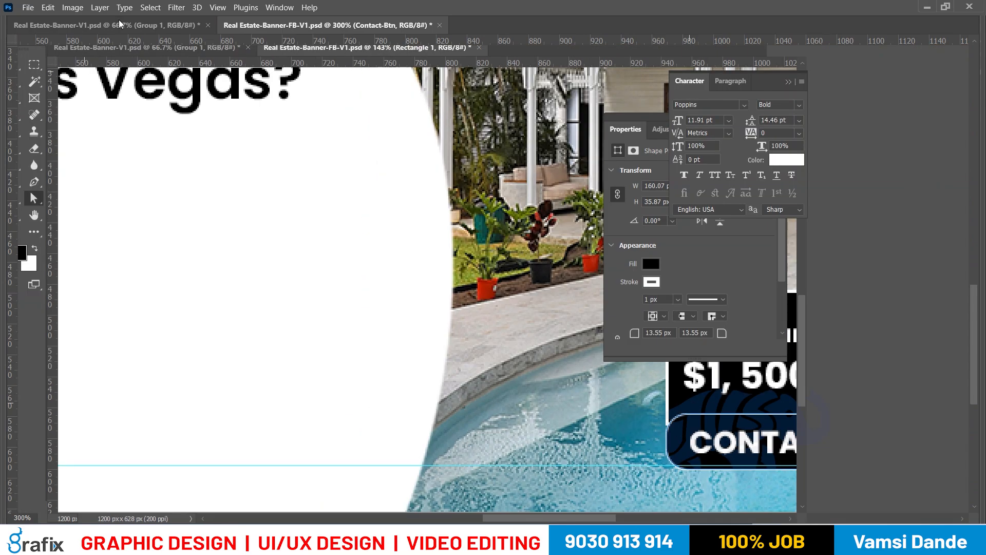
left_click(240, 28)
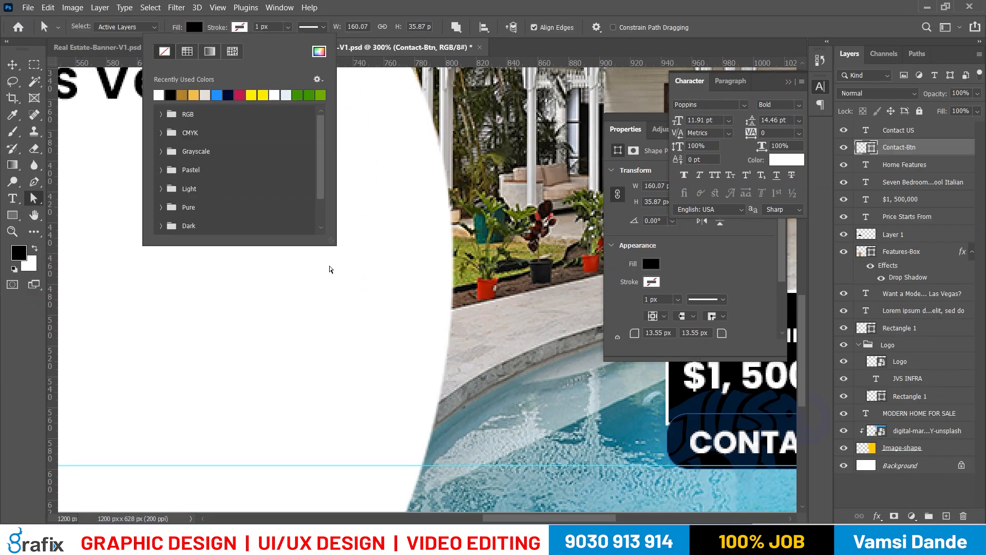
key("v")
Try to lower only the bottom anchor points of Rectangle 1 so the shape extends behind the Contact Us button
mouse_move(588, 400)
left_mouse_down()
mouse_move(529, 395)
mouse_move(463, 407)
left_mouse_up()
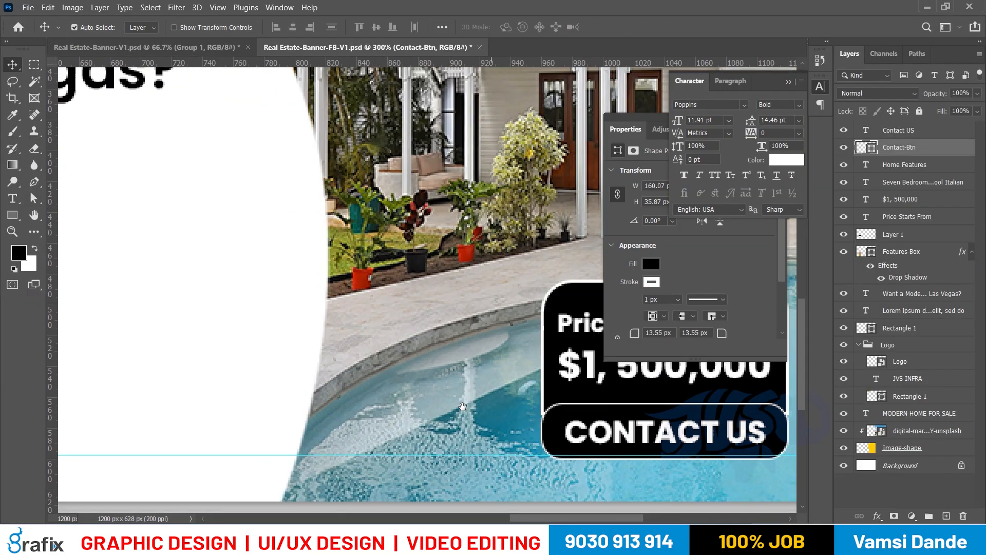
right_click(438, 380)
left_click(447, 383)
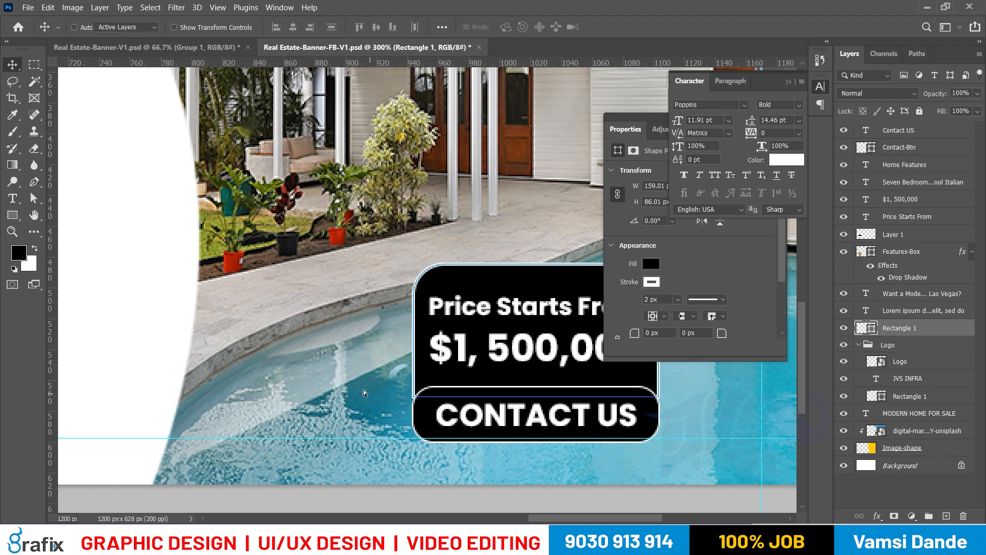
key("a")
left_click_drag(363, 393, 697, 431)
key("shift+Down")
key("shift+Down")
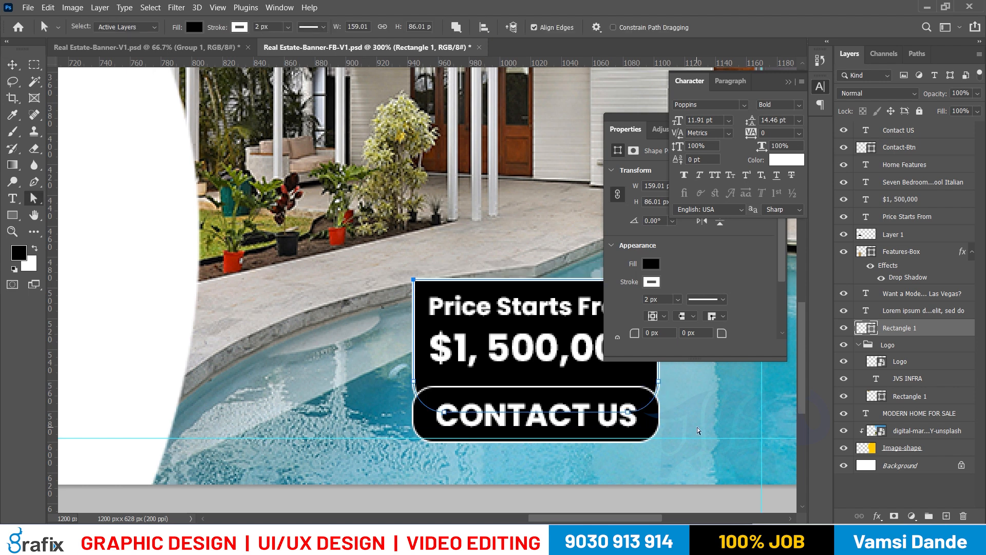
key("ctrl+z")
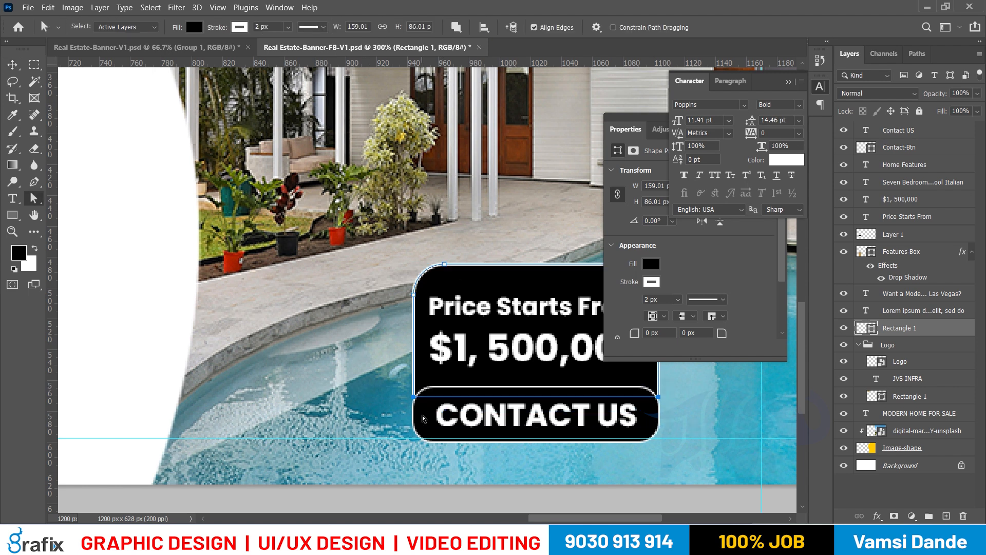
left_click_drag(383, 385, 671, 417)
key("shift+Down")
key("shift+Down")
key("shift+Down")
key("shift+Down")
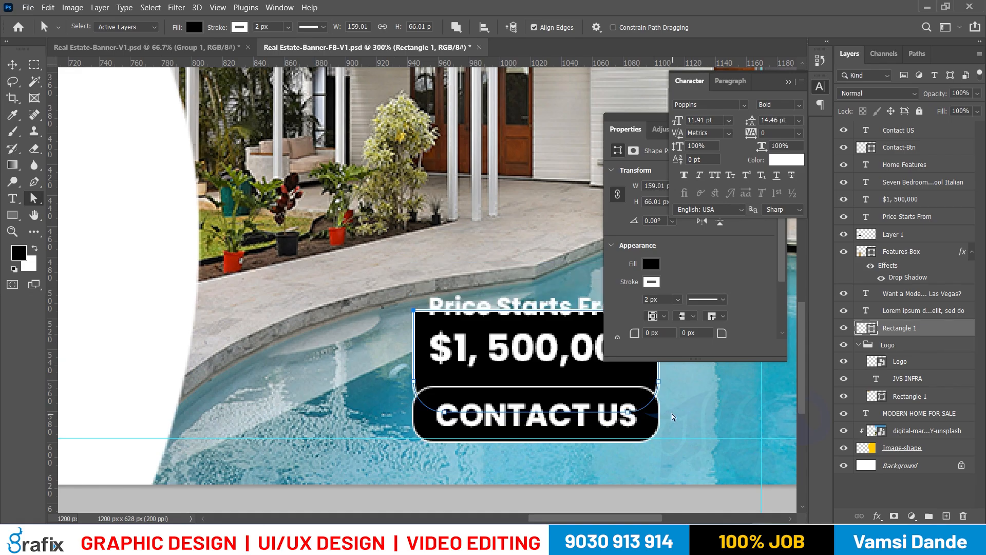
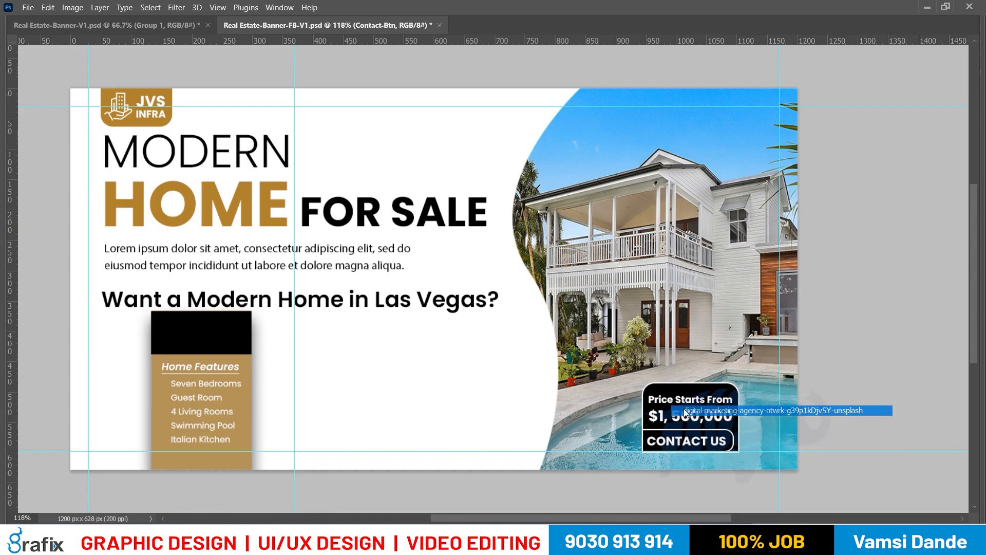
Try filling Rectangle 1 behind the price lines with the gold foreground color
right_click(690, 390)
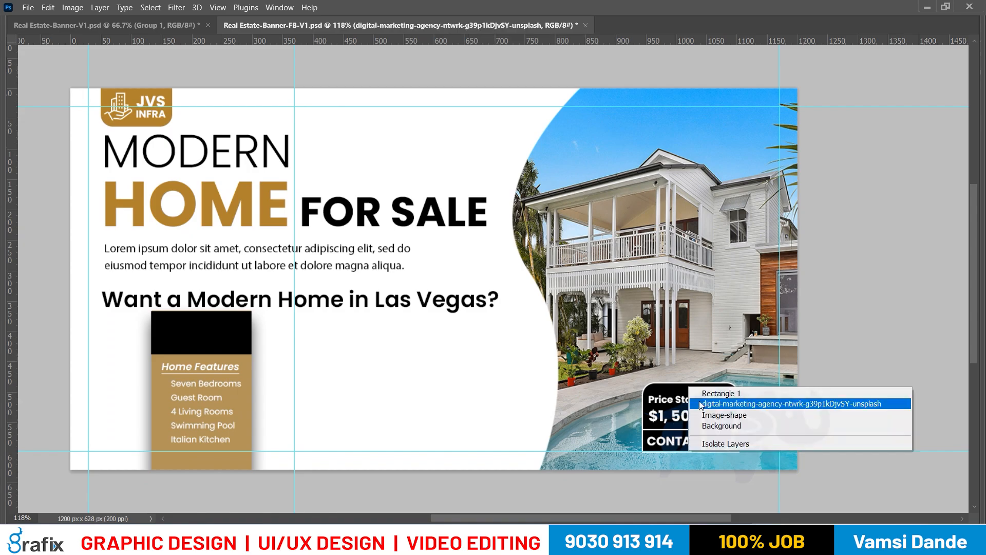
left_click(702, 390)
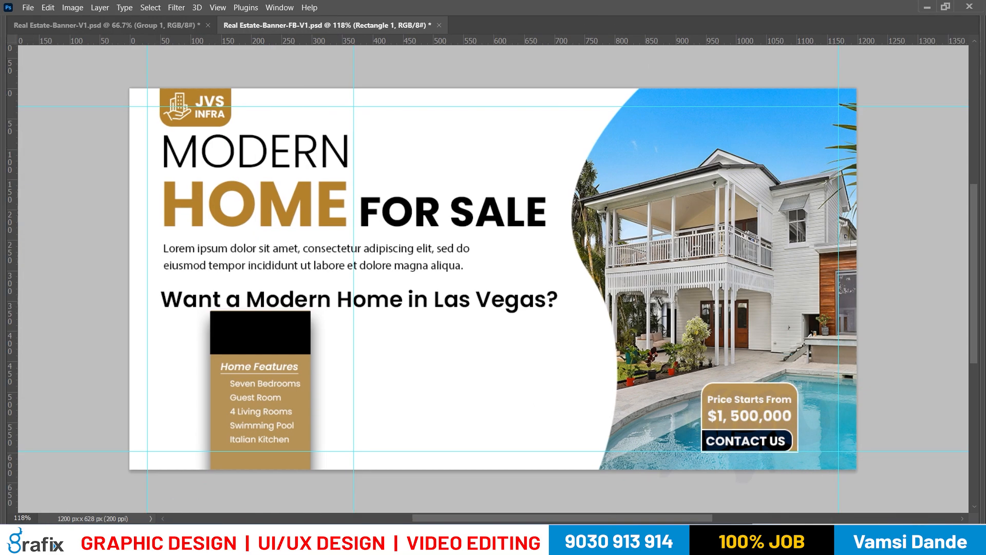
key("alt+BackSpace")
left_click_drag(665, 448, 558, 421)
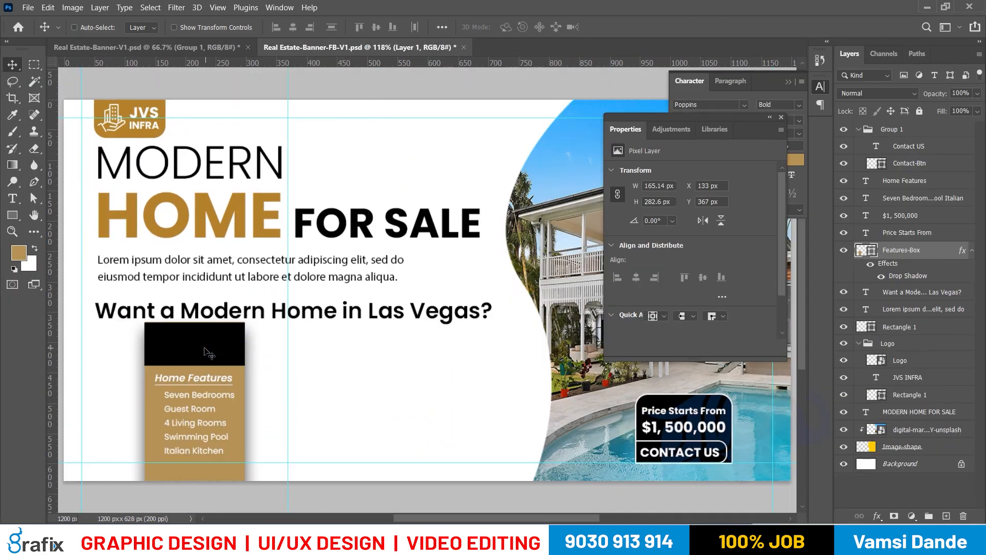
Delete the black block above the Home Features heading and cut the first three lines from the features list
key("ctrl+z")
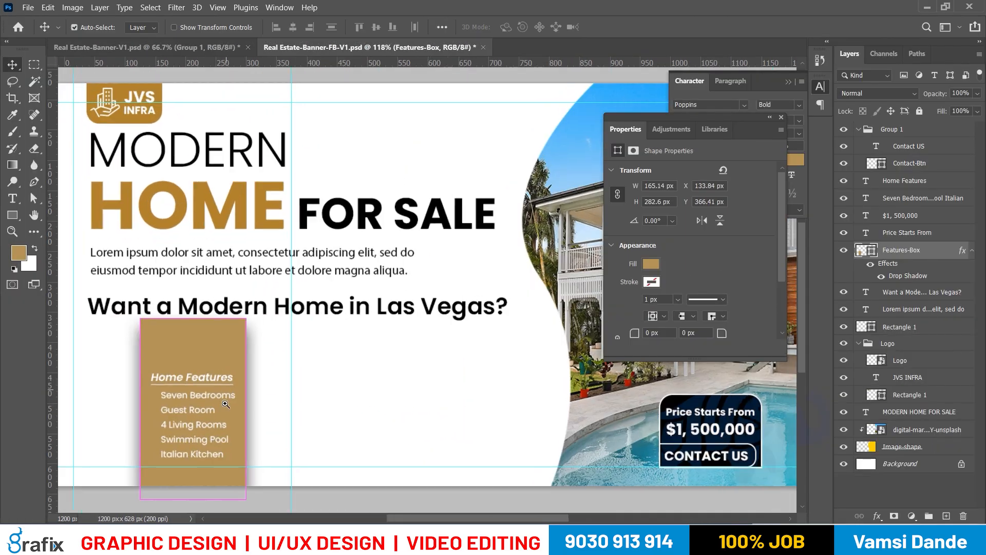
left_click(226, 404)
key("t")
left_click_drag(224, 384, 348, 433)
key("ctrl+c")
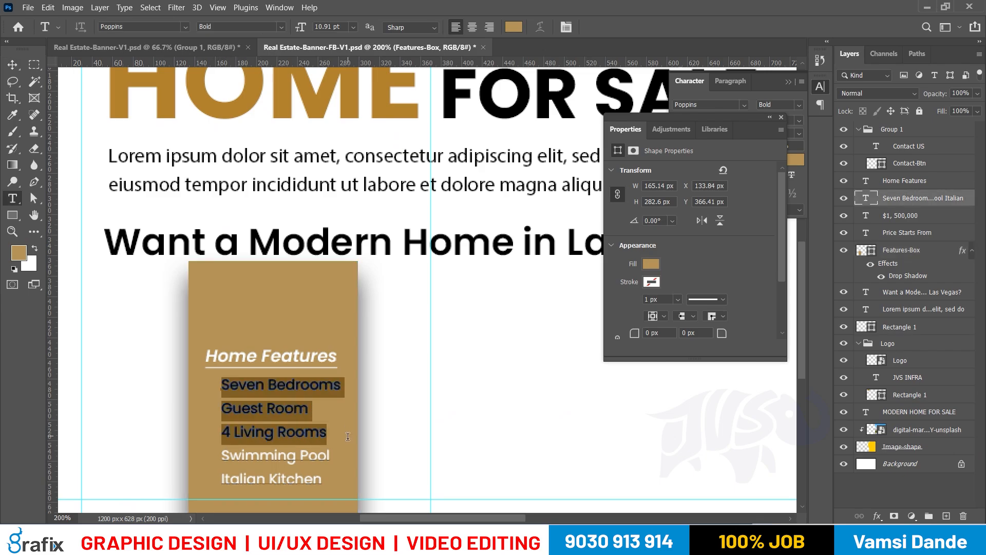
key("BackSpace")
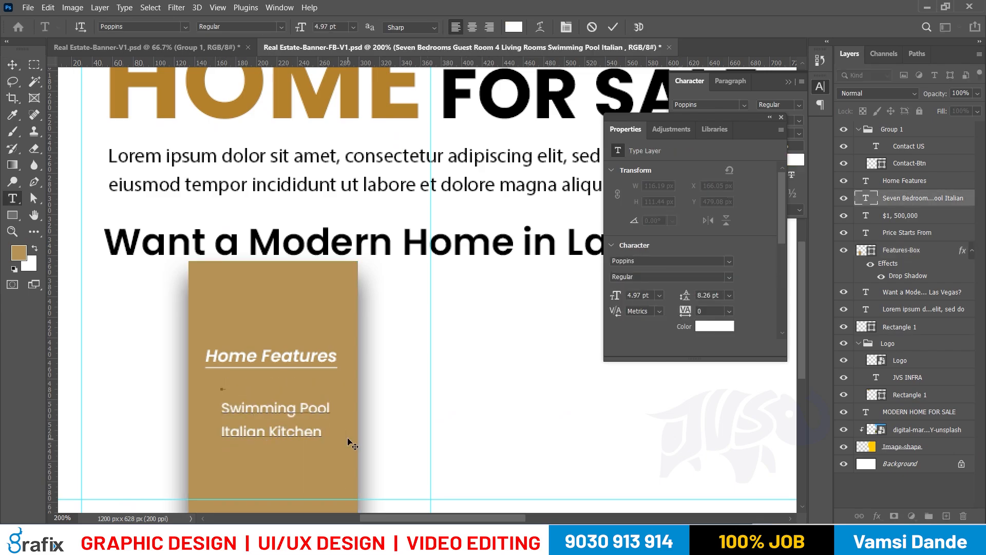
key("Delete")
key("ctrl+Return")
Duplicate the shortened list into a second column and replace the original with Seven Bedrooms, Guest Room and 4 Living Rooms
key("v")
left_click_drag(319, 403, 482, 399)
double_click(304, 386)
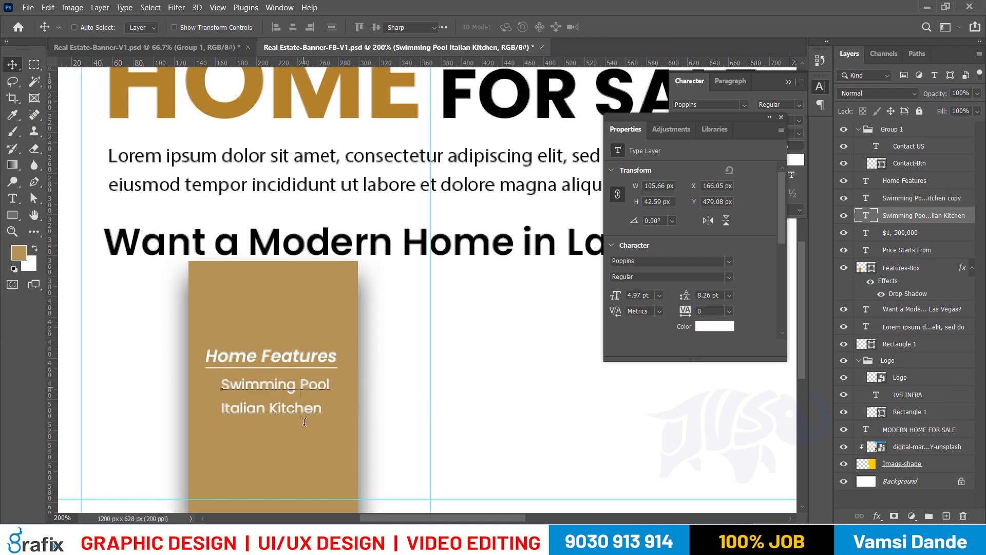
key("ctrl+a")
key("ctrl+v")
Reshape the Features-Box to about 395 px wide and 133 px high so it frames the heading and both lists
right_click(282, 475, "ctrl")
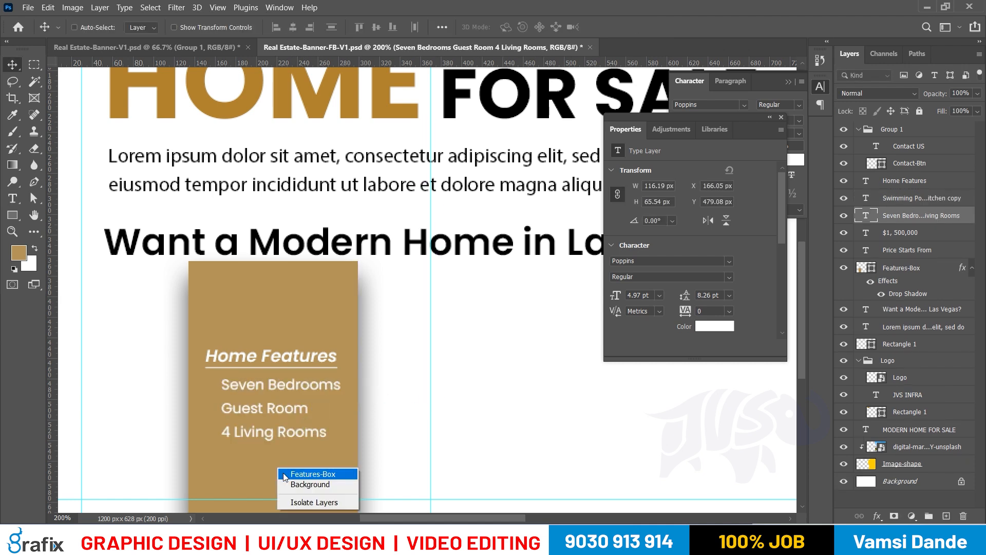
left_click(303, 480)
key("ctrl+t")
left_click_drag(358, 406, 594, 382)
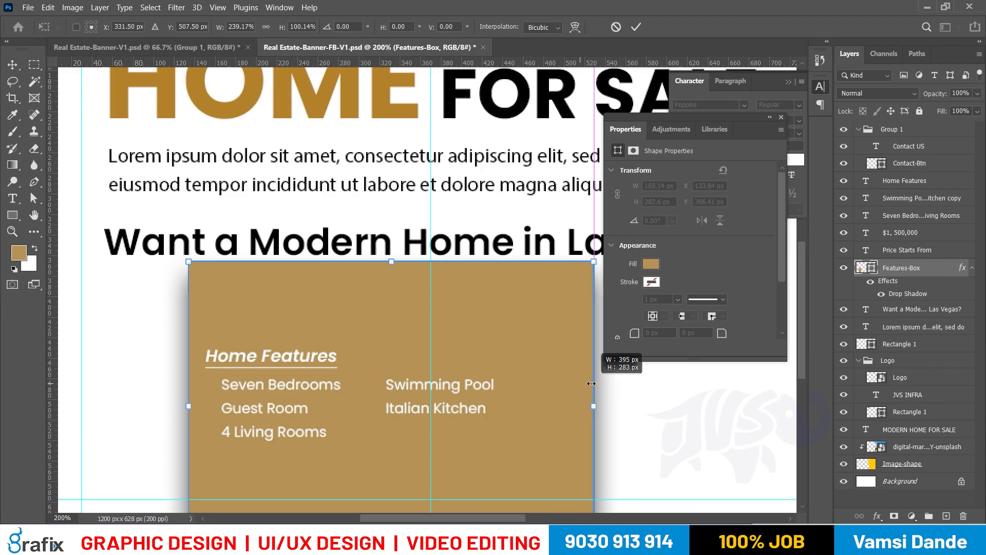
scroll(403, 389, "down", 2)
left_click_drag(367, 488, 381, 391)
left_click_drag(378, 196, 381, 263)
key("Return")
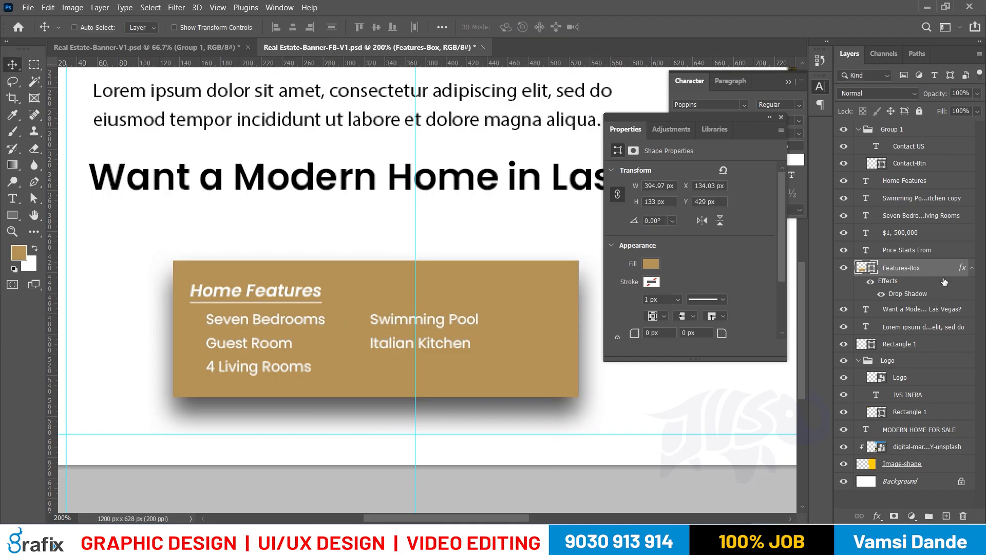
Tighten the Features-Box drop shadow with a 3 px distance and a smaller size, and adjust its opacity
left_click(540, 320)
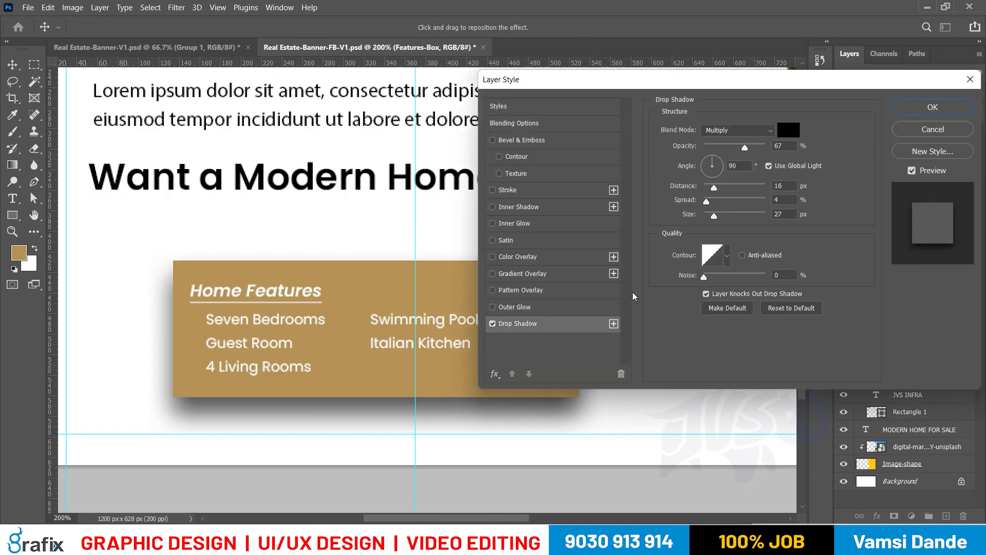
left_click_drag(714, 215, 707, 189)
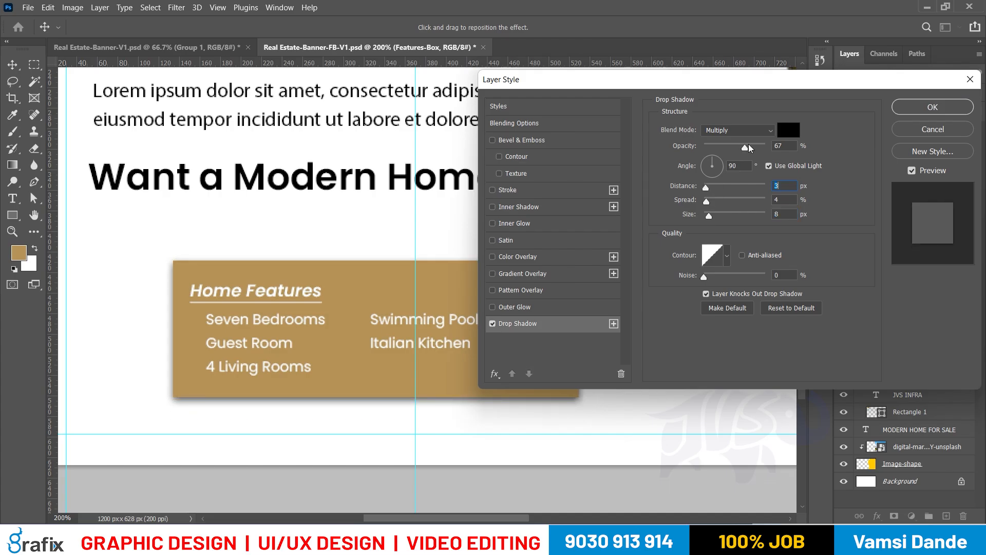
left_click_drag(748, 145, 766, 146)
left_click_drag(709, 217, 707, 216)
left_click_drag(766, 147, 751, 148)
Add a 3 px white stroke centered on the edge of the Features-Box
left_click(508, 190)
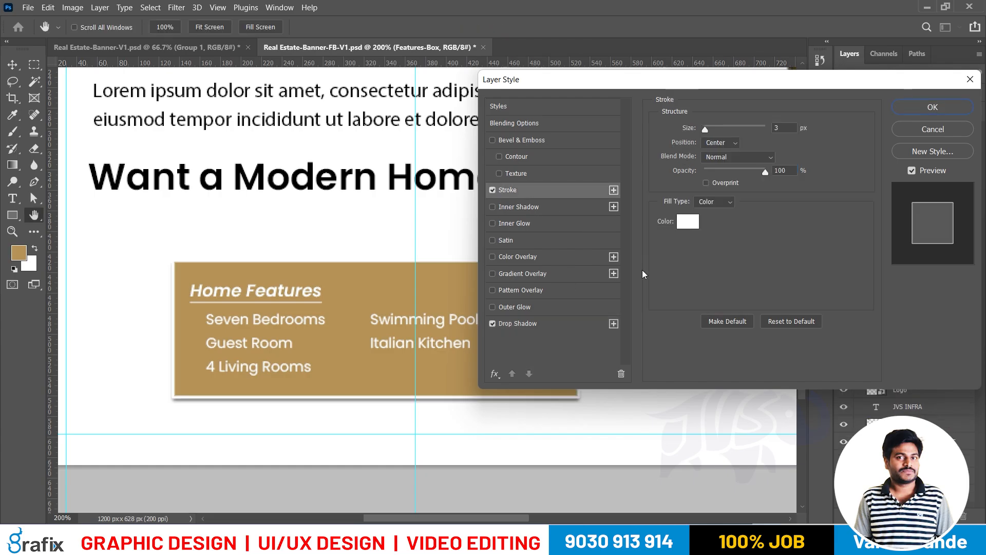
left_click(688, 222)
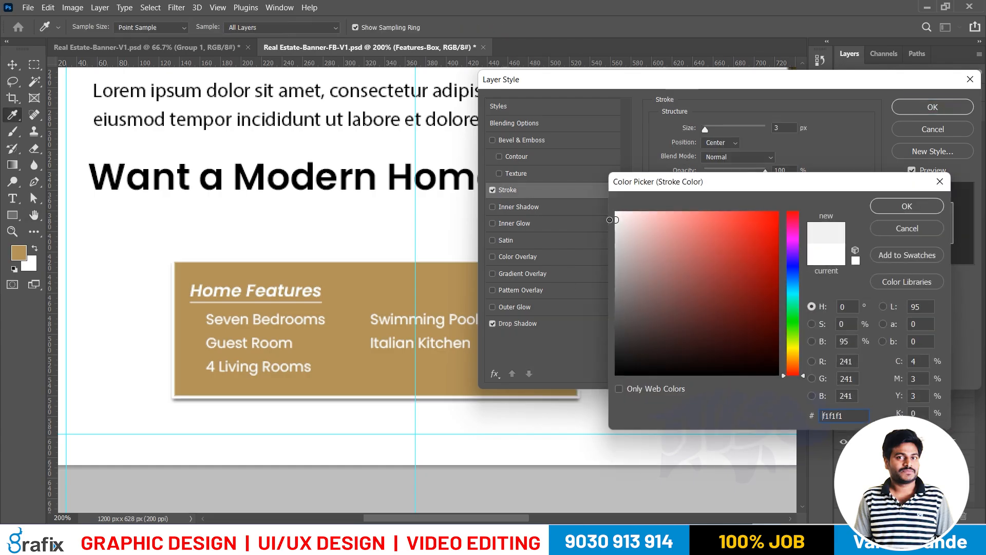
left_click(886, 208)
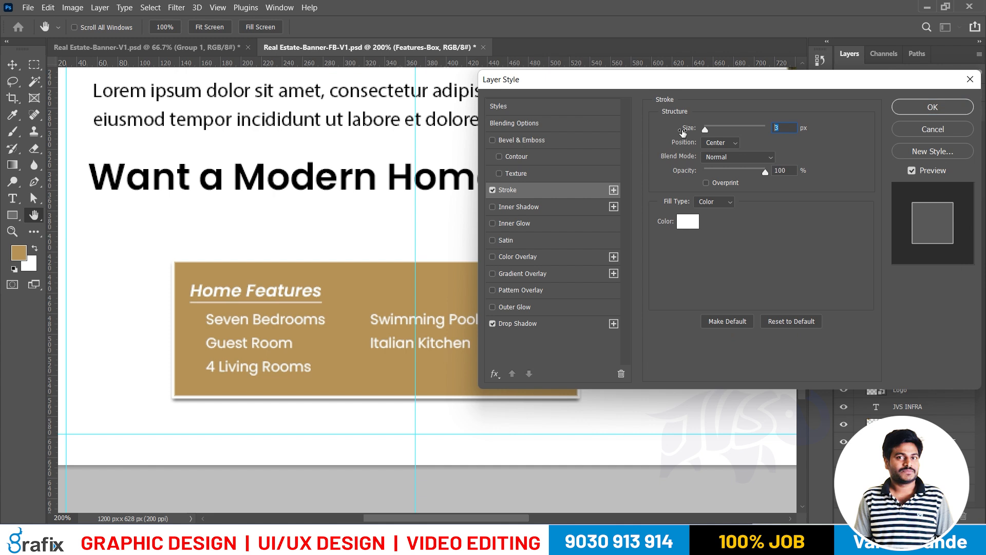
key("Return")
key("Tab")
Select both feature lists and shift them right and slightly down inside the gold box
right_click(591, 217)
left_click(609, 236)
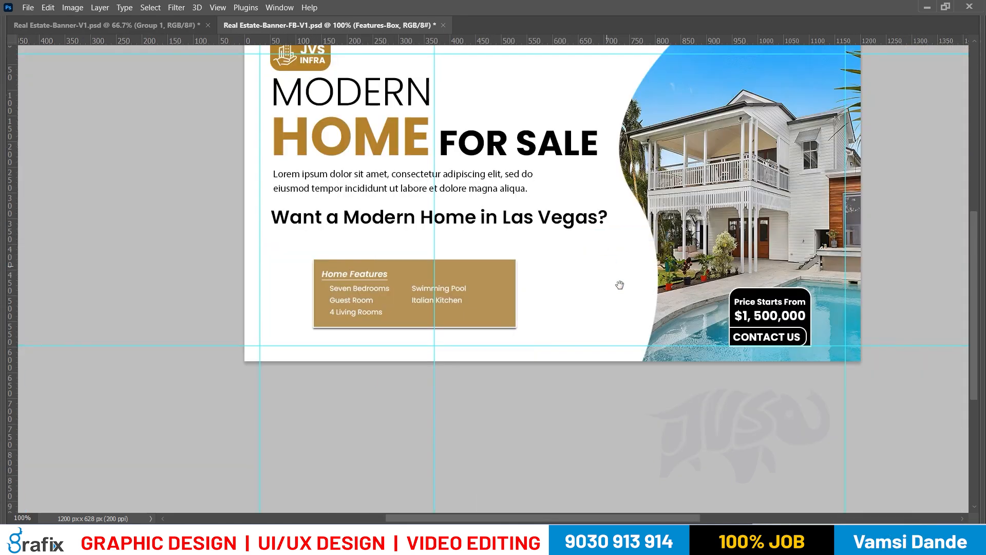
left_click(425, 312)
left_click(426, 312)
right_click(211, 256)
left_click(231, 264)
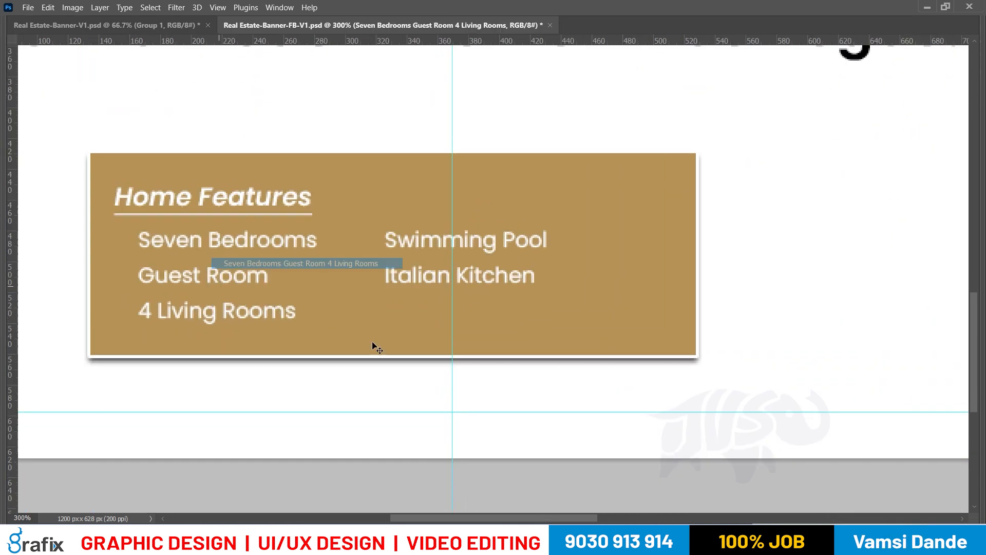
right_click(424, 277)
left_click(435, 288, "shift")
left_click_drag(549, 278, 590, 294)
Move the Home Features heading toward the middle and center it horizontally on the Features-Box
right_click(274, 206)
left_click(286, 213)
left_click_drag(278, 196, 470, 193)
right_click(541, 197)
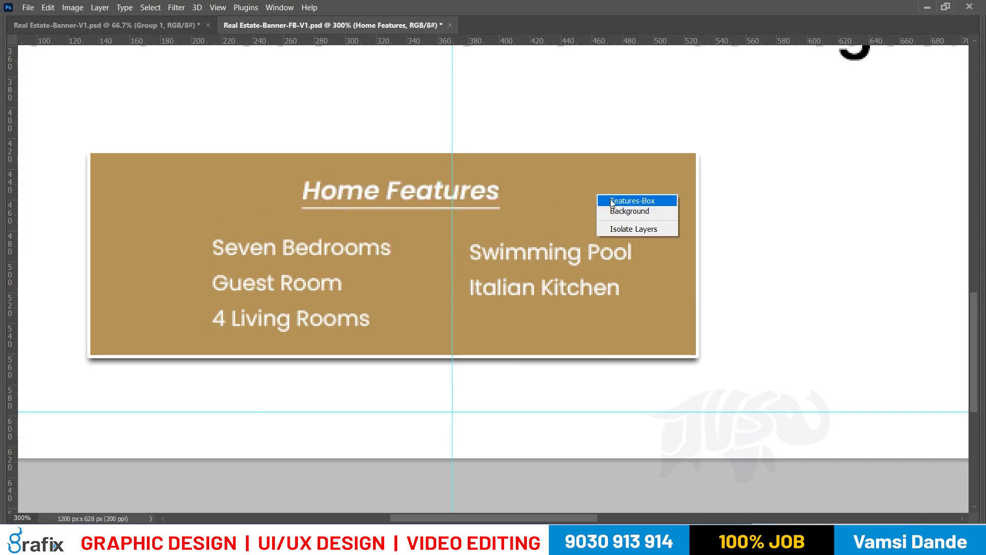
left_click(611, 198)
key("Tab")
key("Tab")
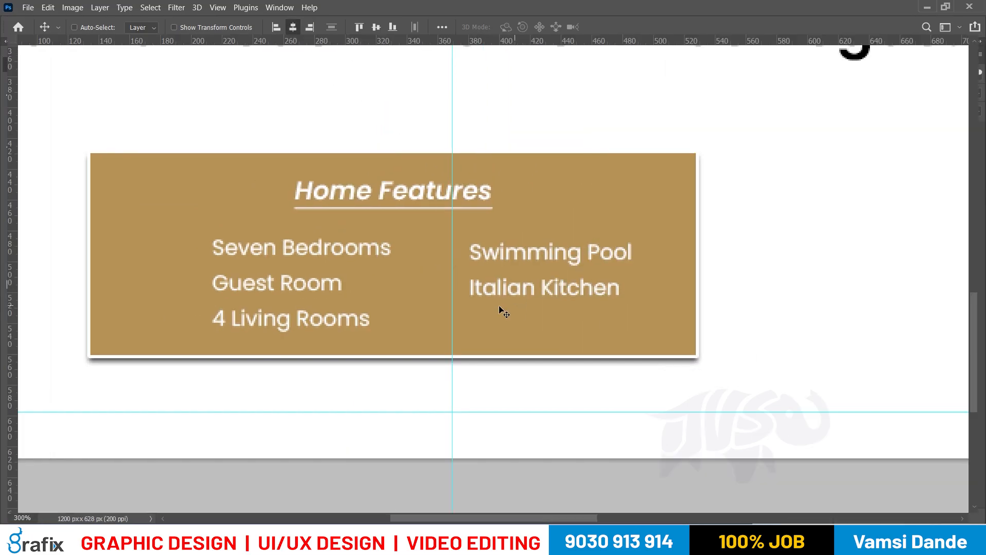
Move both feature lists together up and to the left so they sit balanced beneath the heading
right_click(356, 253)
left_click(365, 257)
right_click(502, 257)
left_click(559, 262)
left_click_drag(564, 269, 523, 254)
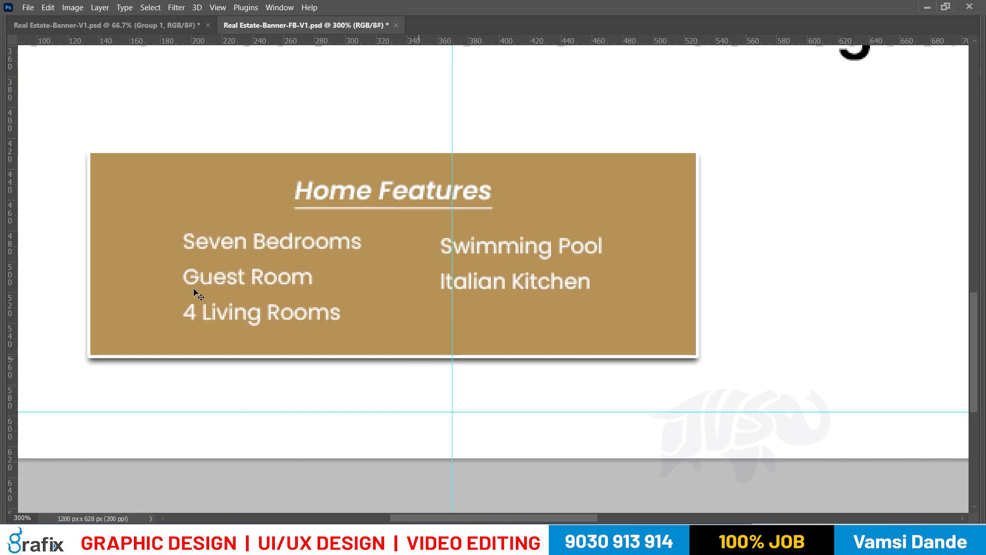
Draw a 9 px bullet circle just before the Seven Bedrooms line using the Ellipse tool
key("Tab")
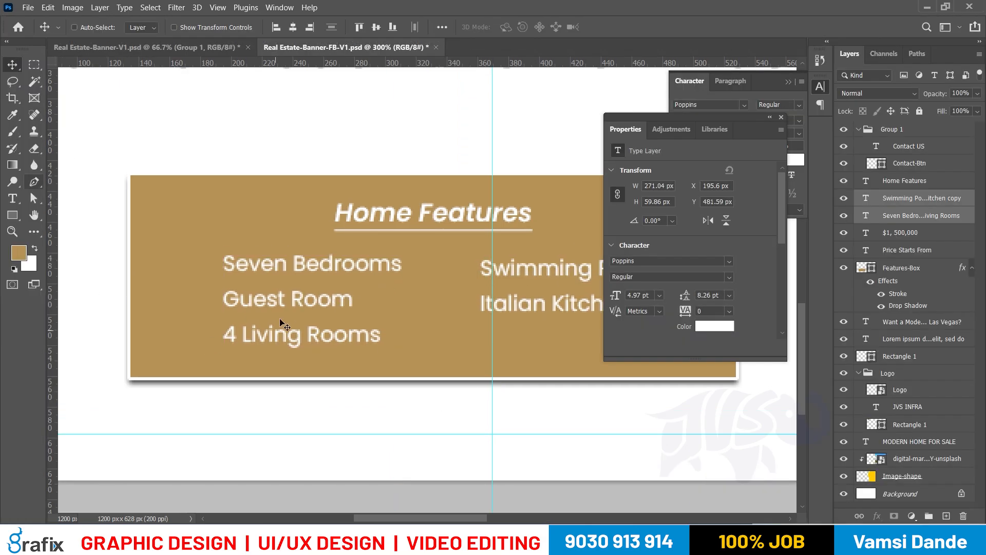
left_click(281, 322, "ctrl")
left_click(13, 216)
left_click(56, 227)
left_click(205, 310, "ctrl")
left_click(204, 286, "ctrl")
left_click_drag(195, 239, 217, 260)
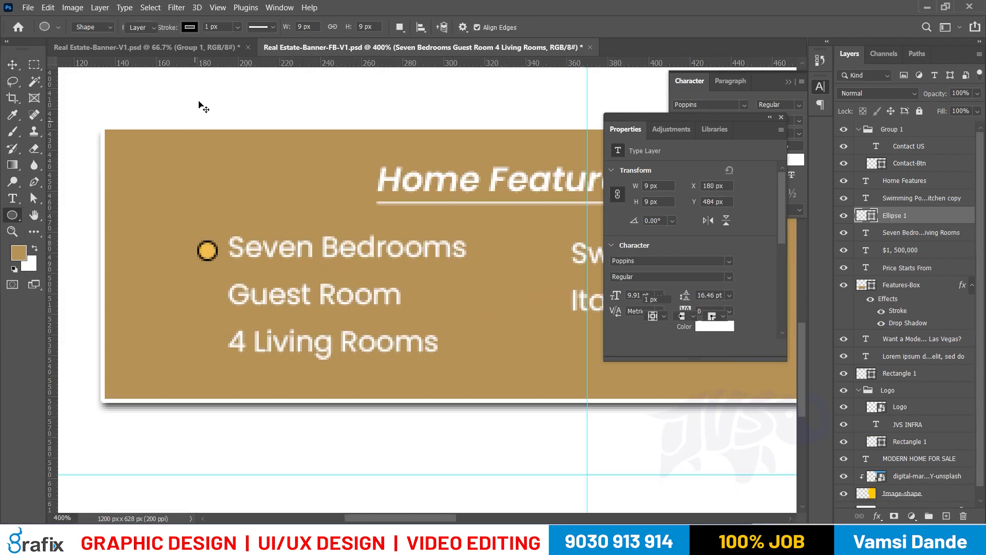
Fill the bullet circle with white and remove its outline
key("a")
left_click(194, 27)
left_click(164, 50)
key("Return")
key("v")
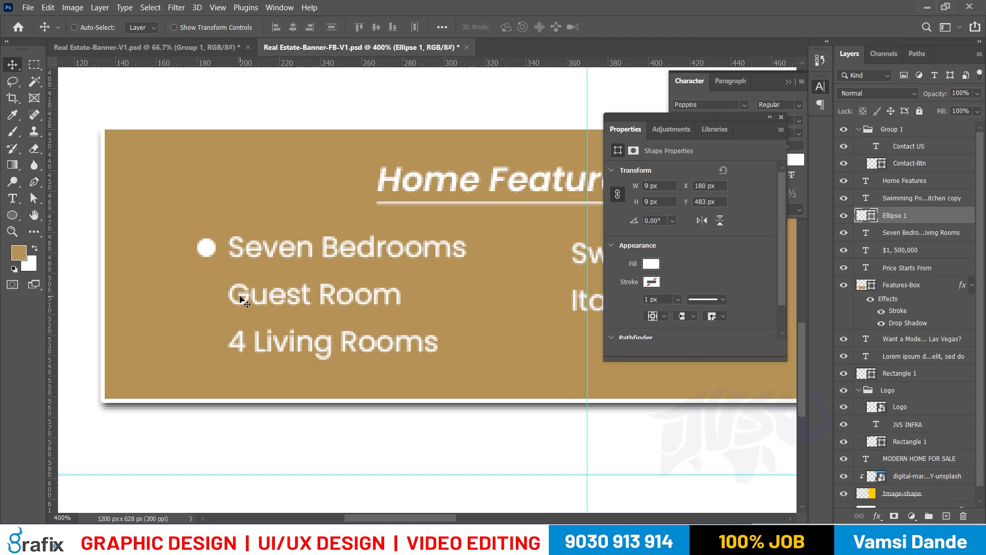
Set the font weight of the Seven Bedrooms list and the Swimming Pool list to Medium
double_click(241, 300)
left_click(730, 277)
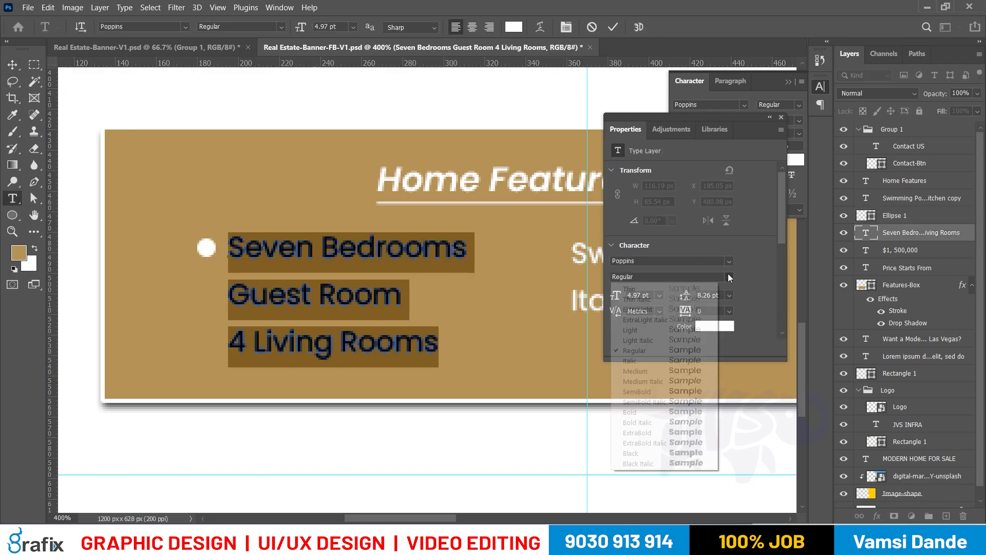
left_click(651, 373)
key("ctrl+Return")
left_click_drag(528, 393, 531, 243)
double_click(532, 243)
left_click(717, 276)
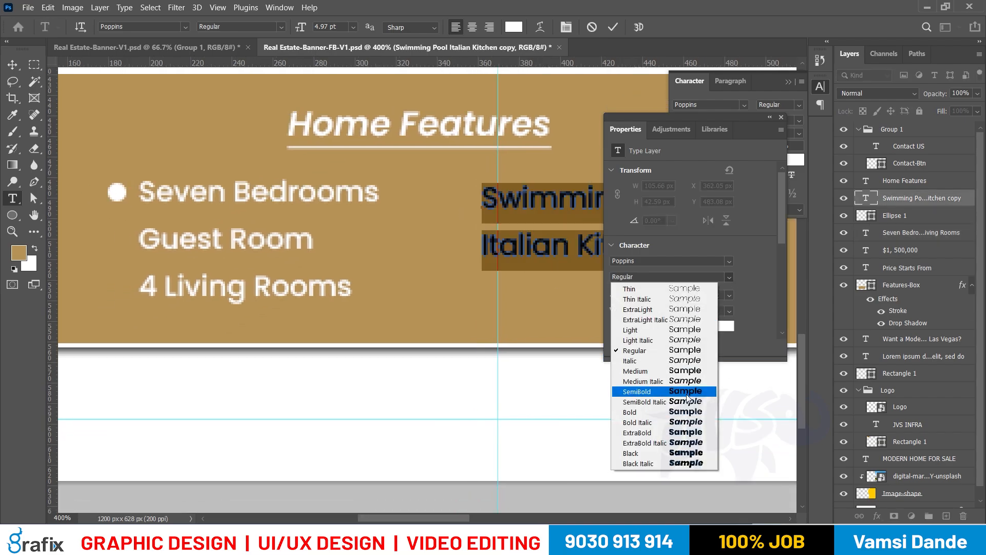
left_click(683, 371)
key("ctrl+Return")
Duplicate the white bullet circle straight down so copies sit before the Guest Room and 4 Living Rooms lines
key("v")
right_click(117, 199)
left_click(129, 200)
left_click_drag(126, 198, 127, 250)
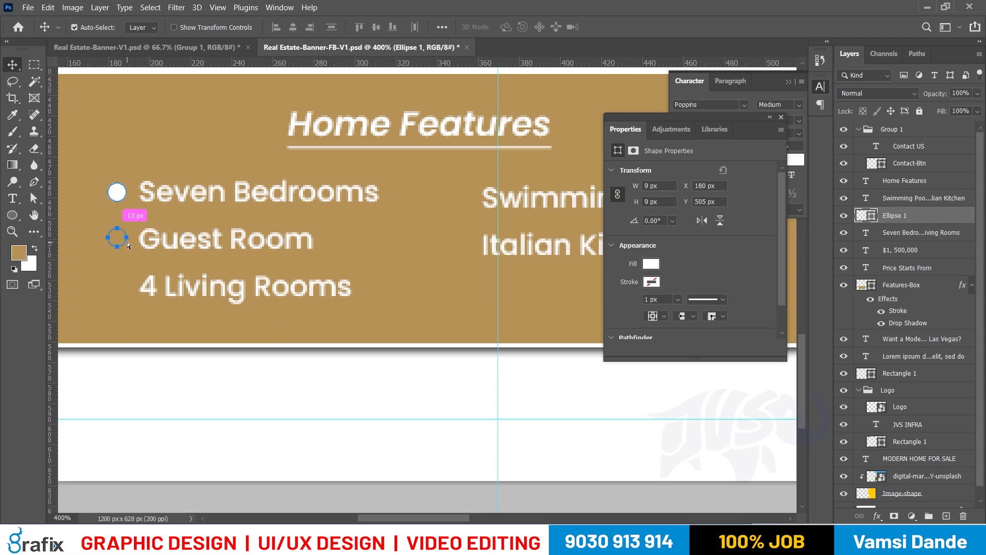
left_click_drag(206, 291, 214, 293)
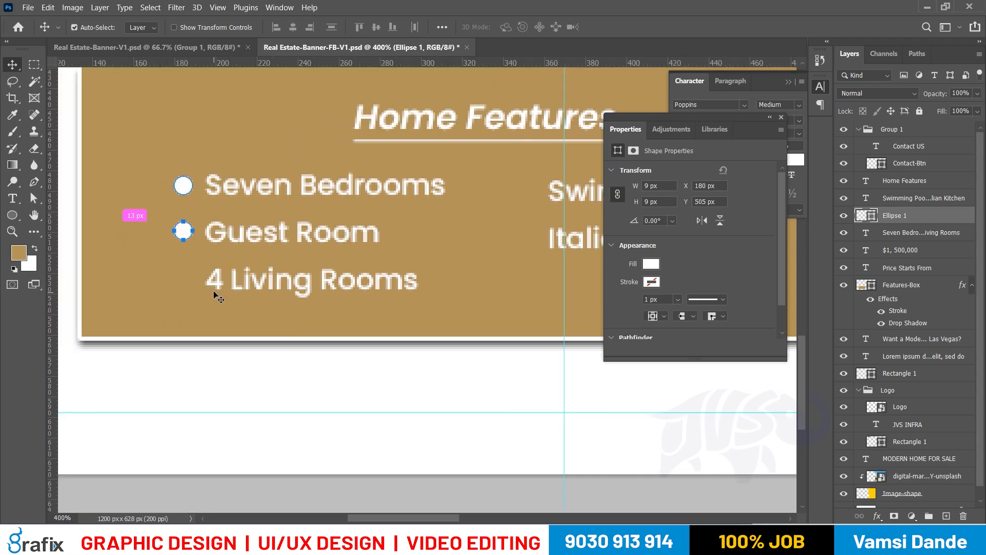
right_click(184, 191)
left_click(191, 197)
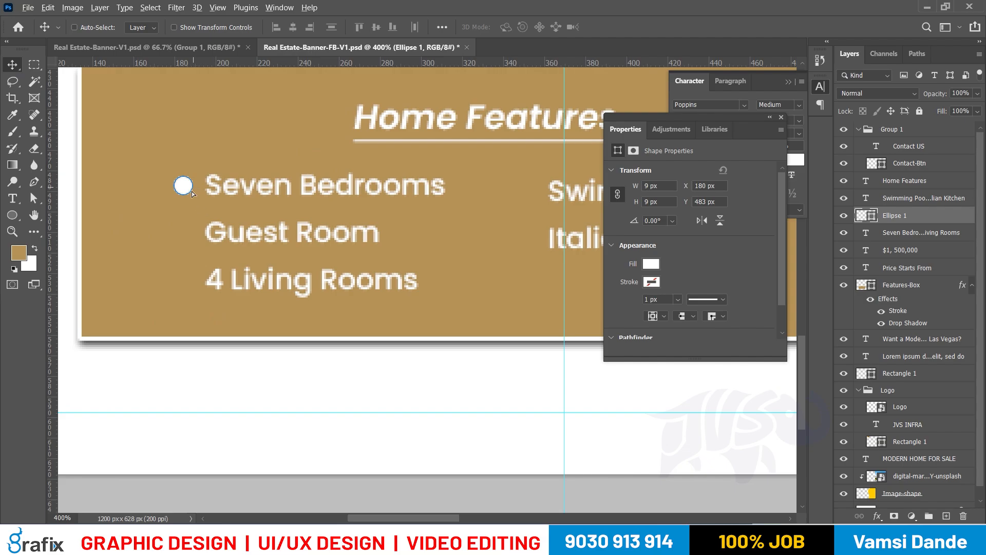
left_click_drag(193, 232, 195, 286)
left_click_drag(262, 279, 245, 278)
left_click_drag(447, 297, 450, 297)
key("ctrl+z")
Duplicate the bullets of the first two lines across to sit before Swimming Pool and Italian Kitchen
right_click(170, 230)
left_click(179, 237)
right_click(163, 180)
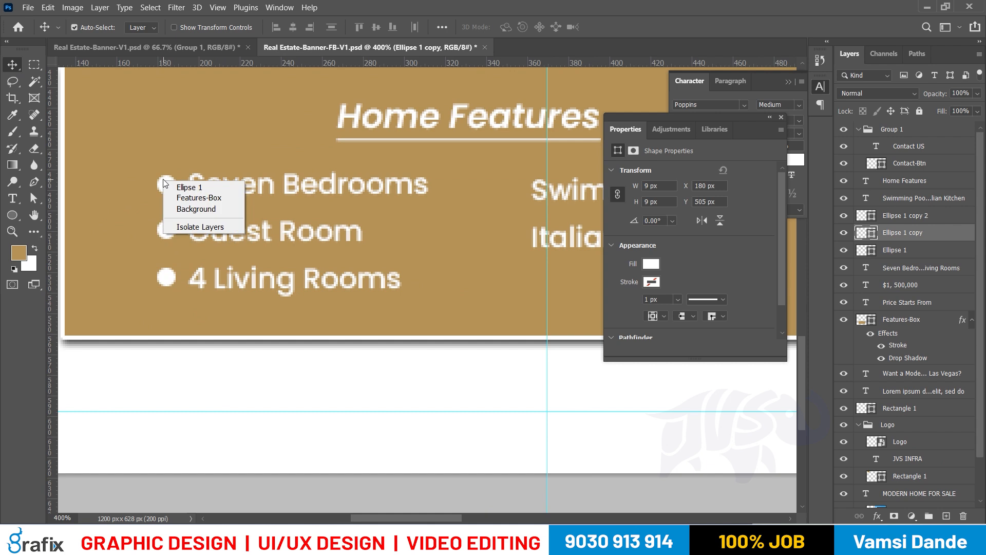
left_click(185, 187, "shift")
left_click_drag(171, 187, 494, 196)
scroll(473, 265, "right", 5)
Shift the Swimming Pool and Italian Kitchen text slightly up to line up with its bullets and the other list
right_click(476, 206)
left_click(490, 211)
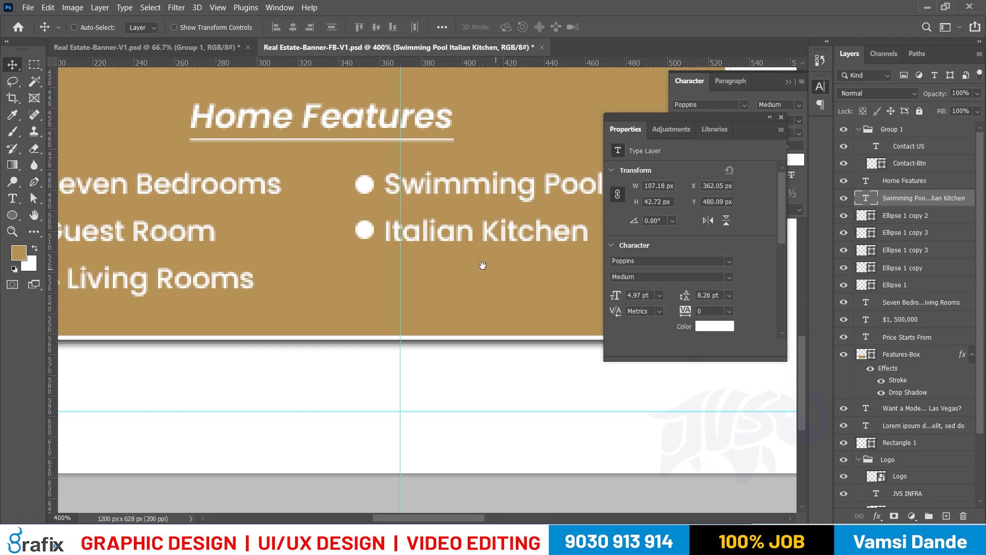
scroll(482, 265, "right", 2)
double_click(464, 216)
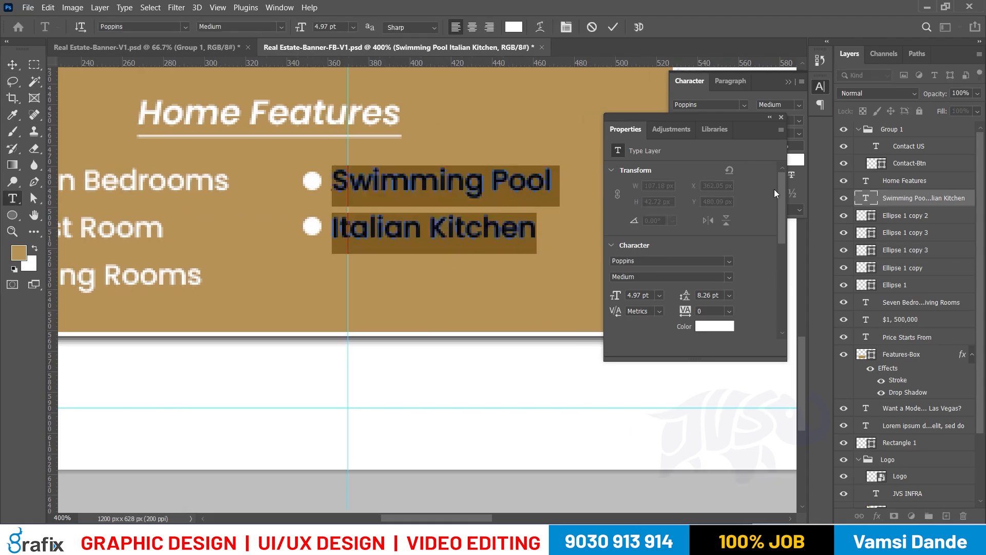
left_click(421, 359)
key("v")
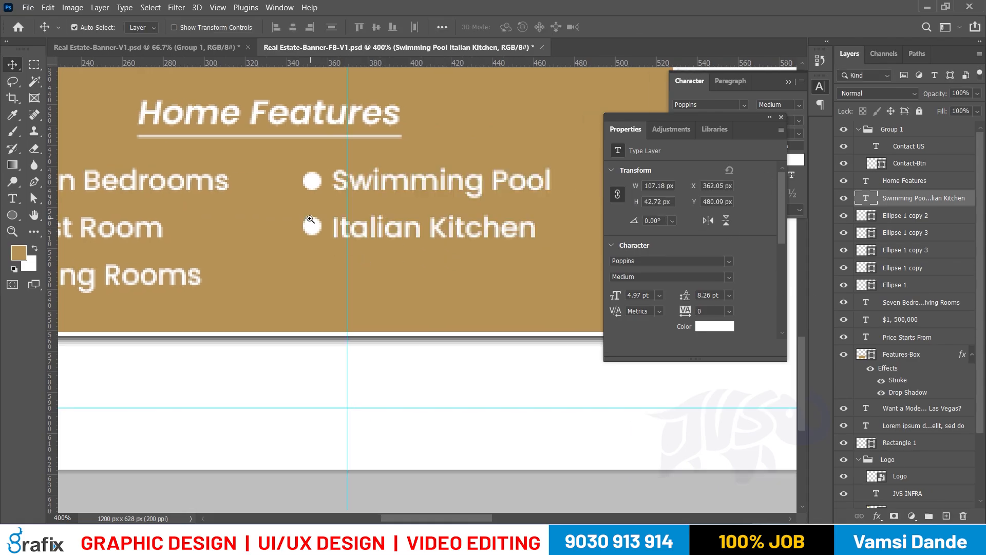
right_click(310, 218, "ctrl")
left_click(325, 238)
Enlarge the Home Features heading text slightly, viewing the whole banner with the panels hidden
key("Tab")
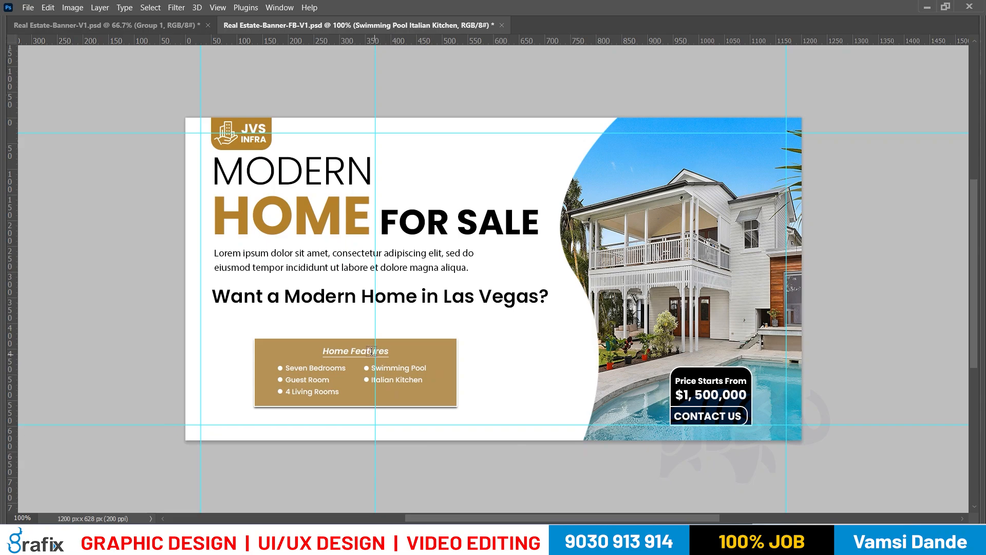
key("ctrl+shift+period")
key("ctrl+shift+period")
key("ctrl+shift+period")
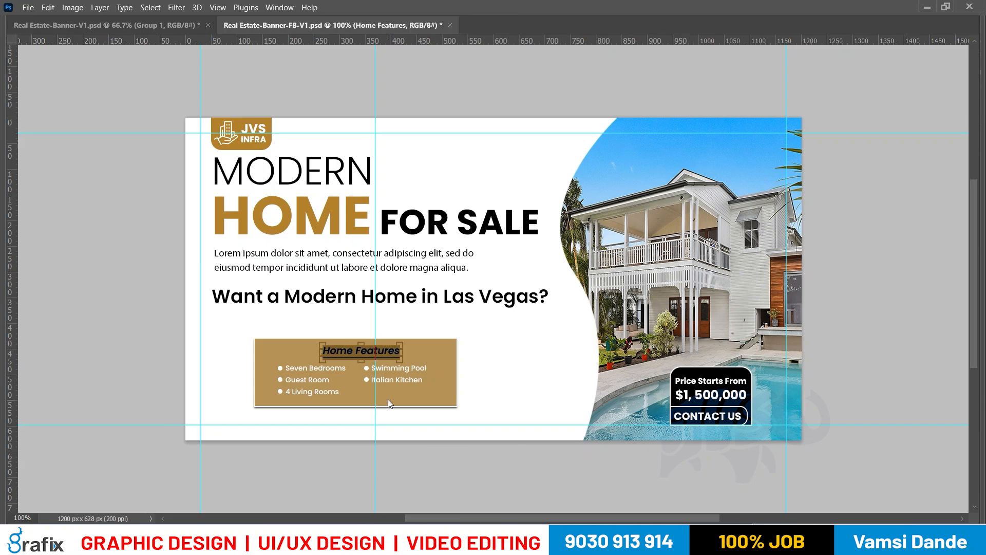
key("ctrl+Return")
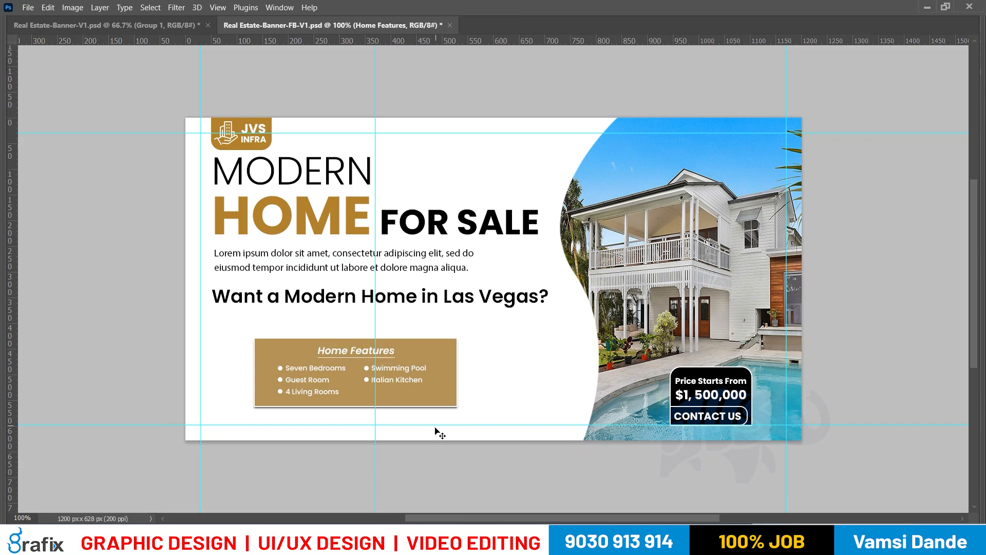
Copy the phone and website contact details with their icons from Real Estate-Banner-V1.psd and place them below the Features-Box
key("ctrl+Tab")
left_click_drag(285, 434, 254, 45)
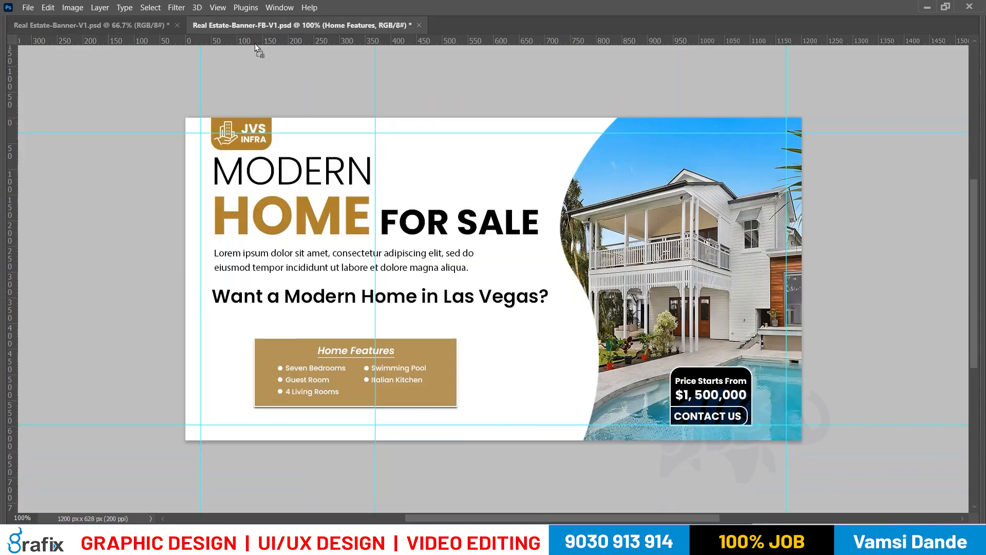
left_click_drag(448, 393, 441, 419)
Move the Features-Box with its heading, lists and bullets up above the contact details and scale it to about 432 x 145 px
left_click_drag(173, 337, 496, 390)
left_click_drag(441, 373, 399, 349)
key("ctrl+z")
left_click(661, 352, "shift")
key("ctrl+t")
left_click_drag(457, 315, 466, 313)
key("Return")
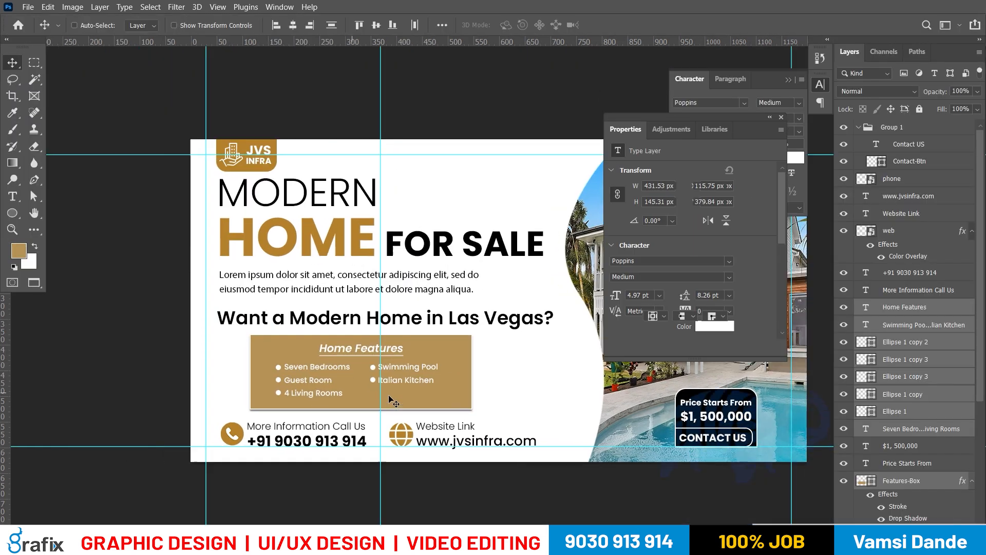
Select the Features-Box shape and round all four of its corners to 30 px
left_click(451, 365)
key("a")
right_click(464, 367)
left_click(451, 367)
right_click(462, 351, "ctrl")
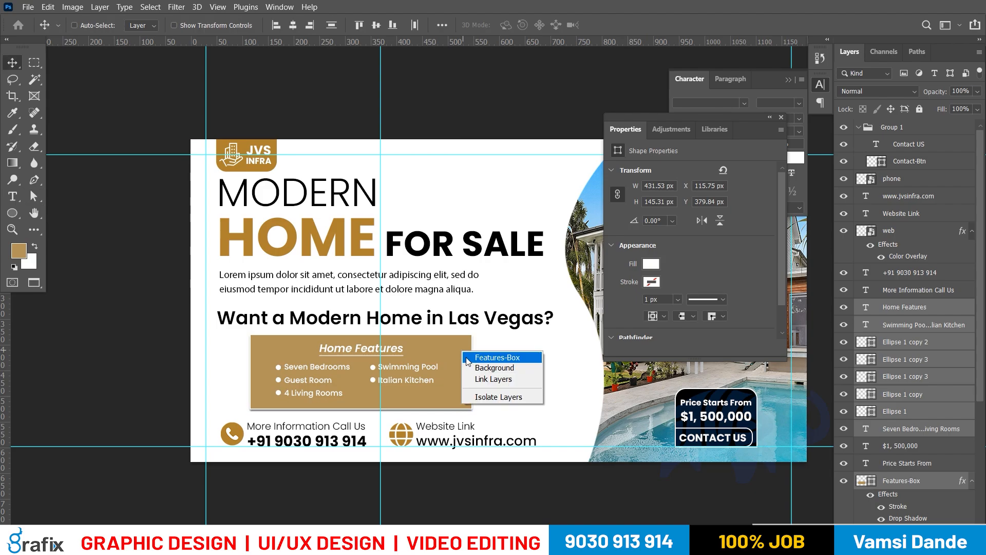
left_click(468, 356)
scroll(668, 303, "down", 1)
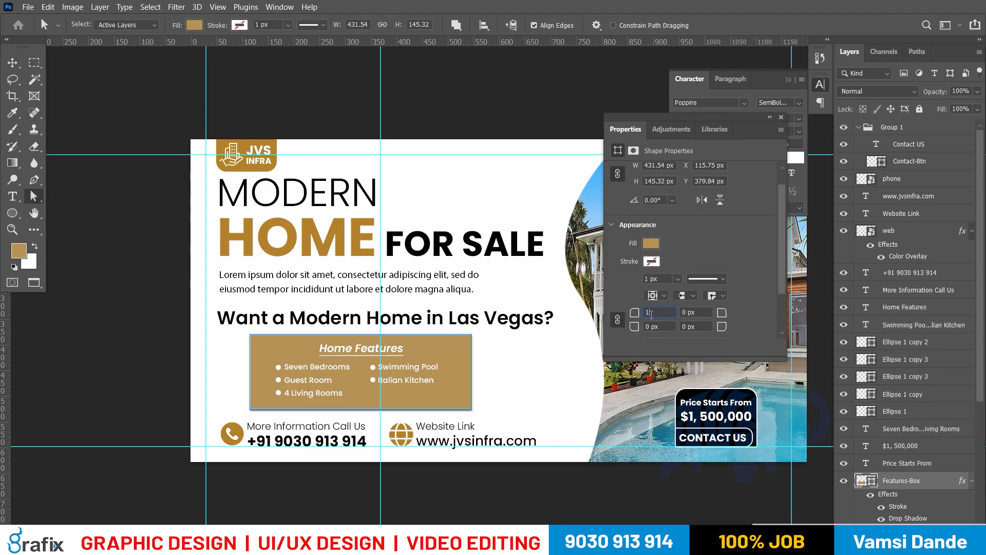
type("30")
key("Return")
key("v")
scroll(504, 370, "down", 3)
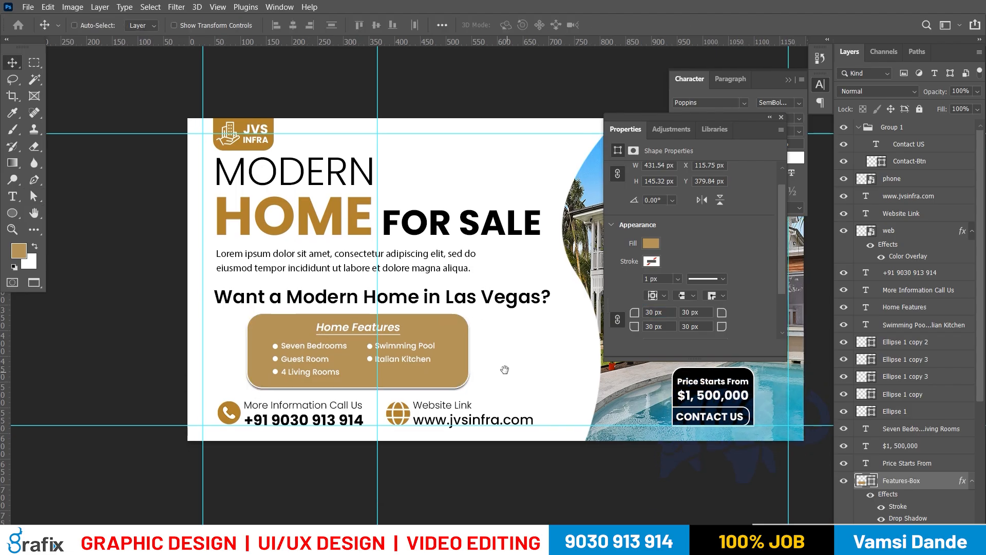
Set the feature list with Seven Bedrooms, Guest Room and 4 Living Rooms to Poppins SemiBold
right_click(380, 307)
left_click(394, 313)
key("f")
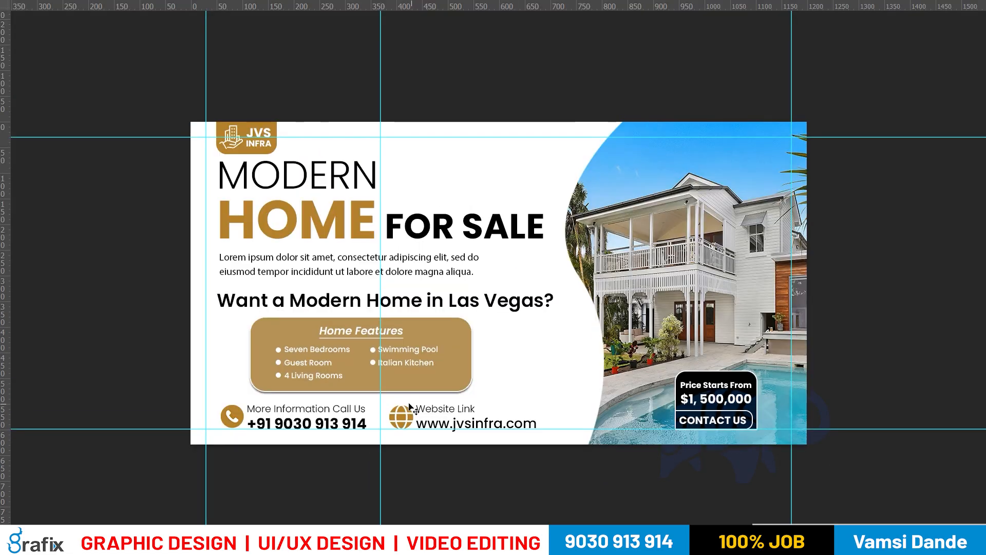
key("ctrl+a")
key("ctrl+h")
type("t")
key("ctrl+t")
key("ctrl+z")
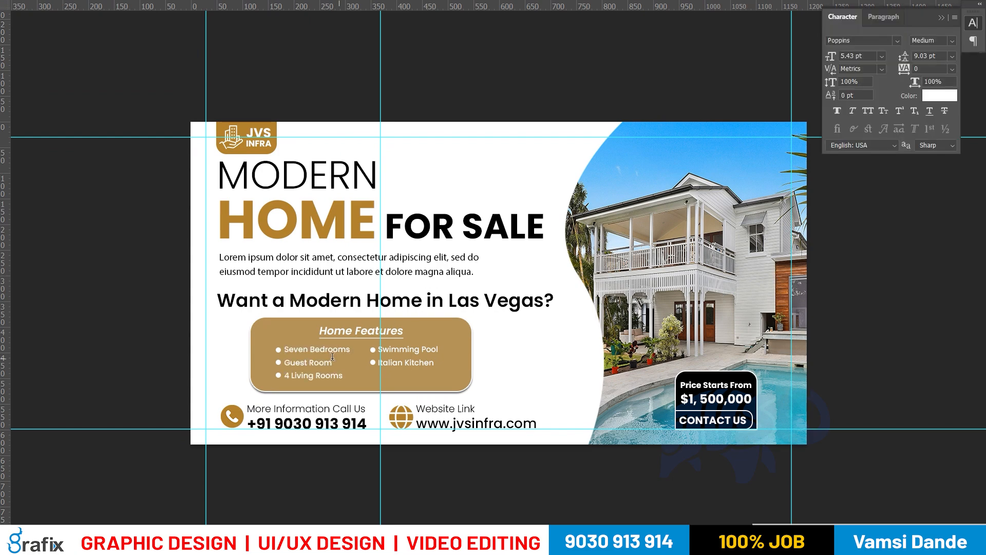
left_click(944, 42)
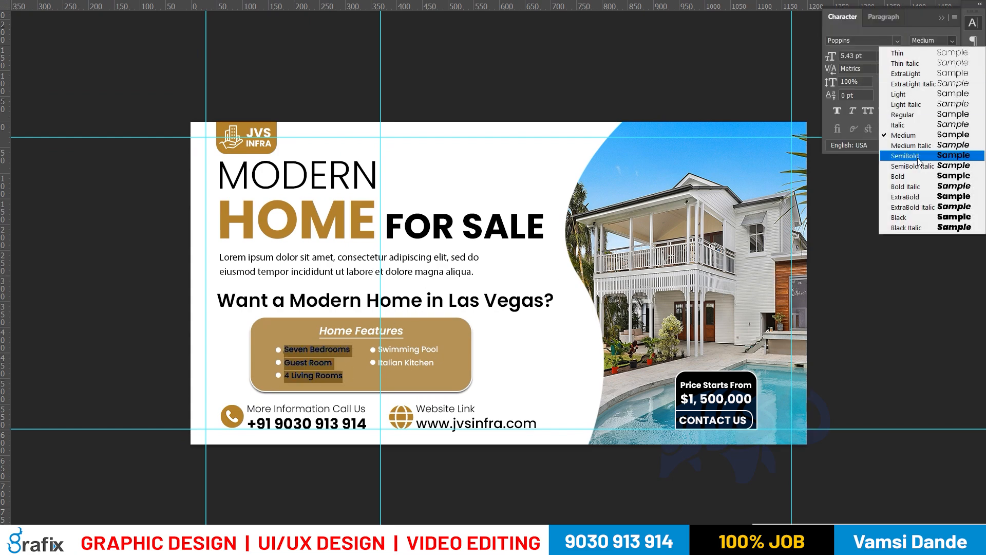
left_click(919, 160)
key("ctrl+Return")
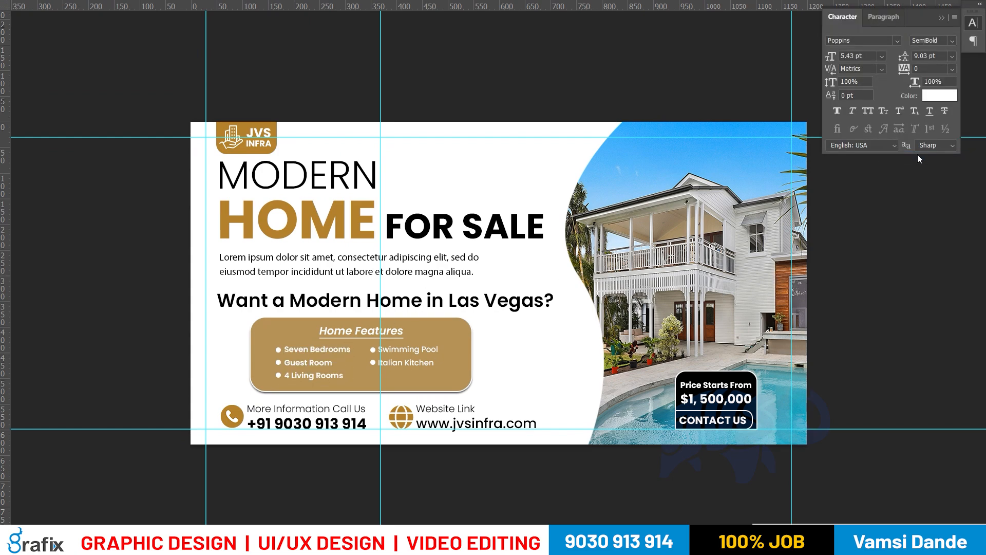
Set the Swimming Pool and Italian Kitchen list to Poppins Bold
left_click(407, 348)
key("ctrl+a")
left_click(952, 41)
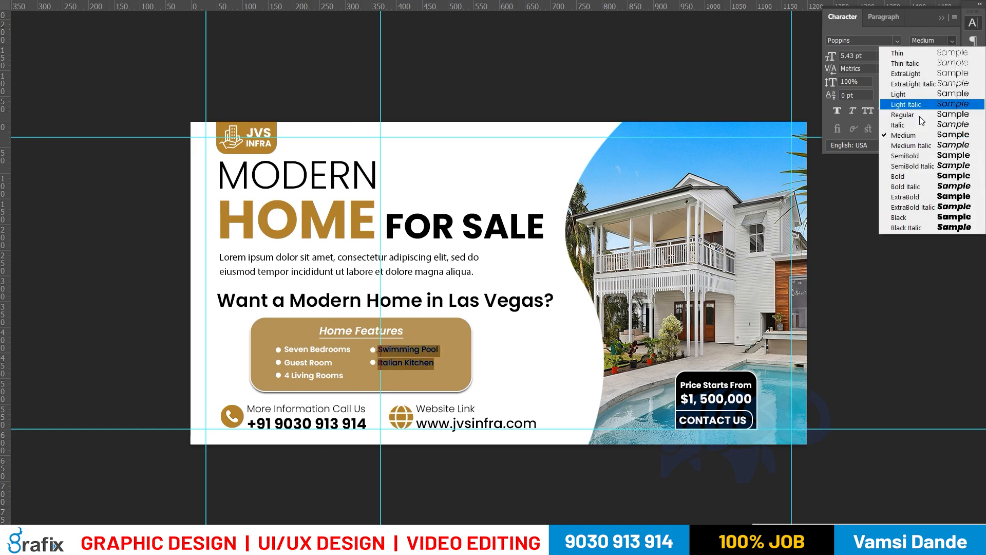
left_click(900, 174)
key("ctrl+Return")
left_click(389, 388)
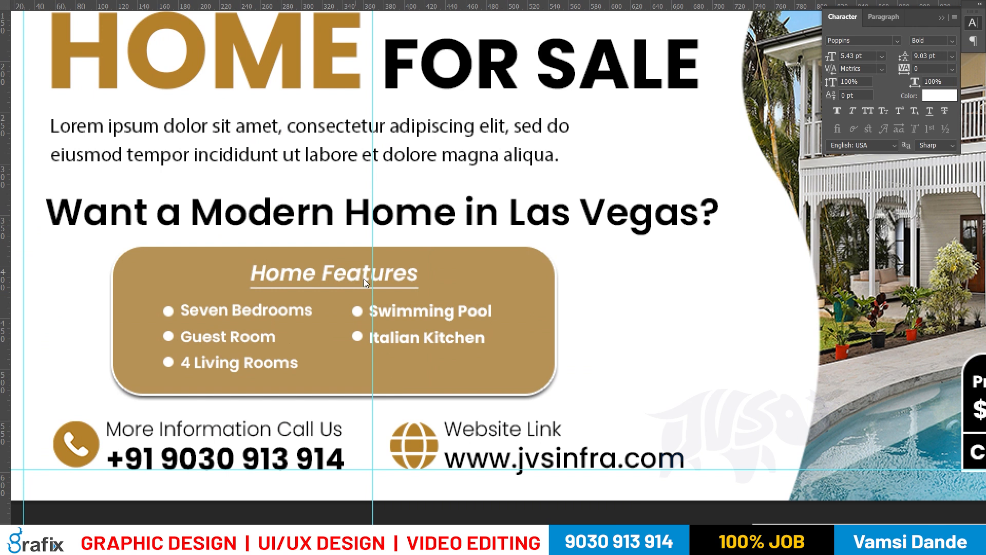
Change the Home Features heading's font style to Bold Italic
key("ctrl+0")
key("Tab")
left_click_drag(417, 365, 516, 335)
right_click(387, 339)
left_click(405, 348)
double_click(338, 371)
key("ctrl+a")
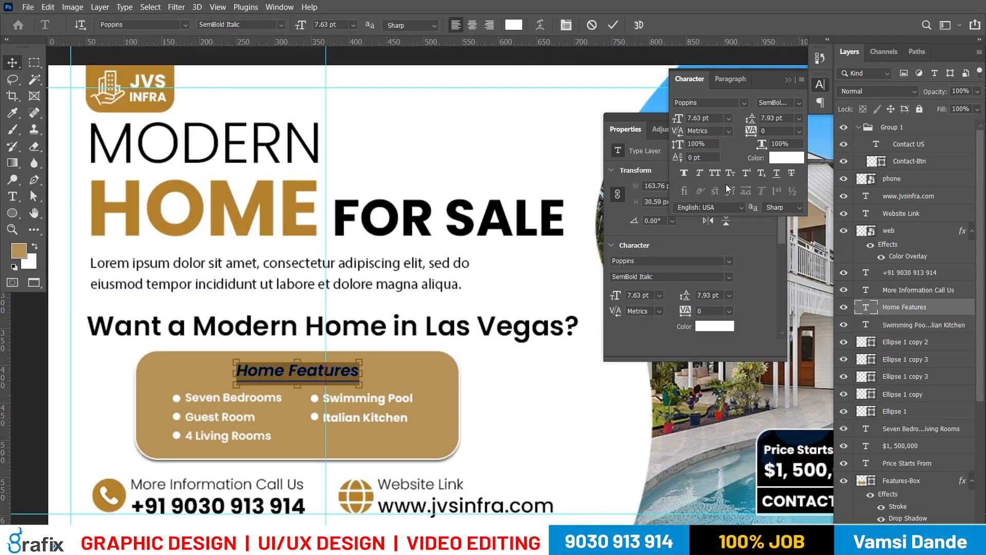
left_click(778, 103)
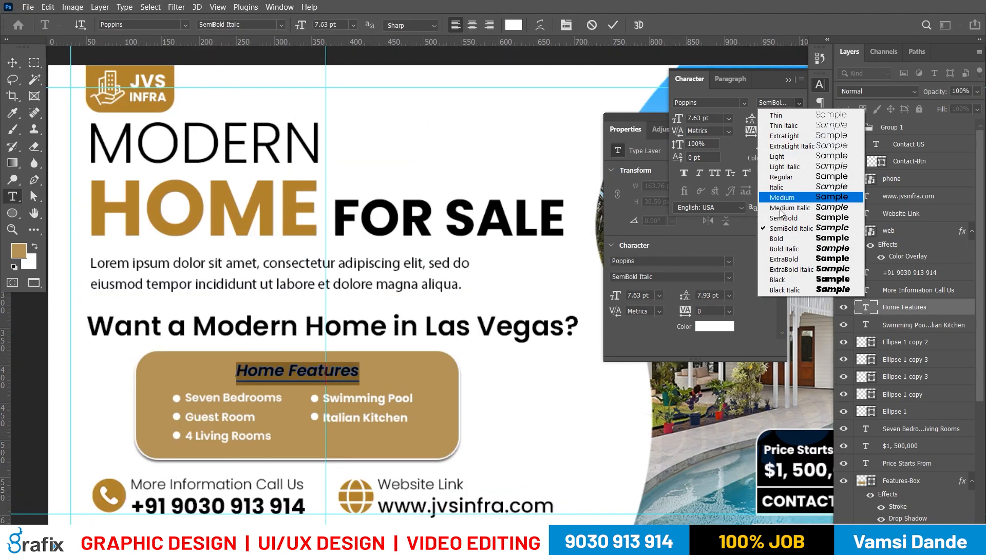
left_click(778, 249)
key("ctrl+Return")
key("v")
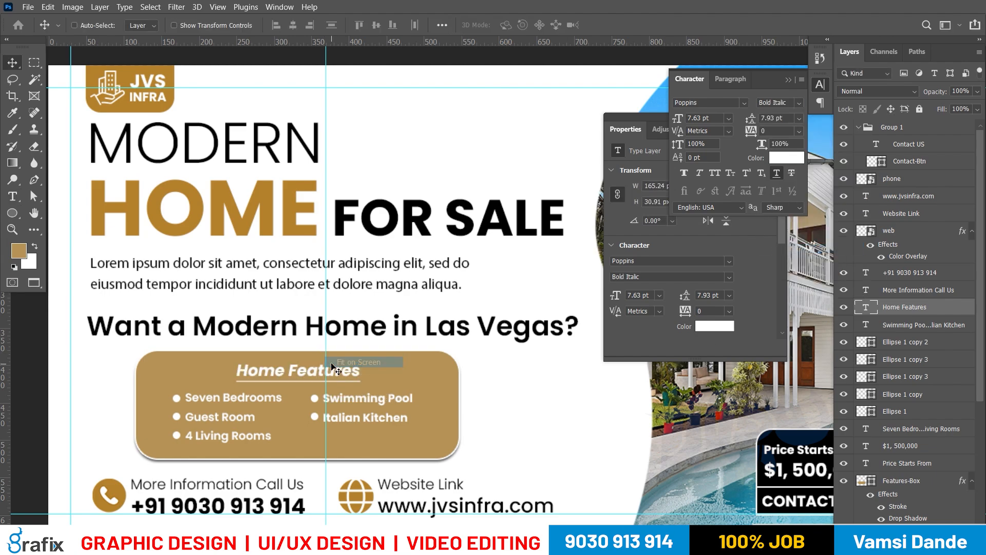
Save the Facebook banner as a Photoshop file with maximized compatibility
key("f")
key("f")
key("f")
key("f")
key("f")
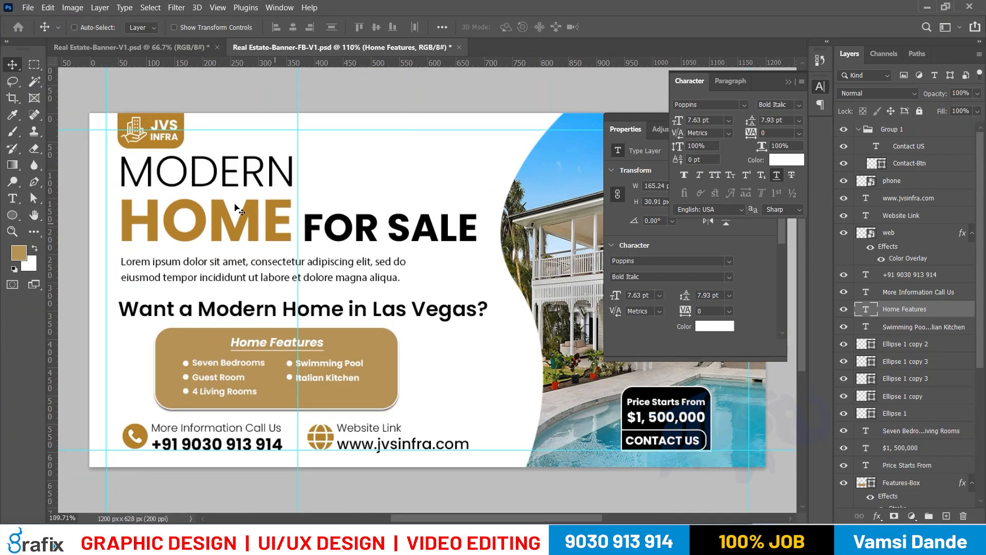
key("ctrl+s")
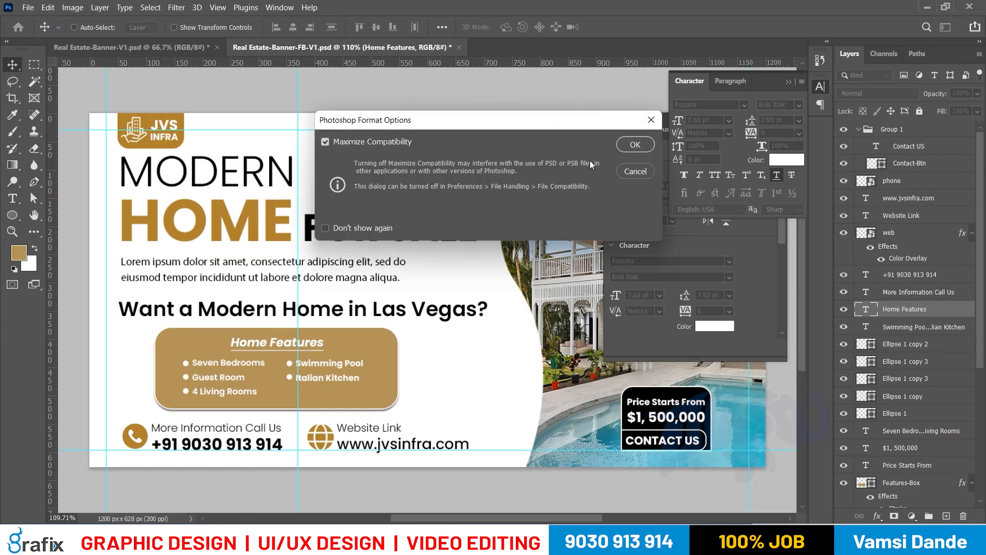
left_click(634, 147)
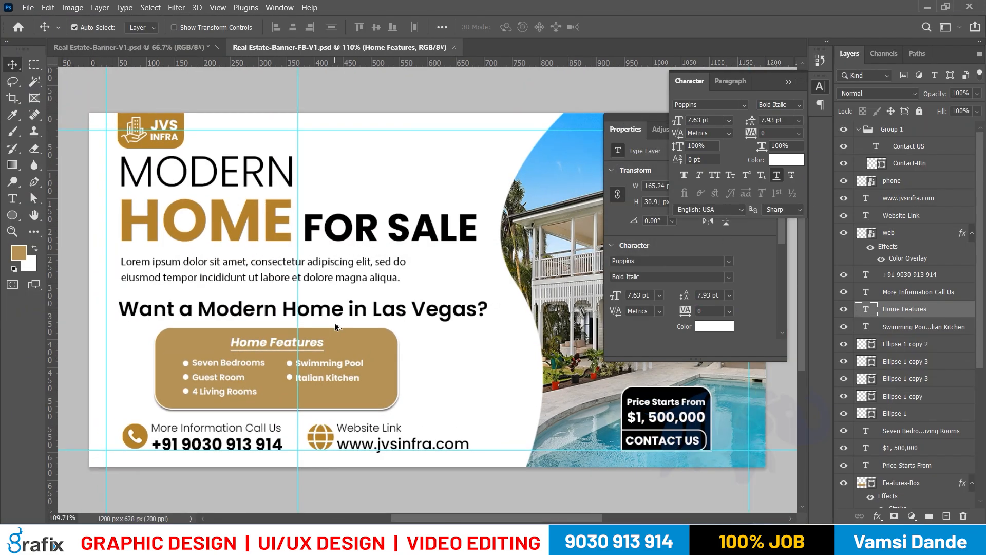
Compare the Facebook banner's layout with the square Real Estate-Banner-V1.psd design
key("ctrl+Tab")
key("ctrl+Tab")
key("ctrl+Tab")
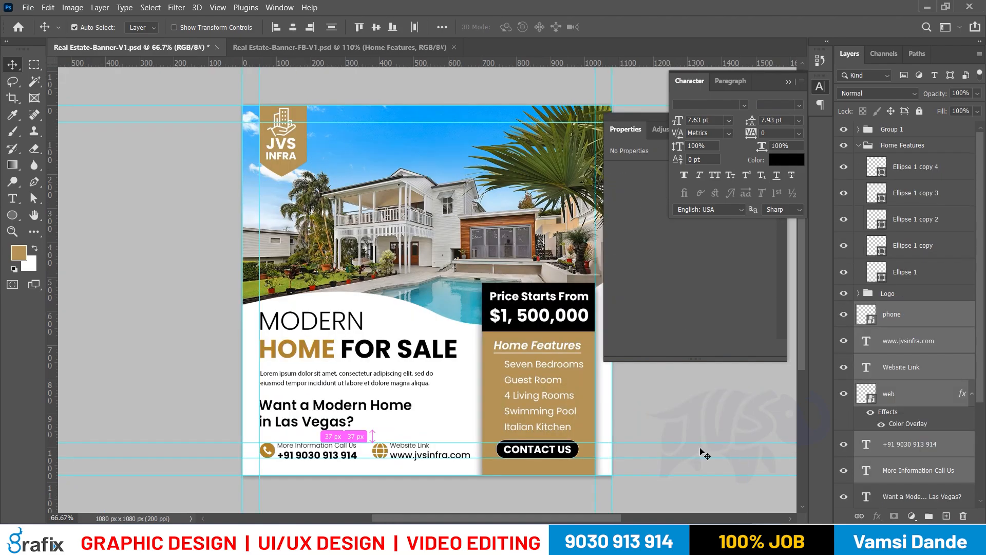
key("ctrl+Tab")
Select the price box with its texts and Contact US button, move it beside the Home Features box and enlarge it slightly
left_click_drag(732, 487, 677, 376)
scroll(948, 367, "down", 3)
scroll(948, 368, "down", 5)
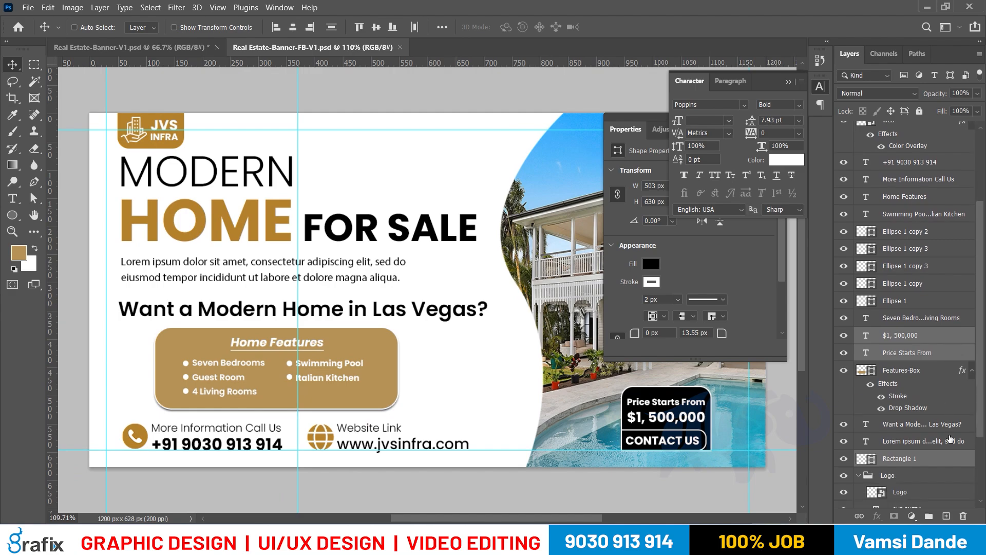
key("ctrl+t")
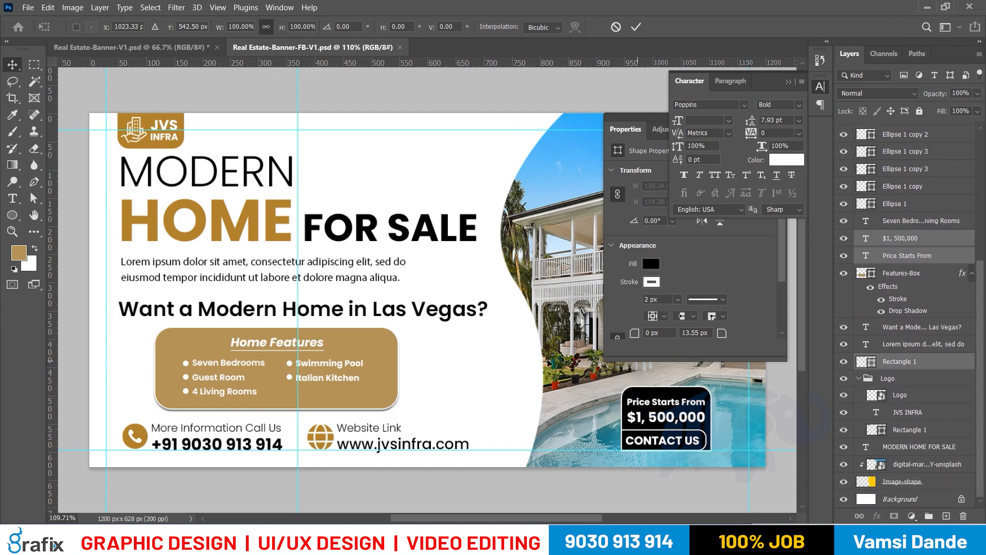
left_click_drag(621, 387, 420, 353)
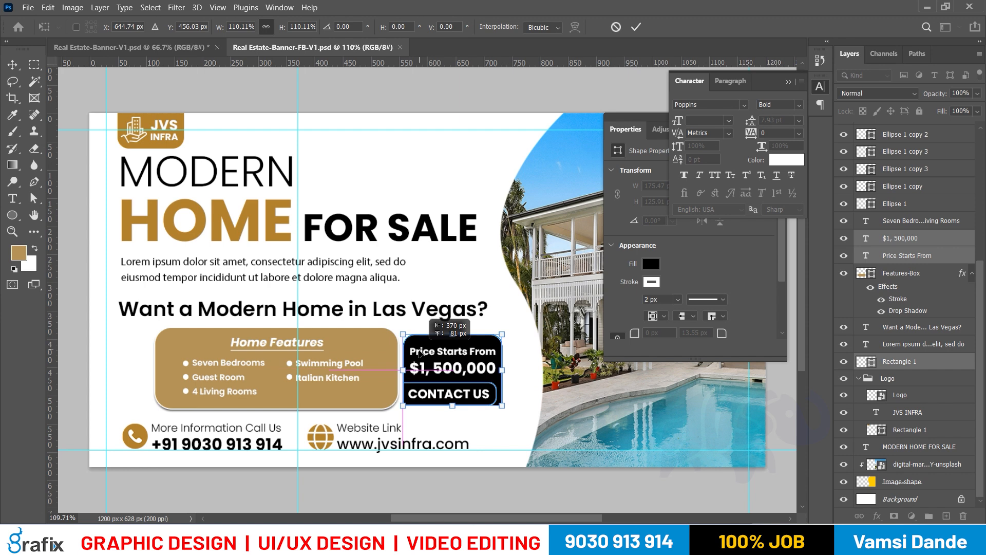
left_click_drag(520, 333, 500, 340)
key("Return")
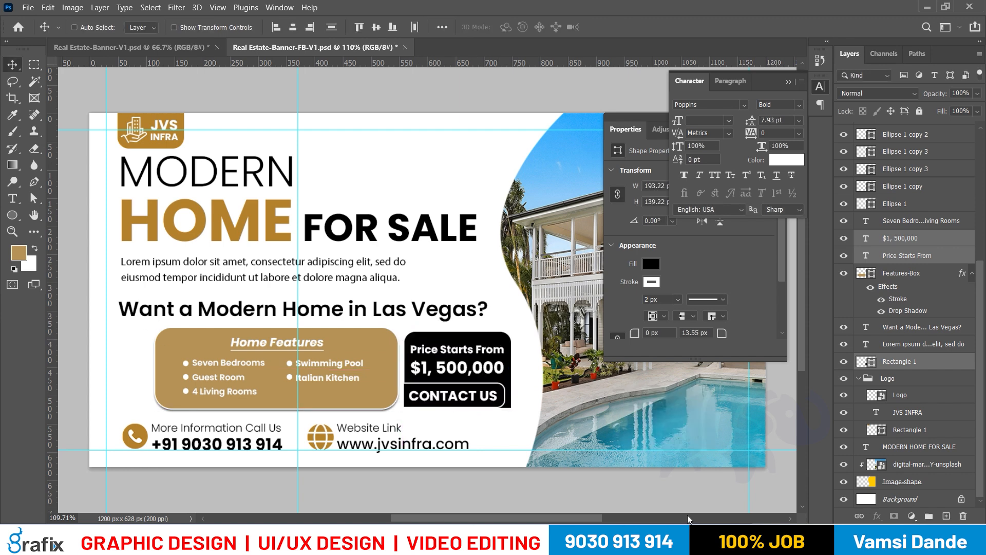
Try to fill the Contact-Btn shape with the gold foreground colour
key("Tab")
key("ctrl+plus")
key("ctrl+plus")
key("ctrl+plus")
left_click_drag(501, 379, 550, 414)
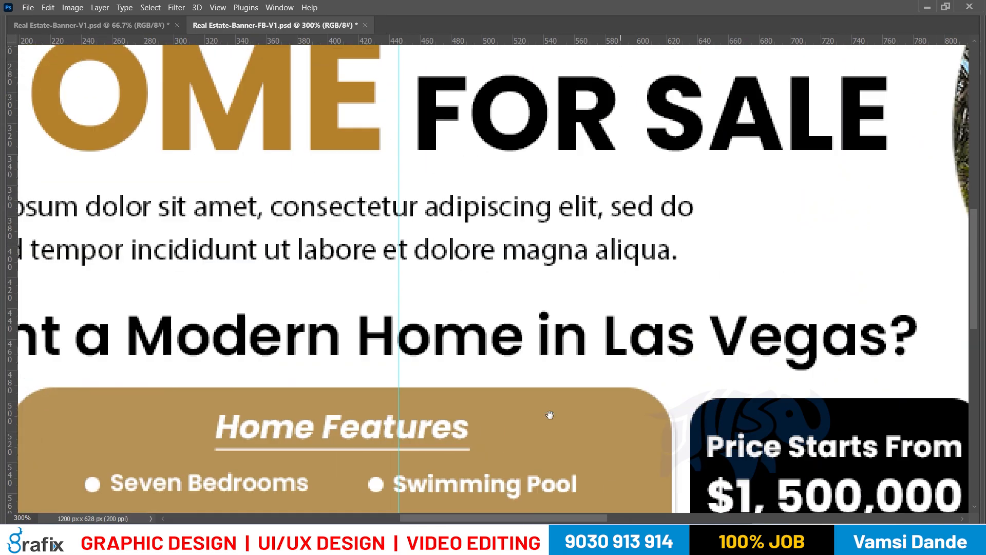
scroll(425, 392, "down", 6)
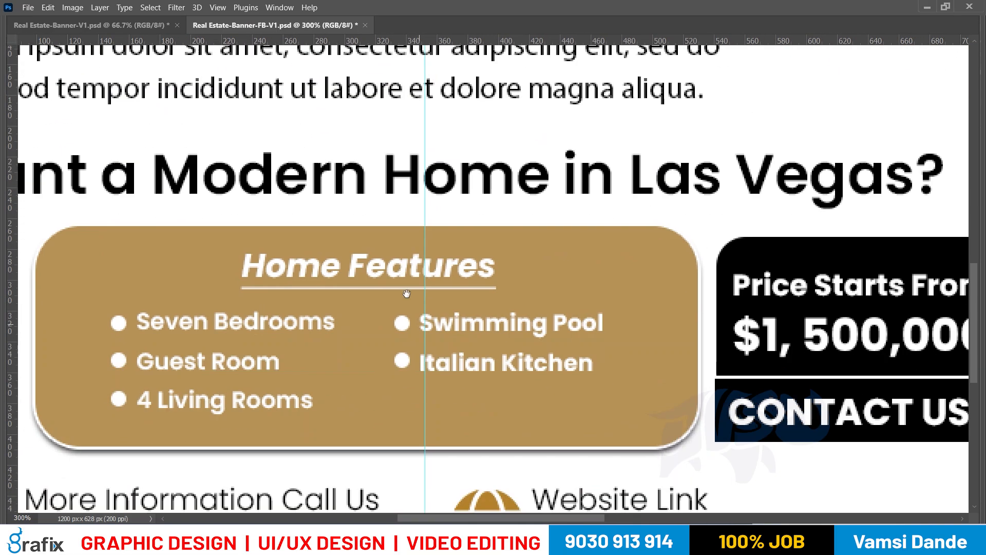
right_click(749, 263)
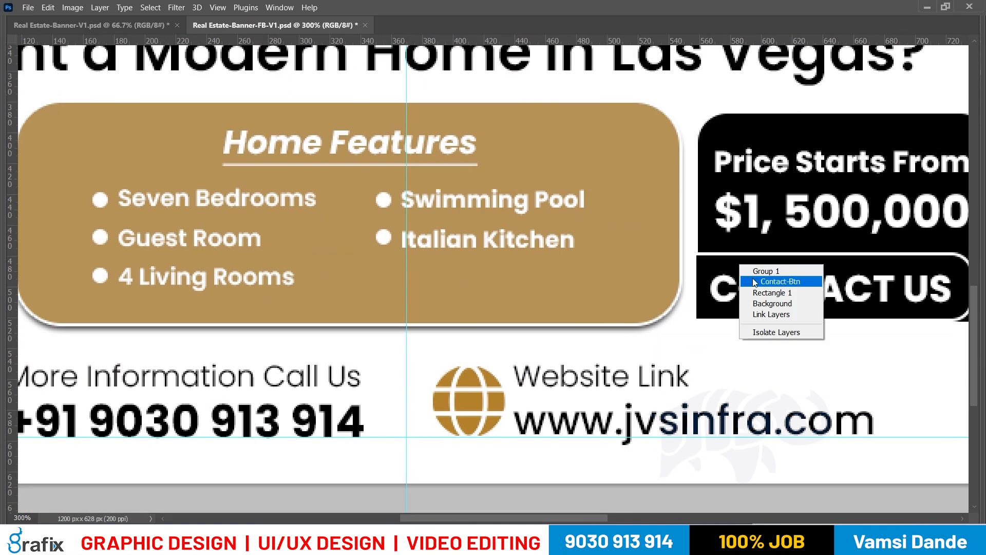
left_click(756, 278)
key("alt+BackSpace")
key("Tab")
key("Tab")
left_click_drag(479, 310, 267, 341)
key("ctrl+z")
Fill the Rectangle 1 price box with the gold foreground colour
right_click(758, 173)
left_click(770, 179)
key("alt+BackSpace")
key("Tab")
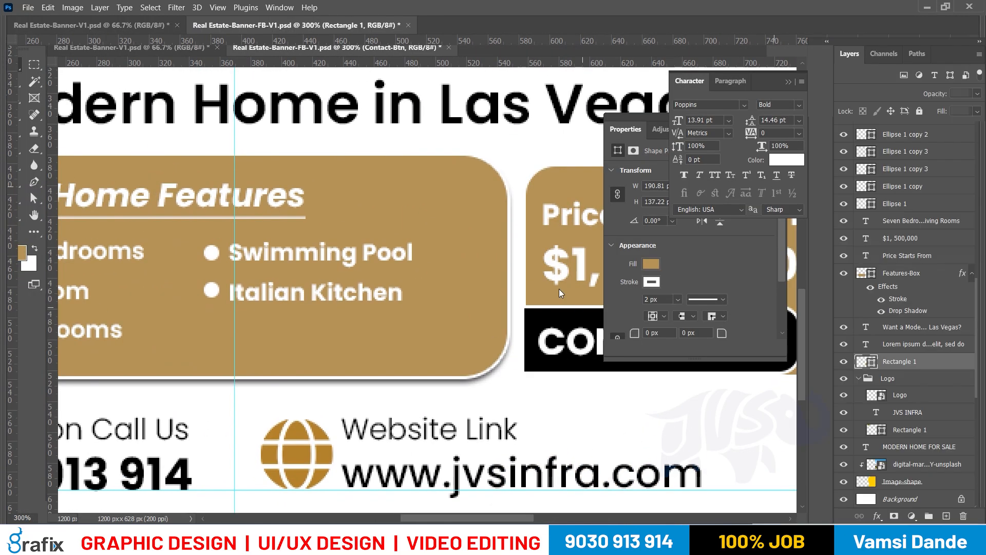
key("Tab")
key("ctrl+0")
left_click_drag(786, 370, 715, 379)
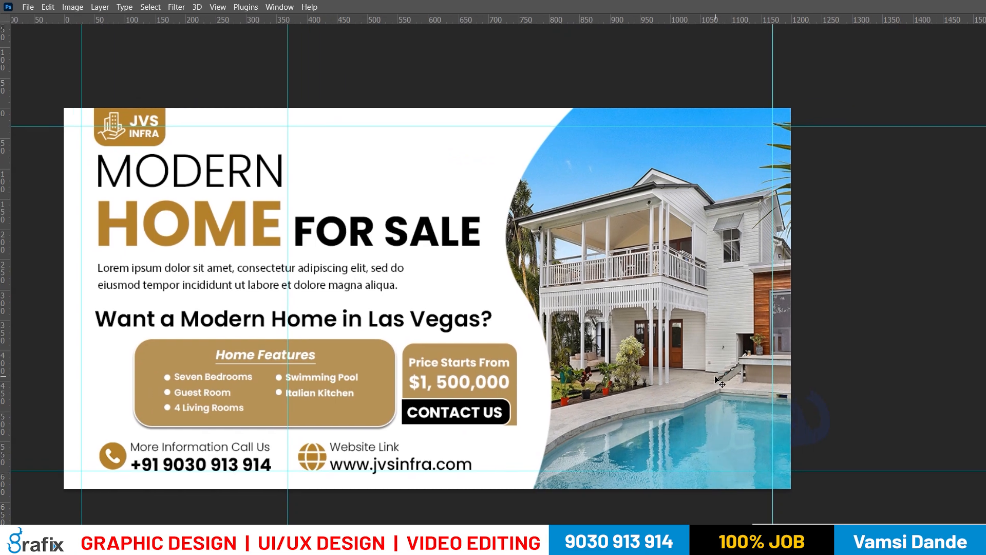
Shift the phone and website row and the Want a Modern Home in Las Vegas? line left to the margin guide
right_click(514, 366)
left_click(517, 369)
key("ctrl+0")
key("f")
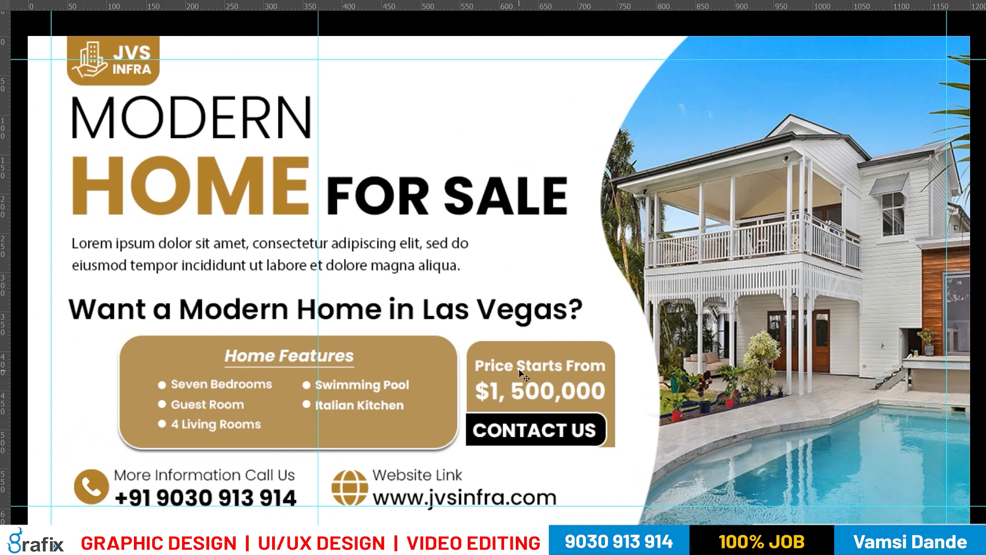
scroll(625, 379, "down", 4)
left_click_drag(626, 380, 620, 376)
key("f")
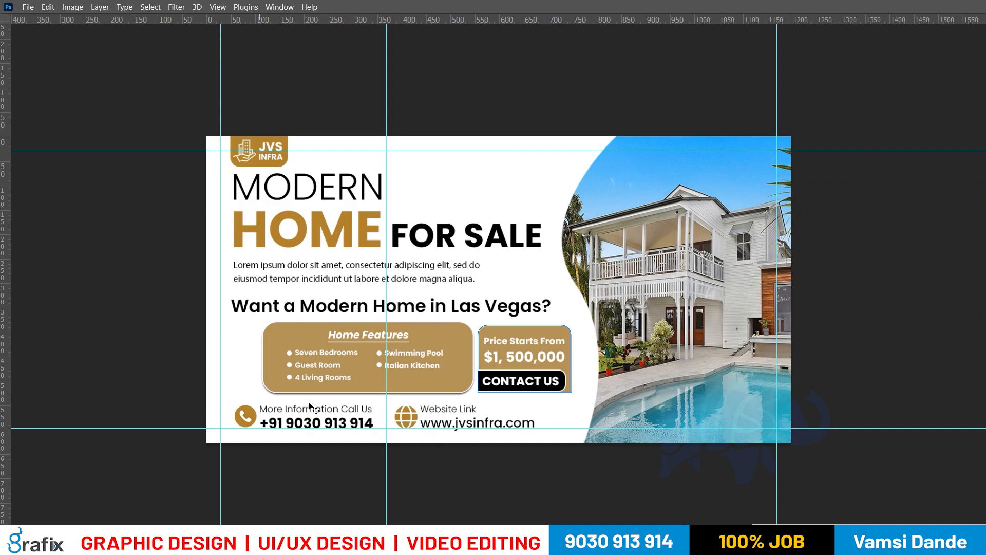
left_click_drag(203, 410, 431, 417)
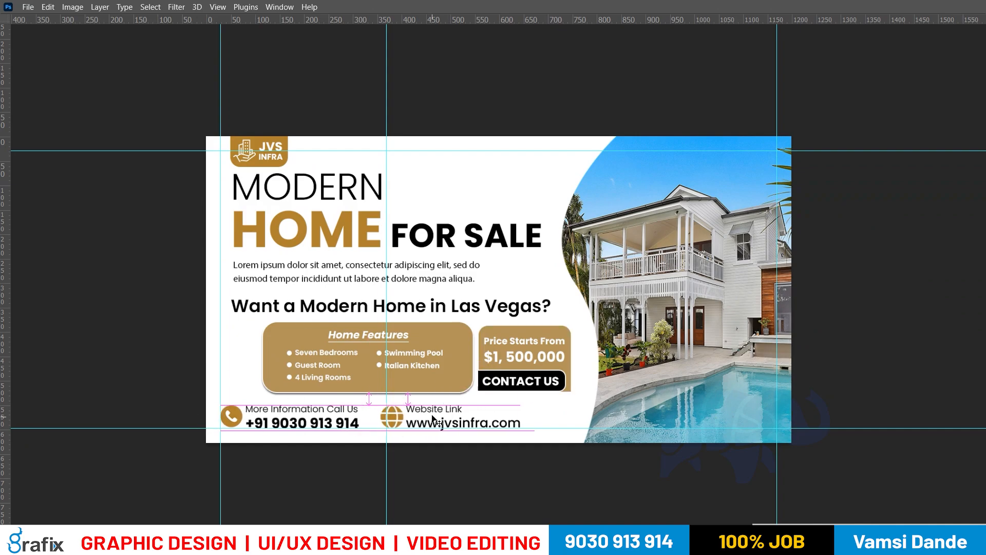
right_click(278, 300)
left_click(289, 307)
left_click_drag(289, 309, 277, 310)
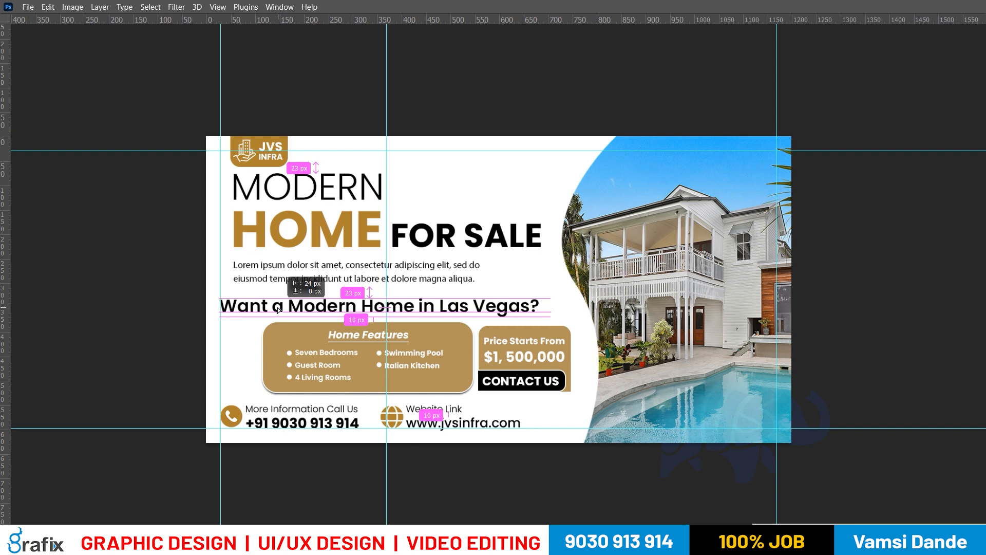
Add a vertical guide at the logo's left edge and align the headline, paragraph, question line and phone details to it
right_click(250, 256)
left_click(244, 272)
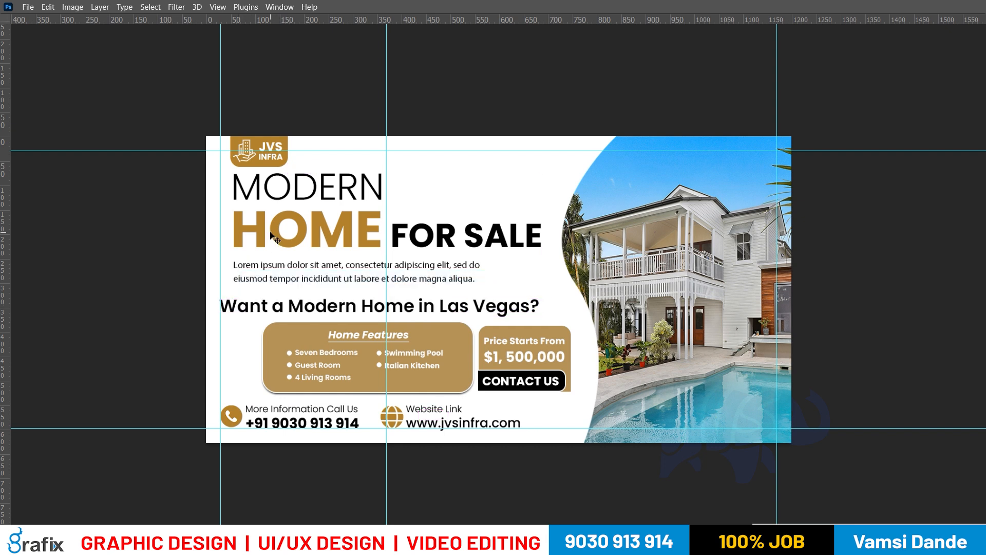
left_click_drag(283, 232, 269, 232)
left_click_drag(5, 226, 229, 221)
left_click_drag(260, 404, 257, 387)
left_click_drag(244, 466, 261, 178)
Nudge the Want a Modern Home in Las Vegas? line slightly upward above the features box
key("Tab")
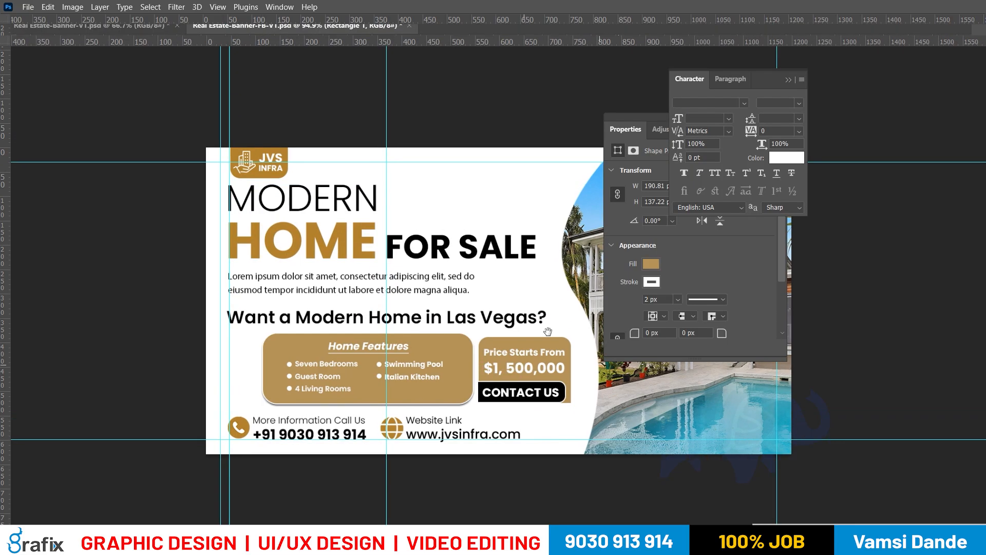
key("ctrl+plus")
left_click(503, 330, "ctrl")
key("Up")
key("Up")
key("Up")
key("Up")
key("Up")
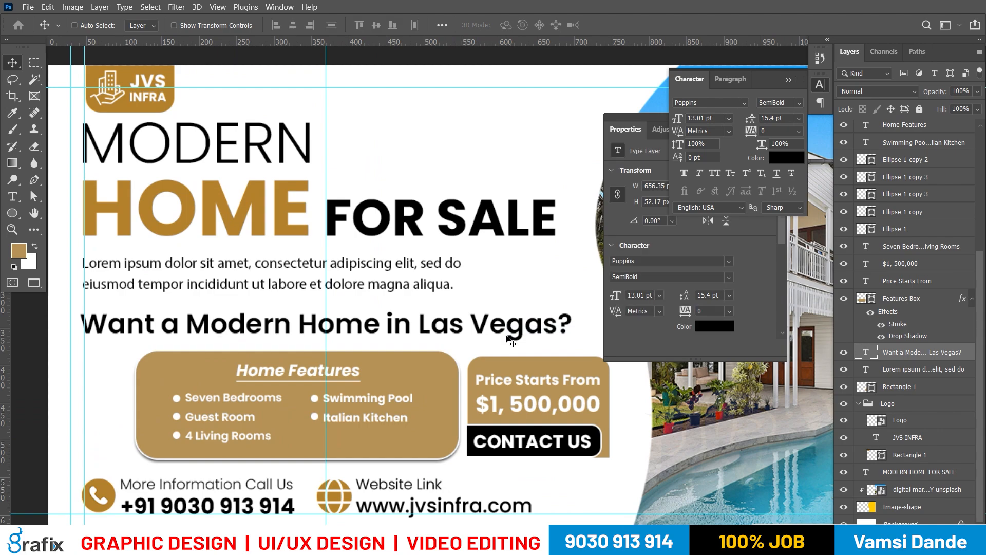
Preview the Facebook banner in the full-screen display modes
right_click(338, 278)
left_click(354, 283)
key("f")
key("f")
key("f")
key("f")
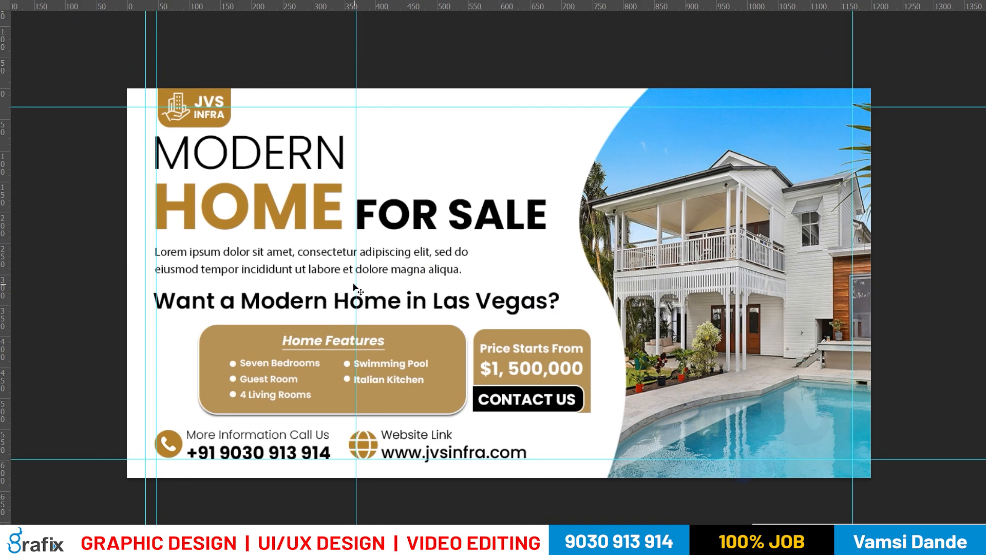
key("f")
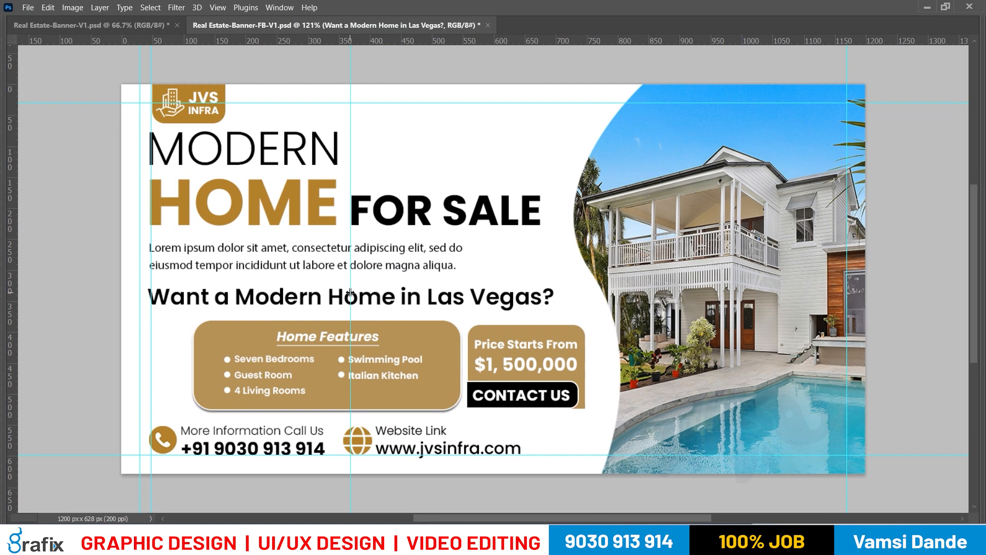
Save a JPEG copy of the Facebook banner to the Desktop as Real Estate-Banner-FB-V1
key("ctrl+alt+s")
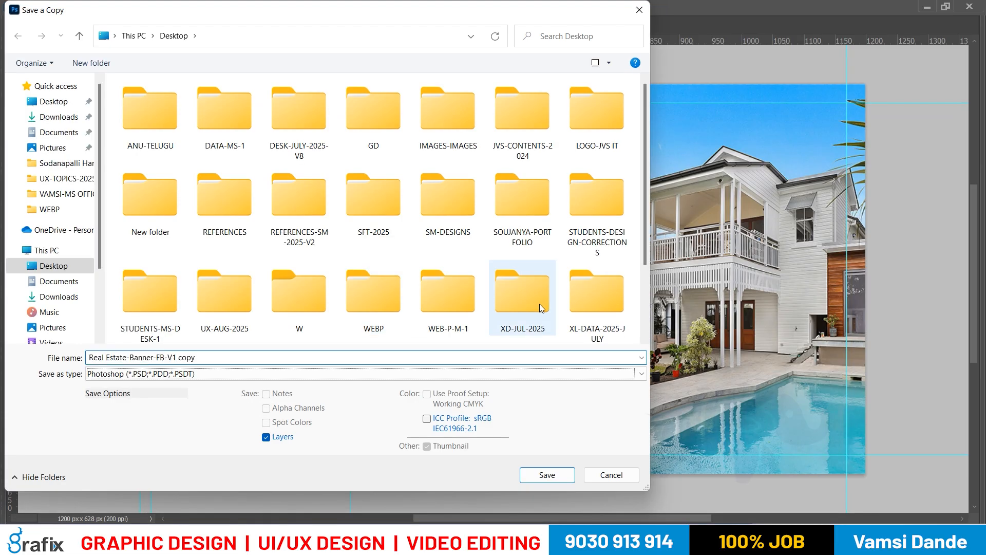
key("j")
key("BackSpace")
key("BackSpace")
key("BackSpace")
key("Return")
key("Return")
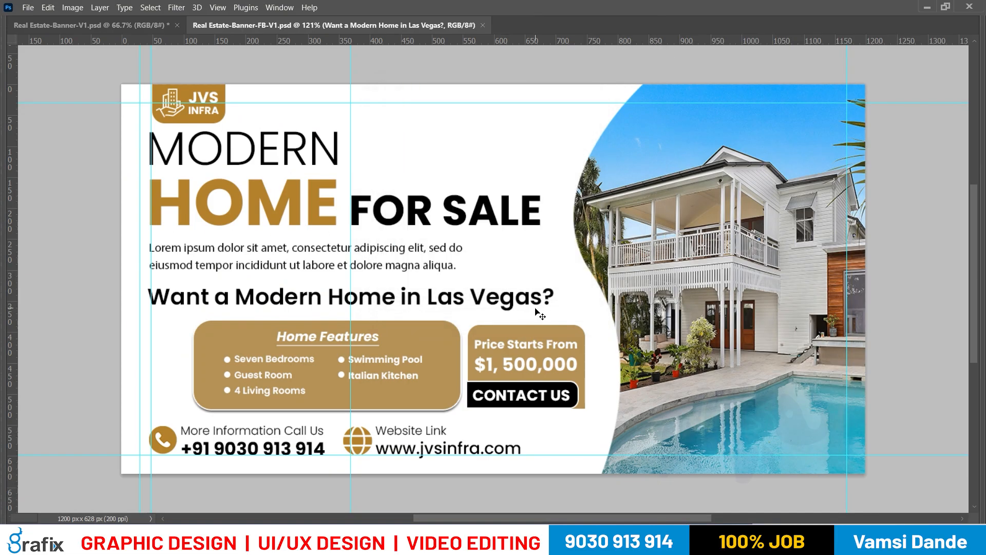
Place the two exported banner images side by side in the empty lower area of the desktop
key("super+d")
left_click_drag(77, 164, 383, 378)
left_click_drag(77, 385, 467, 378)
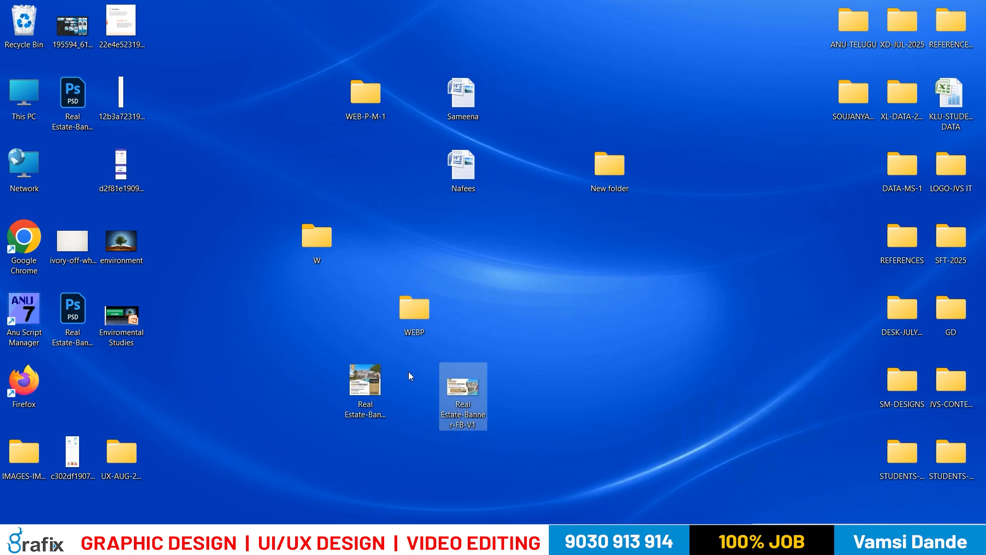
Open Real Estate-Banner-V1.jpg in the photo viewer, view the following image and close the viewer
left_click(380, 382)
key("Return")
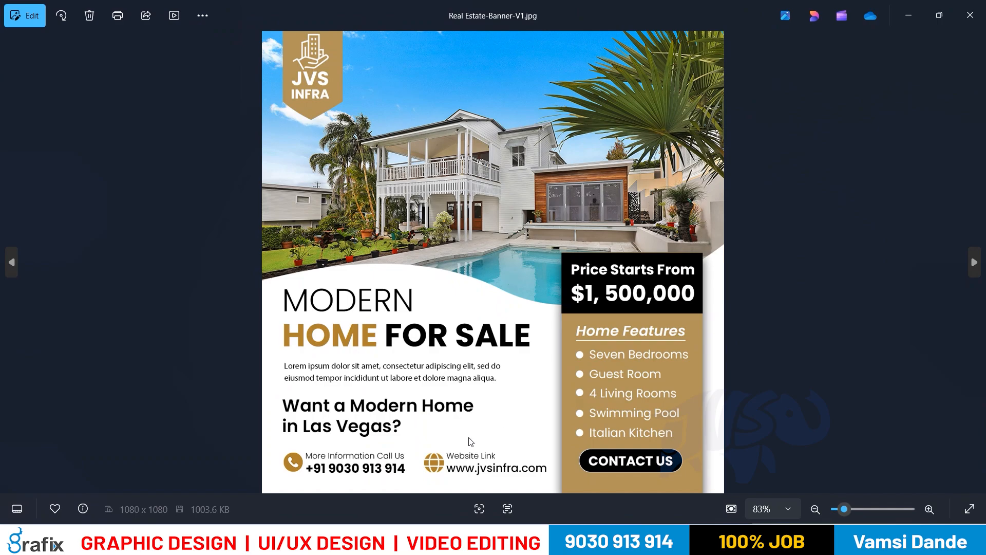
key("Right")
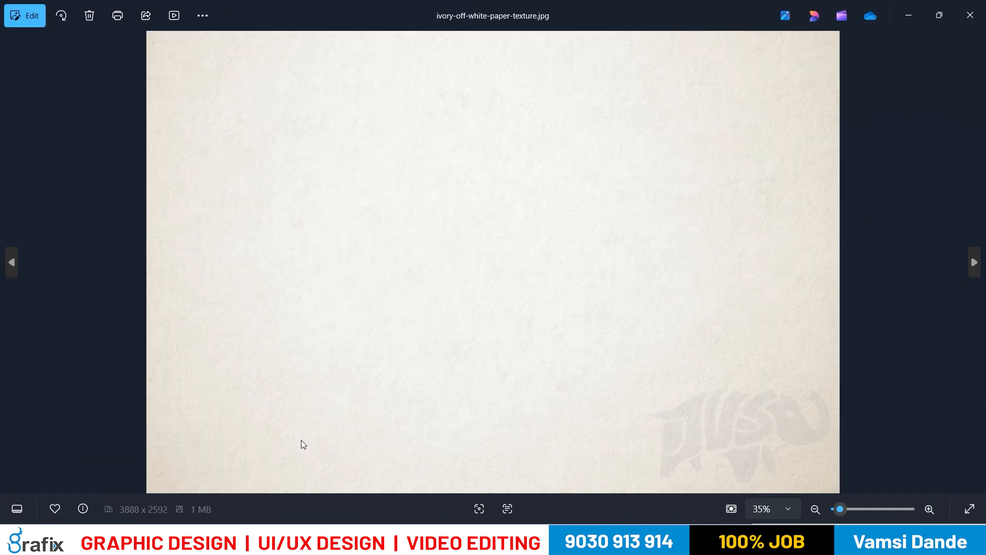
scroll(302, 441, "up", 1)
left_click(969, 16)
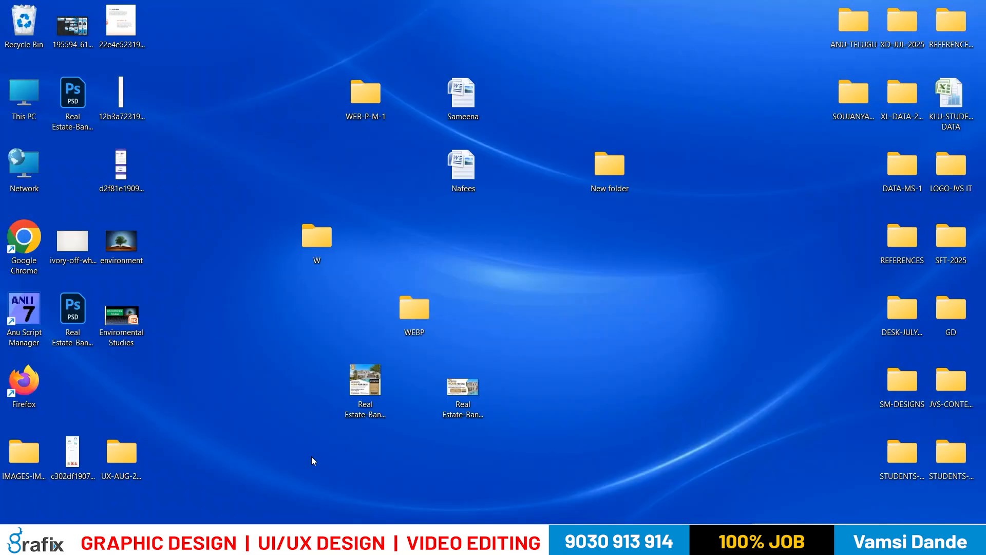
Open both exported banners together in the photo viewer and compare the square and Facebook versions side by side
left_click_drag(311, 456, 570, 371)
key("Return")
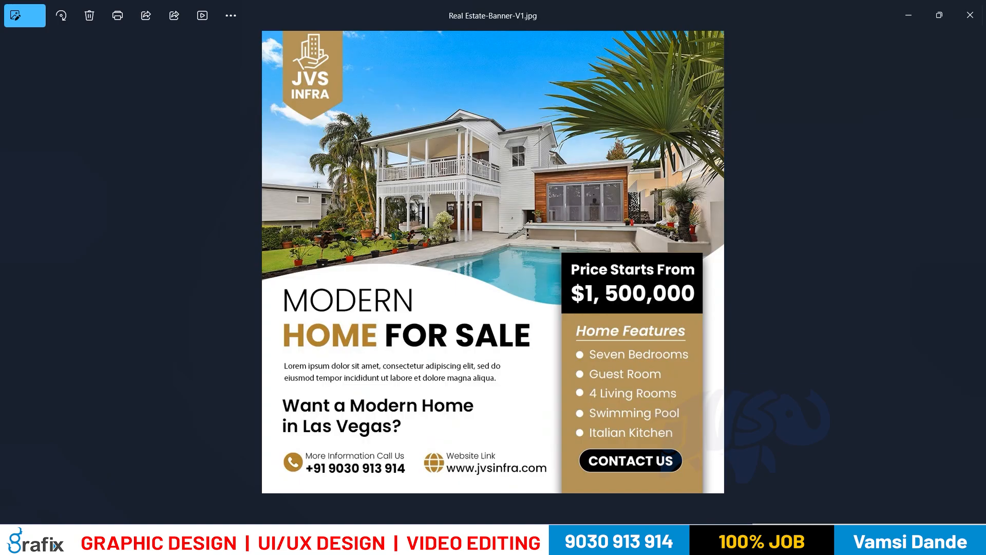
left_click(20, 508)
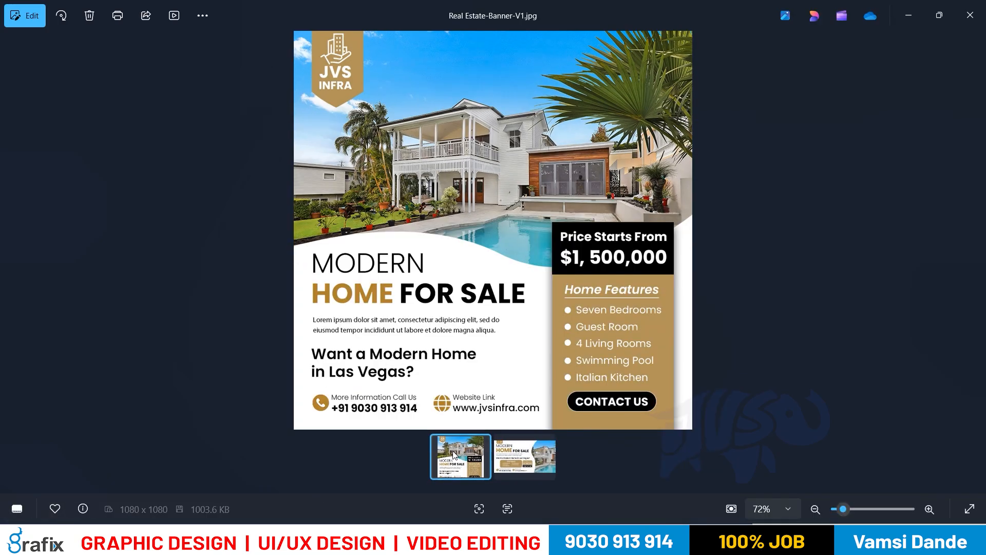
left_click(550, 445)
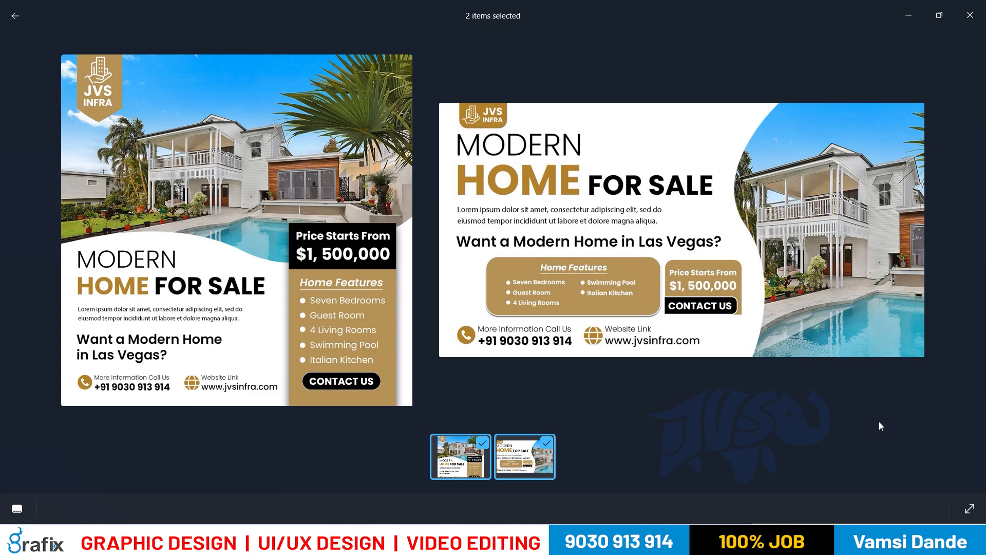
key("Escape")
key("Escape")
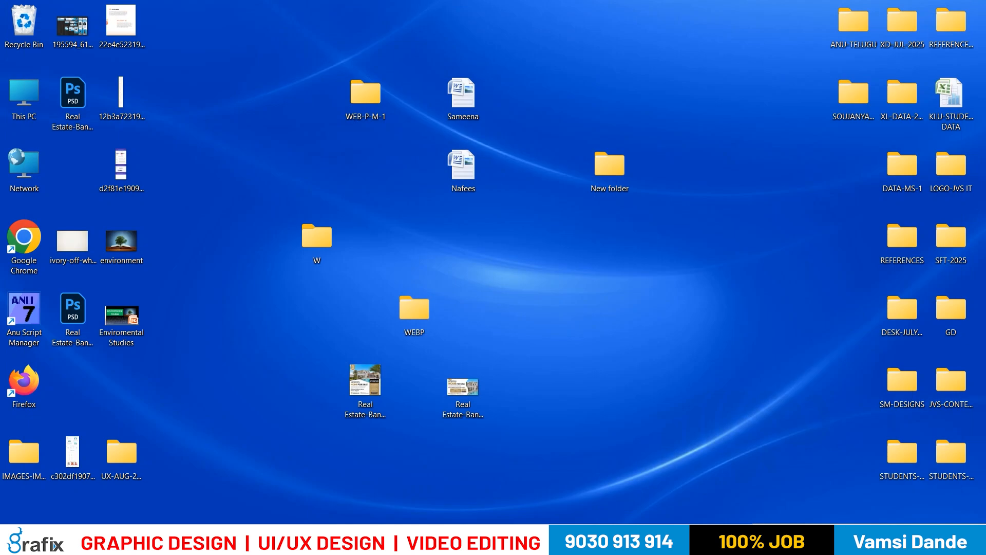
Switch to the SM Sizes.txt notes and look up the story size for Meta platforms
left_click(600, 539)
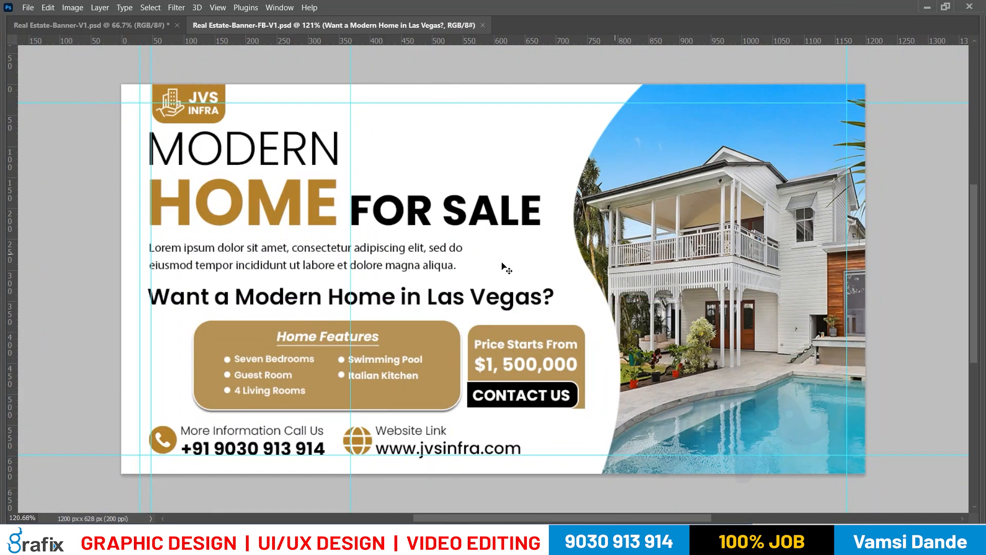
key("alt+Tab")
left_click_drag(302, 338, 832, 366)
left_click(806, 354)
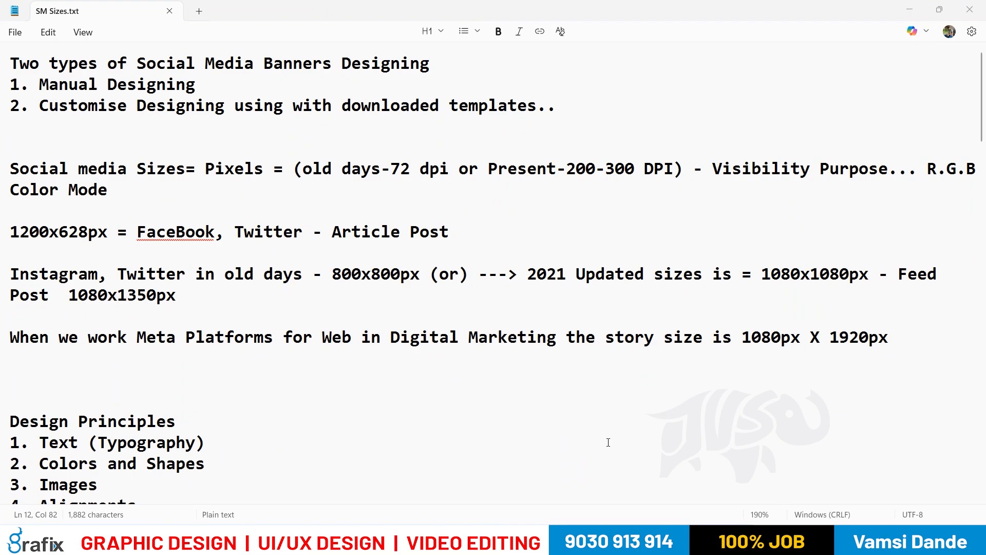
Switch back to Photoshop and create a new 1080 x 1920 px RGB document at 200 ppi
key("super+d")
left_click(596, 539)
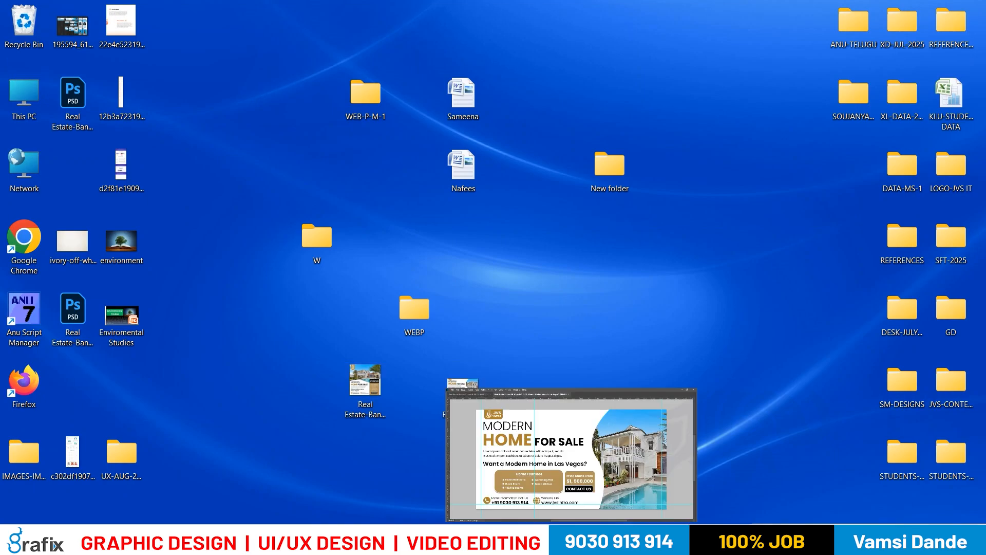
key("ctrl+n")
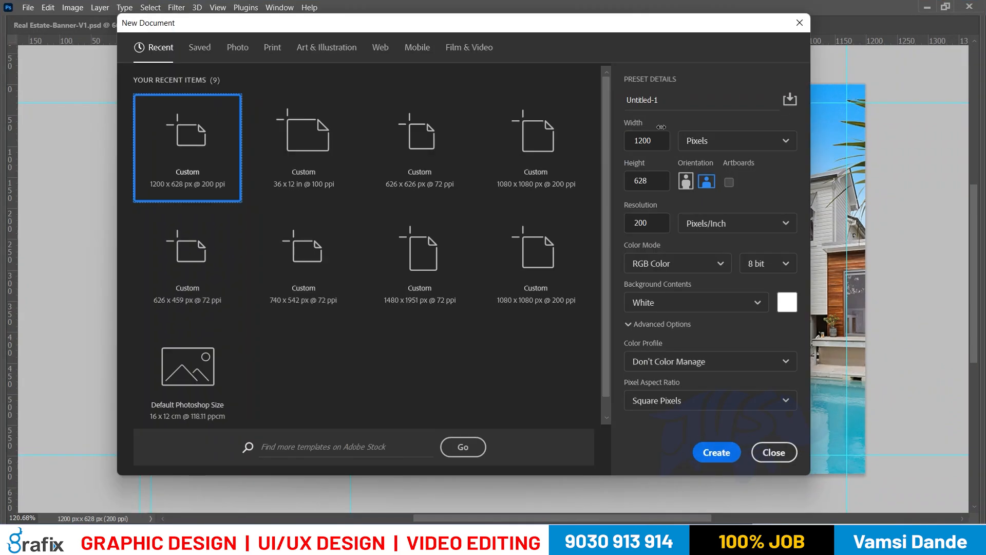
type("1080")
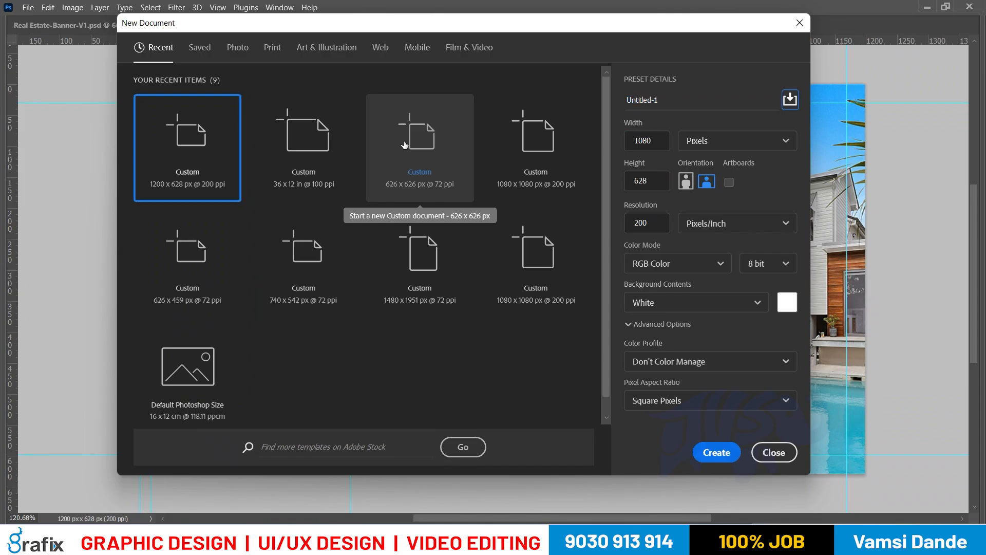
key("Tab")
key("Return")
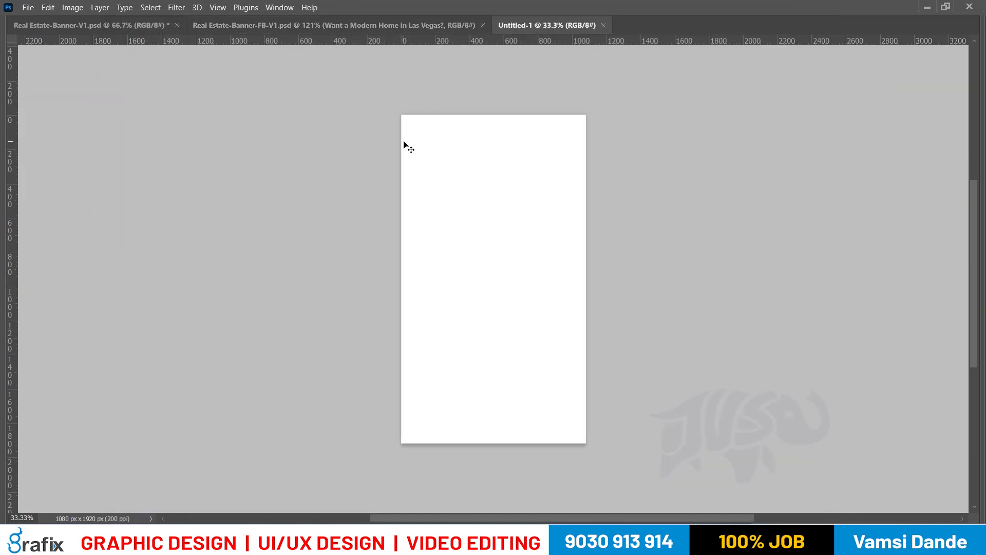
Copy all layers above the Background from Real Estate-Banner-V1.psd into the new story document
left_click(409, 27)
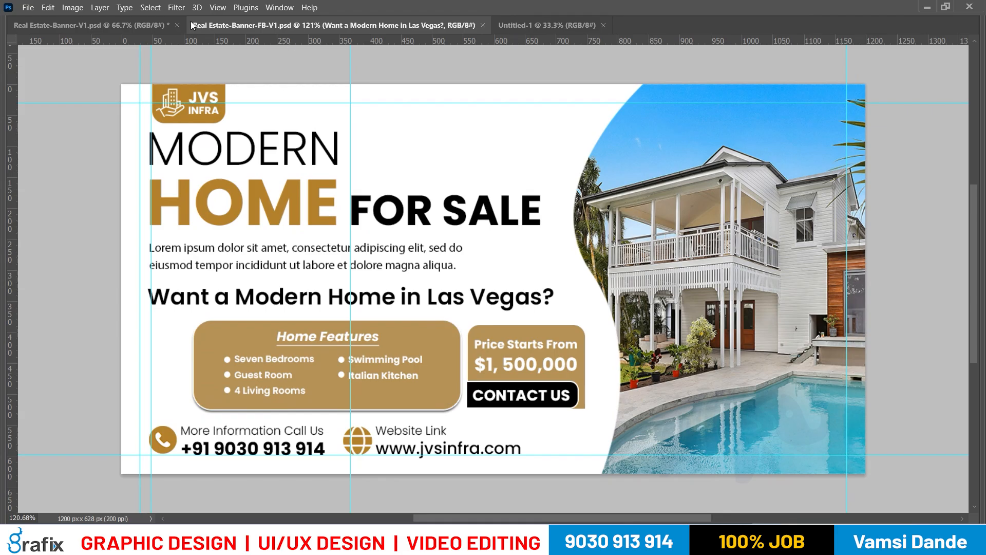
left_click(93, 26)
key("Tab")
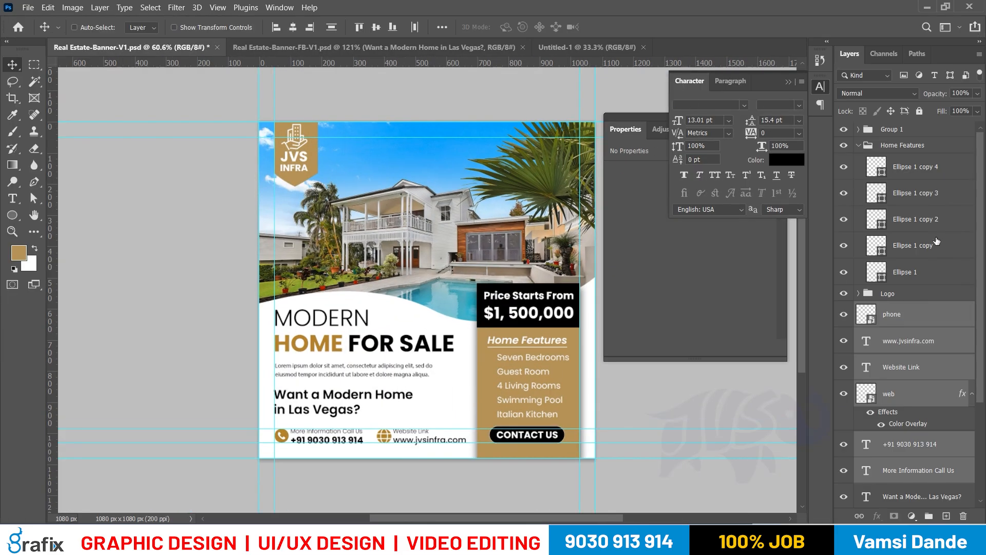
key("ctrl+alt+s")
key("Escape")
left_click(913, 132, "shift")
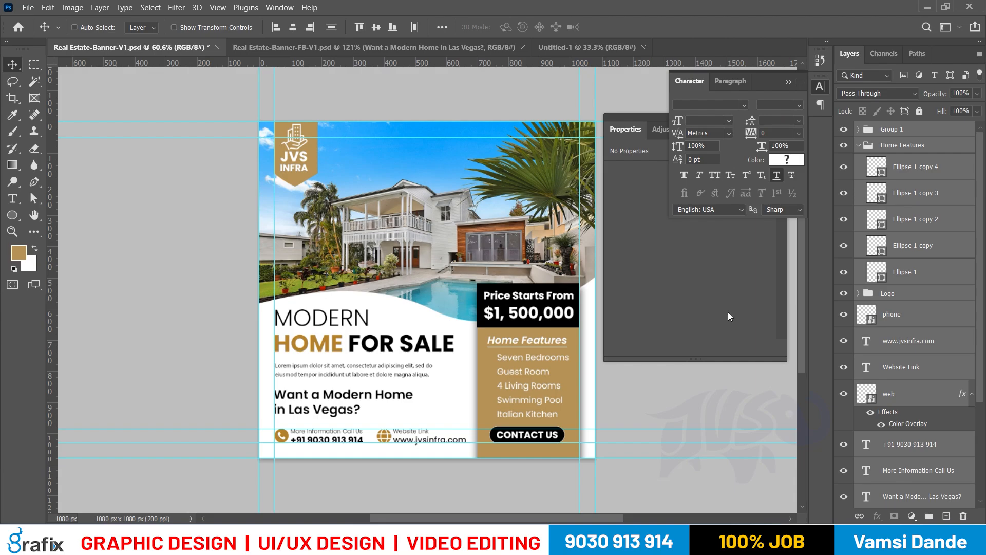
scroll(897, 364, "down", 5)
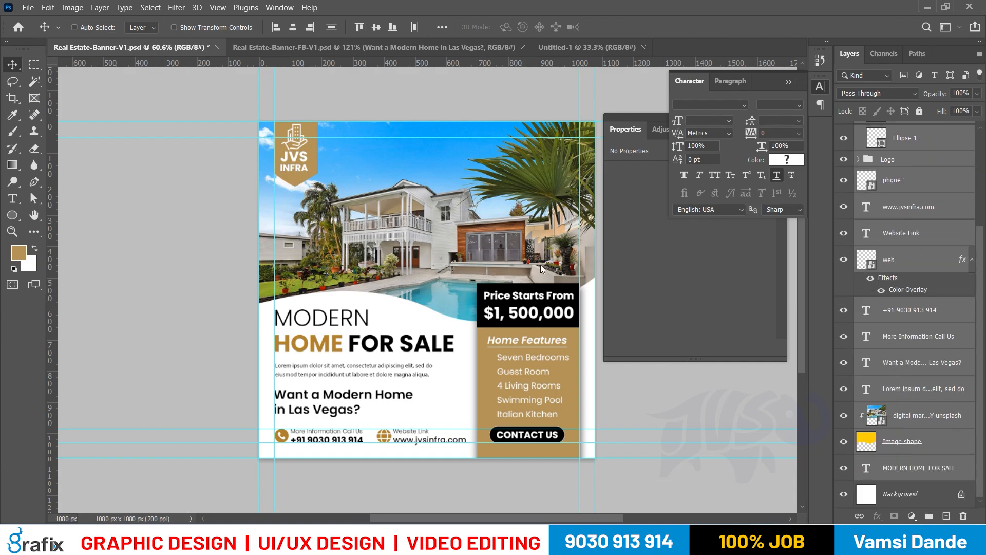
left_click_drag(480, 169, 427, 281)
Move the copied banner artwork up to the top edge of the story canvas
key("ctrl+t")
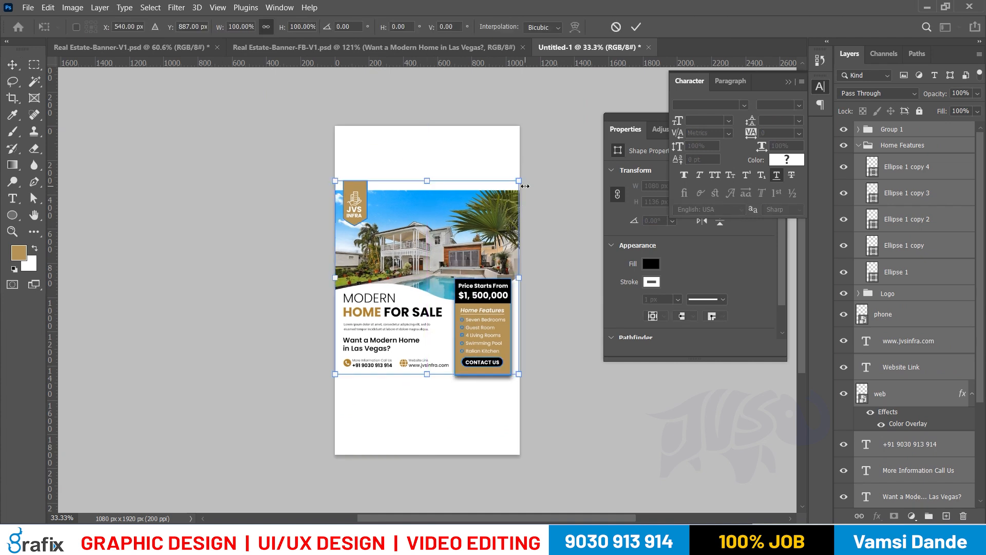
key("Return")
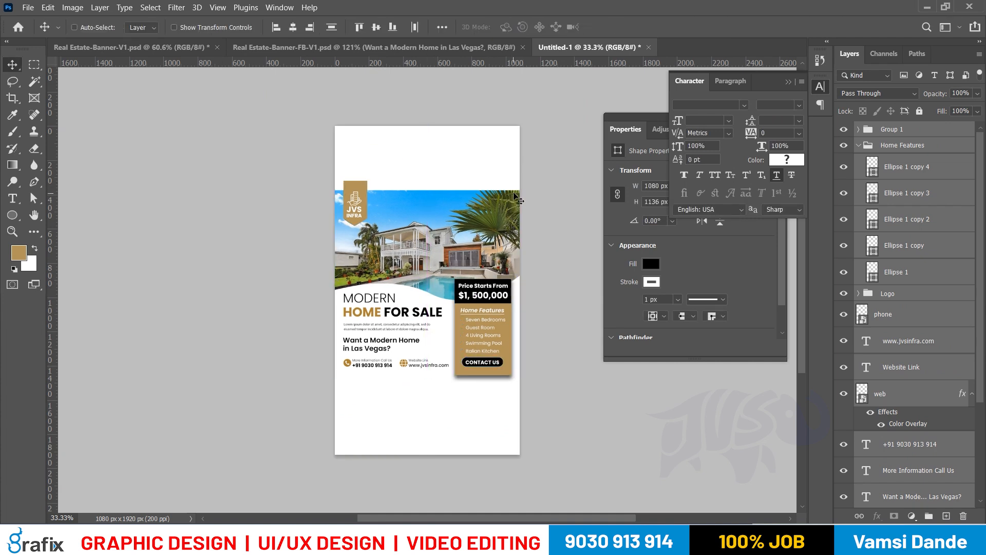
left_click_drag(492, 209, 493, 149)
Select the Image-shape layer and stretch its lower edge downward to make the photo area taller
key("ctrl+plus")
right_click(434, 212)
left_click(469, 229)
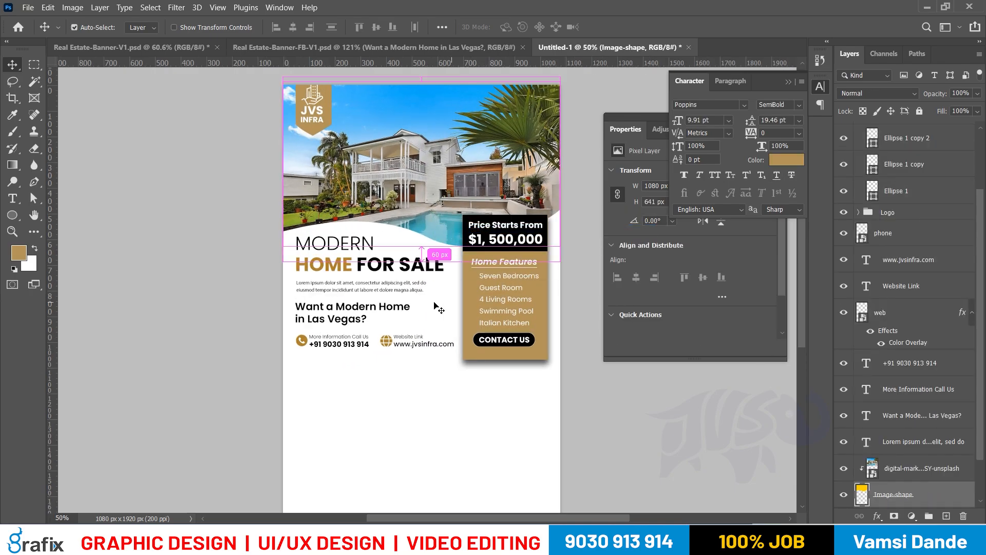
key("ctrl+t")
left_click_drag(421, 246, 421, 278)
key("Return")
left_click_drag(369, 430, 331, 205)
scroll(909, 470, "down", 1)
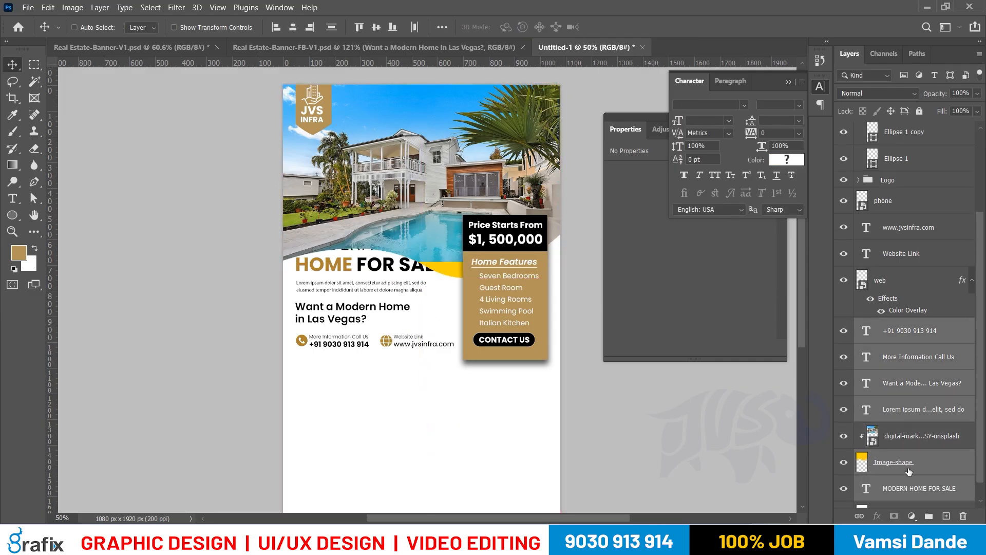
left_click_drag(422, 312, 278, 231)
key("ctrl+z")
scroll(941, 407, "down", 1)
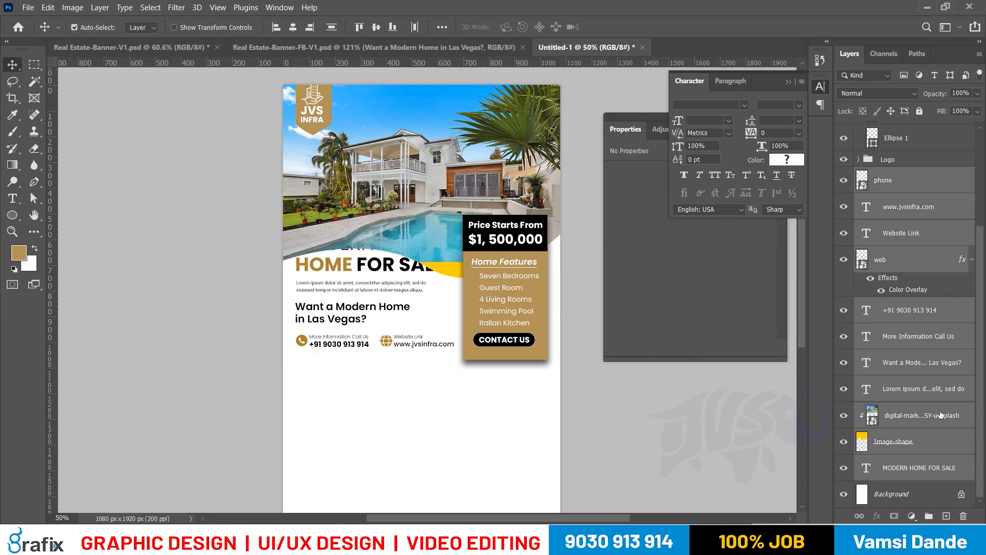
left_click_drag(239, 384, 379, 97)
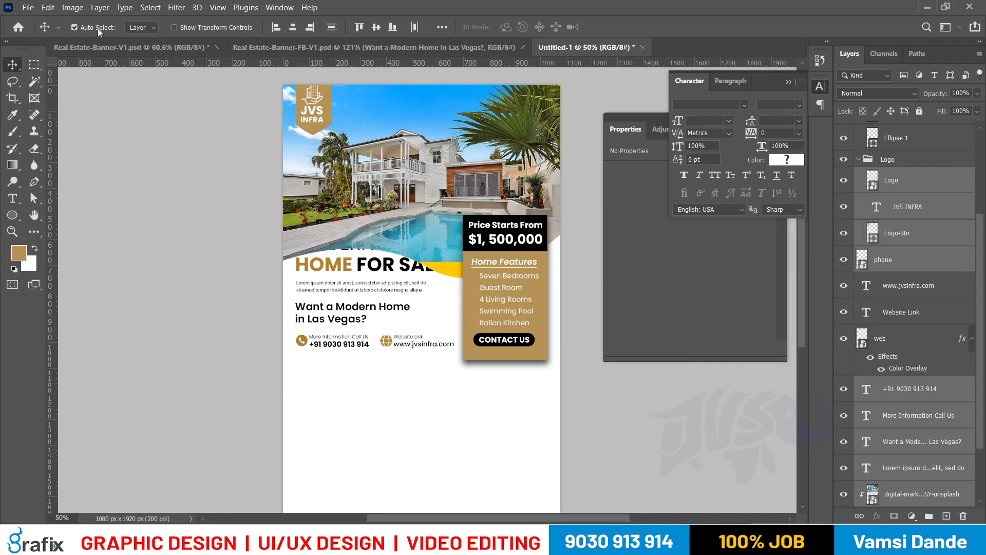
right_click(345, 279)
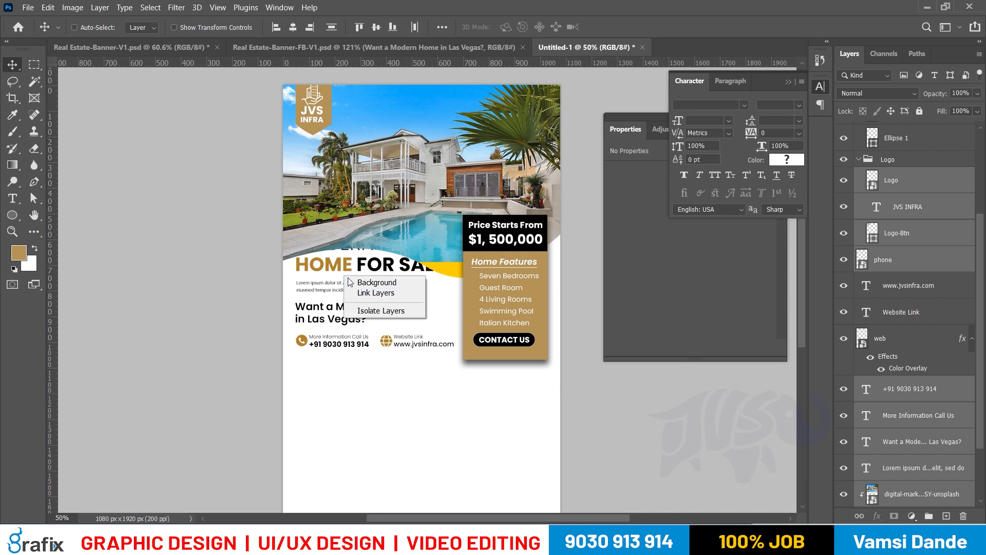
left_click(369, 295)
left_click_drag(395, 421, 296, 183)
left_click_drag(442, 408, 309, 176)
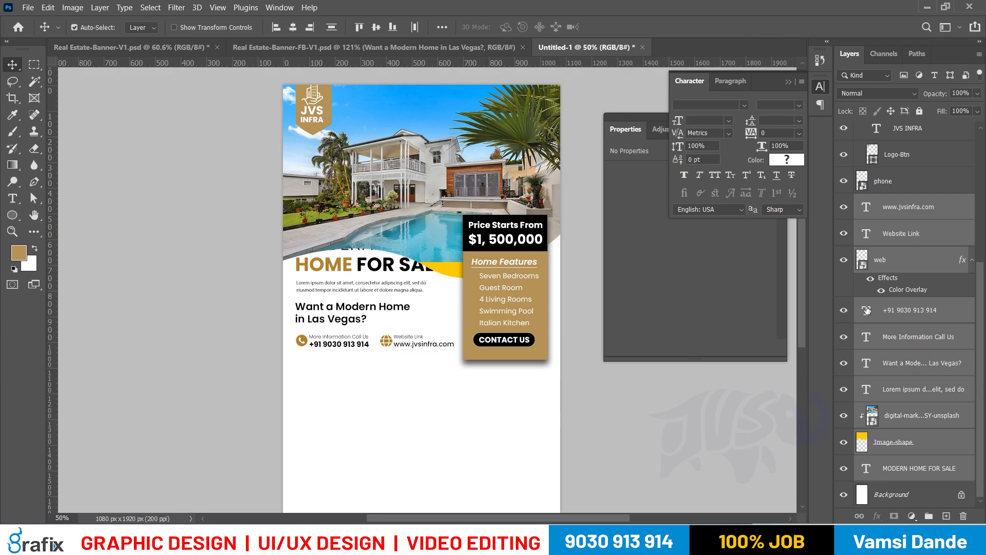
left_click(915, 445, "ctrl")
left_click(924, 429, "ctrl")
left_click_drag(358, 291, 361, 354)
key("ctrl+z")
Select the headline, paragraph, question and contact layers without Image-shape and move them down below the curved photo edge
left_click_drag(435, 432, 287, 218)
left_click(912, 430, "ctrl")
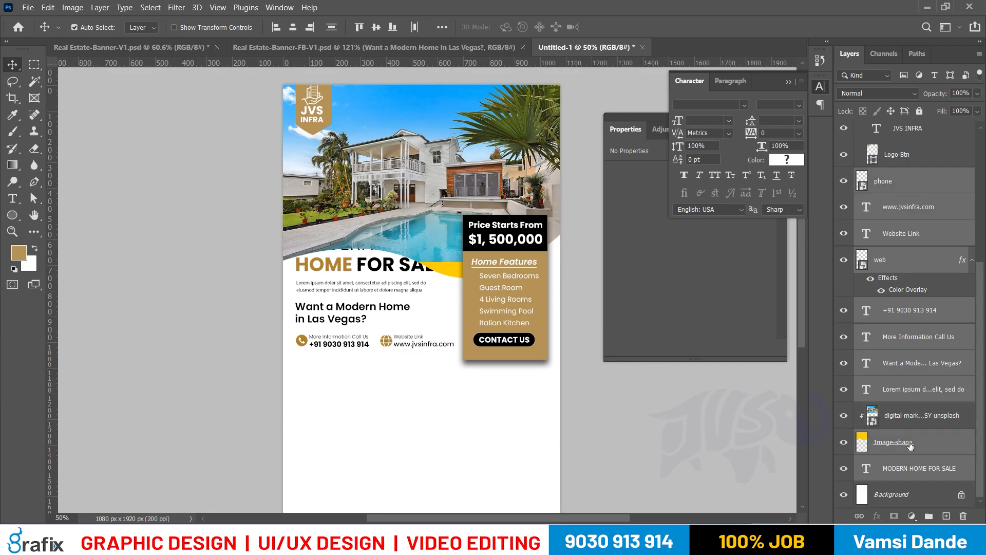
left_click(911, 445, "ctrl")
left_click_drag(415, 296, 419, 339)
left_click_drag(540, 447, 546, 418)
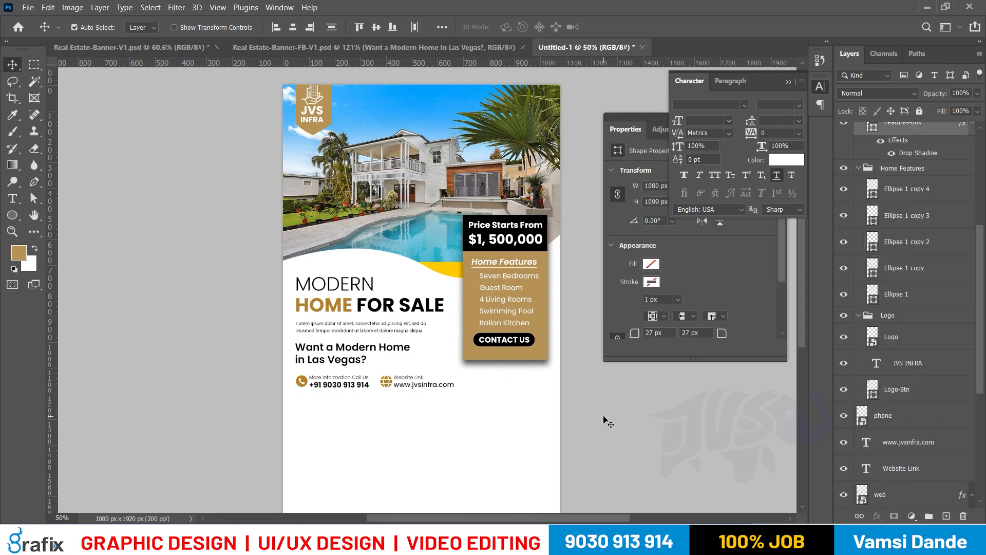
Break the headline text after HOME so FOR SALE sits on its own third line
left_click(359, 307)
key("Return")
left_click(362, 306)
key("Return")
key("t")
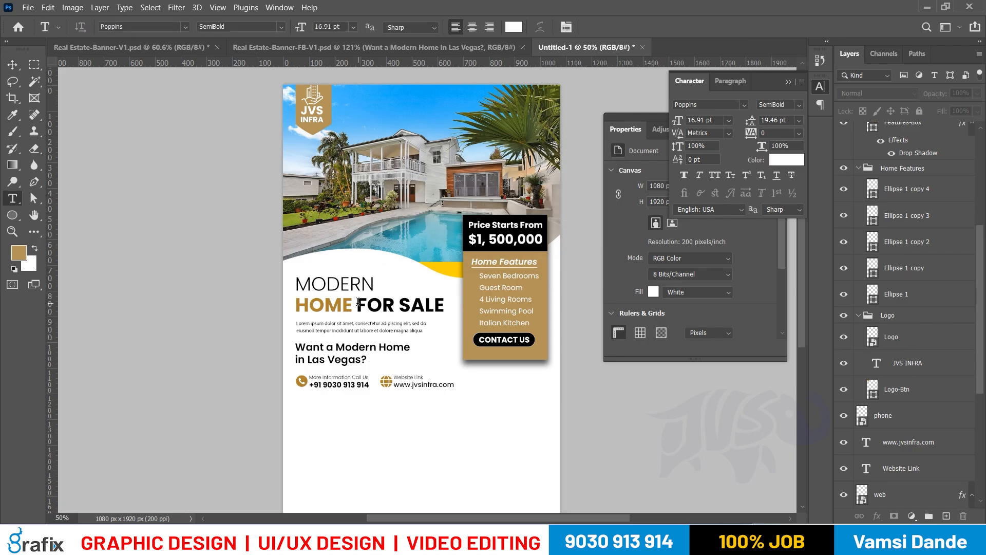
left_click(358, 306)
key("Return")
key("ctrl+Return")
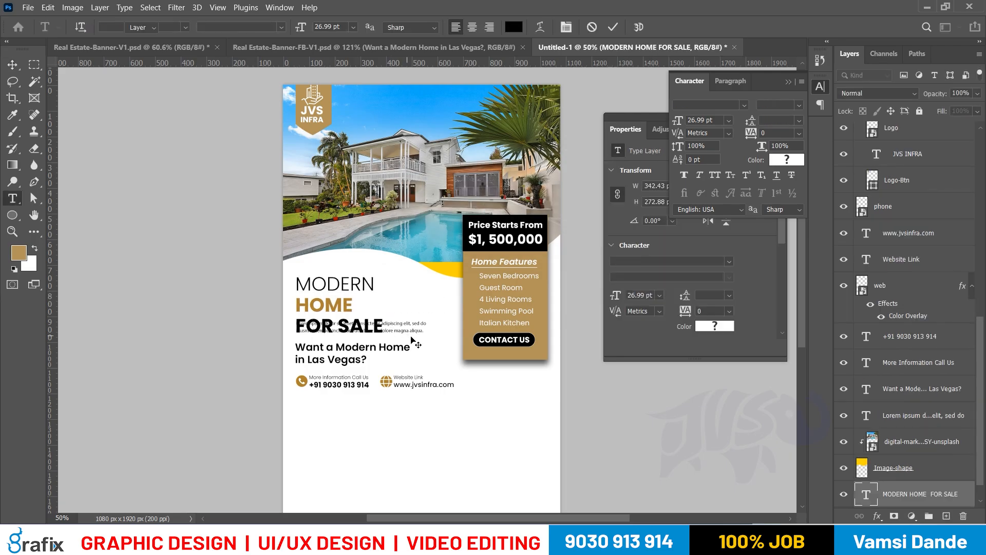
Move the phone and website contact row down to the bottom of the story canvas
key("v")
right_click(371, 354)
left_click(378, 360)
left_click_drag(274, 418, 440, 392)
scroll(290, 298, "down", 3)
left_click_drag(425, 261, 422, 423)
key("ctrl+t")
key("Return")
left_click_drag(441, 434, 448, 435)
Group the phone and website layers, then shift and enlarge the group across the bottom of the canvas
left_click_drag(539, 475, 233, 409)
key("ctrl+g")
left_click_drag(420, 440, 412, 440)
key("ctrl+t")
left_click_drag(507, 431, 520, 430)
key("Return")
Select the "Want a Modern Home in Las Vegas?" layer and move it down into the empty area above the contact row
right_click(350, 239)
left_click(390, 243)
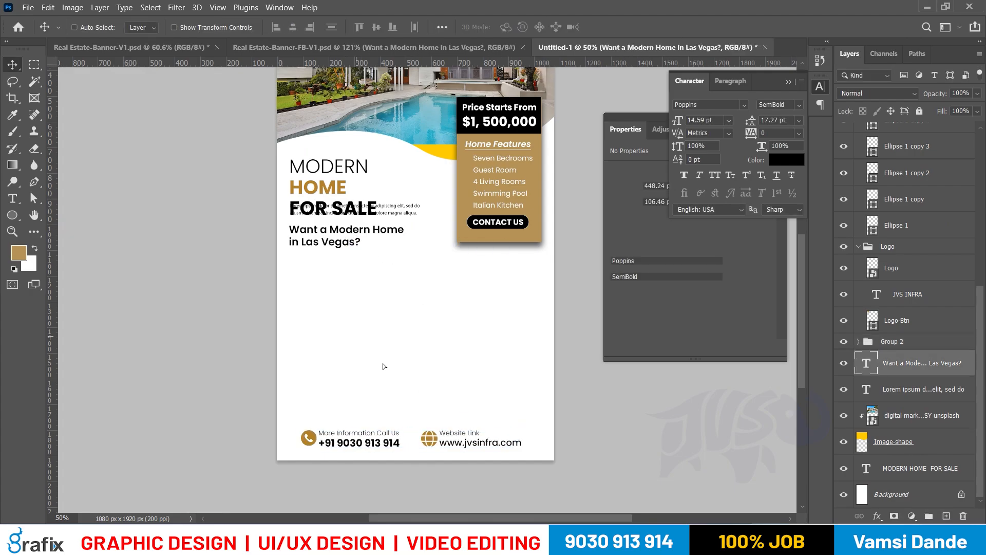
left_click_drag(384, 366, 463, 492)
Enlarge the question text to 19.83 pt and increase its leading to 25.66 pt
key("t")
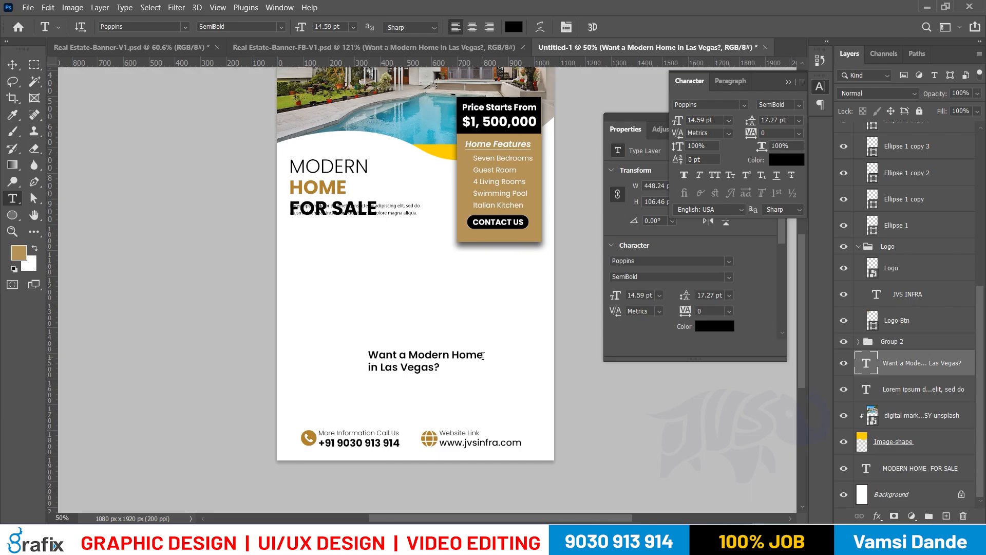
key("ctrl+a")
key("ctrl+shift+period")
key("ctrl+shift+period")
key("ctrl+shift+period")
key("ctrl+shift+period")
key("ctrl+shift+period")
key("ctrl+shift+period")
key("ctrl+shift+period")
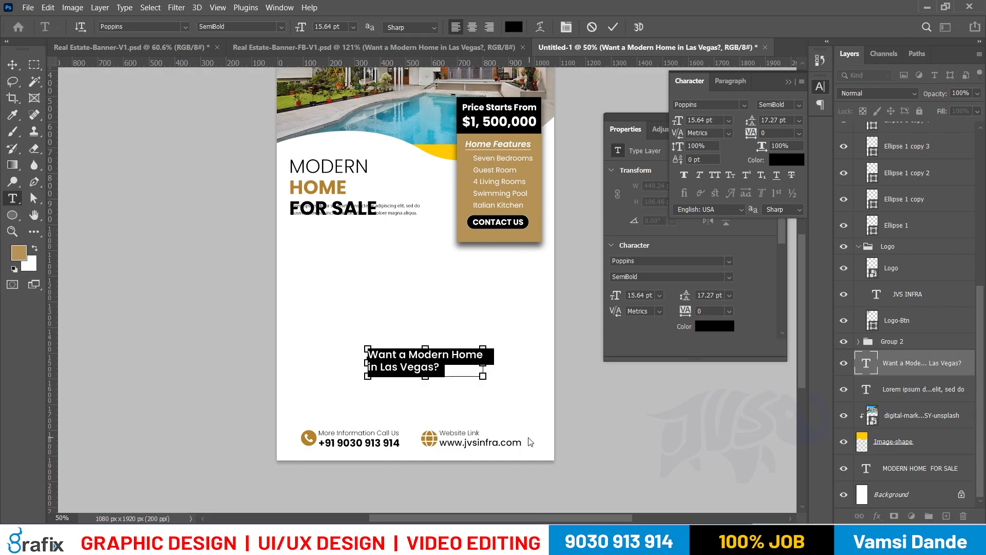
key("alt+Down")
key("alt+Down")
key("alt+Down")
key("alt+Down")
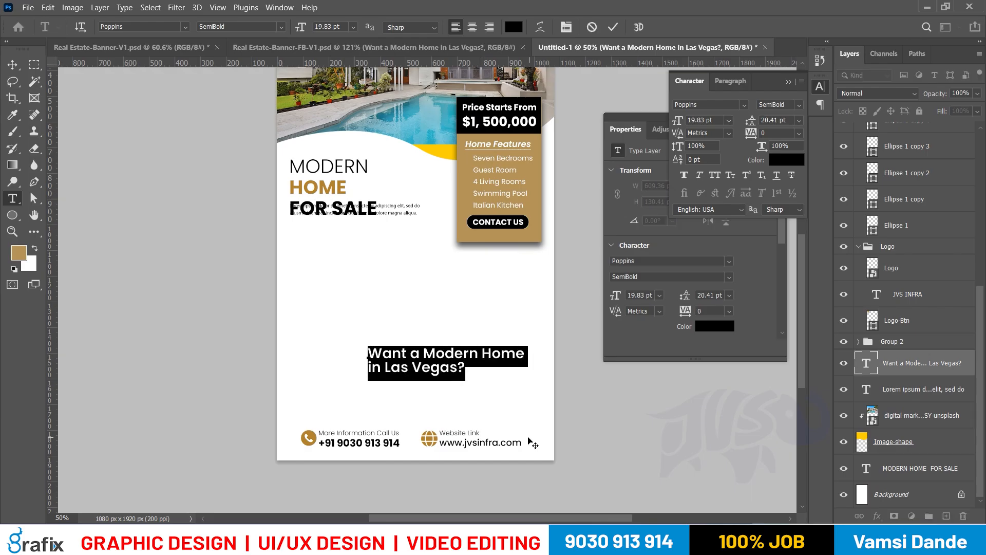
Centre-align the question text and place it just above the contact row near the middle of the canvas
key("ctrl+shift+c")
key("ctrl+Return")
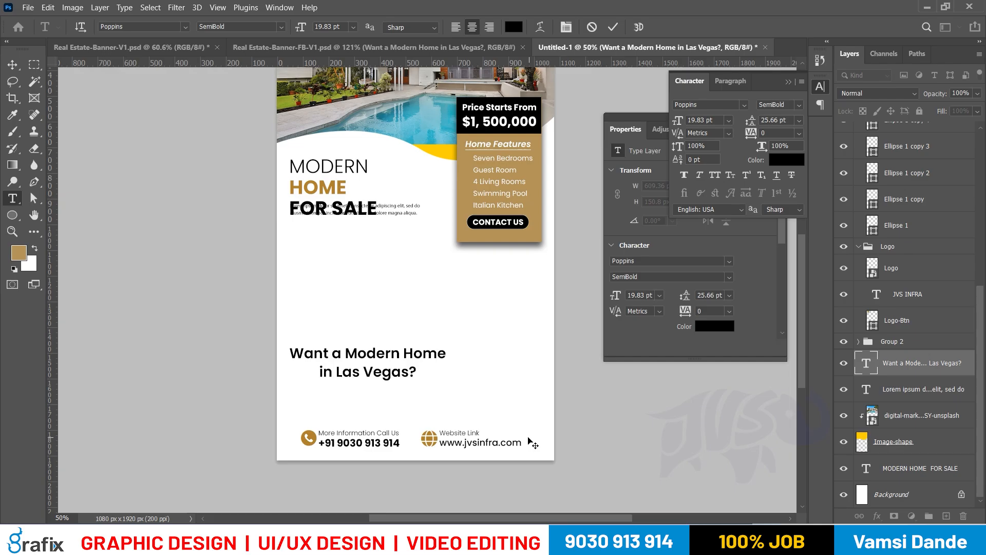
key("v")
left_click_drag(362, 328, 429, 374)
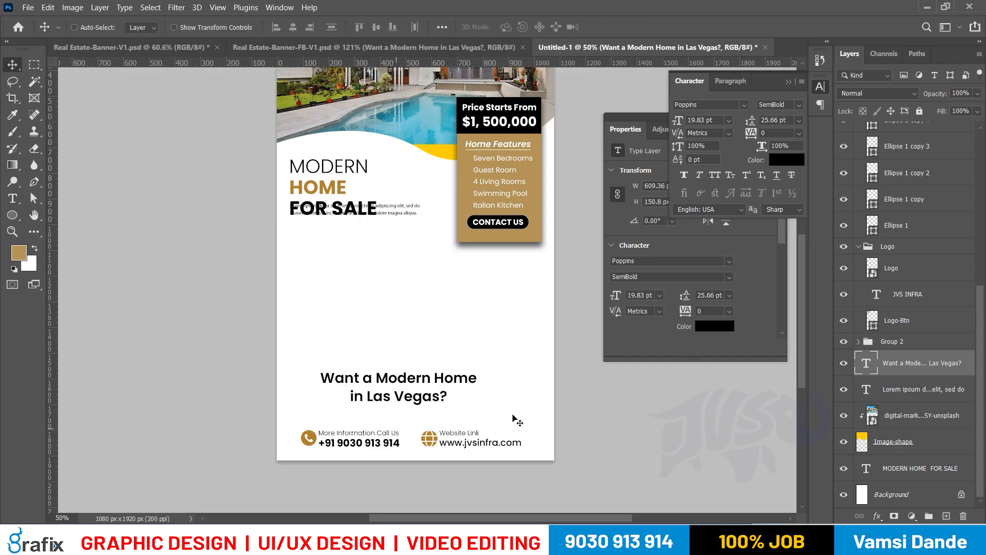
Draw a horizontal line about 920 px wide with a 1 px black stroke between the question and the contact row
left_click_drag(13, 215, 56, 264)
mouse_move(292, 414)
left_mouse_down()
mouse_move(528, 413)
mouse_move(571, 374)
left_mouse_up()
key("v")
key("a")
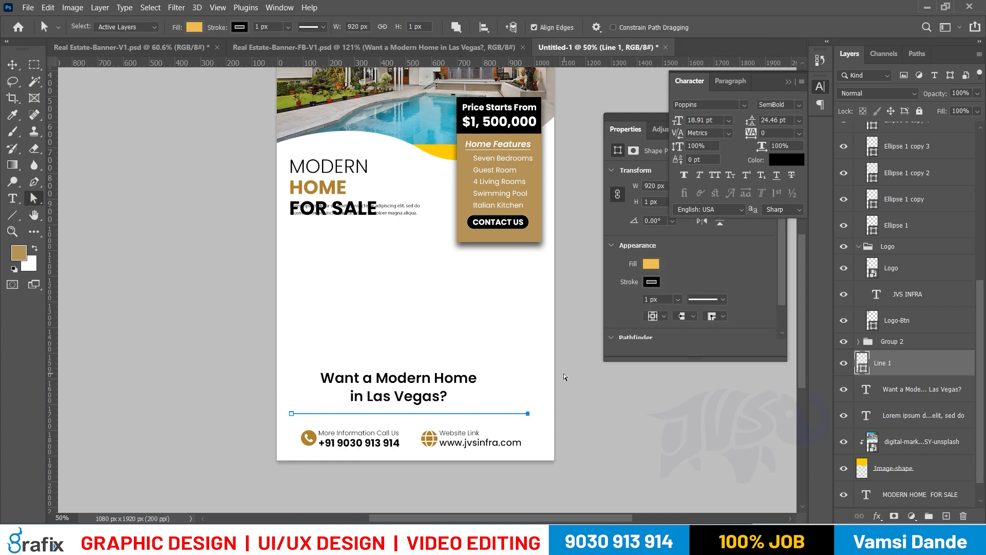
Rasterize the line layer and fade both of its ends with a soft 500 px eraser
key("v")
right_click(928, 365)
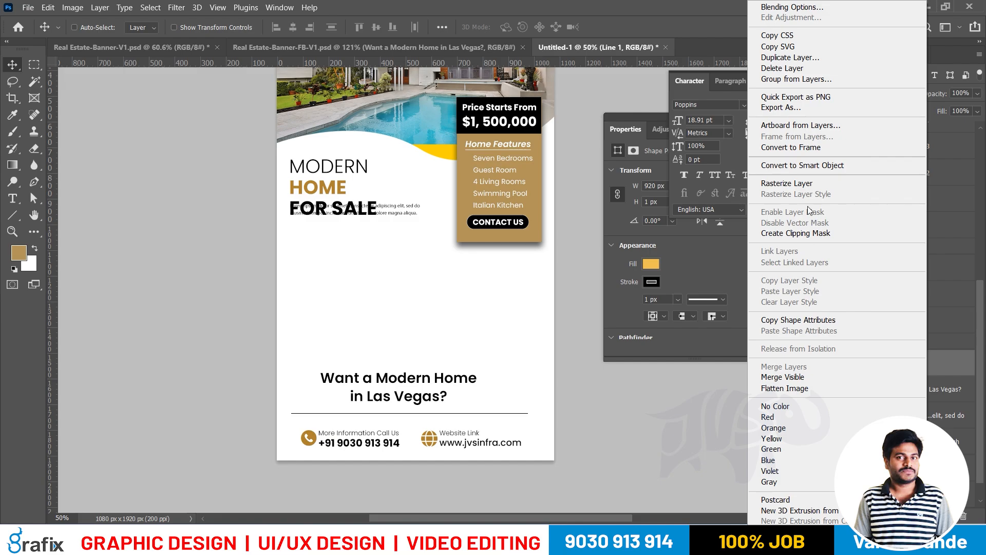
left_click(787, 184)
key("e")
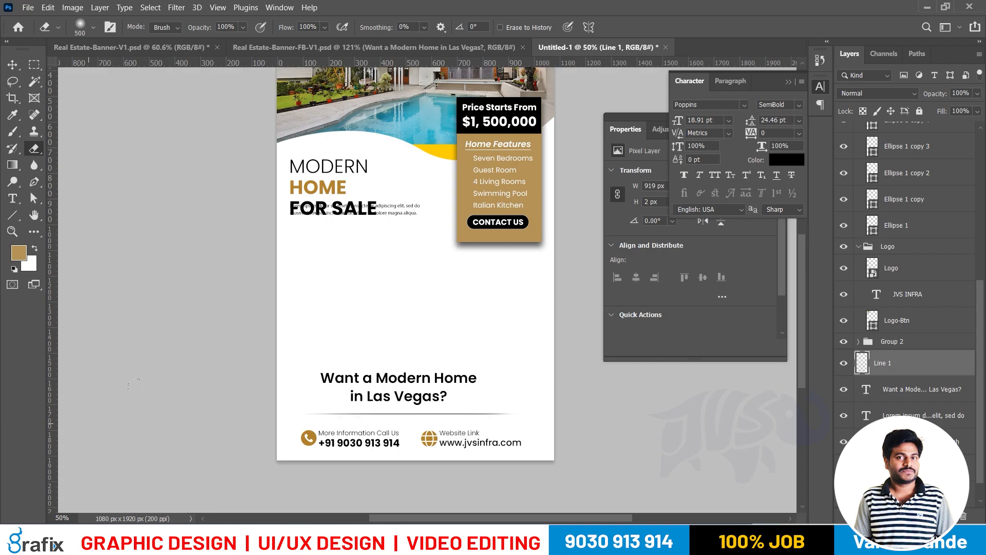
key("v")
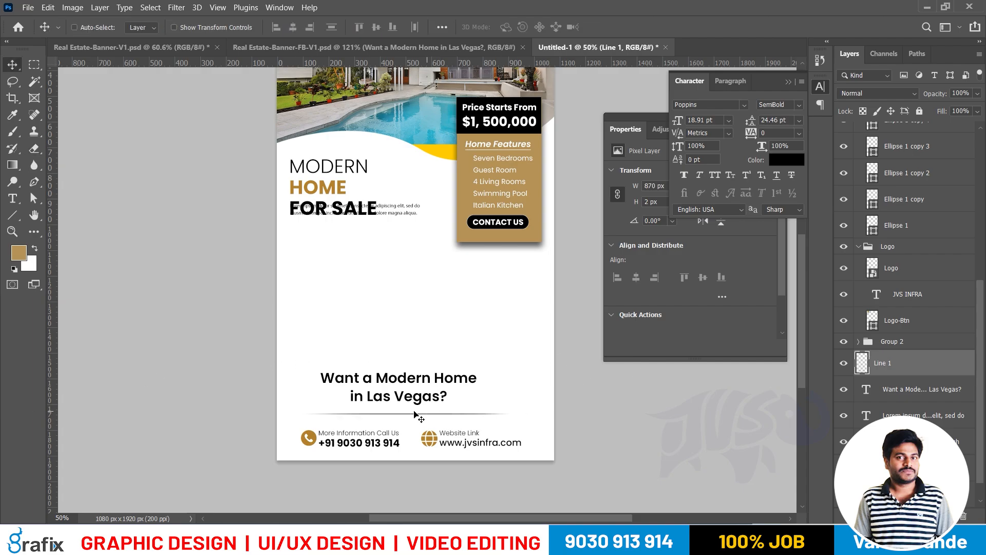
Adjust the divider line's height above the contact row and set its opacity to 50%
left_click_drag(411, 414, 410, 420)
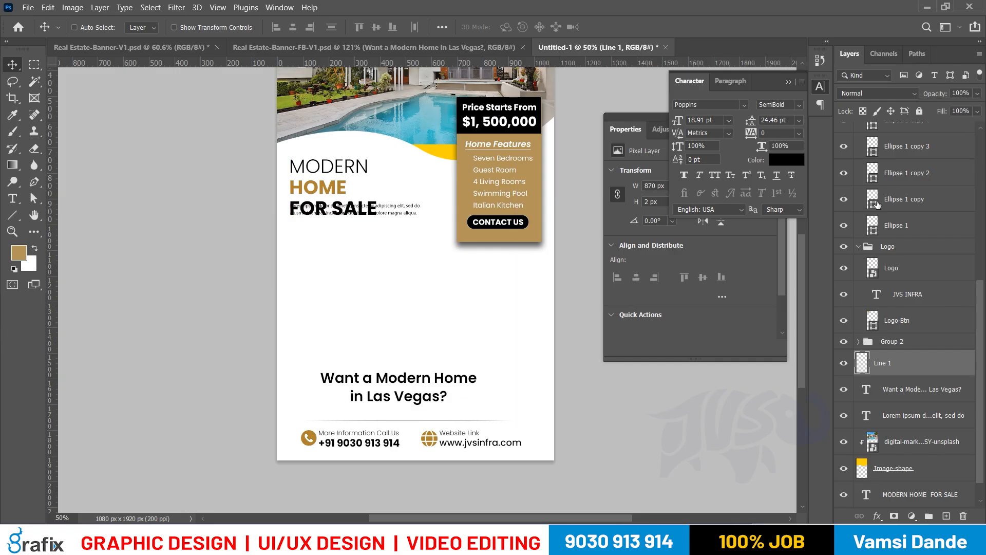
key("5")
left_click_drag(438, 440, 534, 459)
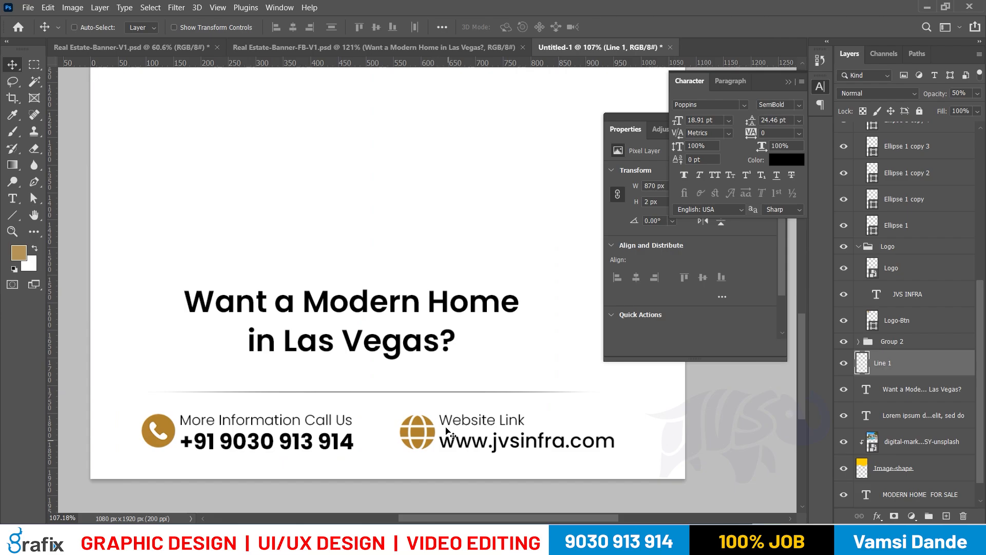
key("ctrl+1")
key("Up")
key("Up")
key("Up")
Select the phone and website layers of the contact row and nudge them up toward the divider line
left_click_drag(177, 475, 596, 414)
key("shift+Up")
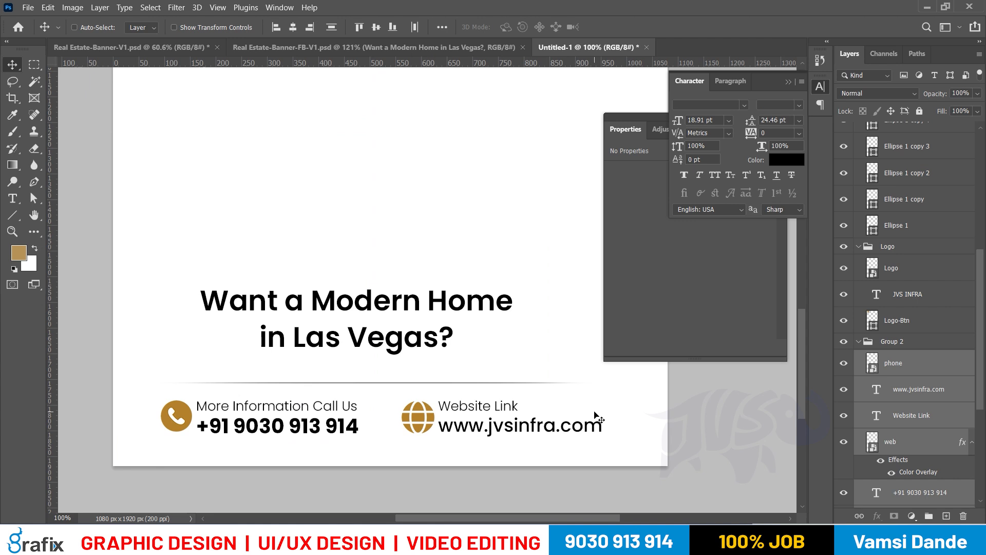
key("ctrl+0")
right_click(512, 320)
left_click(525, 333)
left_click_drag(522, 329, 507, 329)
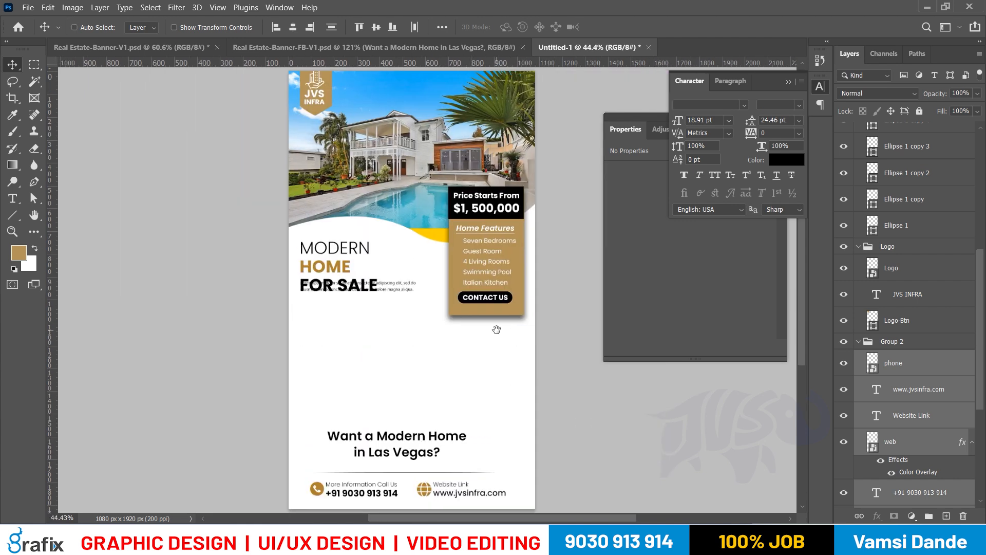
Add a vertical guide at 40 px
left_click(219, 8)
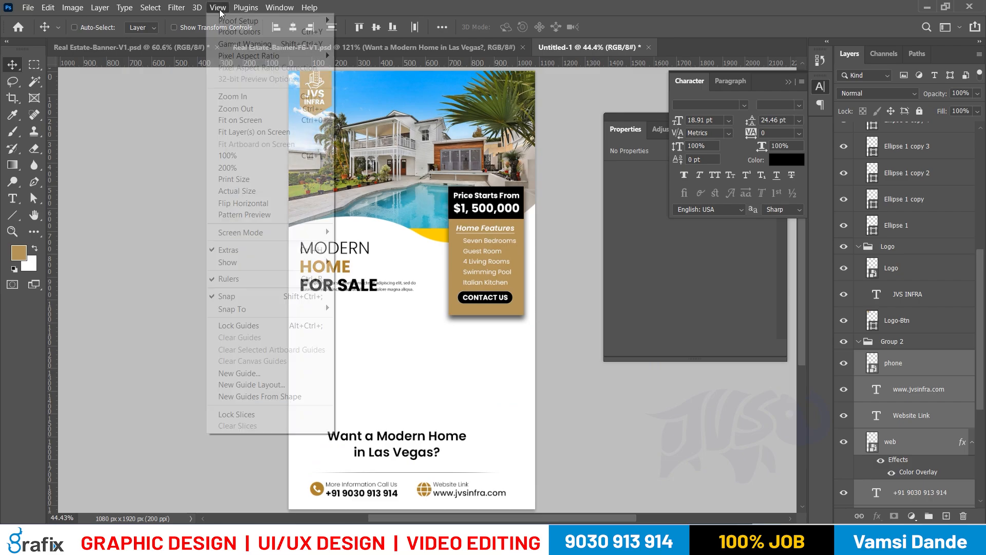
left_click(279, 374)
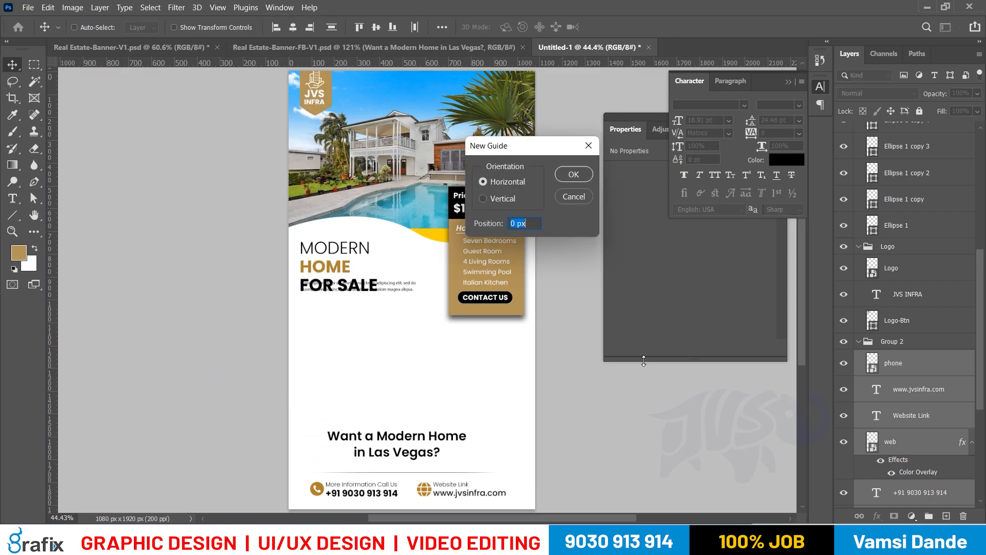
key("alt+Tab")
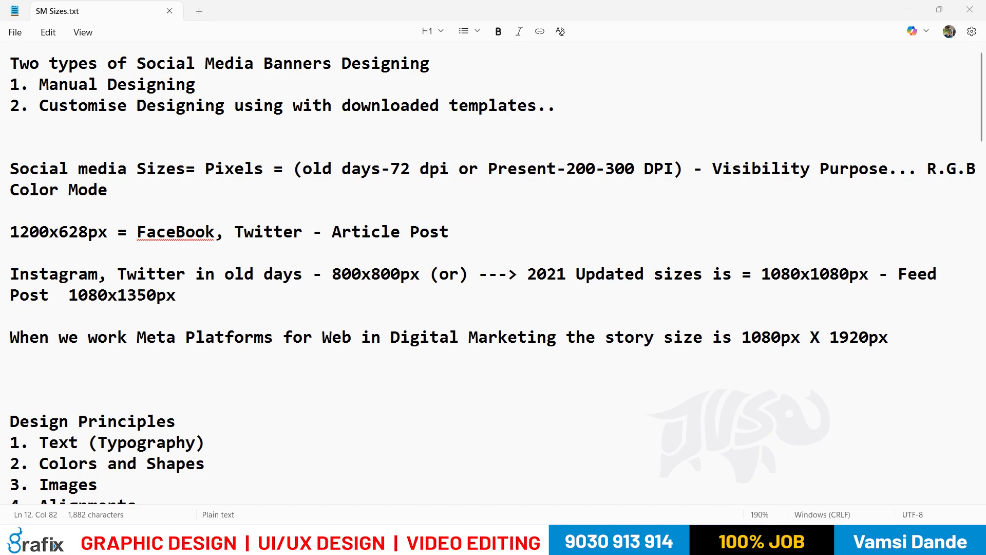
mouse_move(664, 542)
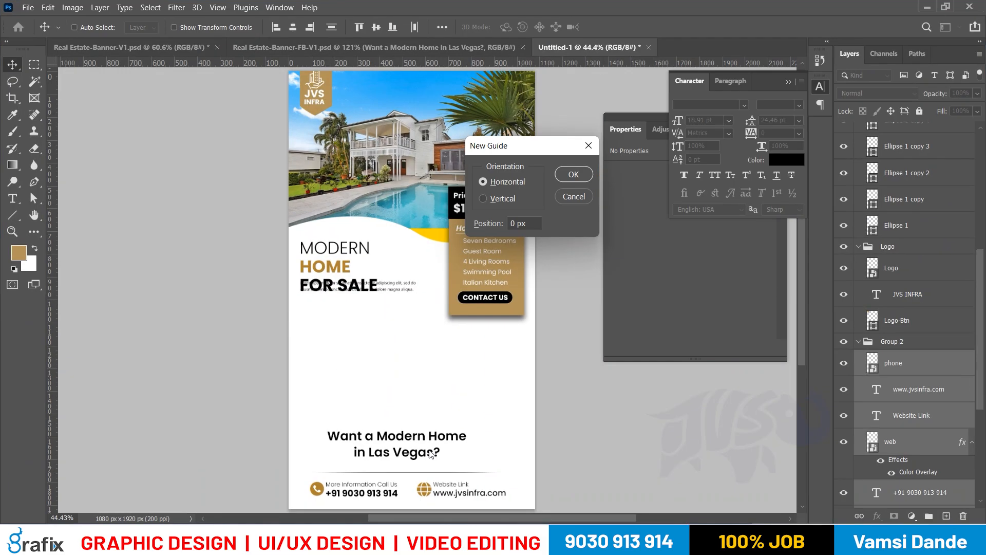
left_click(502, 198)
double_click(524, 223)
type("40")
key("Return")
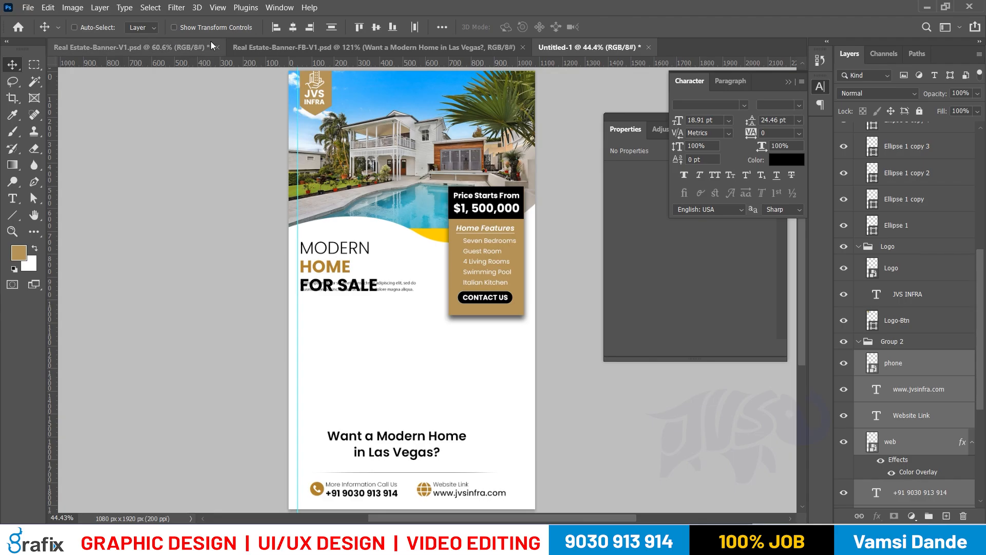
Add a second vertical guide at 1040 px
left_click(218, 7)
left_click(267, 373)
type("1040")
key("Return")
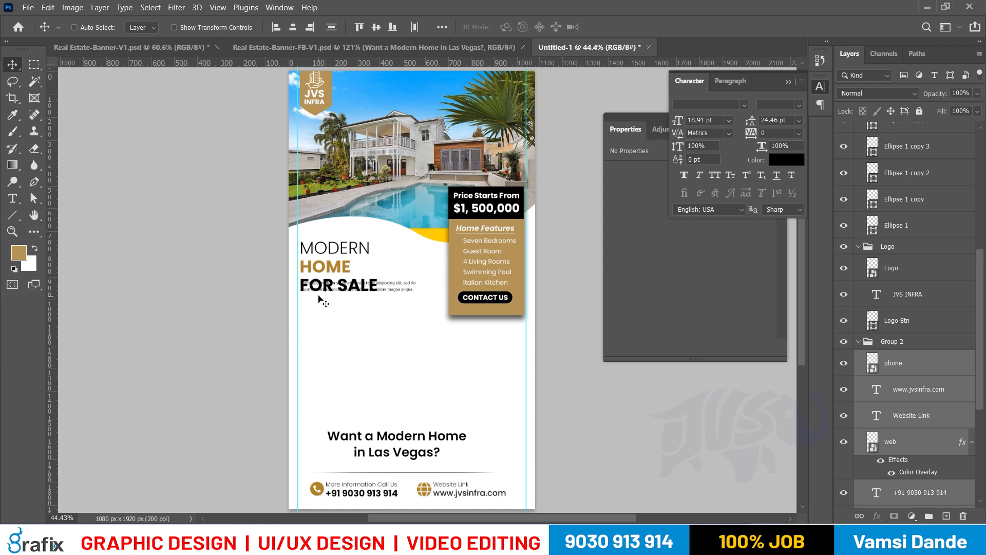
Add a horizontal guide at 40 px near the canvas's upper edge
left_click(217, 7)
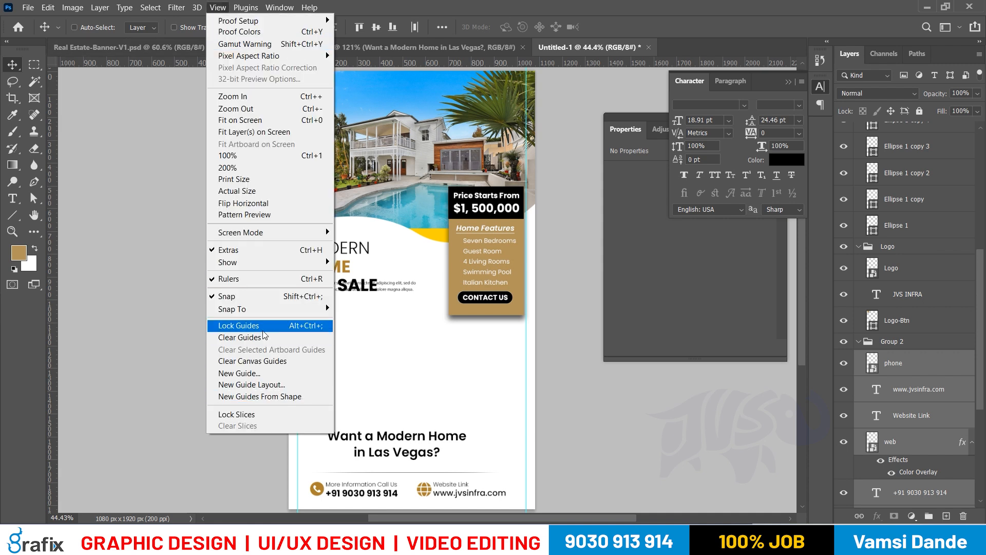
left_click(263, 374)
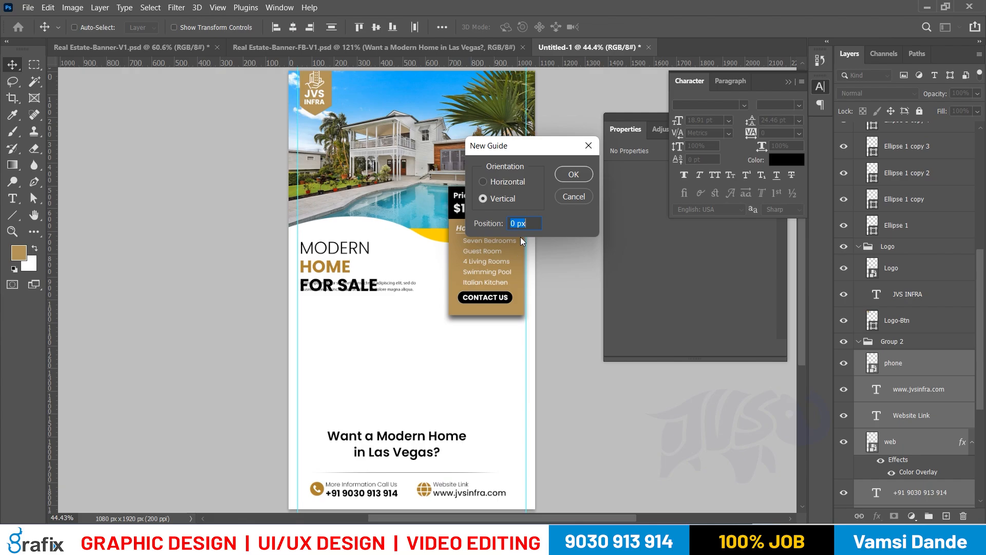
left_click(573, 174)
Check the story height in the size notes, then open Calculator and compute 1920 - 40
left_click(218, 7)
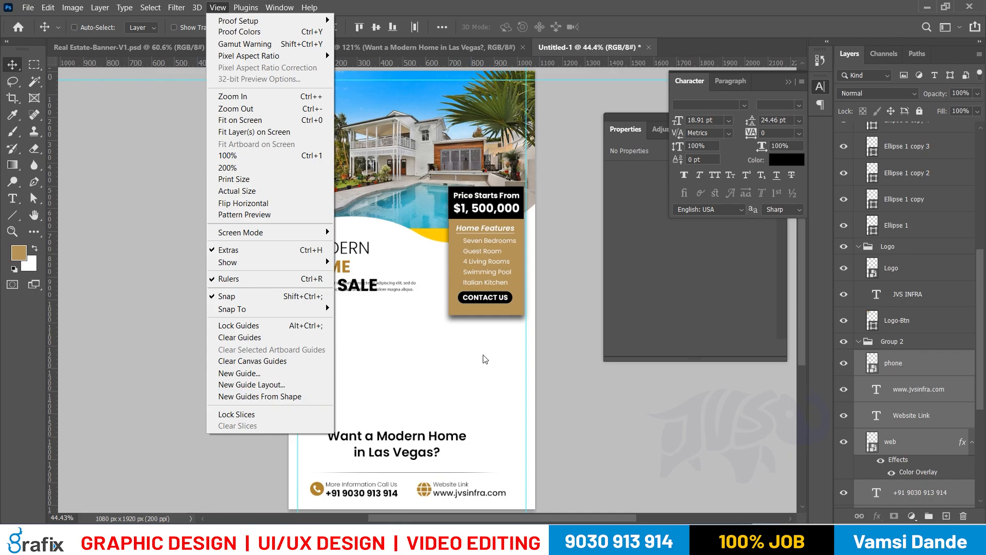
key("super+r")
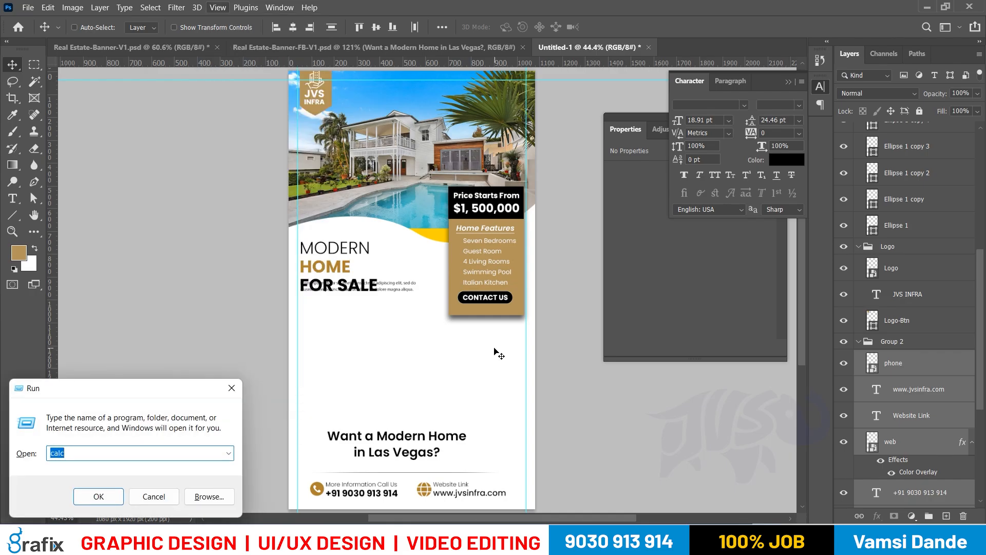
left_click(581, 513)
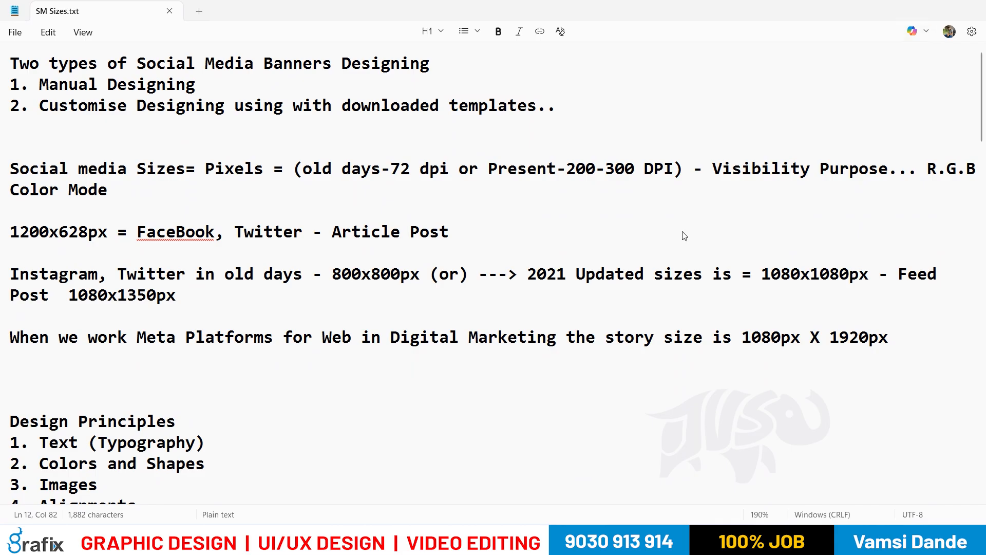
key("alt+Tab")
key("super+r")
type("calc")
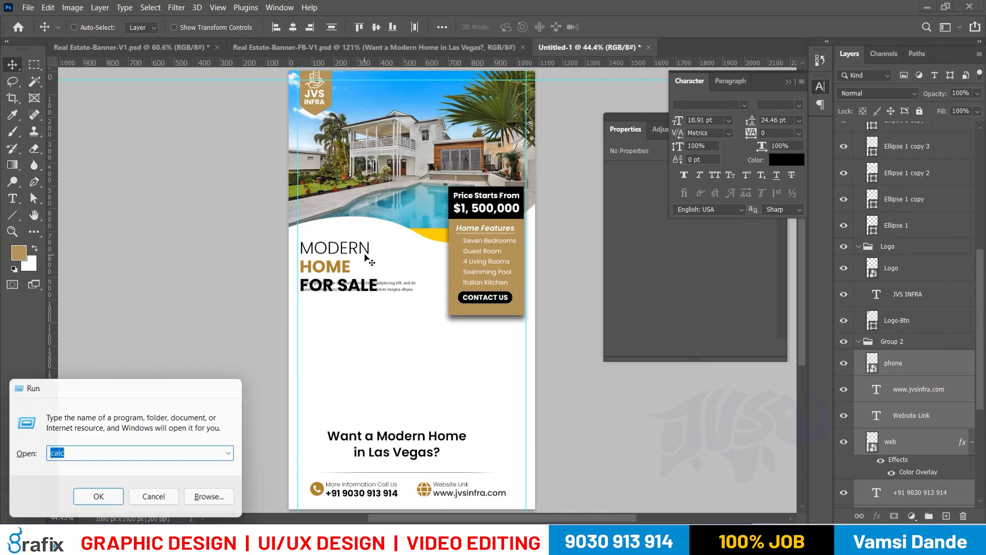
key("Return")
type("19")
type("020-40")
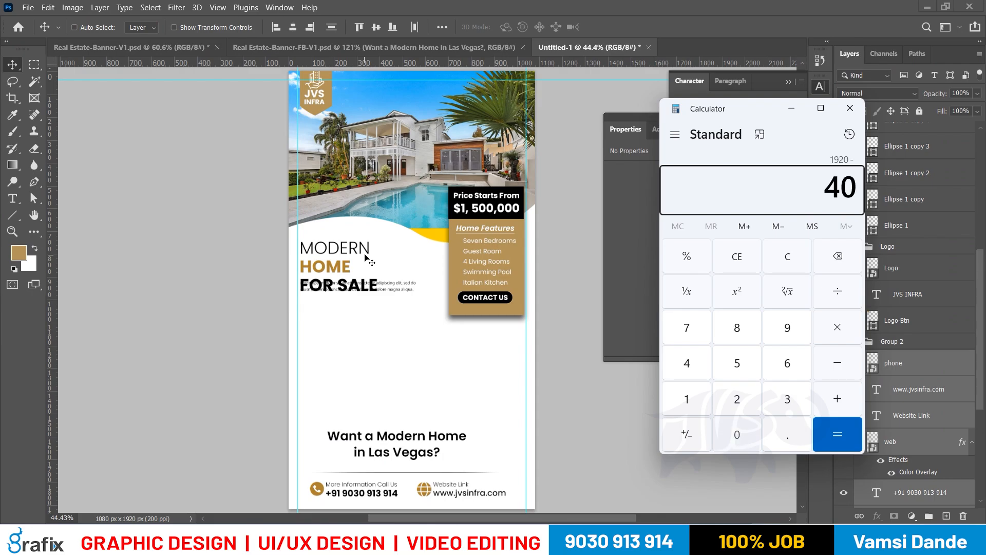
key("Return")
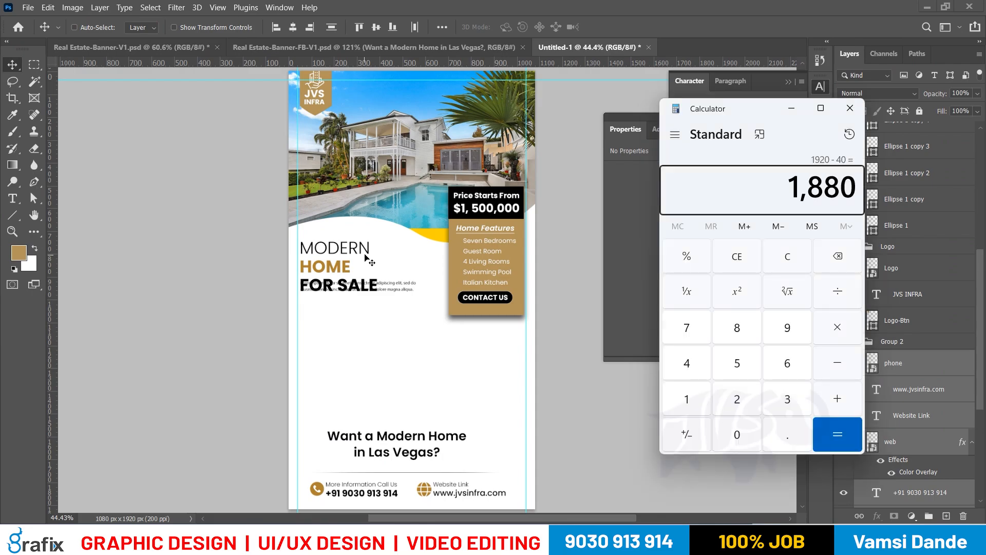
Return to Photoshop and add a horizontal guide at 1880 px
left_click(366, 285)
left_click(217, 7)
left_click(271, 372)
type("1880")
key("Return")
Select the contact row layers and move them down so the text rests on the lower horizontal guide
left_click_drag(461, 452, 422, 204)
left_click_drag(442, 260, 644, 400)
scroll(398, 303, "left", 10)
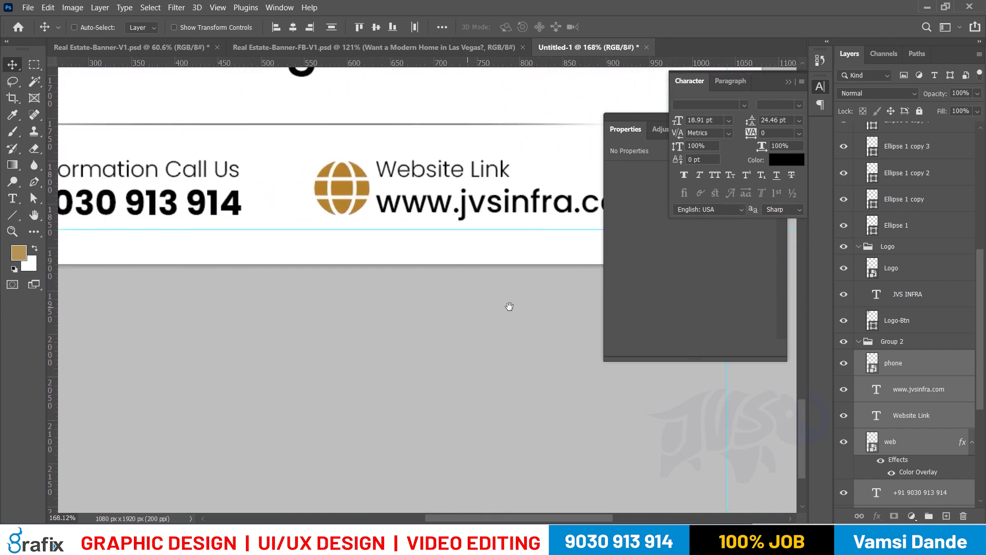
key("Tab")
left_click_drag(755, 290, 147, 144)
left_click_drag(517, 147, 519, 162)
scroll(519, 162, "down", 3)
Shift the divider line toward the left margin guide and stretch it to about 1010 px wide
left_click_drag(644, 137, 524, 135)
key("ctrl+t")
left_click_drag(733, 136, 771, 136)
key("Return")
Centre the divider line horizontally on the canvas, then clear the selection
key("ctrl+a")
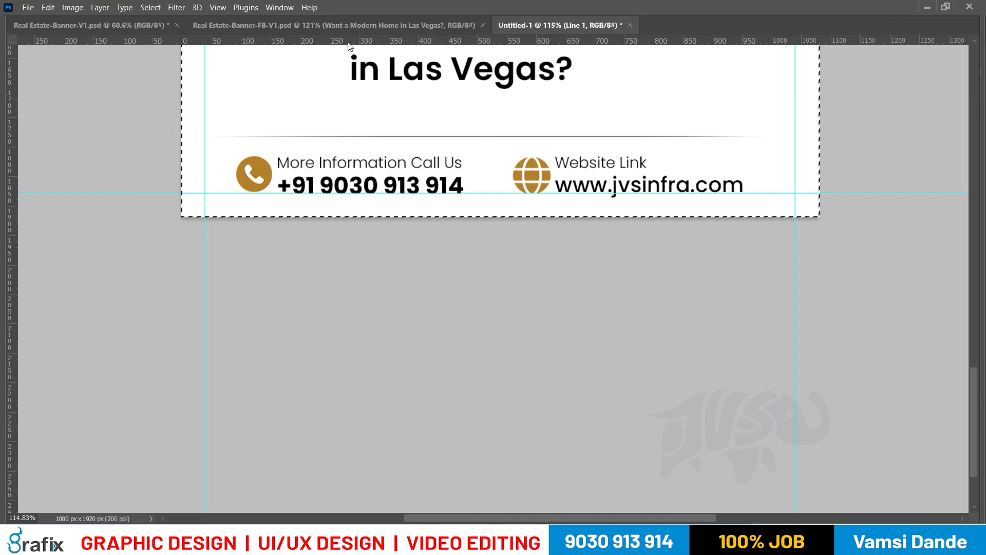
key("Tab")
left_click(294, 28)
key("ctrl+d")
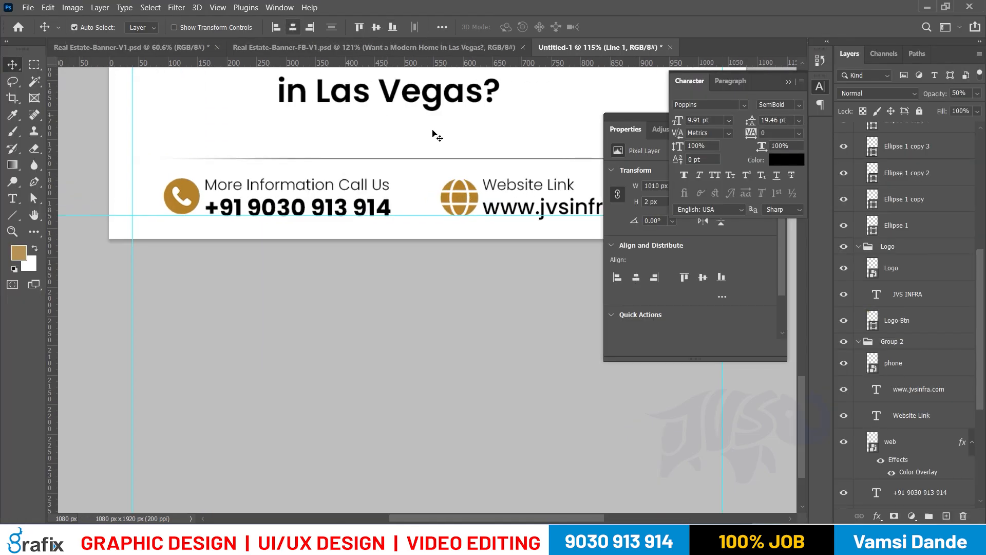
Select the question text and scale it up slightly above the divider line
key("Tab")
key("ctrl+0")
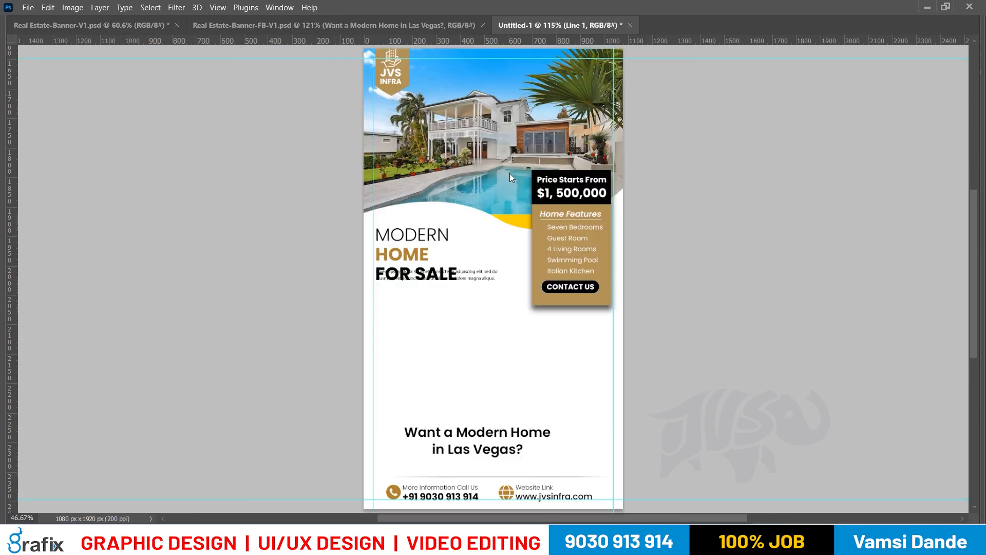
left_click(514, 422, "ctrl")
left_click(514, 422, "ctrl")
scroll(493, 323, "down", 3)
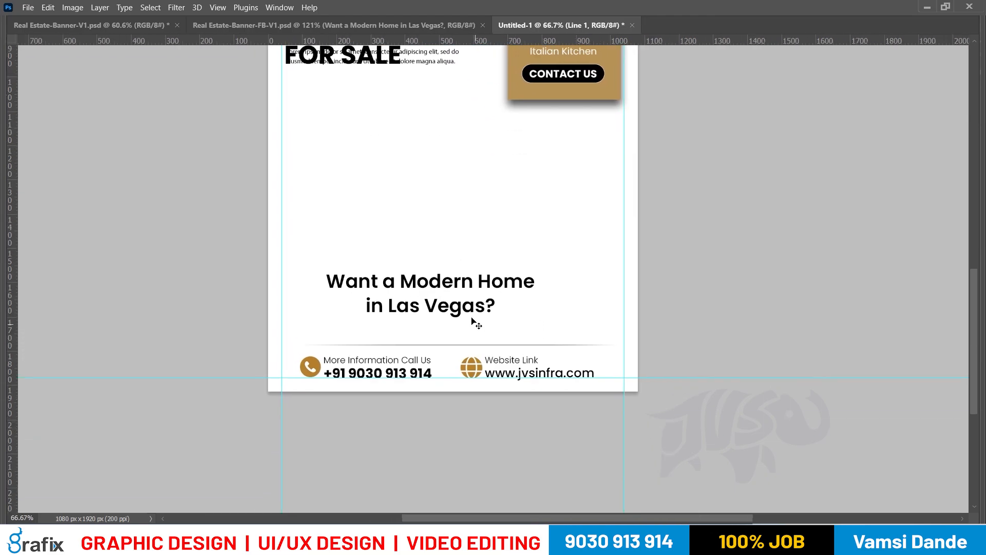
left_click(471, 320)
mouse_move(535, 270)
left_mouse_down()
mouse_move(550, 267)
mouse_move(534, 280)
left_mouse_up()
key("Return")
Move the Lorem ipsum paragraph down to just above the question and enlarge it to a readable width
right_click(442, 65)
left_click(448, 75)
left_click_drag(443, 64, 596, 228)
key("Return")
Select the MODERN HOME FOR SALE headline and move it down into the empty area above the Lorem ipsum paragraph
scroll(538, 191, "up", 3)
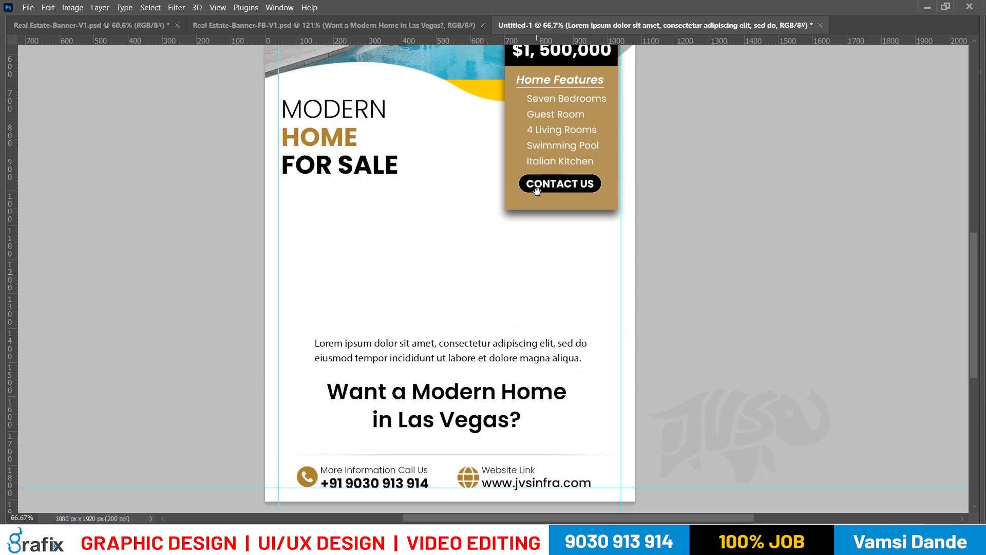
right_click(307, 125)
left_click(350, 130)
left_click_drag(337, 146, 437, 275)
Edit the headline so HOME FOR SALE sits on one line, and centre-align all of its text
double_click(442, 272)
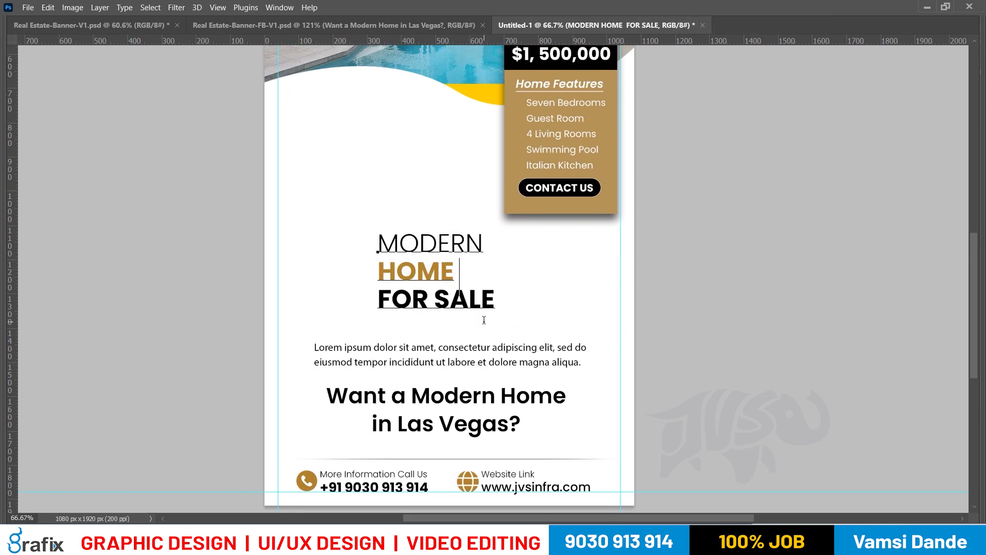
key("Delete")
key("ctrl+a")
key("ctrl+shift+c")
key("ctrl+Return")
Reposition the headline and scale it up to nearly the full width between the side margin guides
left_click_drag(452, 275, 539, 308)
key("ctrl+t")
left_click_drag(546, 270, 610, 259)
left_click_drag(513, 278, 555, 309)
key("Return")
Delete the price and home features box together with its text and contact button
right_click(546, 146)
left_click(553, 154)
left_click_drag(527, 168, 497, 164)
key("Delete")
right_click(494, 114)
left_click(506, 124)
key("ctrl+z")
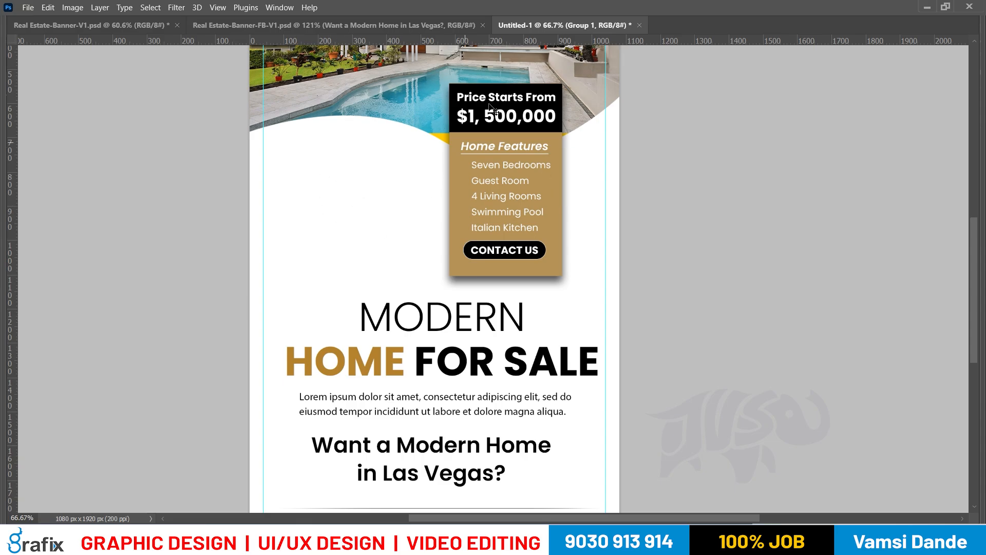
key("Delete")
Select the clipped house photo, enlarge it to about 1239 px wide, and reposition it to fill the curved shape
left_click_drag(511, 137, 512, 234)
right_click(488, 212)
left_click(495, 220)
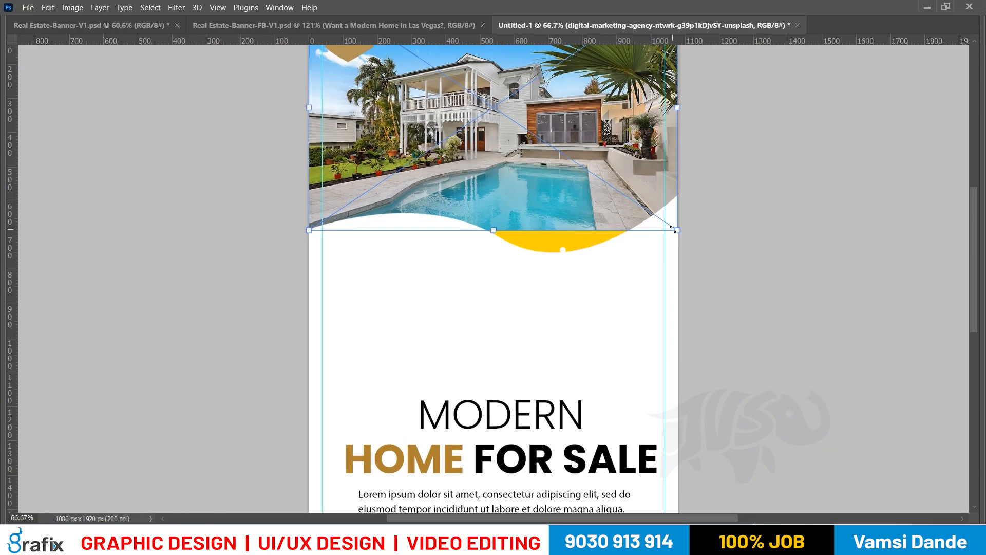
left_click_drag(673, 229, 729, 264)
left_click_drag(647, 197, 628, 283)
key("Return")
key("ctrl+t")
left_click_drag(583, 254, 547, 257)
key("Return")
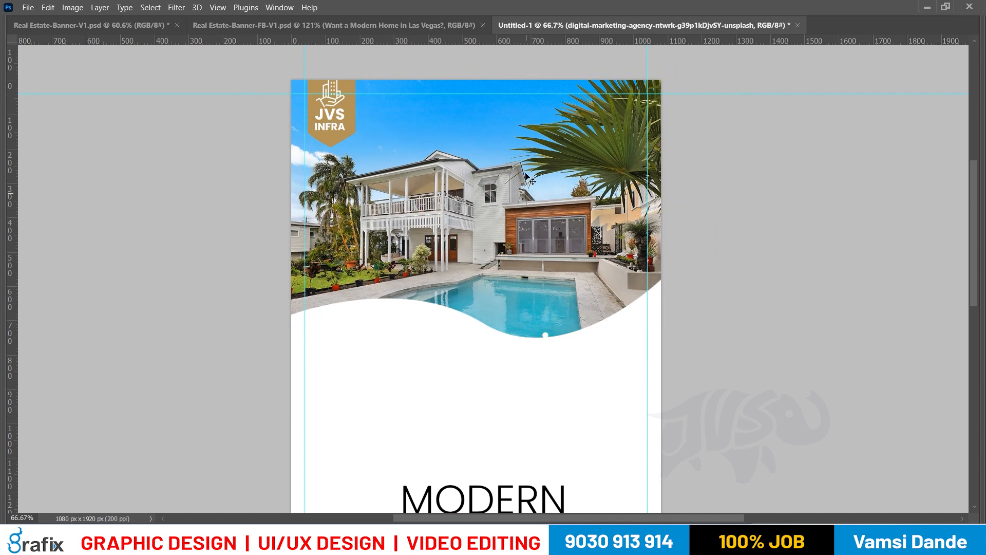
Add a Multiply drop shadow to the Image-shape layer with 58% opacity and a 13 px size
key("ctrl+0")
key("Tab")
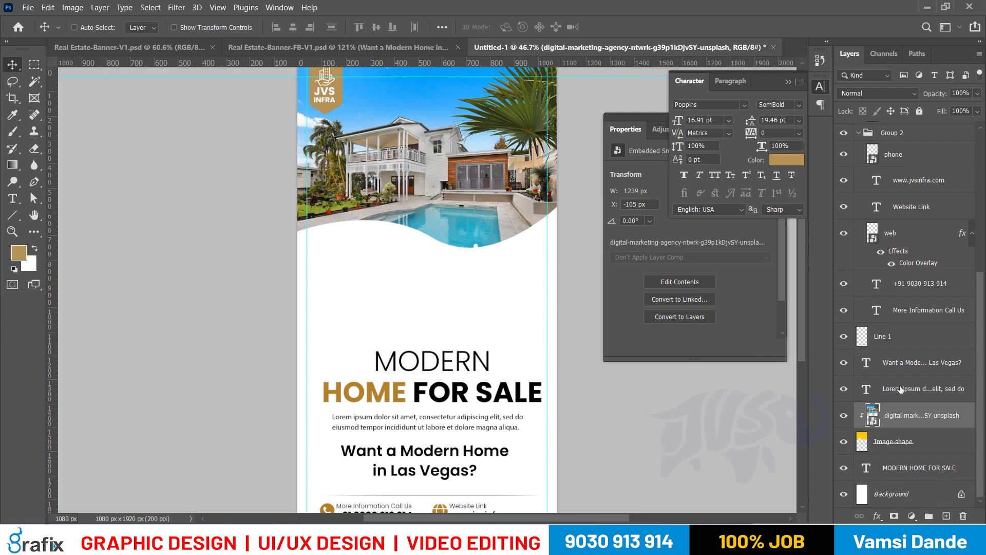
double_click(941, 444)
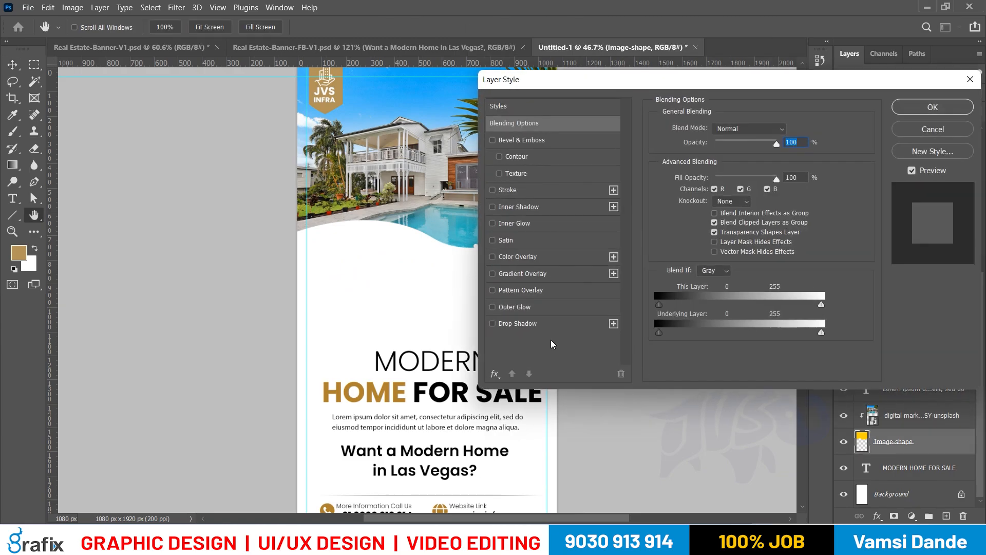
left_click(533, 324)
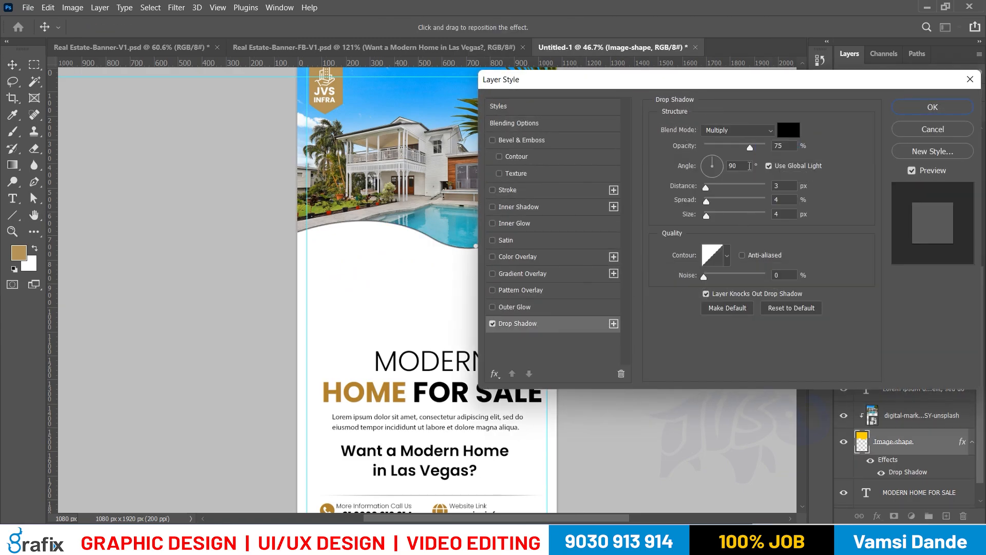
left_click_drag(706, 215, 710, 213)
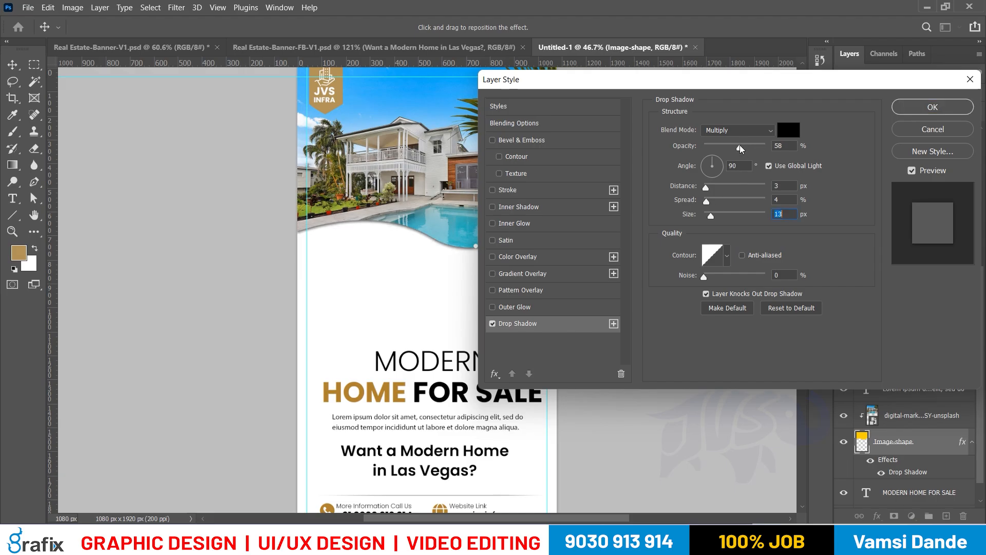
left_click(933, 107)
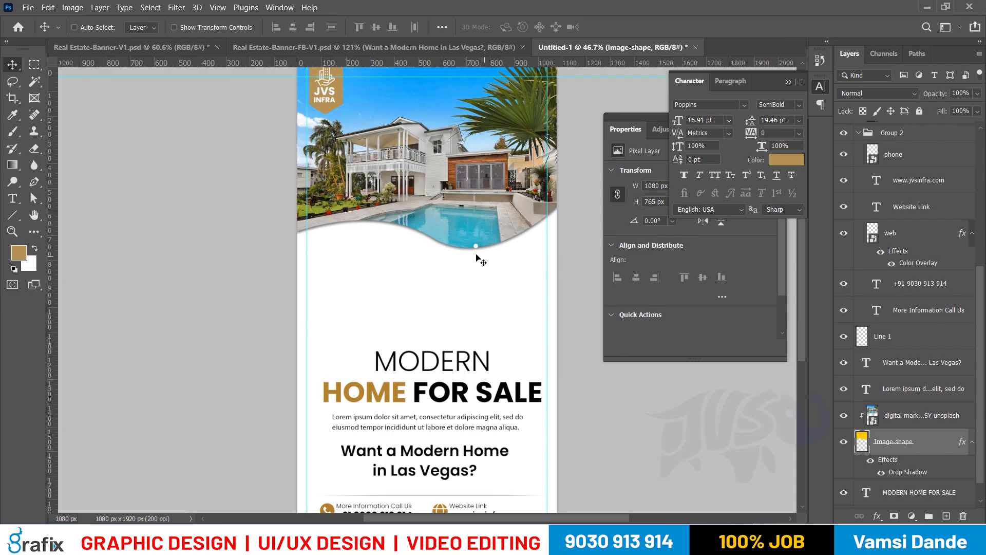
Delete the leftover white bullet dots group at the photo's curved edge
right_click(475, 246)
left_click(483, 252)
left_click_drag(483, 263, 483, 240)
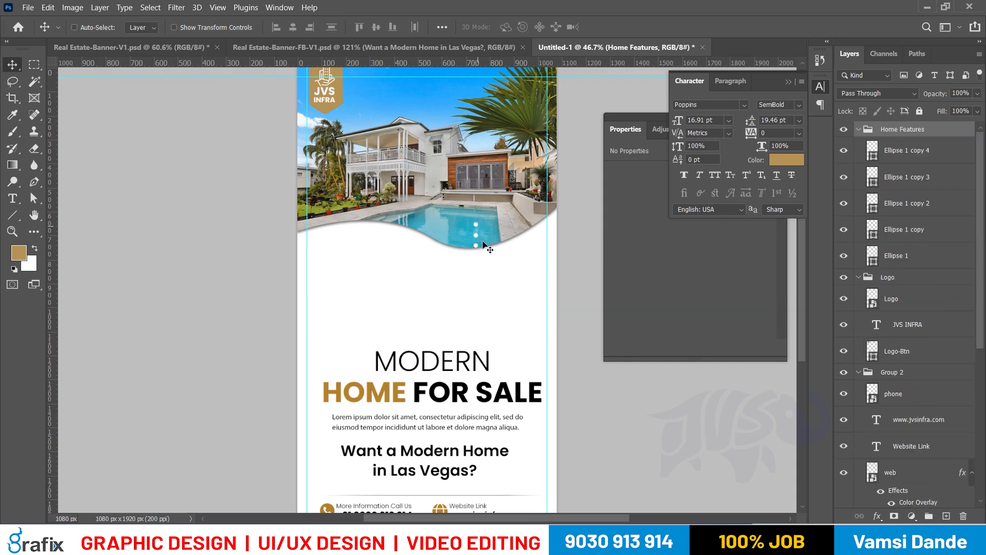
key("ctrl+z")
key("Delete")
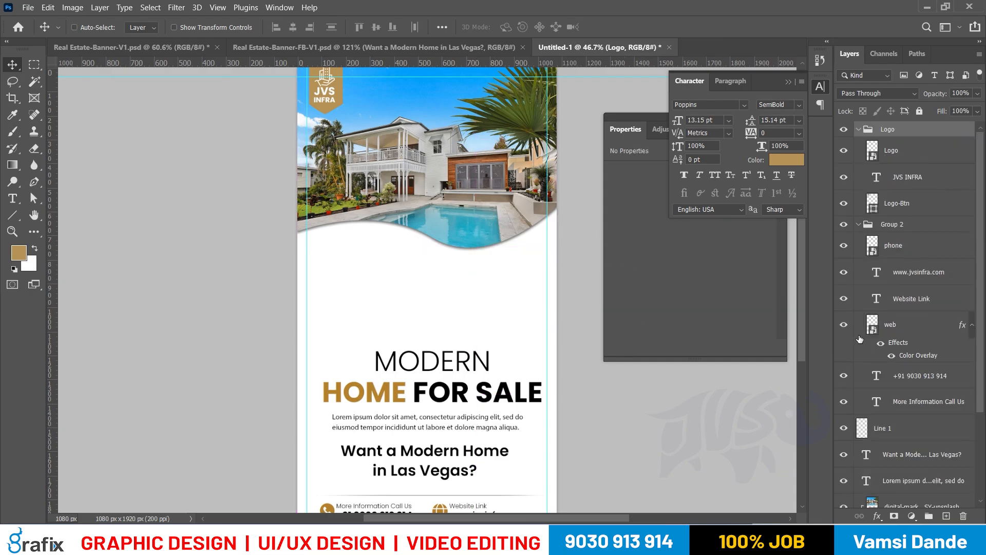
Select the Image-shape layer beneath the house photo and copy its layer style
right_click(460, 207)
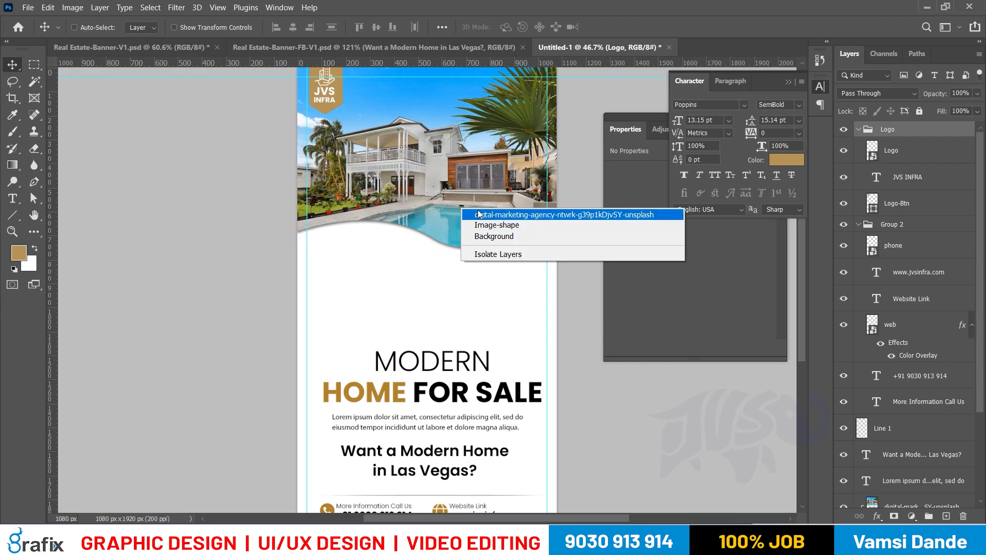
left_click(493, 215)
scroll(902, 444, "down", 2)
right_click(910, 456)
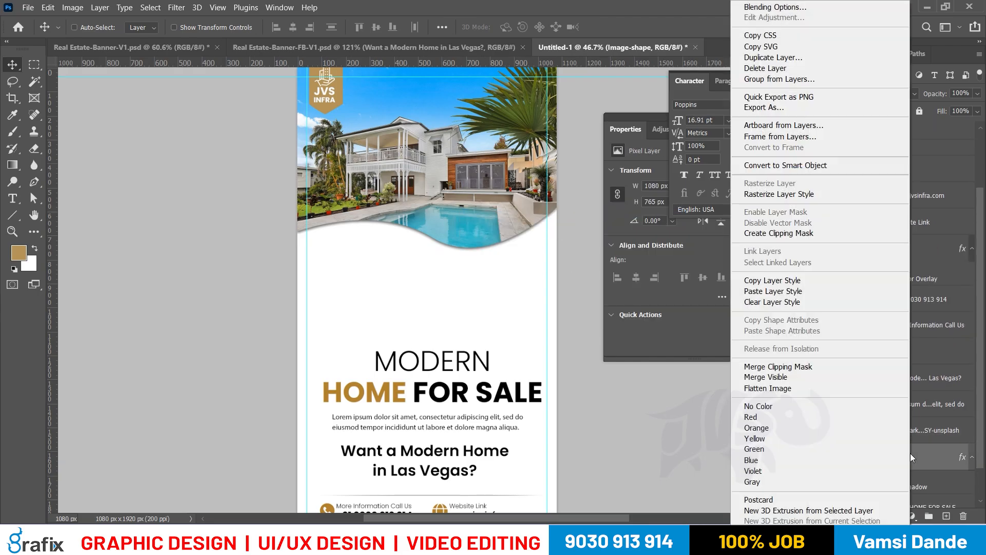
left_click(820, 278)
Switch to Real Estate-Banner-V1.psd and undo its last change
key("ctrl+Tab")
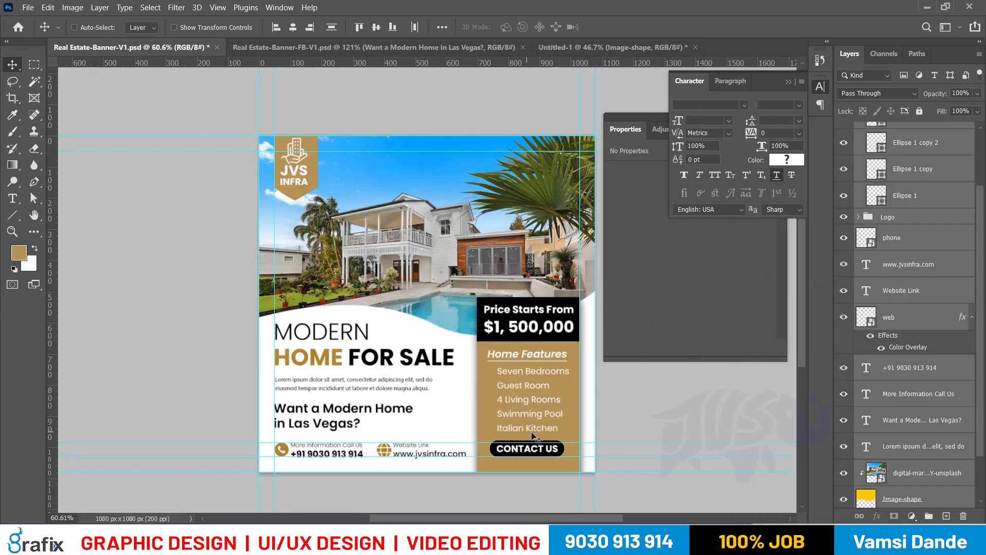
key("ctrl+z")
left_click_drag(443, 269, 407, 268)
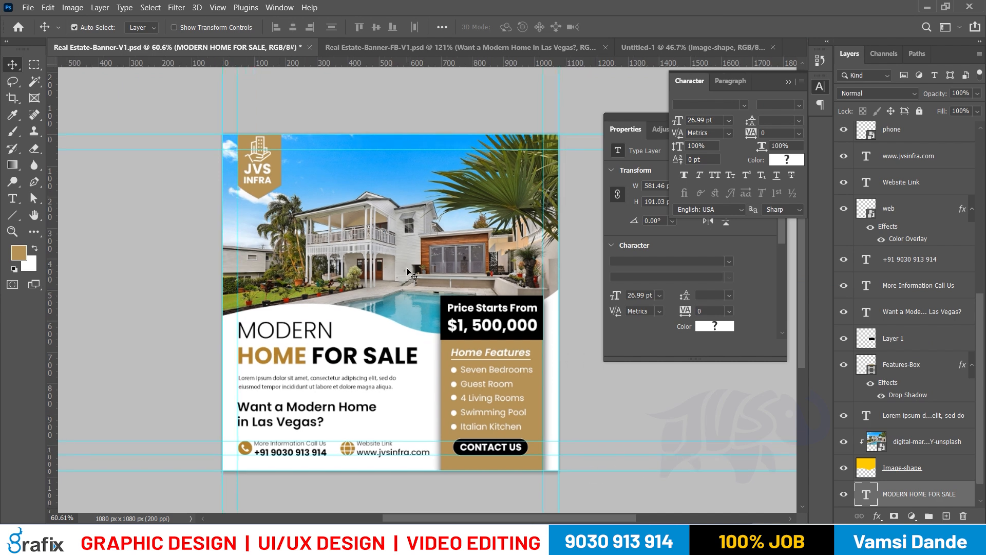
Paste the copied drop shadow style onto the Image-shape layer of Real Estate-Banner-V1.psd and save the file
right_click(389, 312)
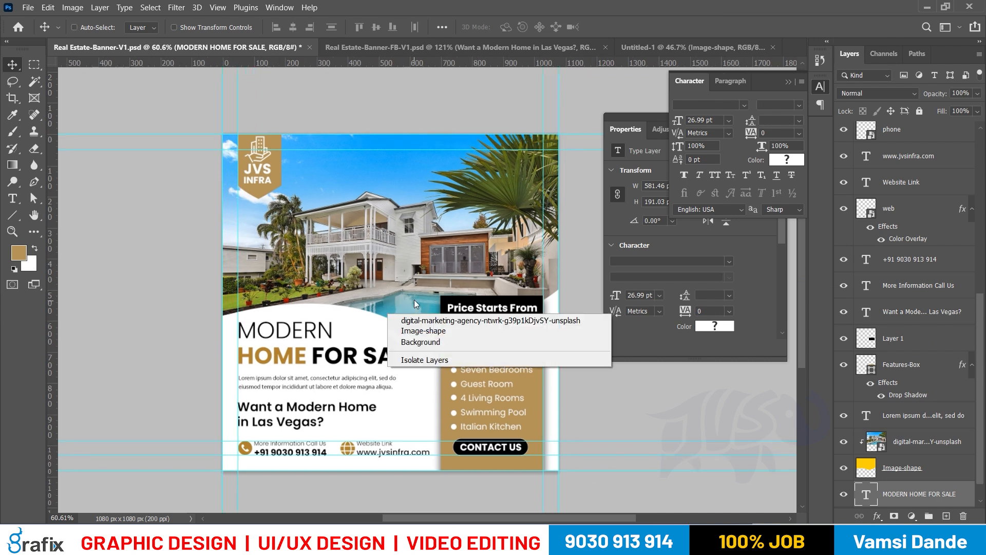
left_click(413, 331)
right_click(933, 469)
left_click(856, 297)
key("ctrl+s")
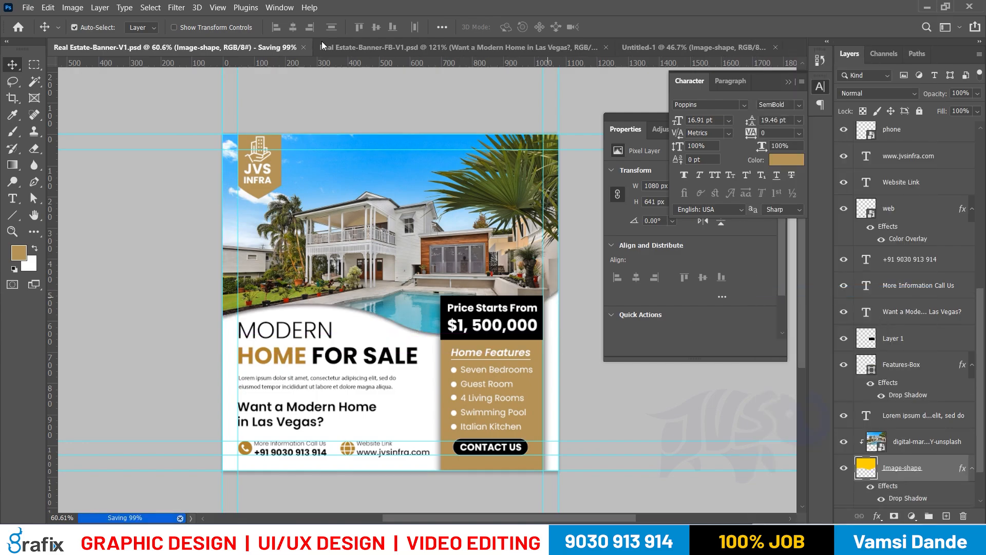
Switch to Real Estate-Banner-FB-V1.psd and paste the copied drop shadow style onto its Image-shape layer
left_click(366, 45)
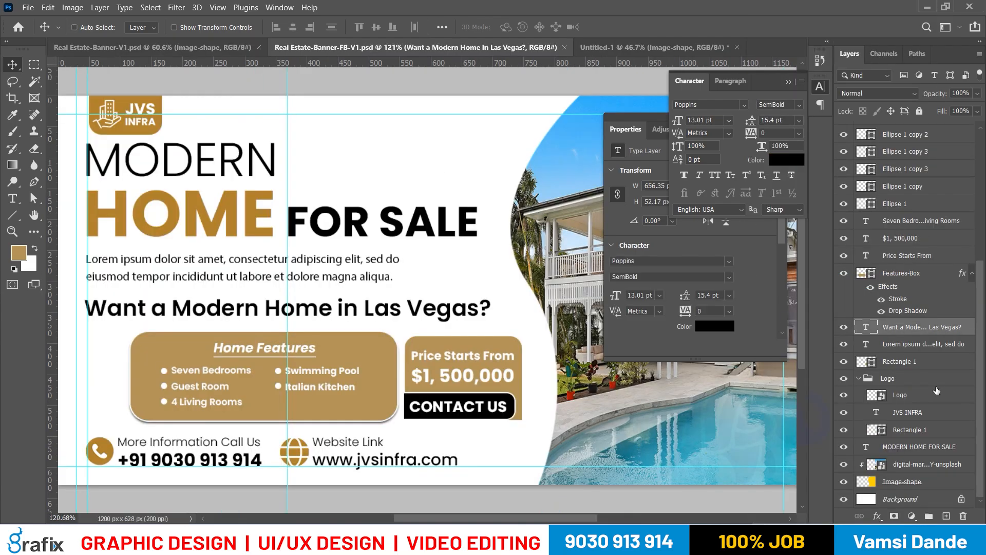
right_click(920, 481)
left_click(796, 291)
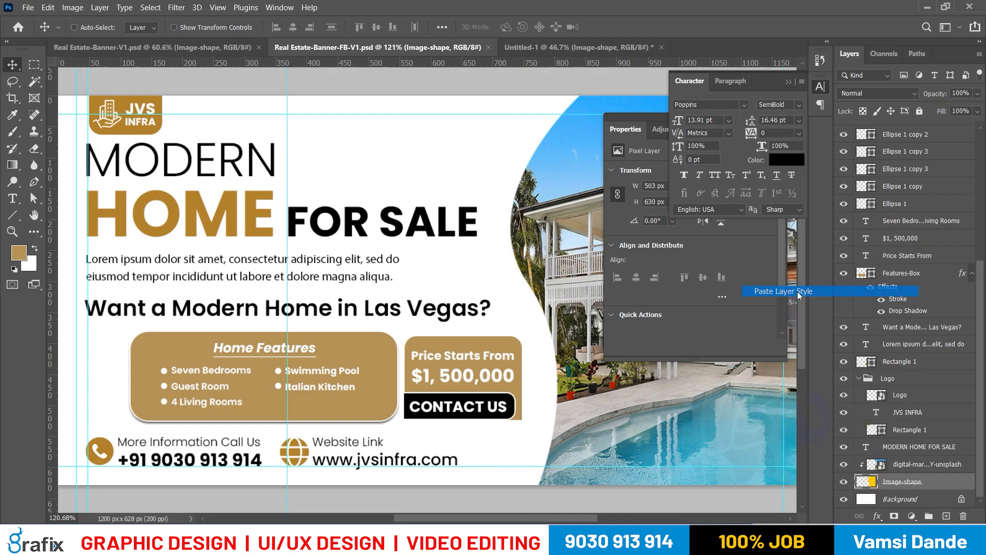
Add a 2 px white stroke, positioned outside, to the Image-shape layer of the FB banner
scroll(420, 249, "down", 3)
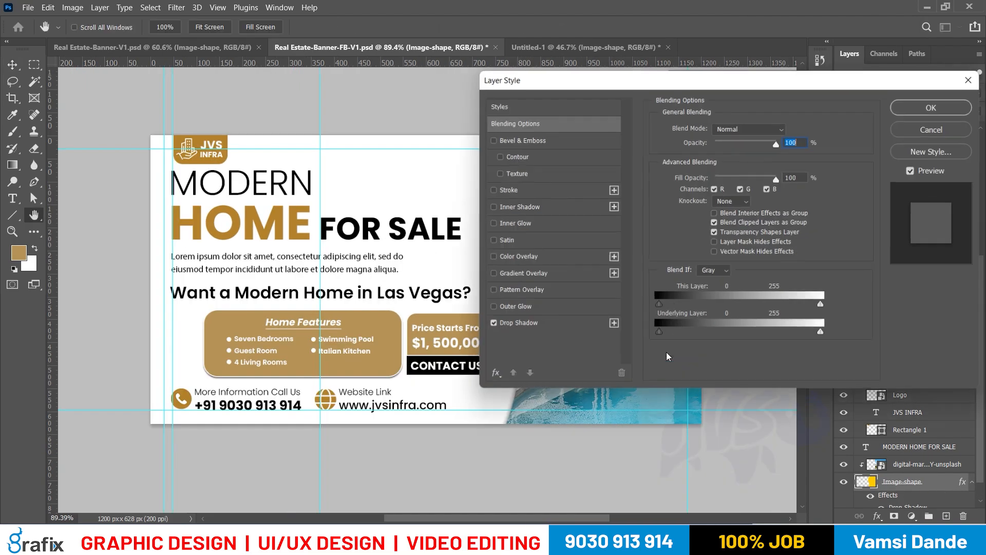
left_click(555, 191)
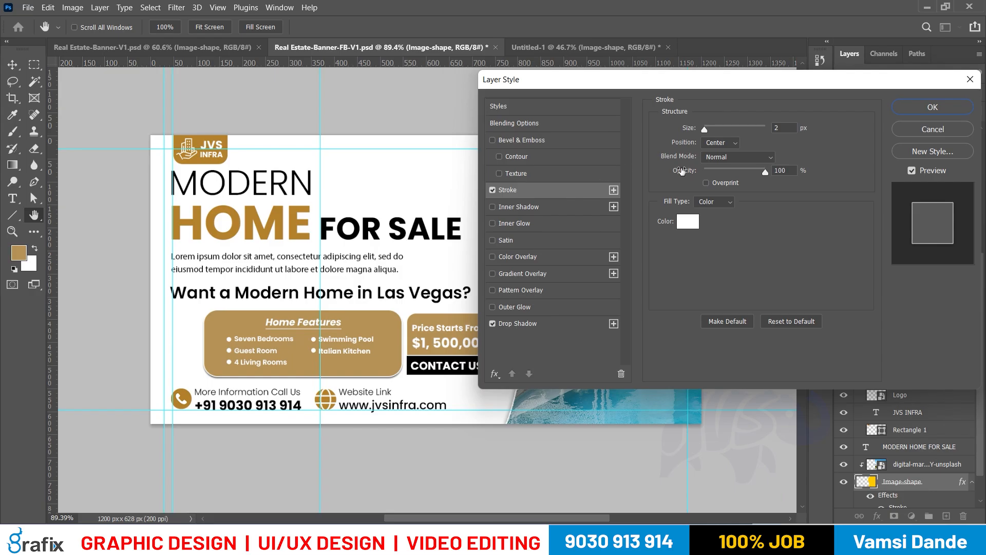
left_click_drag(677, 86, 823, 148)
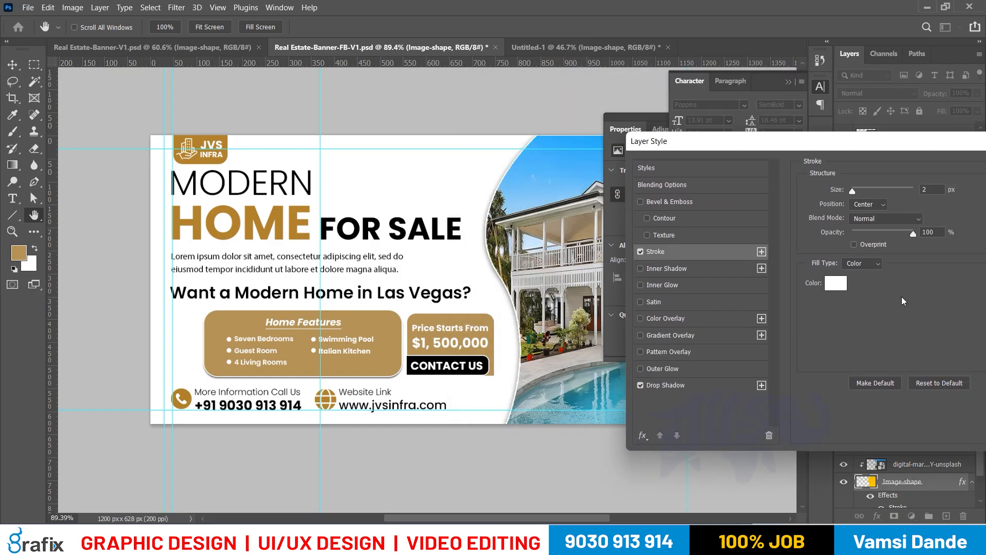
left_click_drag(904, 142, 715, 167)
left_click(685, 223)
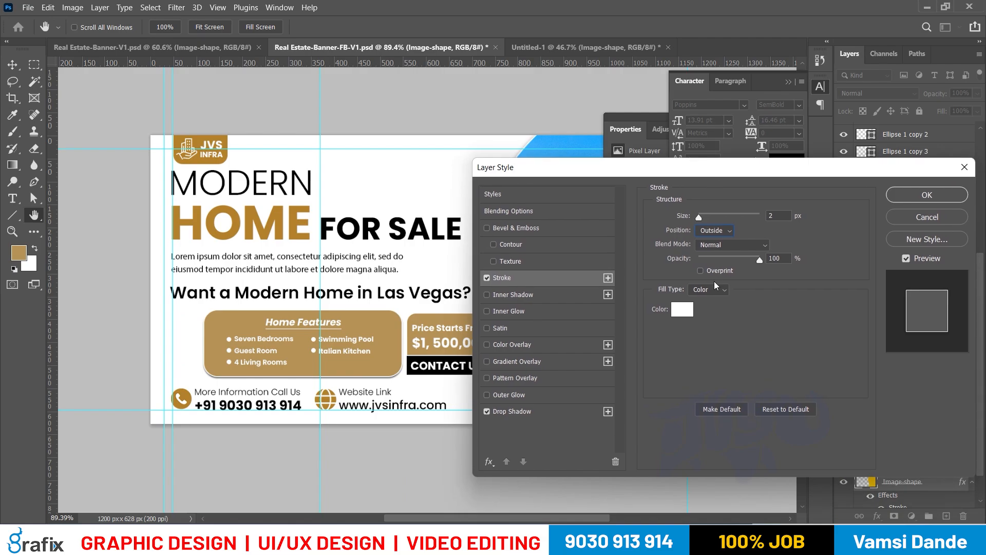
left_click(933, 197)
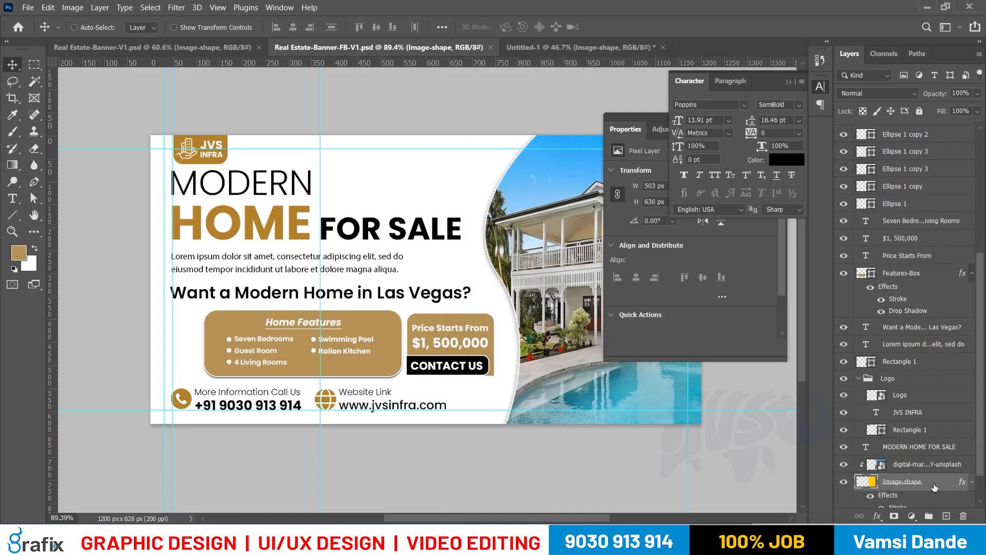
Copy the FB banner's Image-shape layer style and paste it onto the Image-shape layer in Untitled-1
right_click(876, 301)
left_click(853, 280)
left_click(581, 47)
right_click(923, 411)
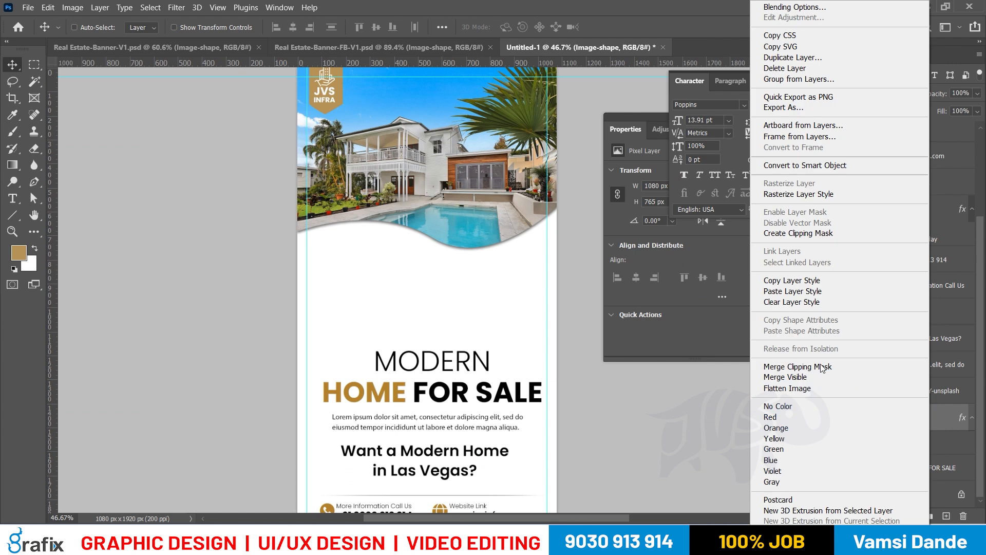
left_click(790, 290)
Paste the combined stroke and shadow style onto Image-shape in Real Estate-Banner-V1.psd and save the file
left_click(123, 47)
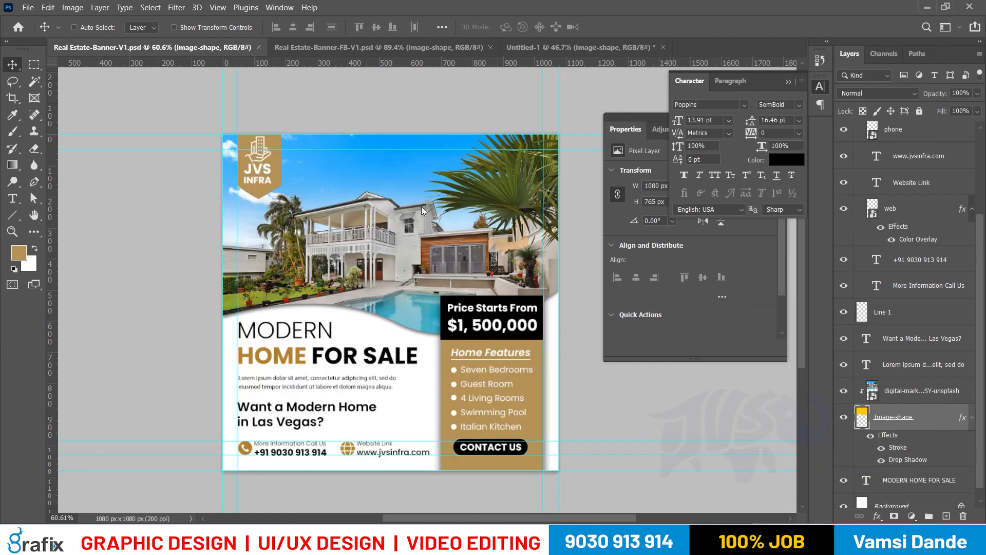
right_click(958, 460)
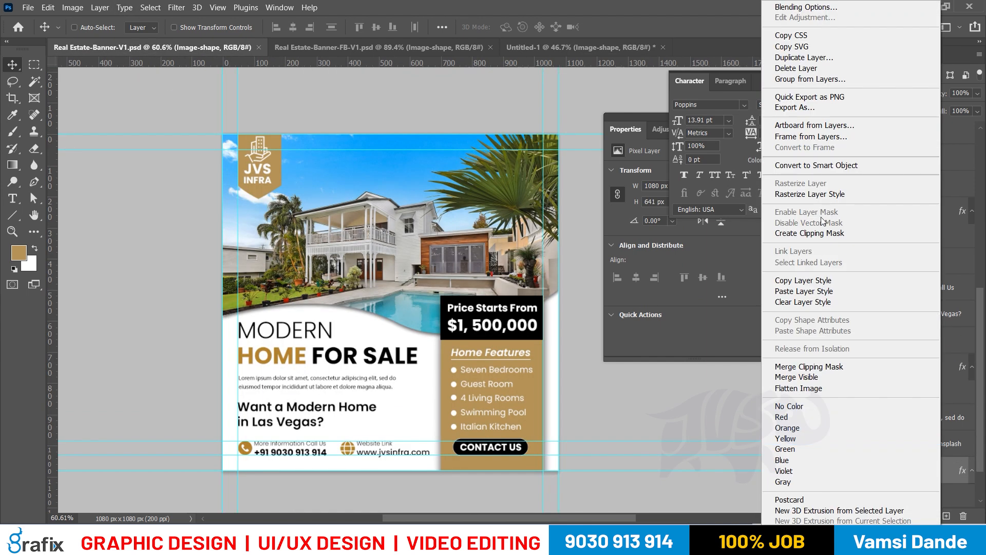
left_click(820, 292)
key("ctrl+s")
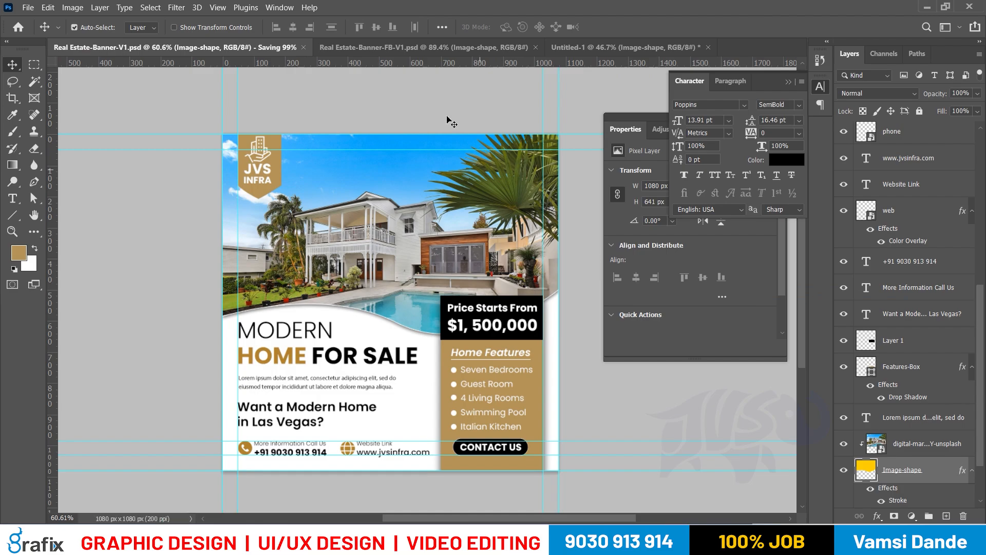
Return to the story document and save it on the Desktop as Real Estate-Banner-Story-V1 in Photoshop format
left_click(387, 49)
key("ctrl+Tab")
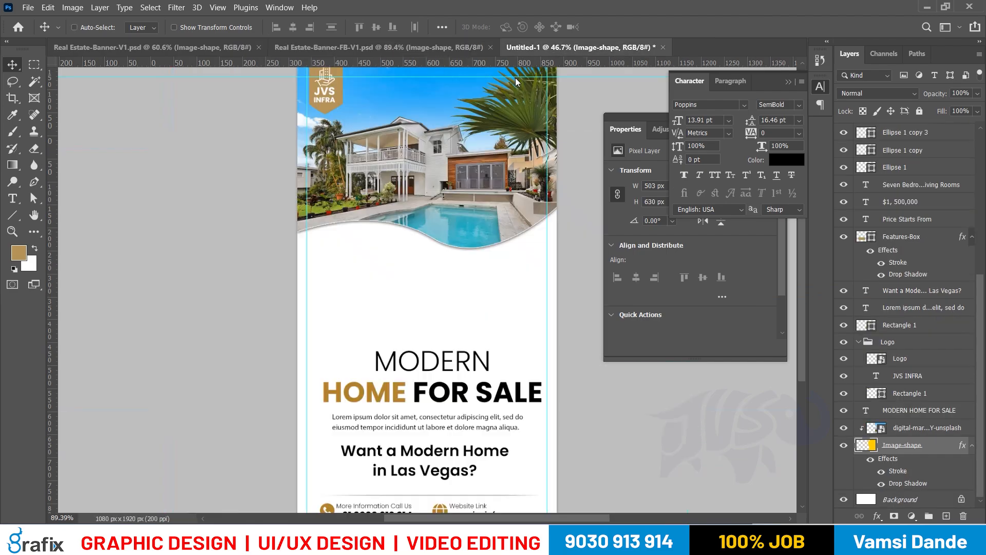
key("ctrl+s")
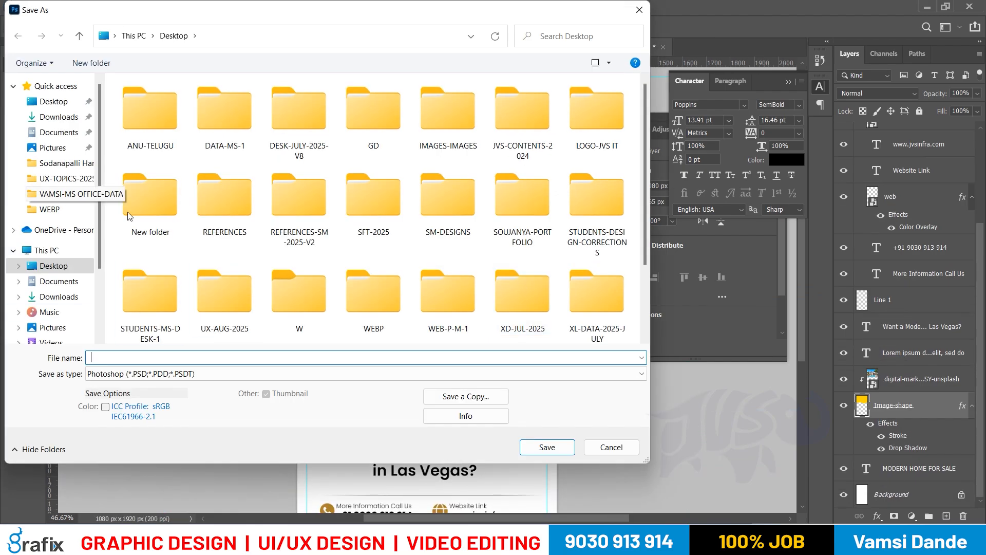
key("Escape")
key("ctrl+s")
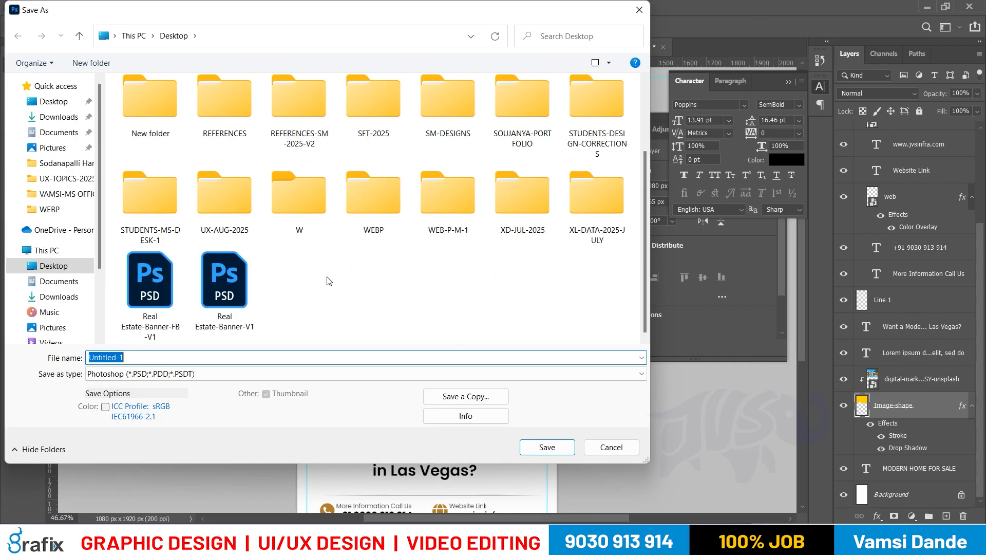
left_click(226, 288)
left_click(134, 321)
left_click_drag(156, 357, 167, 357)
type("ST")
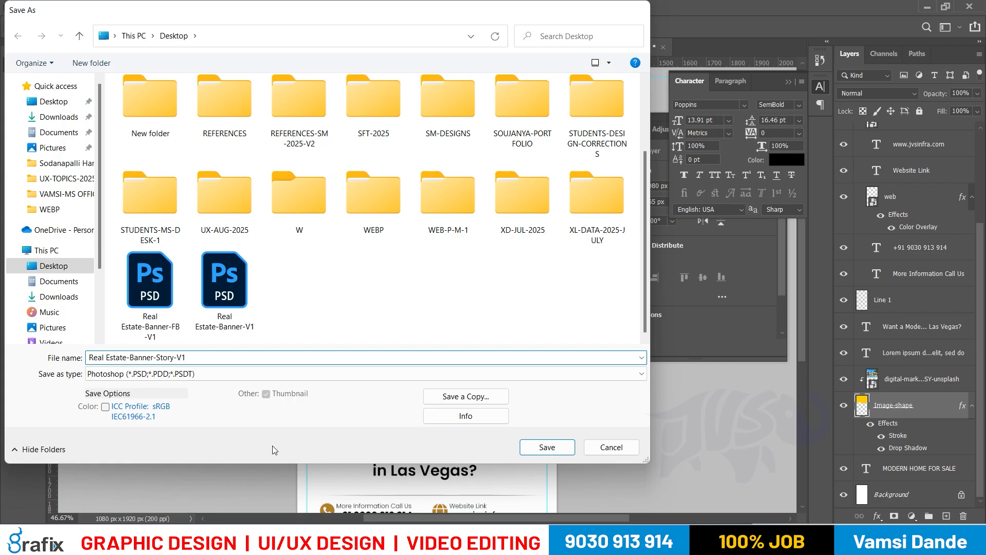
key("Return")
In the FB banner, select the Home Features, price and contact button layers with their backing shapes and copy them into the story document
left_click_drag(452, 212, 408, 225)
left_click(374, 47)
left_click_drag(146, 313, 426, 357)
key("ctrl+z")
left_click(923, 450, "ctrl")
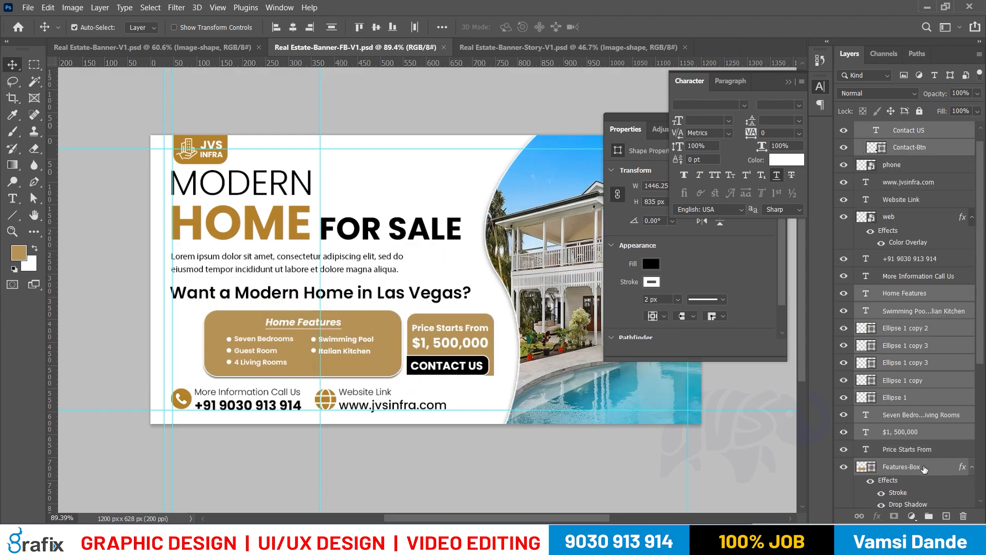
left_click(918, 454, "ctrl")
left_click(905, 469, "ctrl")
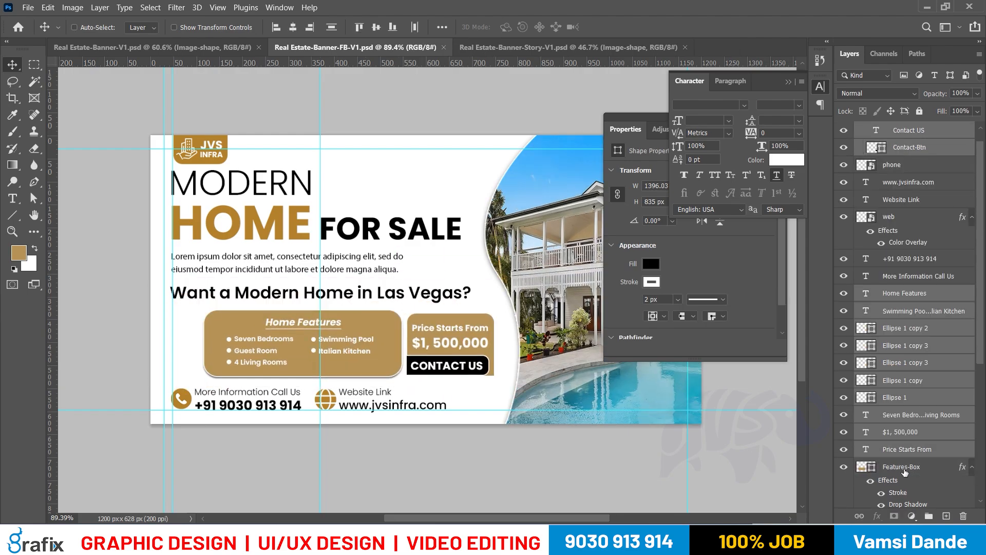
left_click(906, 470, "ctrl")
scroll(884, 460, "down", 5)
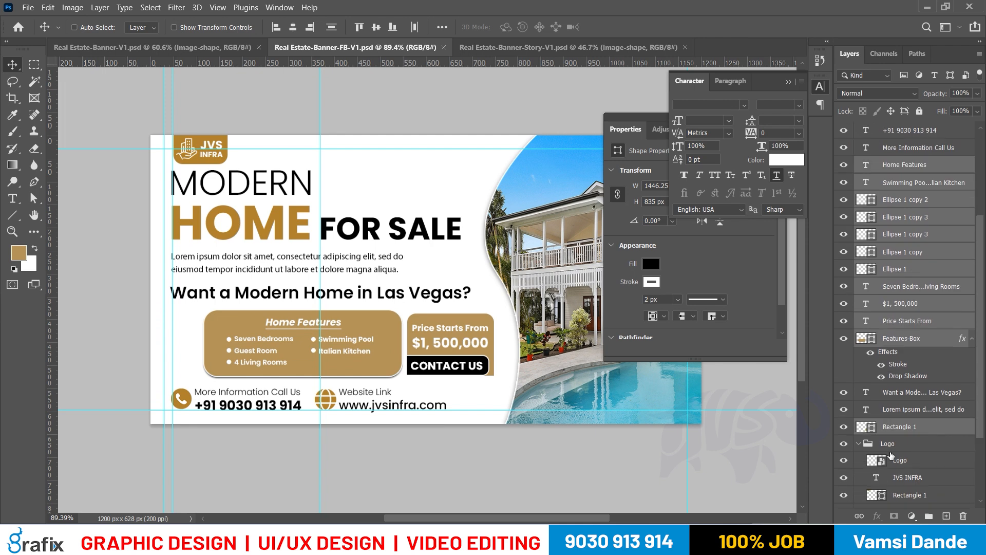
scroll(931, 441, "down", 4)
left_click(925, 447, "ctrl")
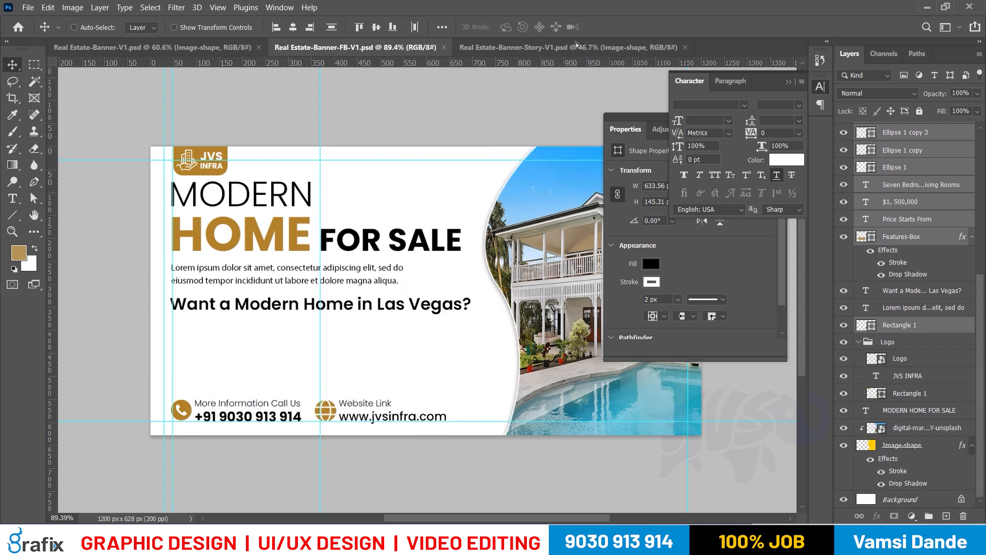
left_click_drag(577, 45, 493, 298)
Group the copied features and price layers and enlarge the group to about the width between the vertical guides
key("ctrl+t")
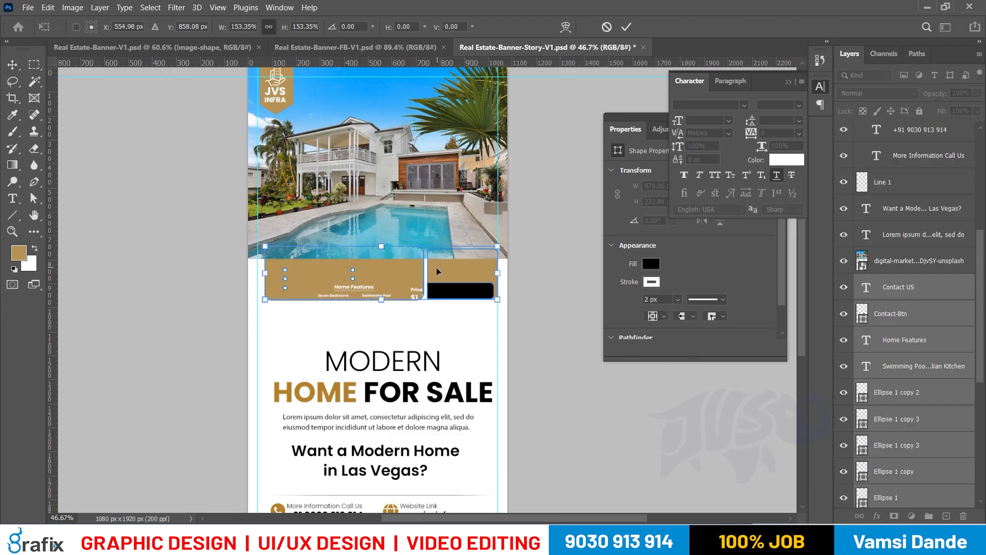
key("Escape")
key("ctrl+g")
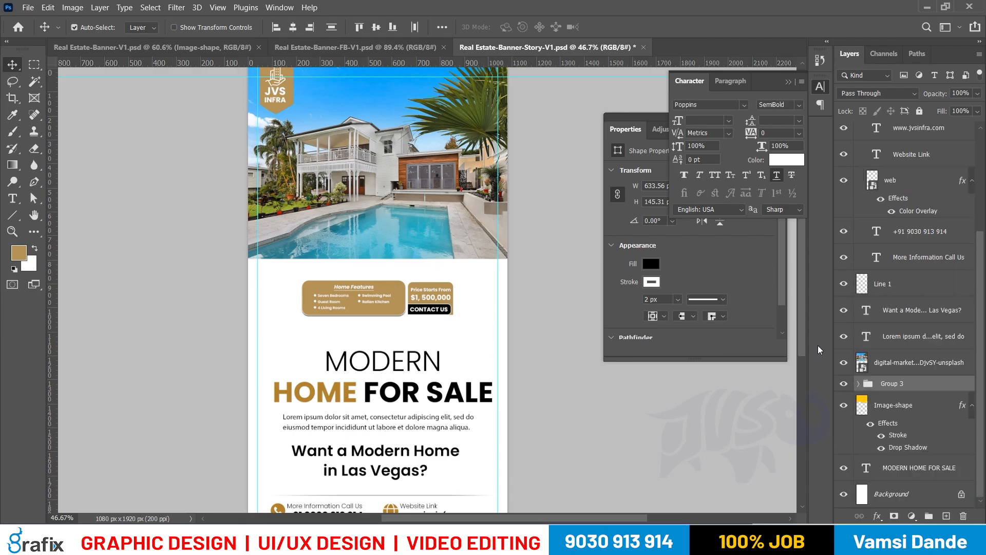
key("ctrl+t")
left_click_drag(455, 282, 497, 268)
key("Return")
Narrow the Features-Box shape from both sides to a width of about 584 px without scaling its text
scroll(374, 324, "up", 1)
right_click(408, 287)
left_click(452, 305)
key("a")
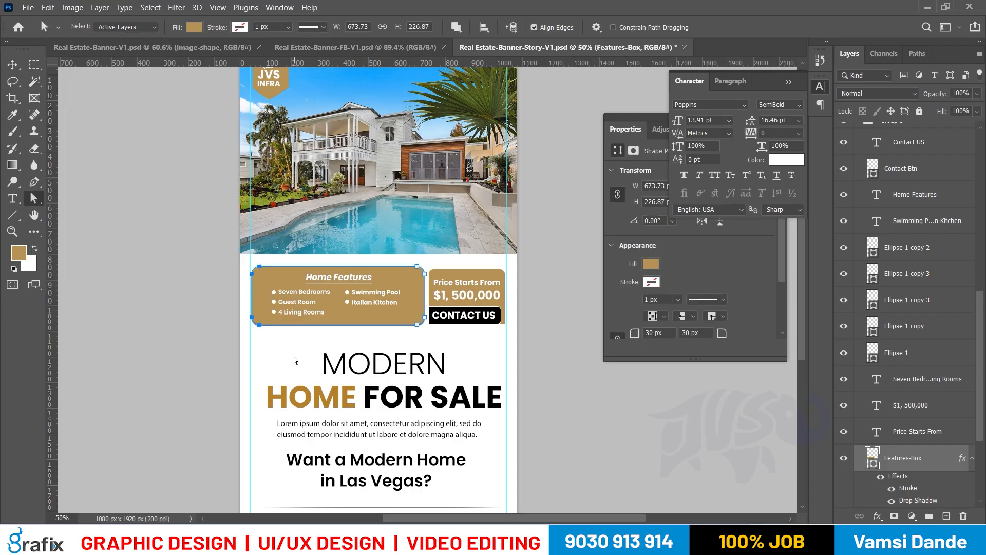
left_click(400, 214)
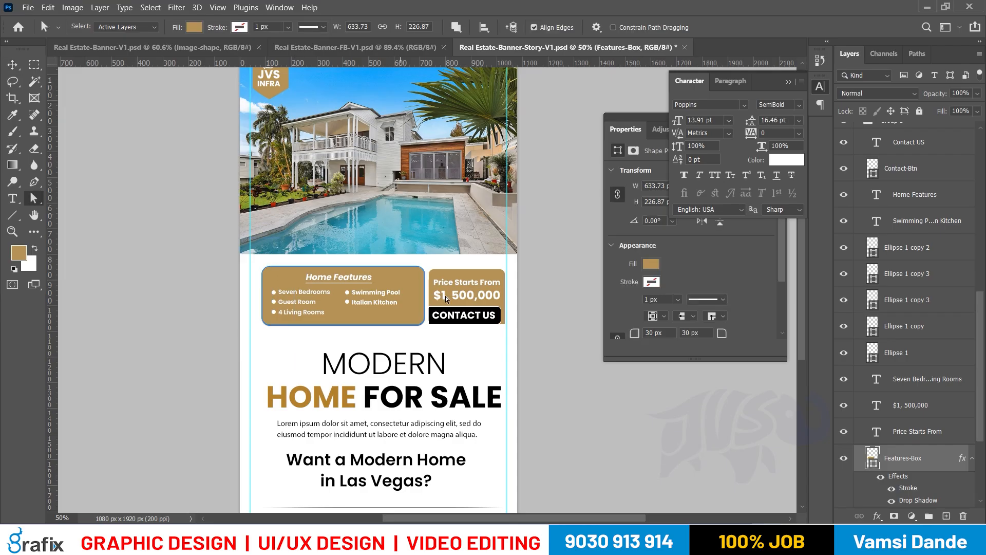
key("shift+Left")
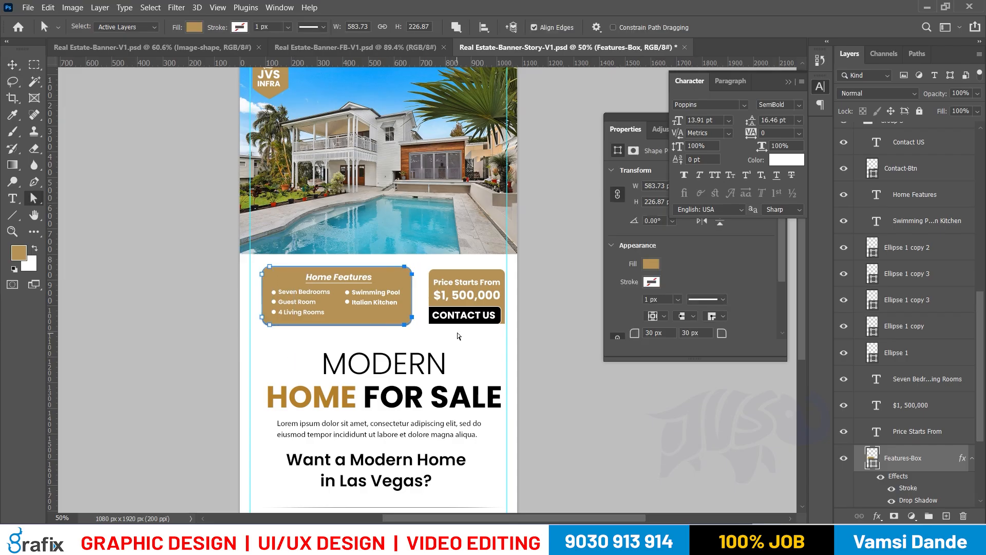
key("v")
Move the price and contact block closer to the Home Features box
right_click(474, 304)
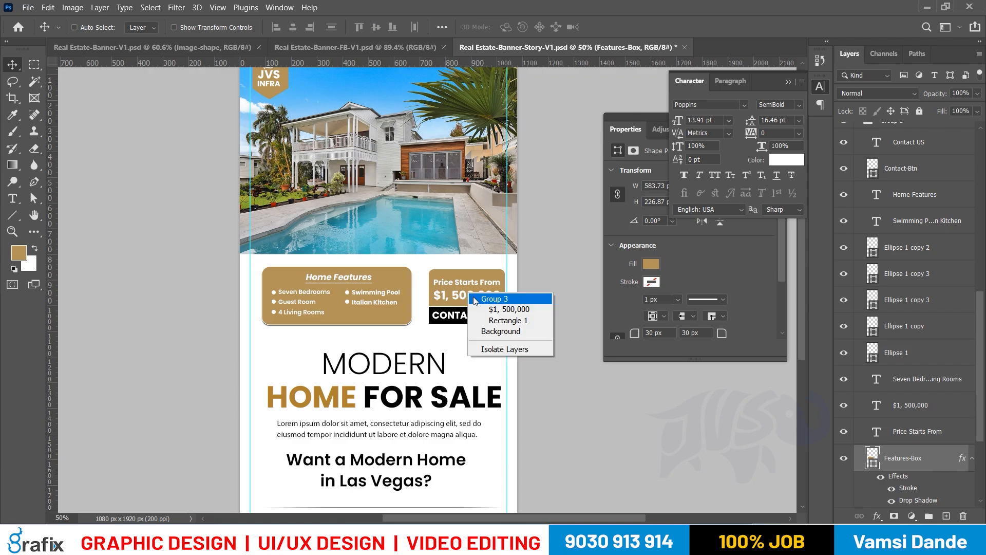
left_click(474, 299)
mouse_move(545, 340)
left_mouse_down()
mouse_move(511, 298)
mouse_move(461, 272)
mouse_move(453, 292)
left_mouse_up()
left_click_drag(530, 322, 261, 268)
left_click_drag(373, 296, 418, 291)
key("ctrl+z")
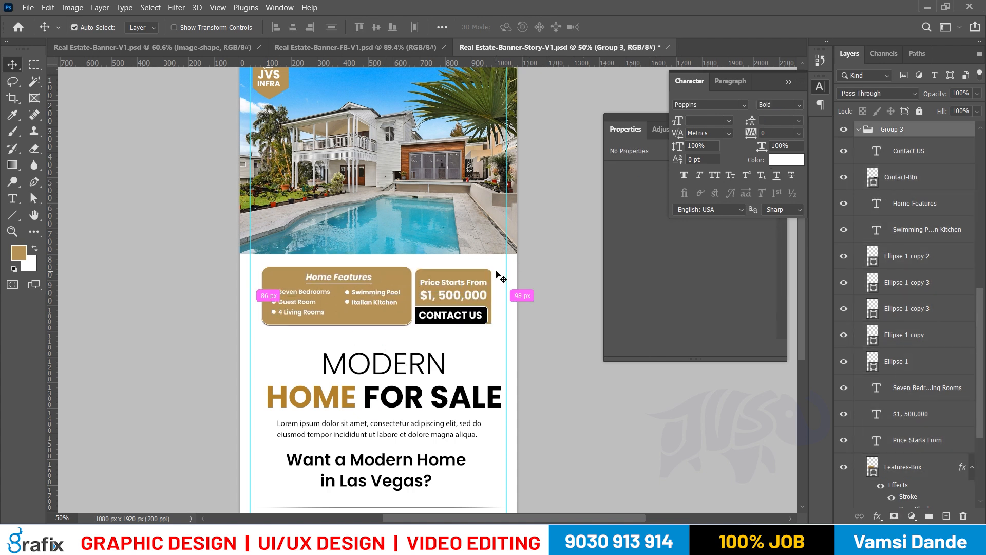
Scale the whole features and price group to about 112% and place it just above the MODERN HOME FOR SALE headline
key("ctrl+t")
left_click_drag(491, 267, 508, 262)
left_click_drag(269, 266, 298, 301)
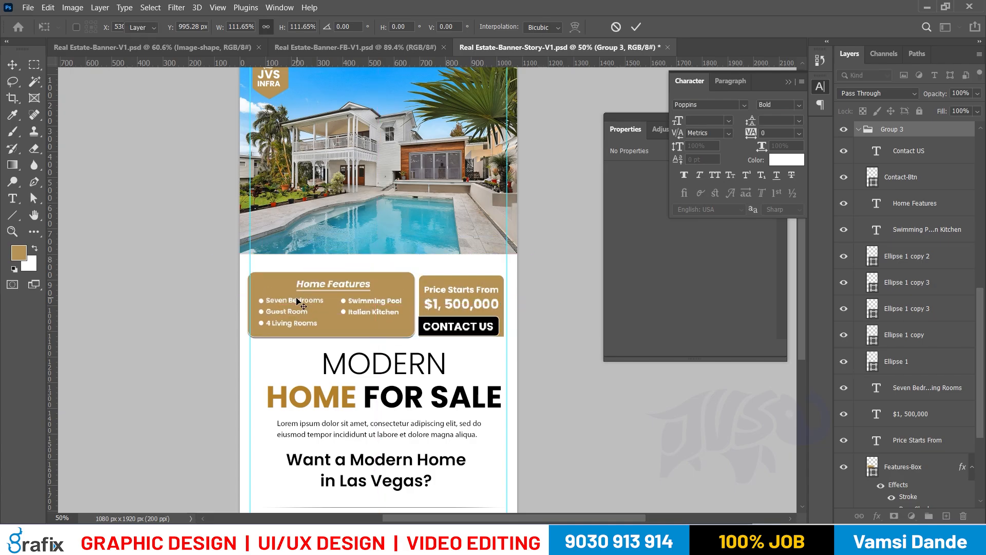
key("Return")
Move the house photo layer directly above Image-shape and clip it to that shape again
scroll(885, 445, "down", 5)
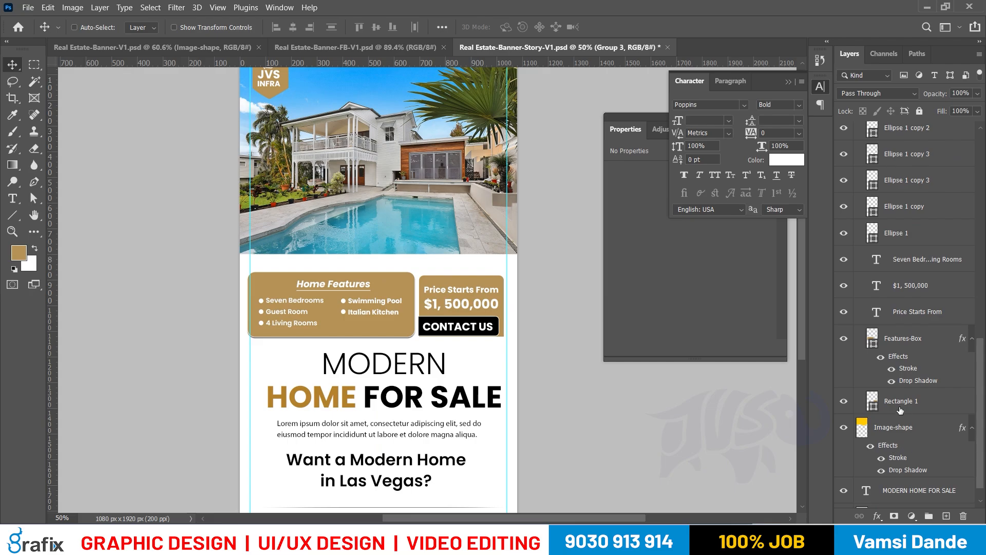
left_click(900, 408)
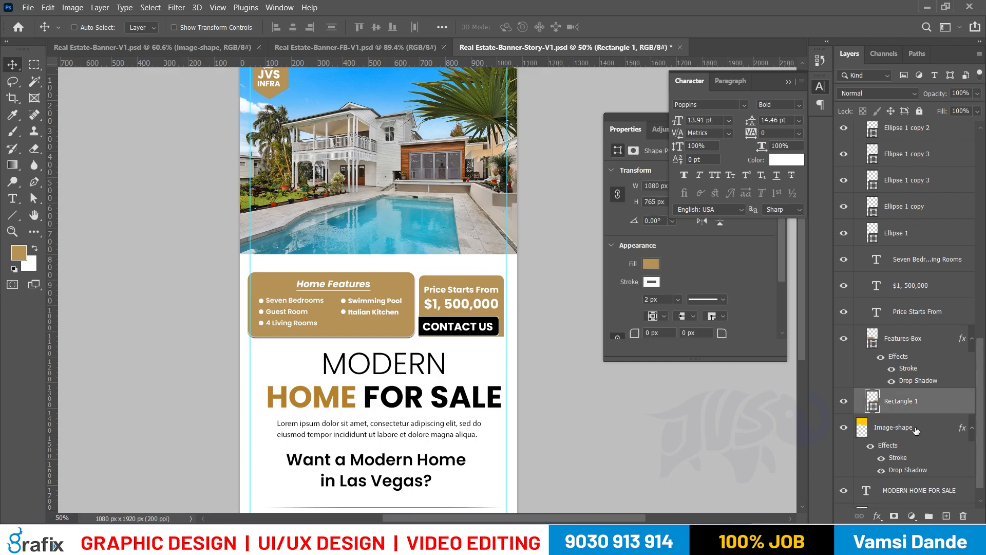
left_click(916, 431)
right_click(395, 219)
left_click(411, 223)
left_click_drag(403, 226, 540, 264)
key("ctrl+alt+g")
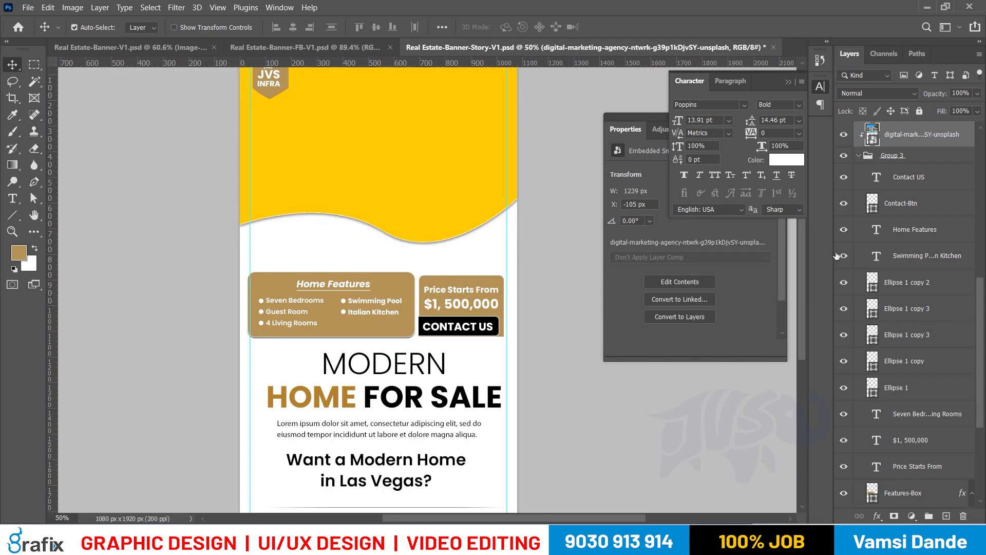
key("ctrl+alt+g")
key("ctrl+[")
key("ctrl+[")
key("ctrl+[")
key("ctrl+]")
key("ctrl+]")
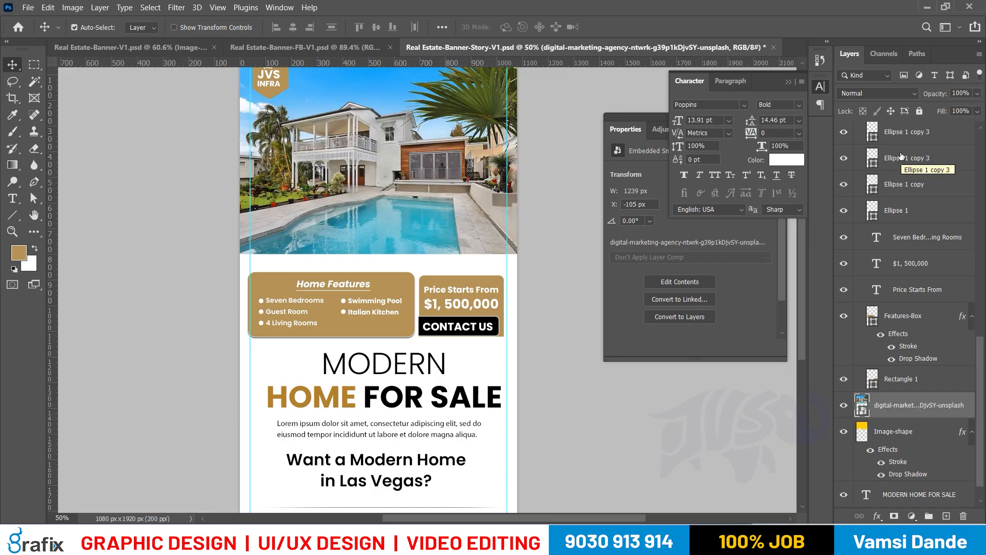
key("ctrl+alt+g")
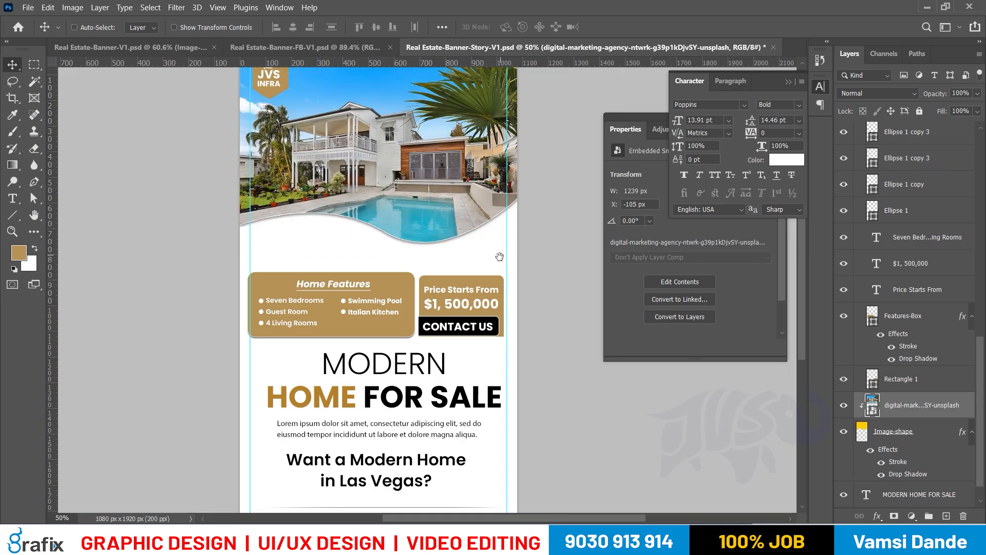
Ungroup the copied content and group only the Home Features box with its title, list text and bullets
left_click_drag(499, 256, 500, 253)
left_click_drag(520, 293, 513, 350)
right_click(332, 350)
left_click(354, 350)
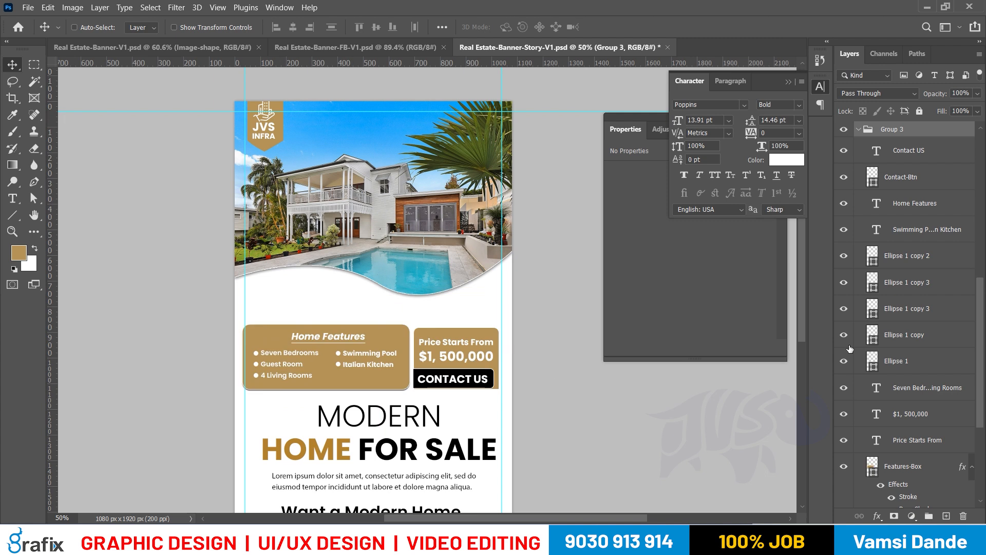
key("ctrl+shift+g")
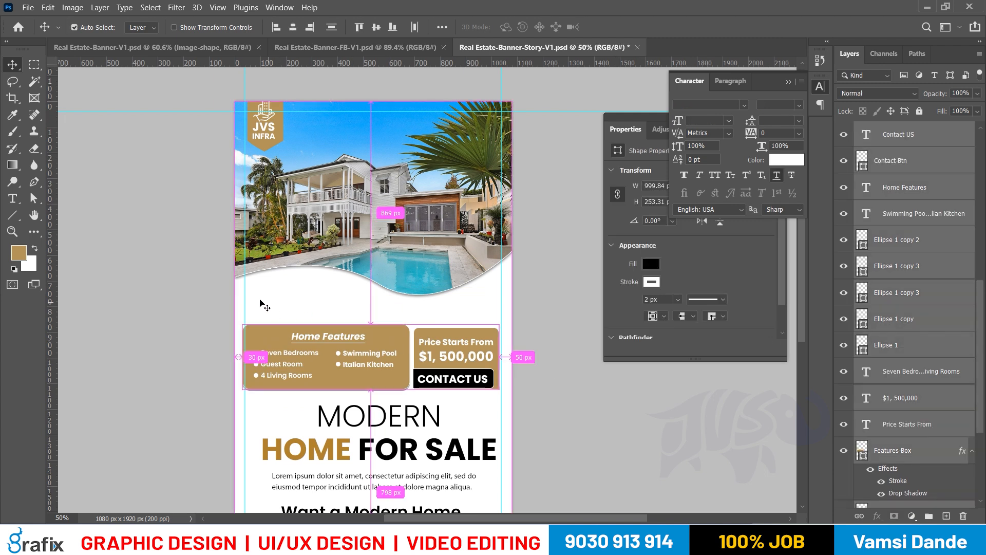
left_click_drag(255, 301, 367, 403)
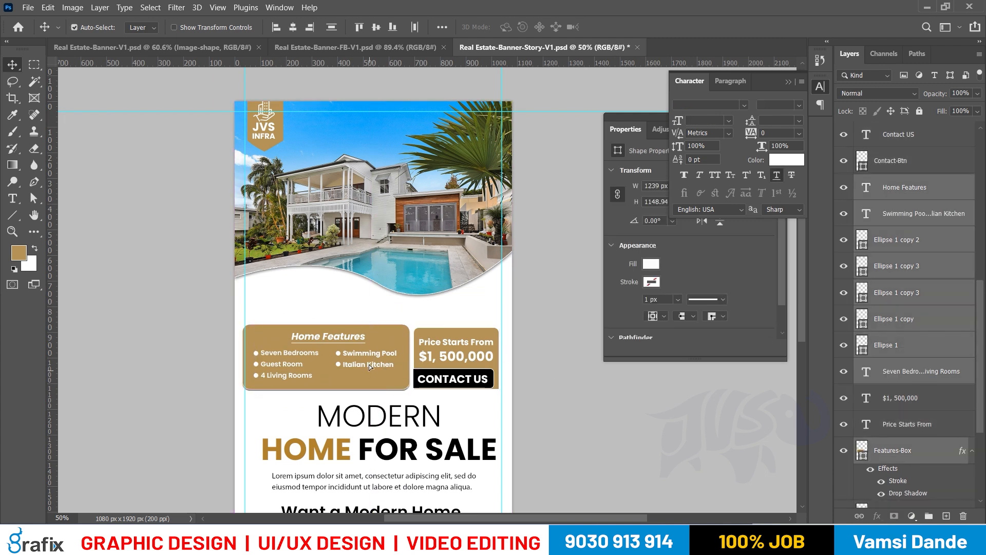
scroll(952, 452, "down", 4)
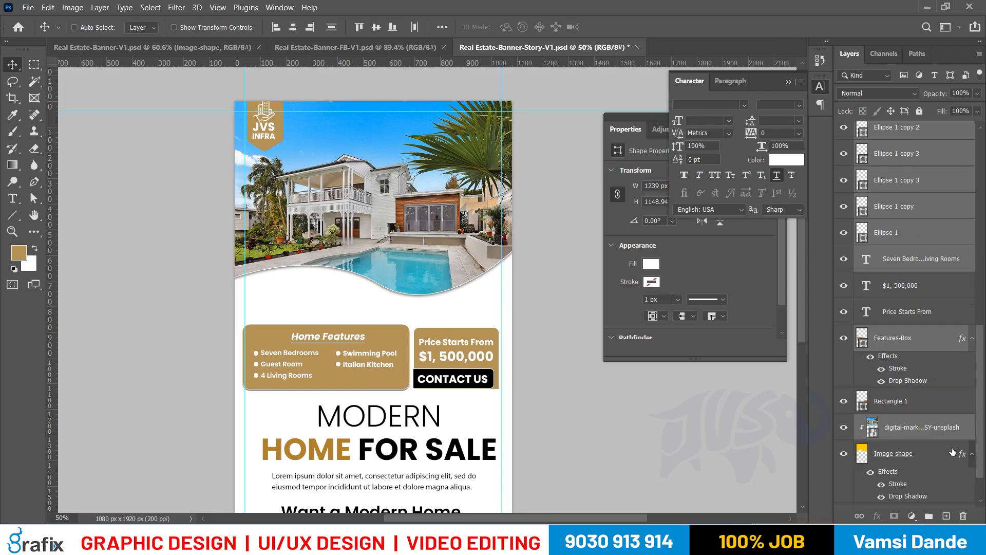
key("ctrl+g")
Move the Home Features group up over the photo's wavy edge and enlarge it to nearly fill the width between the guides
left_click_drag(363, 360, 416, 277)
key("ctrl+t")
left_click_drag(463, 242, 489, 240)
key("Return")
Group the price and contact layers, enlarge the group, and place it overlapping the lower-right part of the Home Features box
right_click(456, 355)
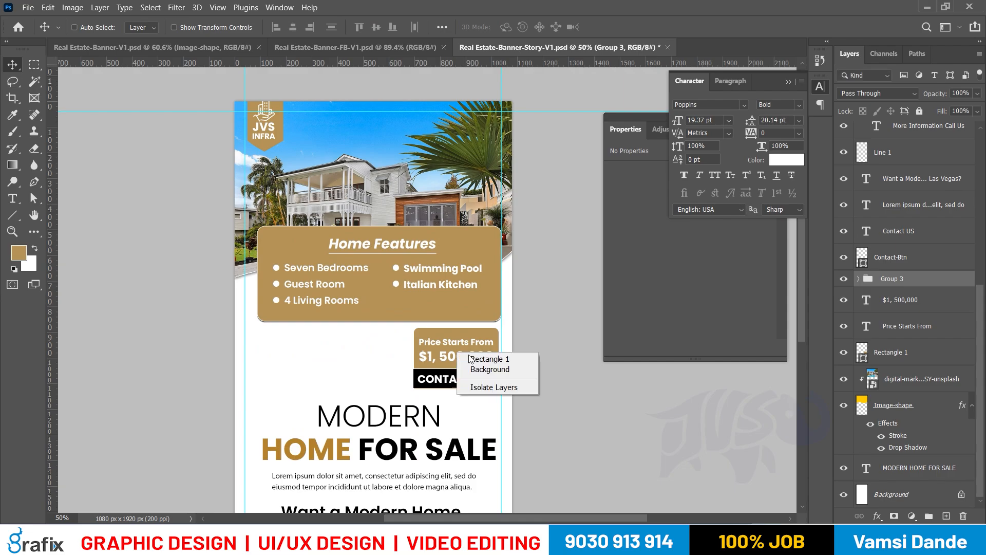
left_click(480, 361)
left_click_drag(514, 378, 442, 323)
key("ctrl+t")
key("Escape")
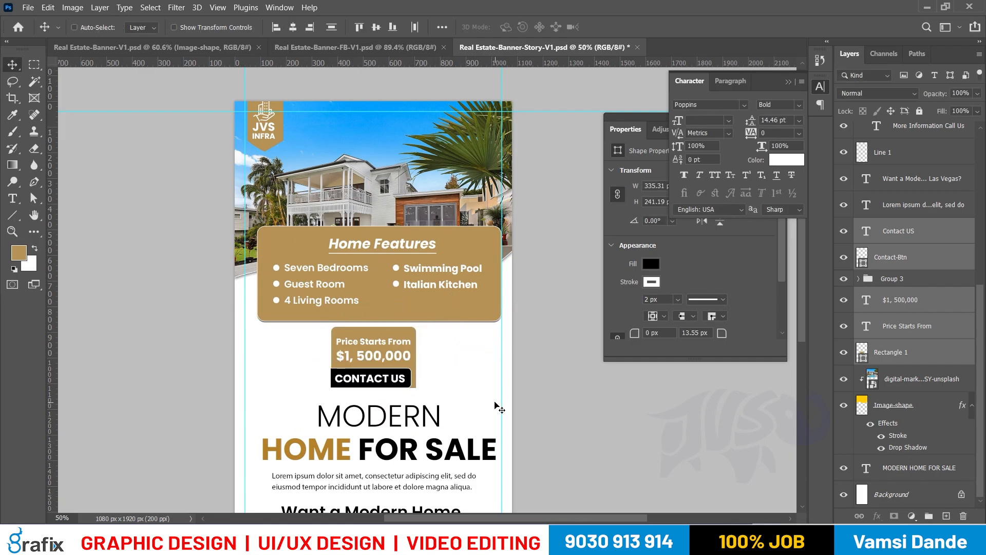
key("ctrl+g")
key("ctrl+t")
left_click_drag(416, 327, 465, 324)
key("Return")
key("ctrl+t")
mouse_move(484, 374)
left_mouse_down()
mouse_move(501, 384)
mouse_move(471, 366)
left_mouse_up()
key("Return")
Set the white stroke of the price block's Rectangle 1 to 10 px
left_click(471, 366, "ctrl")
key("Return")
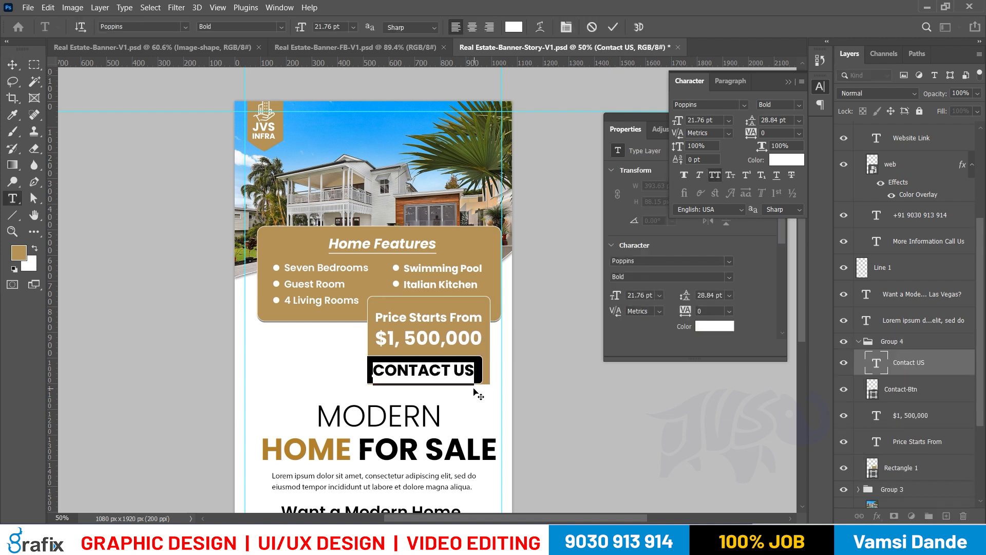
right_click(483, 313)
left_click(487, 346)
left_click(487, 347)
right_click(481, 312)
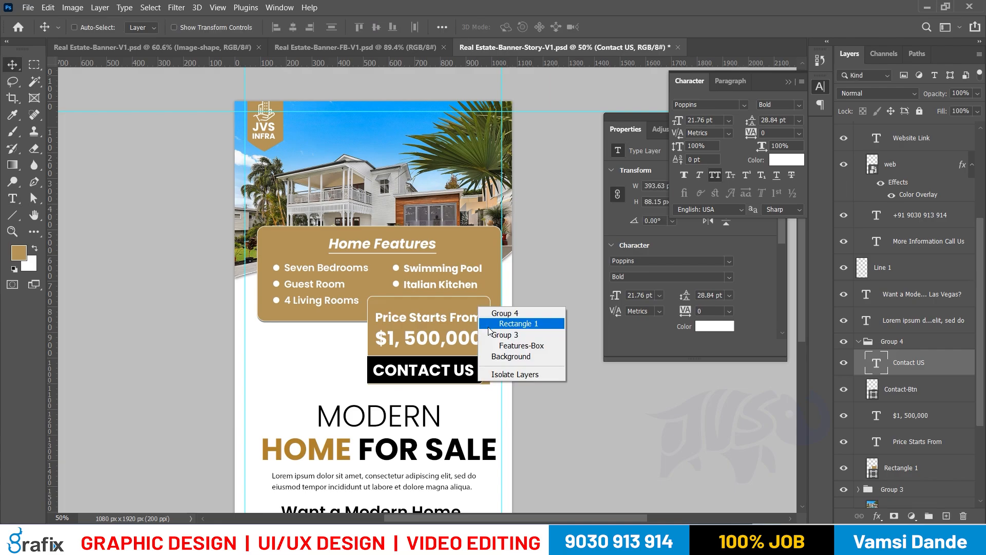
left_click(519, 322)
key("a")
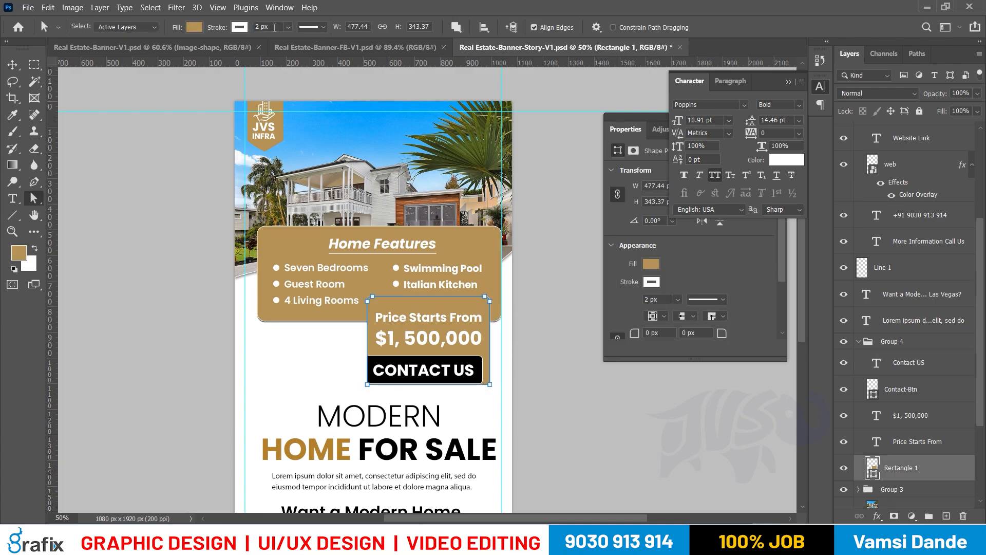
type("0")
key("Return")
key("v")
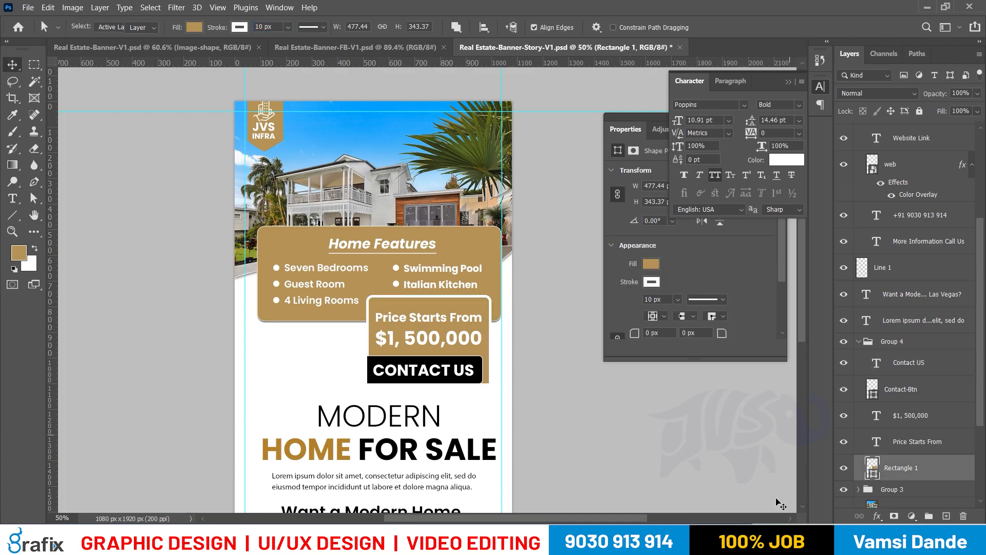
Give the price block's Rectangle 1 unlinked corner radii of 40 px on its two upper corners and 0 px on the others
key("a")
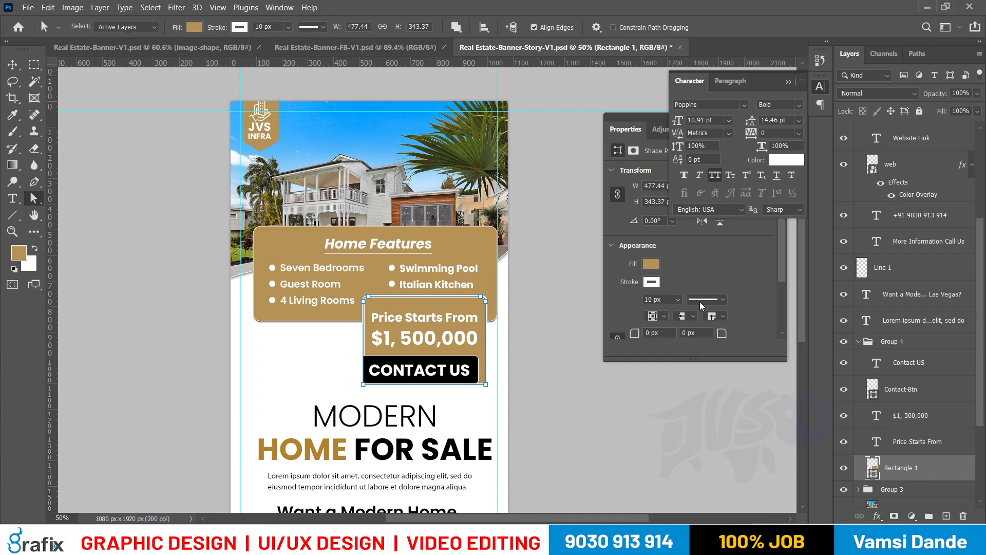
scroll(700, 306, "down", 2)
left_click(654, 306)
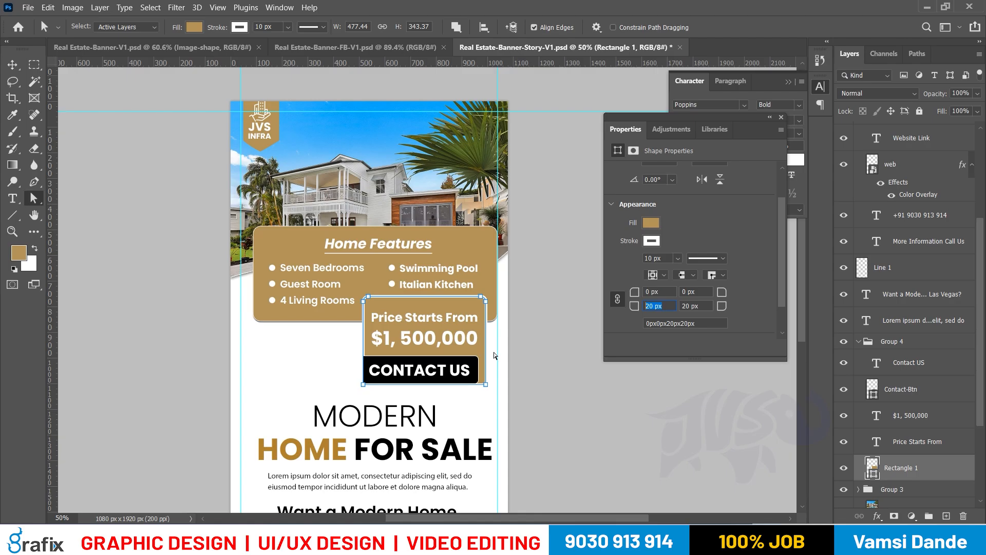
type("40")
key("Return")
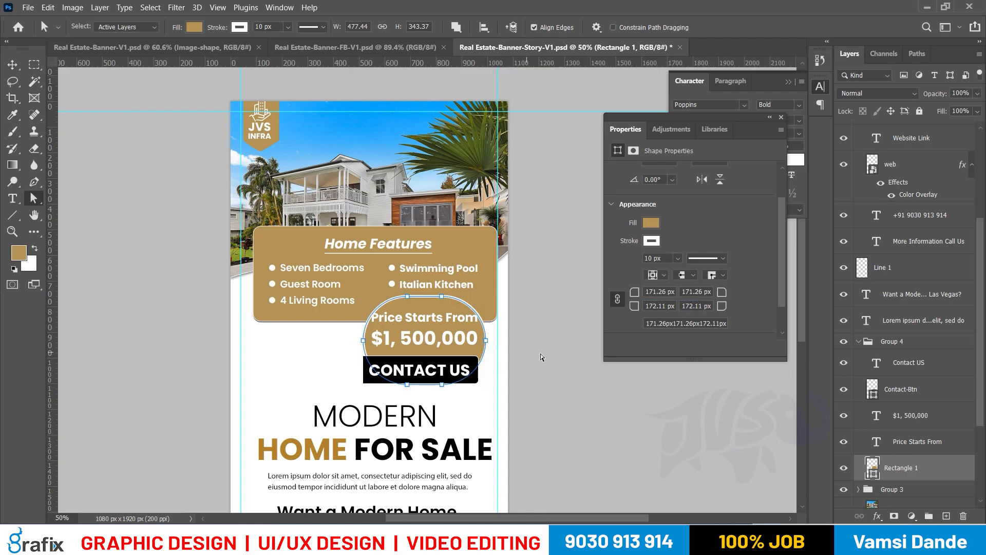
key("ctrl+z")
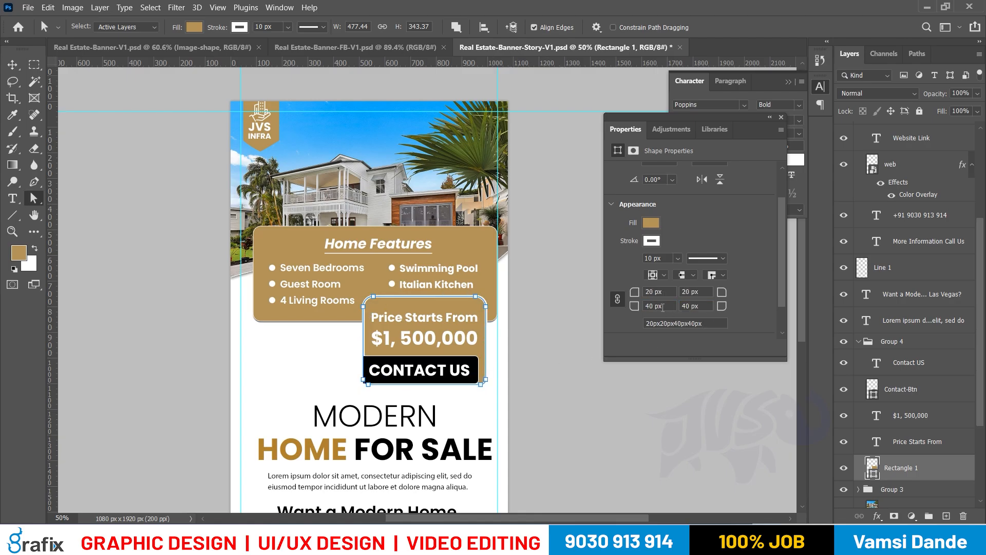
key("ctrl+z")
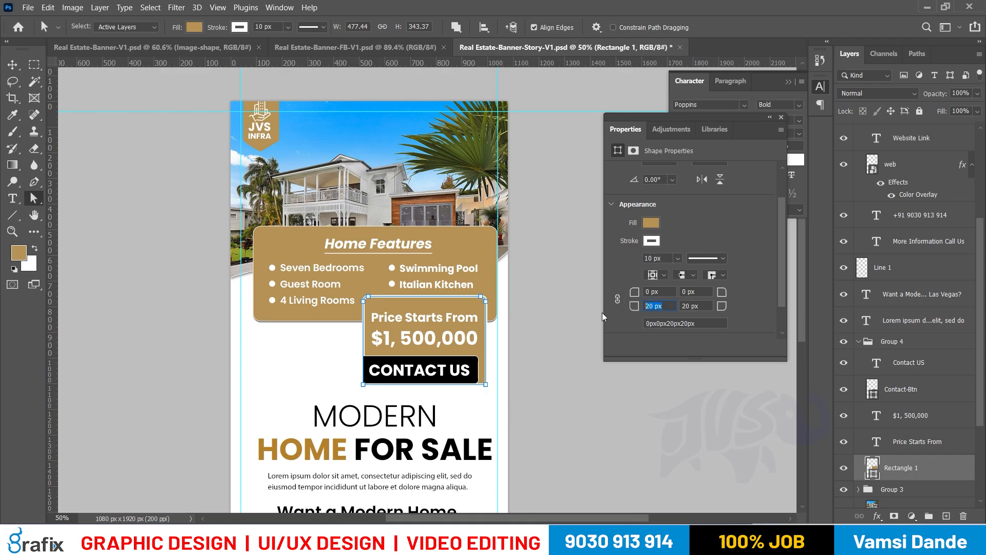
key("Return")
key("v")
Copy the Stroke and Drop Shadow layer style from Features-Box onto the price block's Rectangle 1
scroll(586, 424, "right", 3)
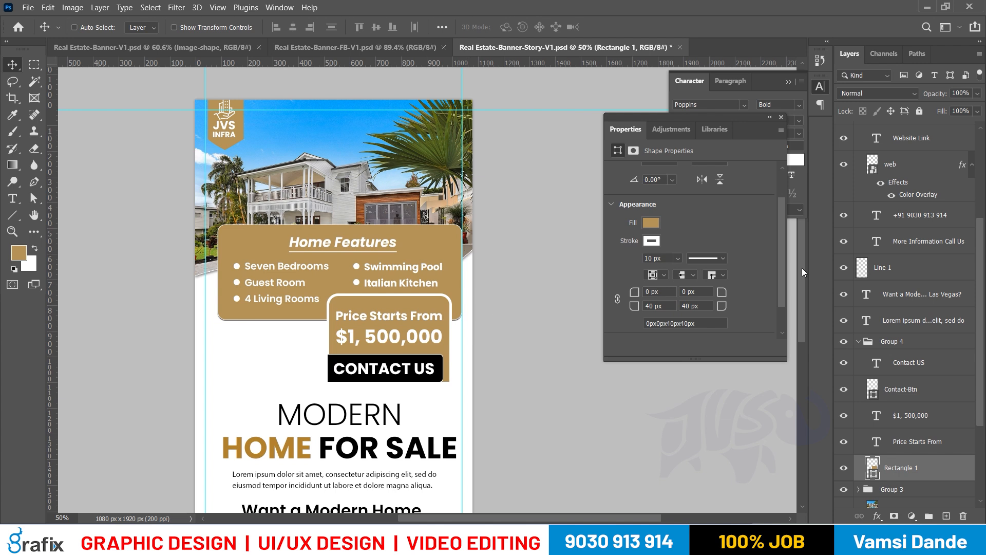
right_click(429, 253)
left_click(445, 257)
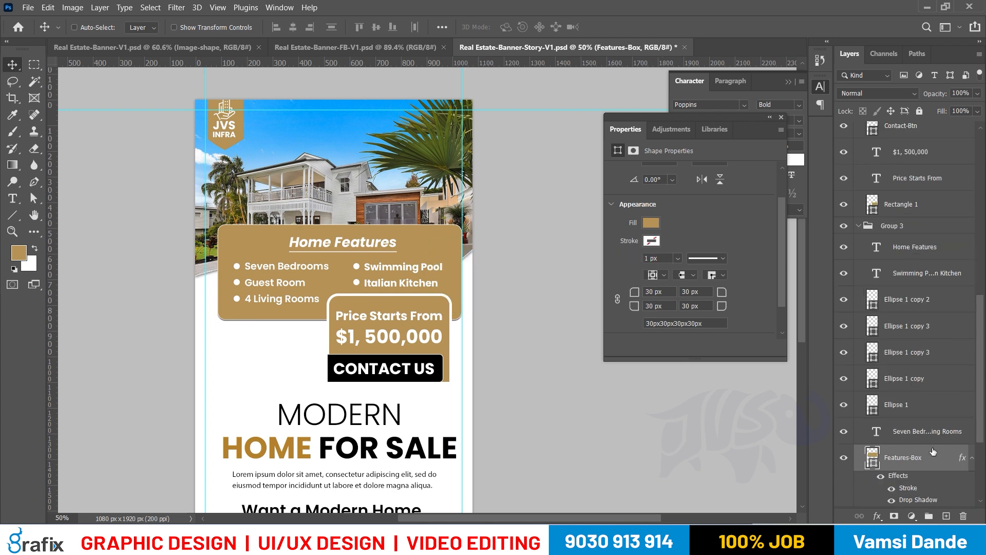
right_click(932, 457)
left_click(830, 280)
right_click(381, 313)
left_click(410, 319)
right_click(936, 205)
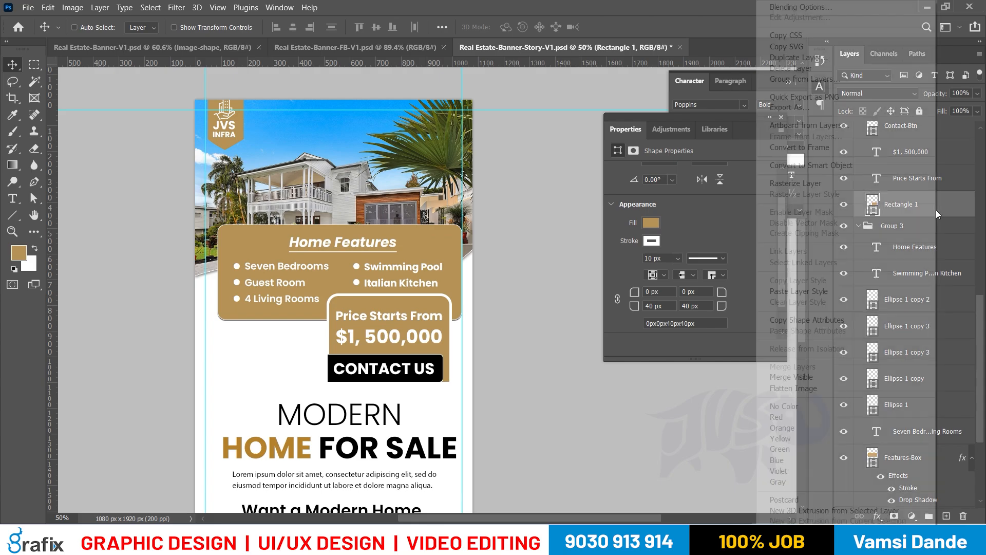
left_click(812, 291)
left_click_drag(534, 380, 530, 377)
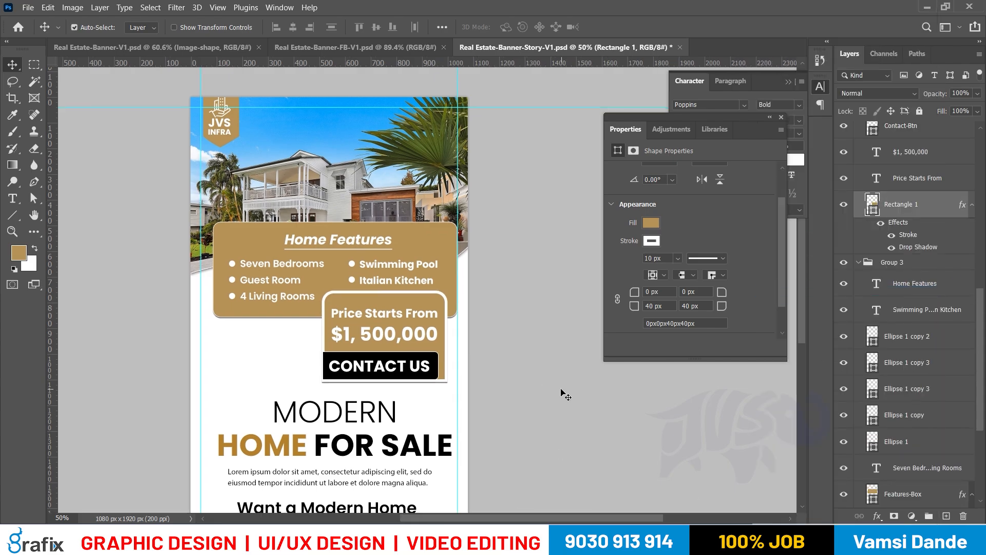
right_click(240, 314)
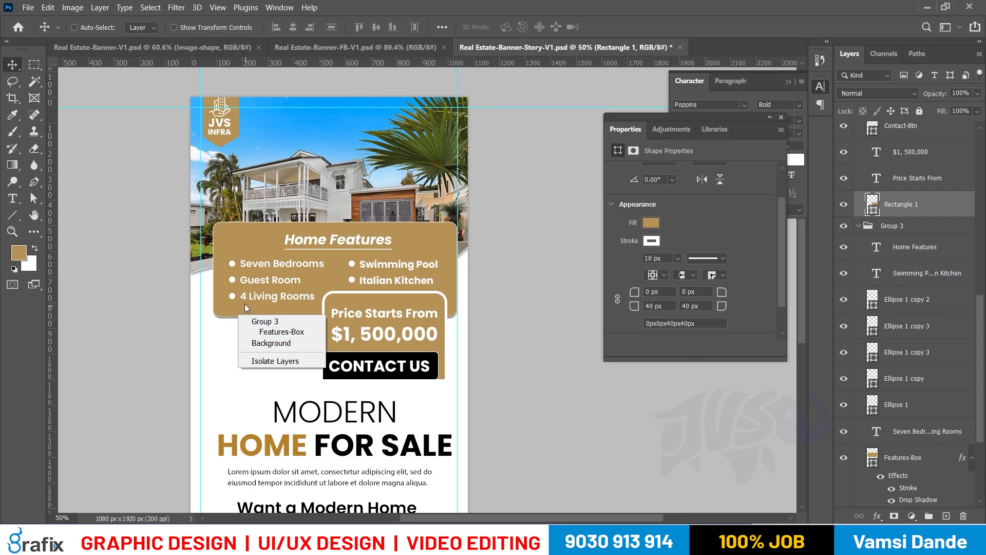
left_click(246, 308)
key("ctrl+shift+z")
Set the shape stroke of the price block's Rectangle 1 to none, leaving its layer effects in place
scroll(372, 363, "up", 1)
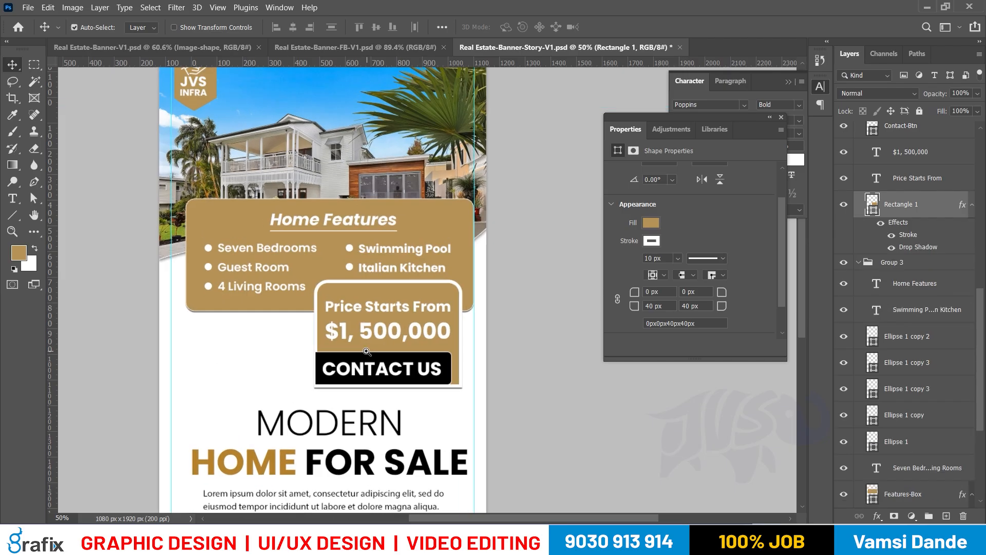
scroll(380, 307, "down", 1)
key("a")
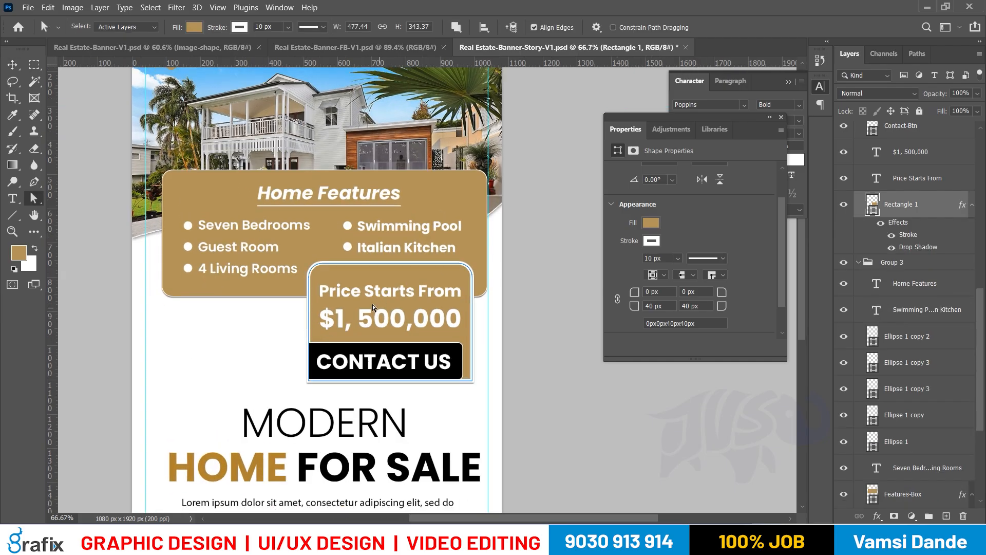
left_click(240, 26)
left_click(166, 52)
key("v")
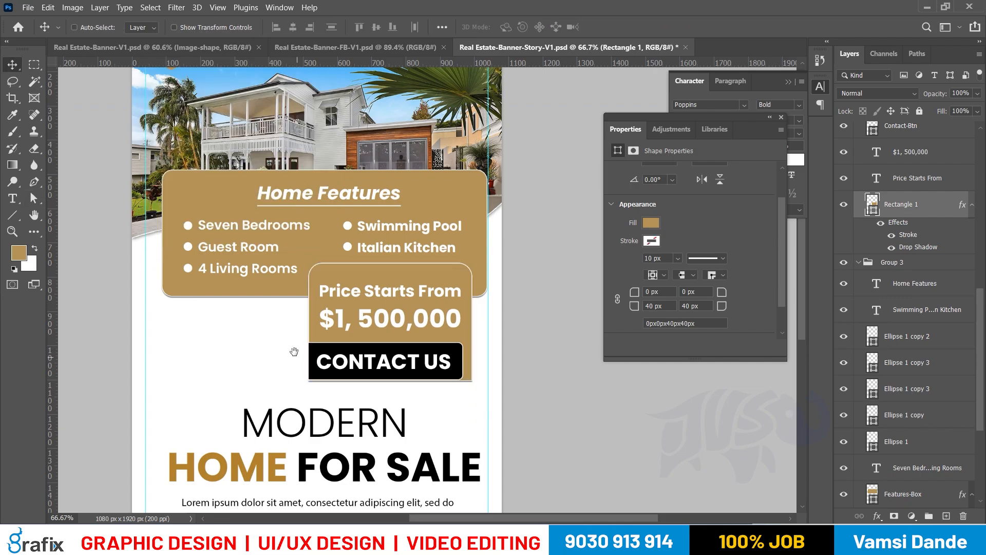
Increase the size of the white Stroke layer effect on Features-Box
scroll(329, 362, "up", 5)
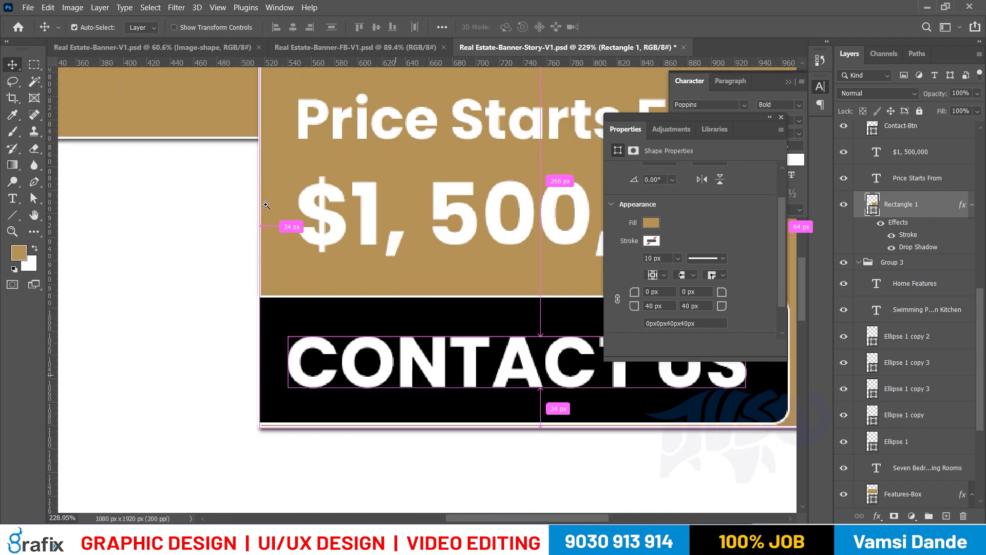
left_click_drag(273, 209, 336, 270)
right_click(271, 174)
left_click(312, 188)
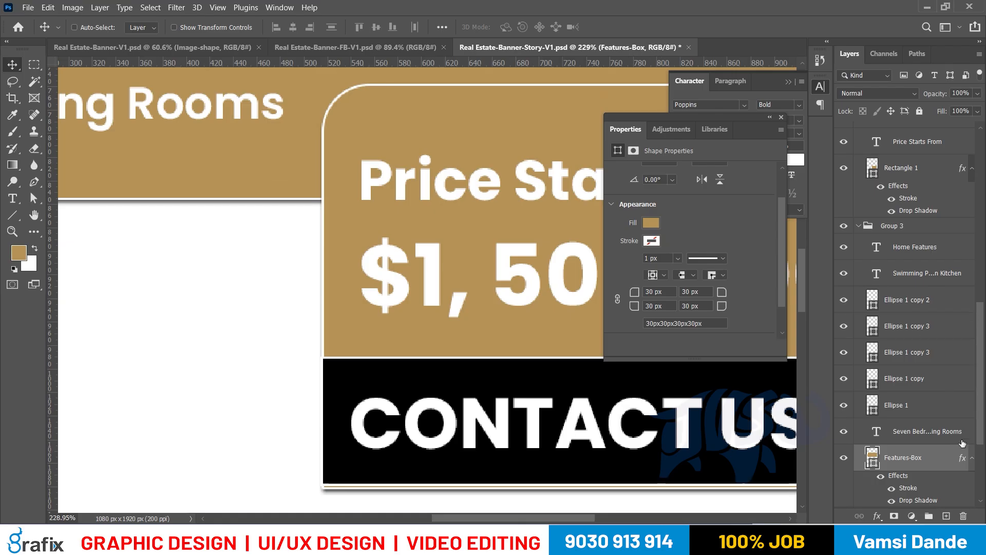
left_click(529, 278)
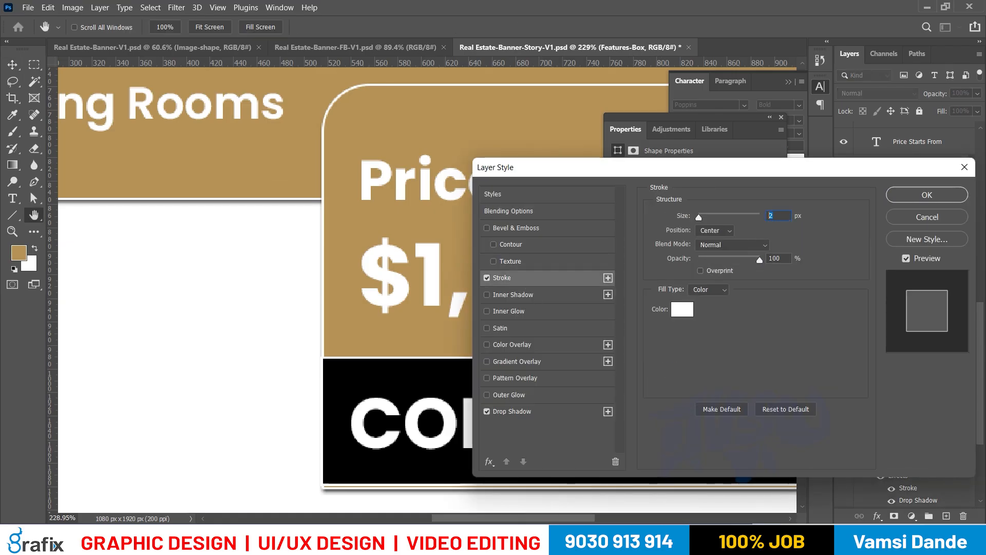
key("Return")
Thicken the white Stroke layer effect on the price block's Rectangle 1 to match the features box
right_click(435, 143)
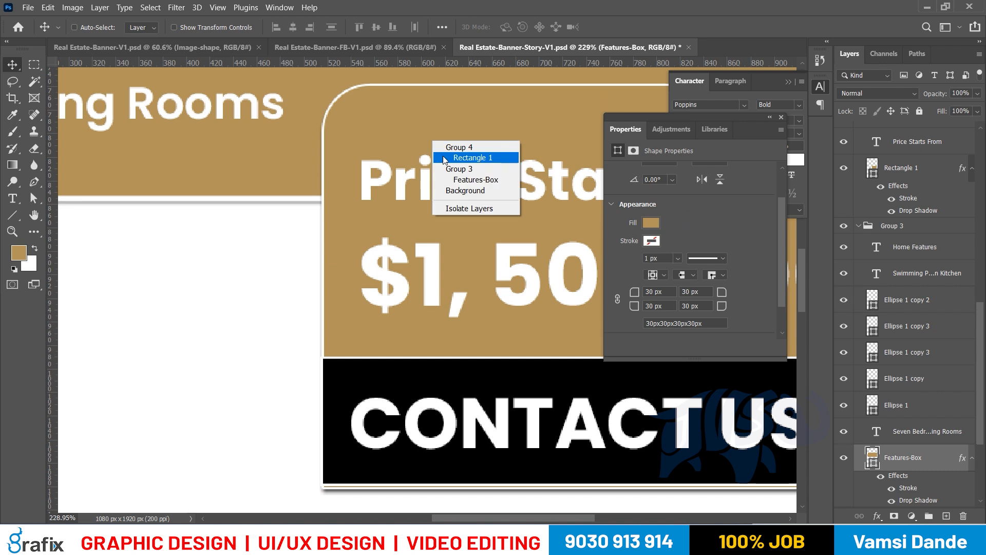
left_click(445, 157)
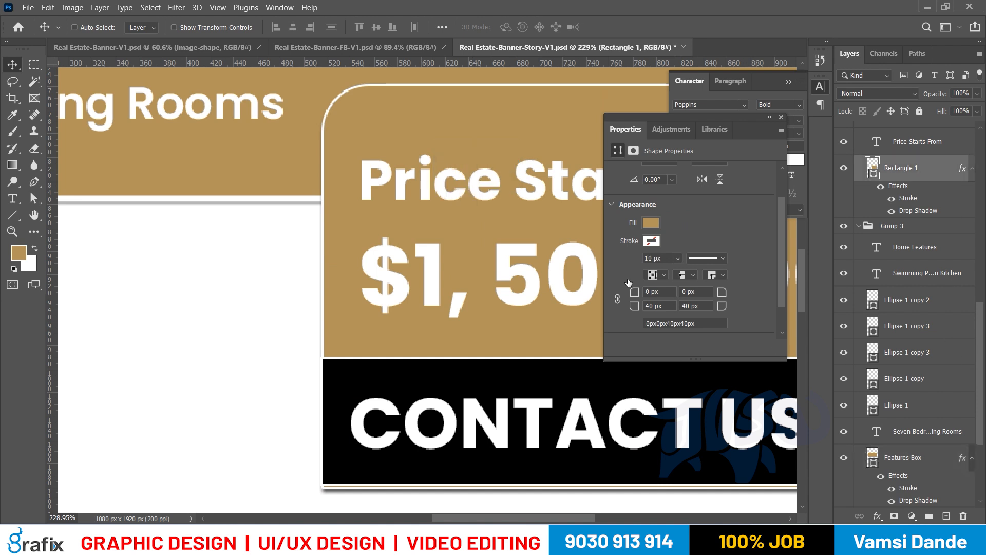
left_click(549, 279)
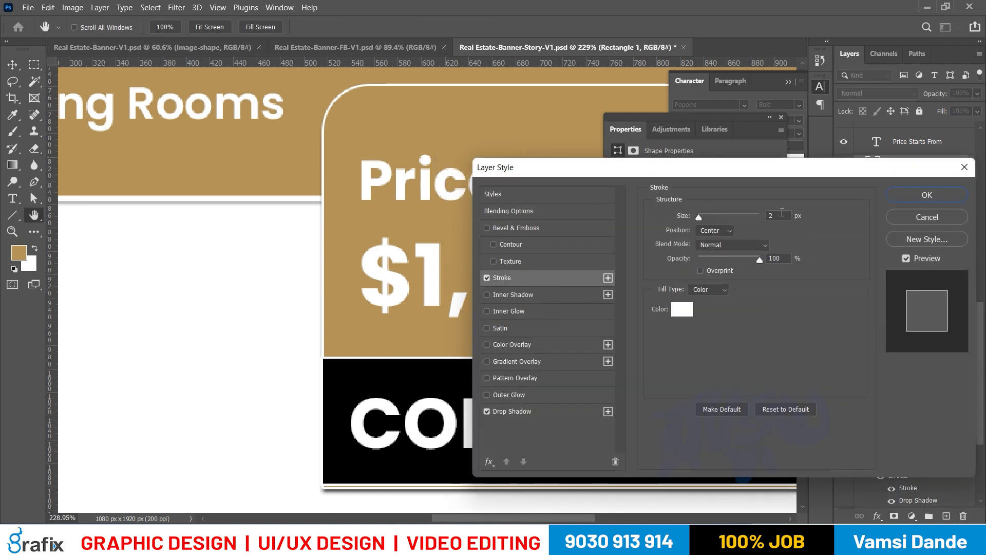
key("Return")
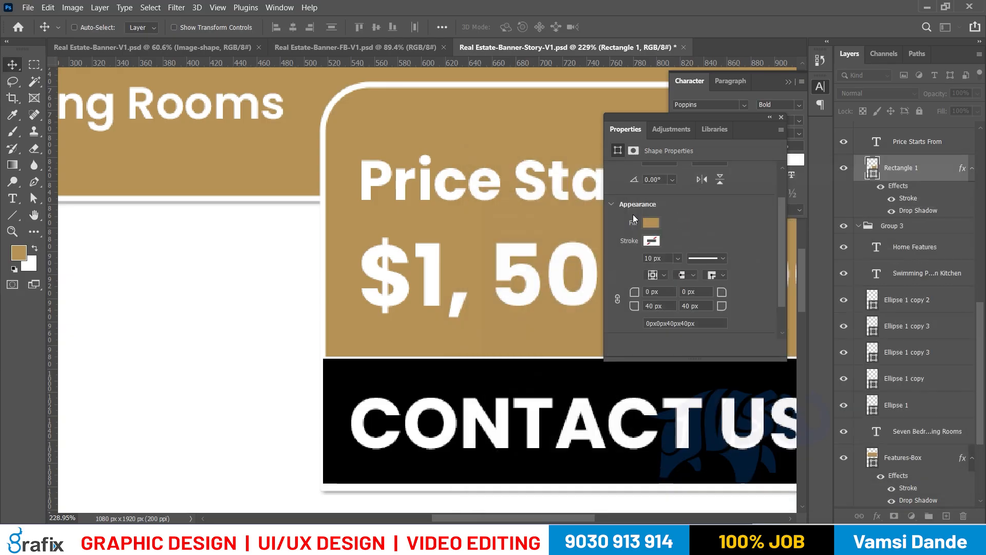
Show the story full screen without panels and move the "Want a Modern Home in Las Vegas?" text slightly down
scroll(457, 337, "down", 6)
key("Tab")
key("f")
left_click_drag(583, 363, 508, 353)
right_click(464, 349)
left_click(482, 354)
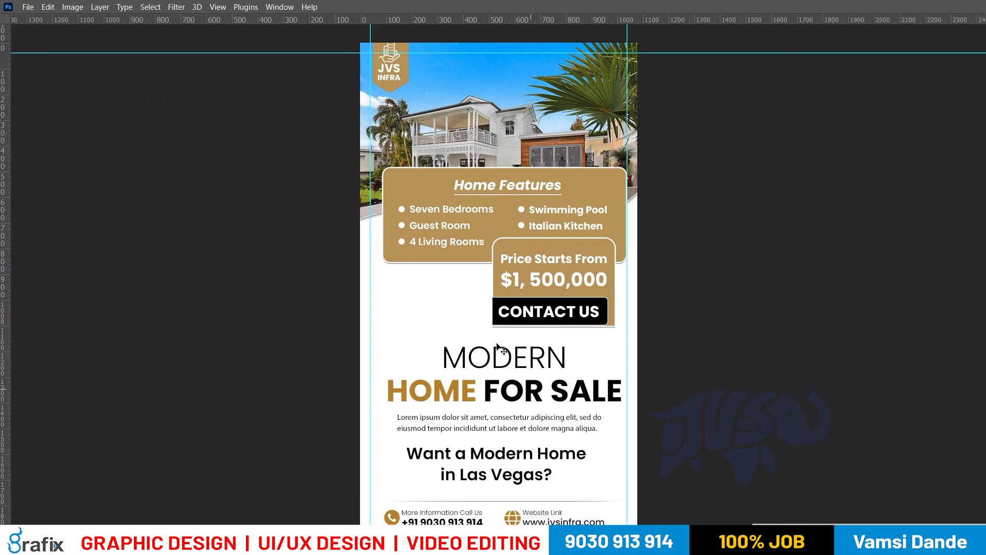
right_click(520, 354)
left_click(537, 362)
left_click_drag(537, 459, 538, 466)
Move the Lorem ipsum paragraph and the MODERN HOME FOR SALE headline slightly down, away from the price block
right_click(536, 425)
left_click(549, 432)
left_click_drag(545, 417, 545, 427)
right_click(542, 389)
left_click(559, 397)
left_click_drag(560, 386, 560, 397)
Left-align the MODERN HOME FOR SALE headline text and position it against the left guide
key("ctrl+a")
key("ctrl+shift+l")
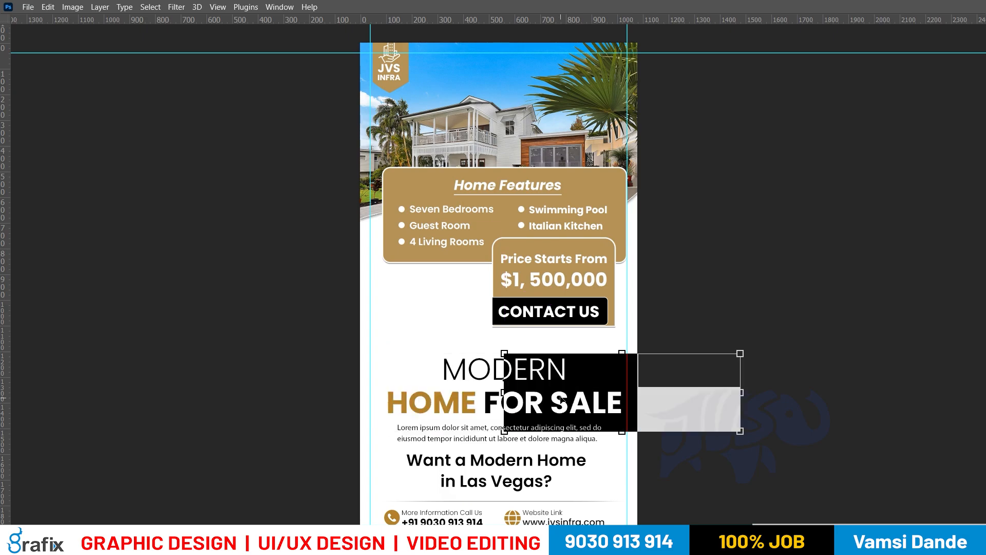
key("ctrl+Return")
left_click_drag(535, 401, 488, 396)
Try enlarging the price and contact group at the features box's lower-right corner, saving the file, and undo the resize
right_click(578, 321)
left_click(578, 318)
left_click_drag(620, 333, 631, 349)
left_click_drag(600, 325, 588, 335)
key("Return")
key("ctrl+s")
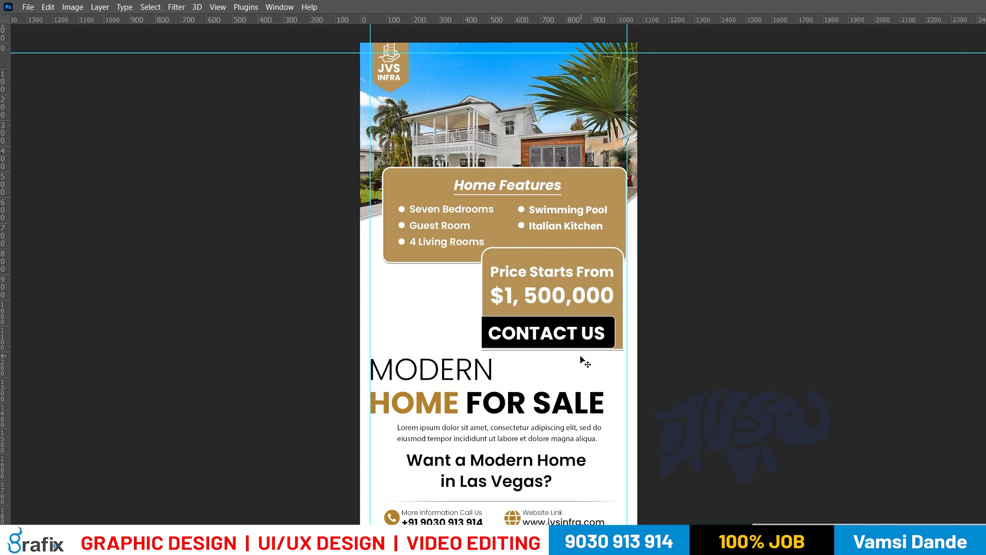
key("ctrl+z")
Move the Home Features and price groups down together so the pool in the photo shows above them
right_click(437, 239)
left_click(445, 247)
left_click_drag(569, 276, 567, 331)
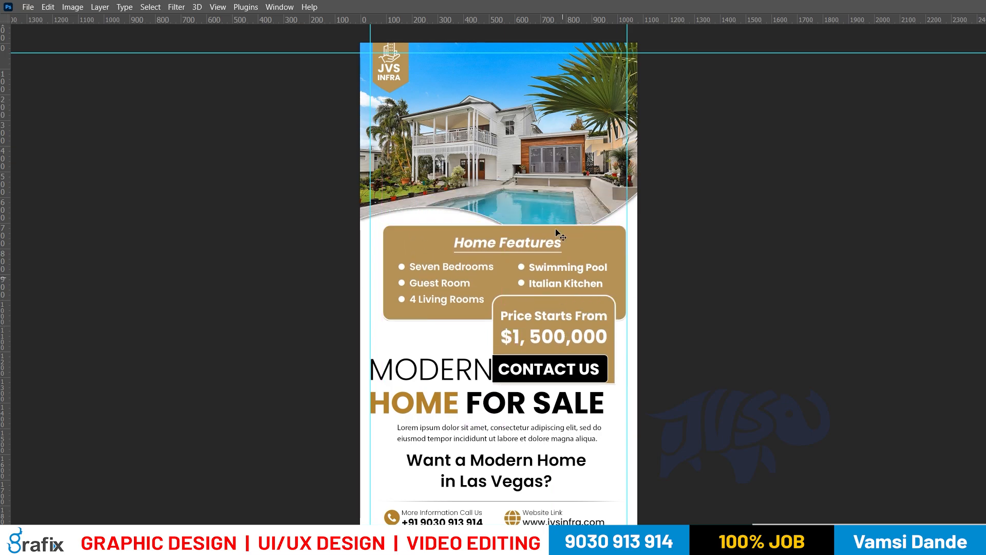
Enlarge the photo's wavy-edged shape so its lower edge extends behind the Home Features box
right_click(561, 210)
left_click(565, 214)
left_click_drag(492, 237, 476, 257)
key("Return")
right_click(470, 238)
left_click(482, 245)
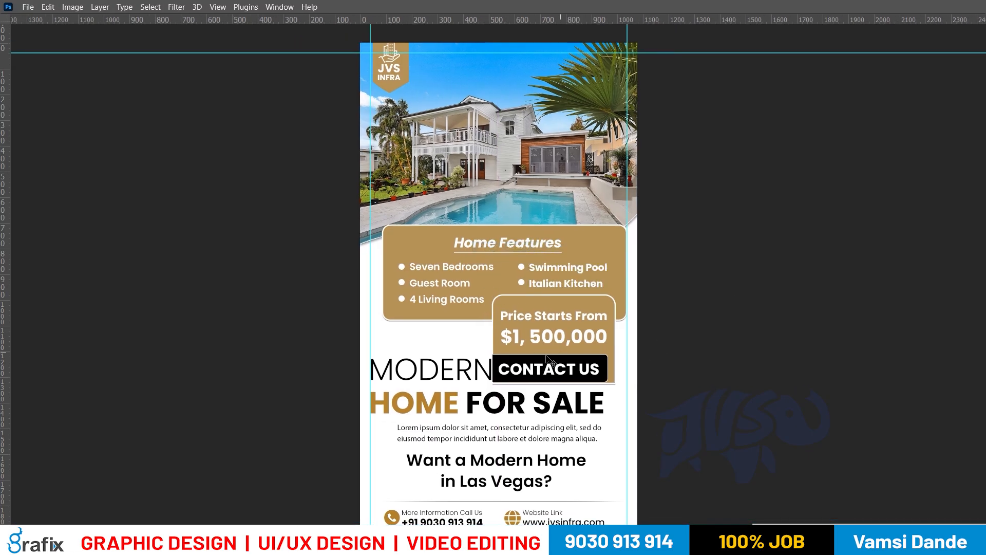
Scale the price and contact group down slightly so it clears the end of the word MODERN
left_click_drag(614, 455, 612, 446)
right_click(567, 335)
left_click(580, 341)
left_click_drag(491, 375, 496, 370)
key("Return")
key("ctrl+t")
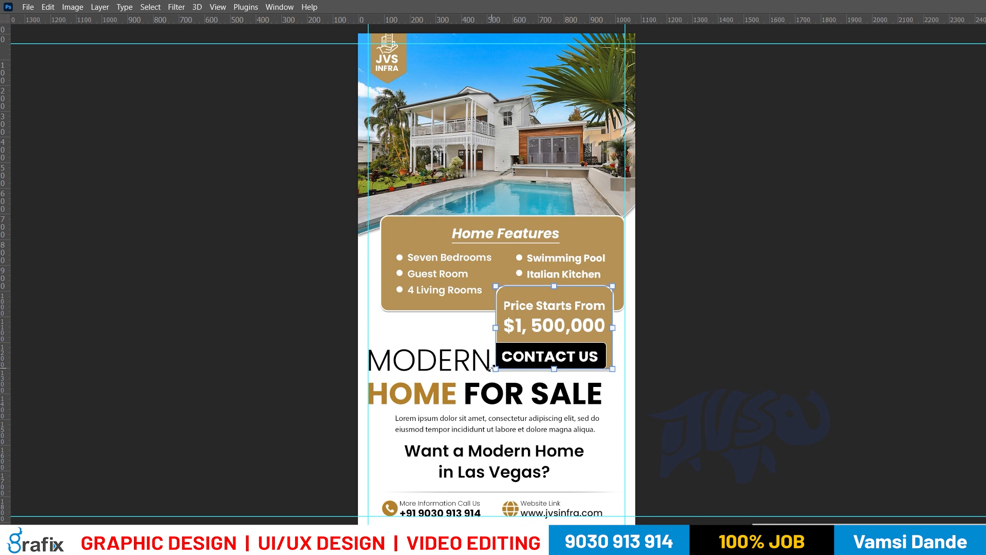
key("Escape")
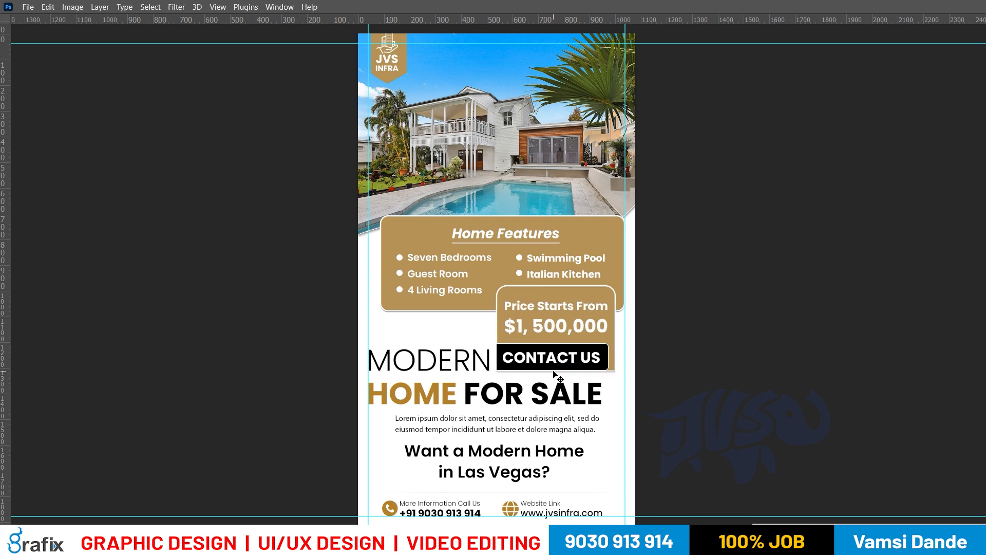
Review the complete story layout in full-screen view, checking the headline, question text and contact row
key("f")
left_click_drag(523, 302, 532, 323)
left_click_drag(579, 342, 527, 312)
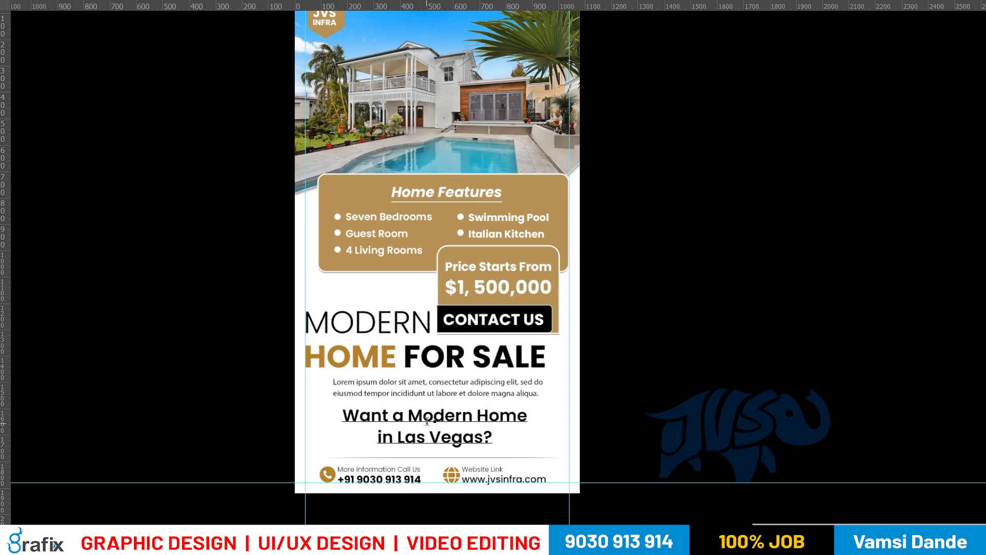
double_click(435, 441)
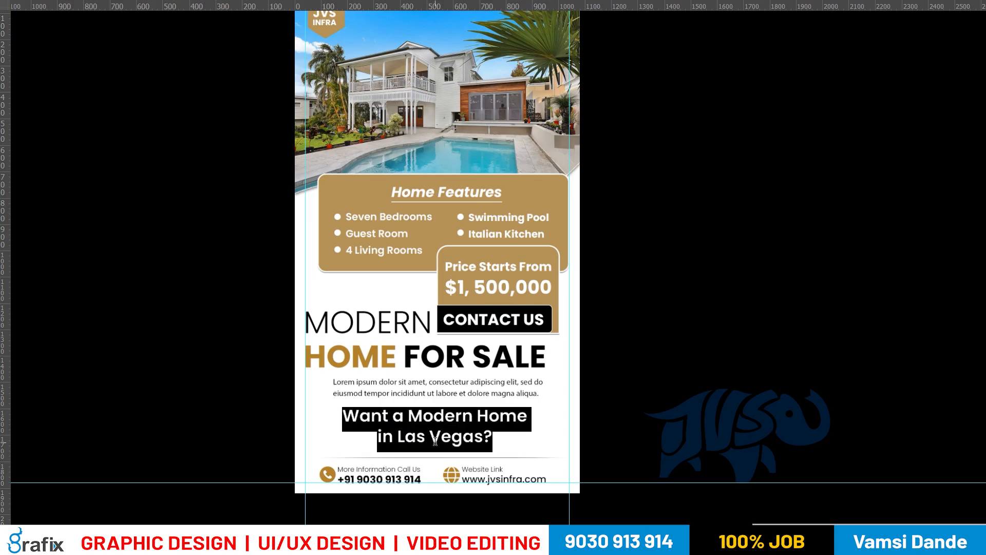
key("ctrl+Return")
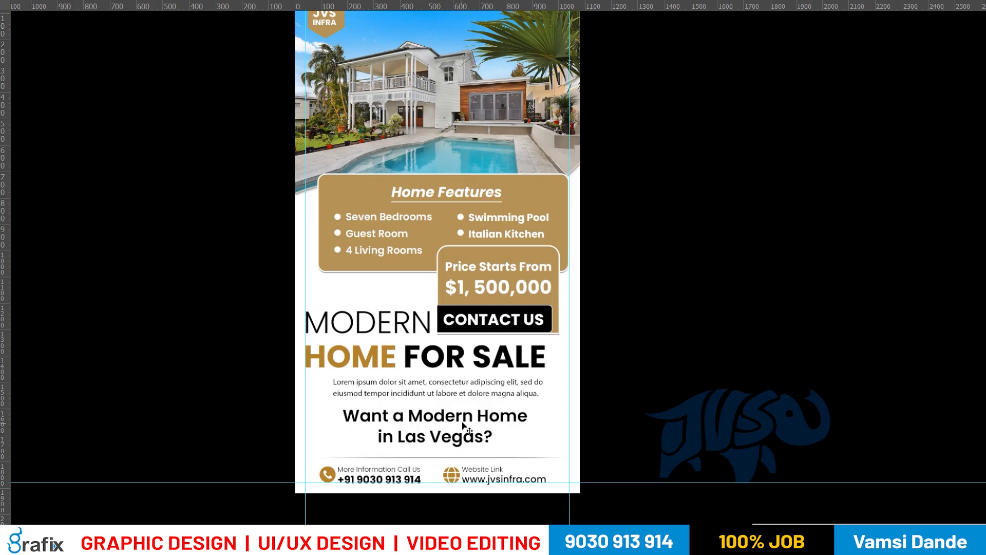
right_click(436, 356)
left_click(448, 366)
key("f")
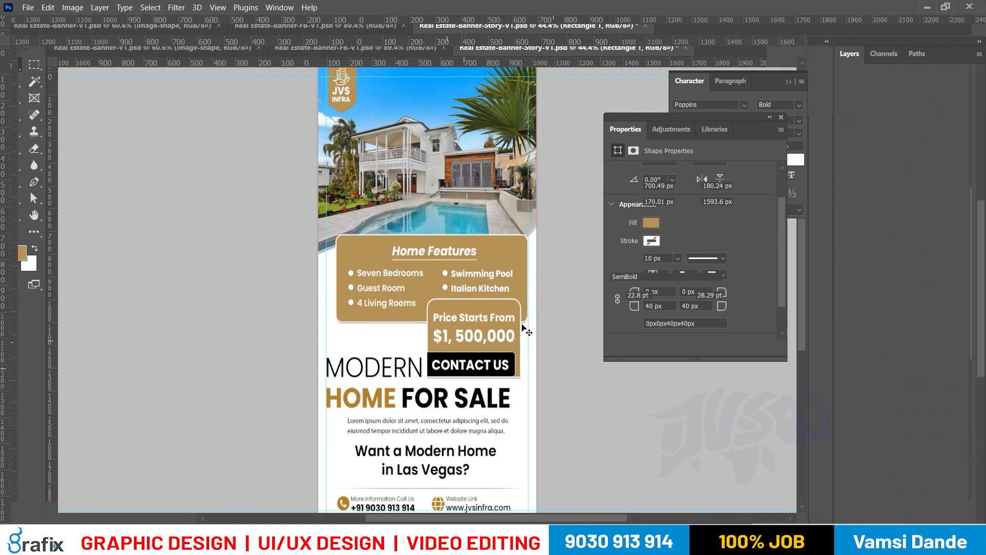
Save the story document and save a JPEG copy to the Desktop as Real Estate-Banner-Story-V1
key("ctrl+s")
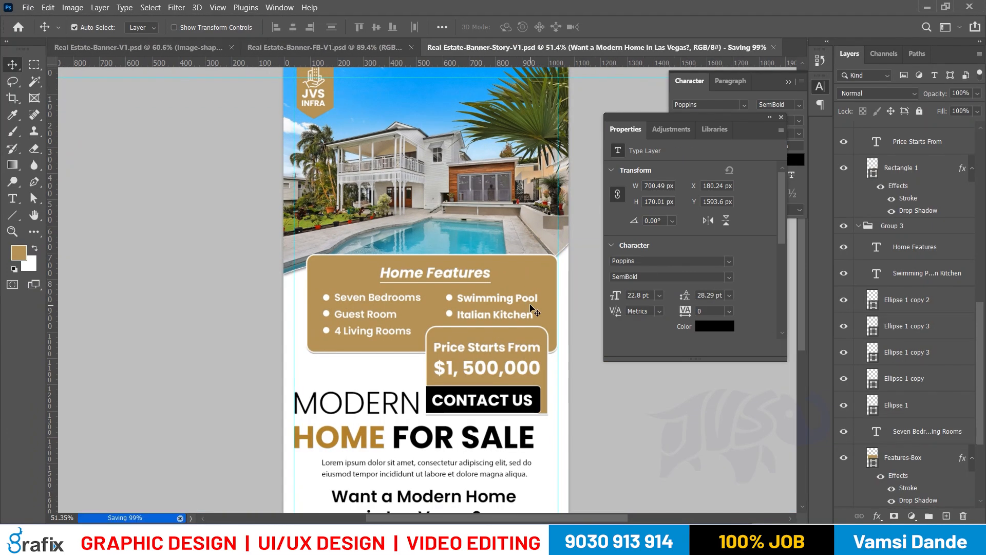
key("ctrl+alt+s")
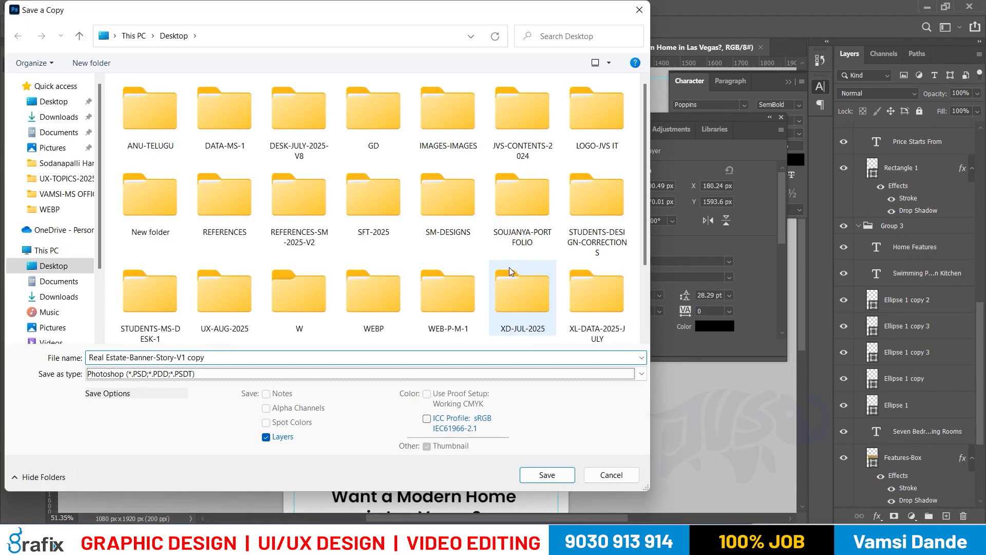
key("Right")
key("BackSpace")
key("BackSpace")
key("BackSpace")
key("BackSpace")
key("BackSpace")
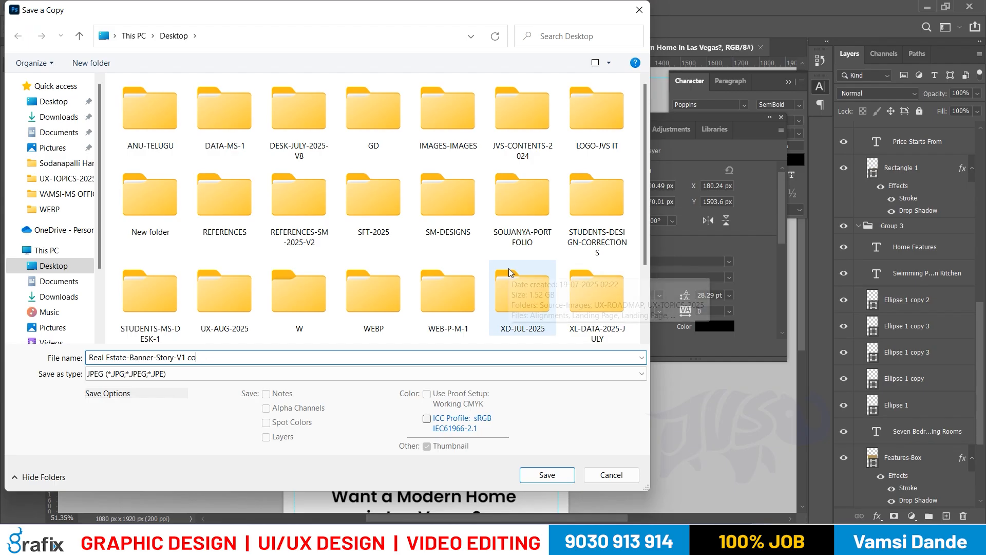
key("Return")
key("Return")
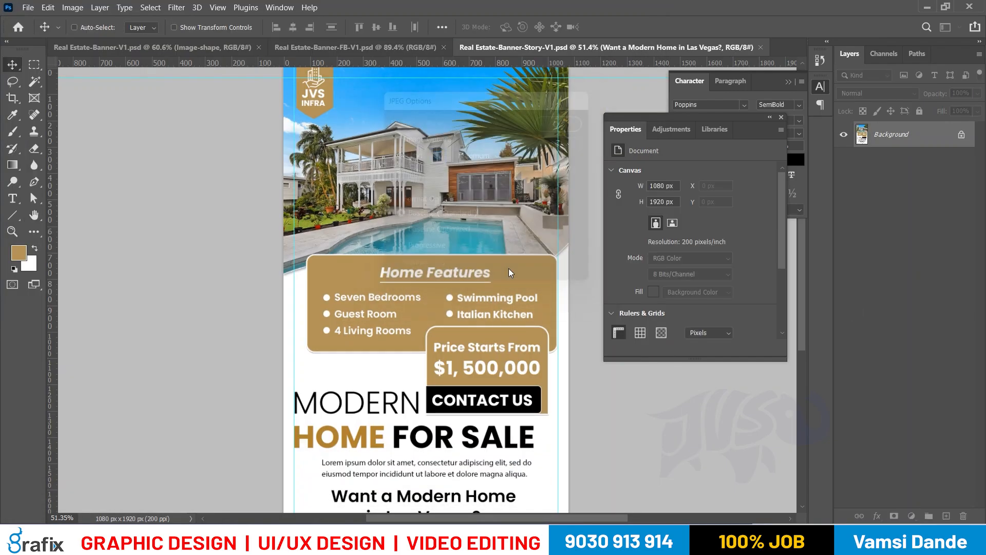
Close the story document and shift the FB banner's Home Features, price and contact blocks together about 38 px left
key("ctrl+w")
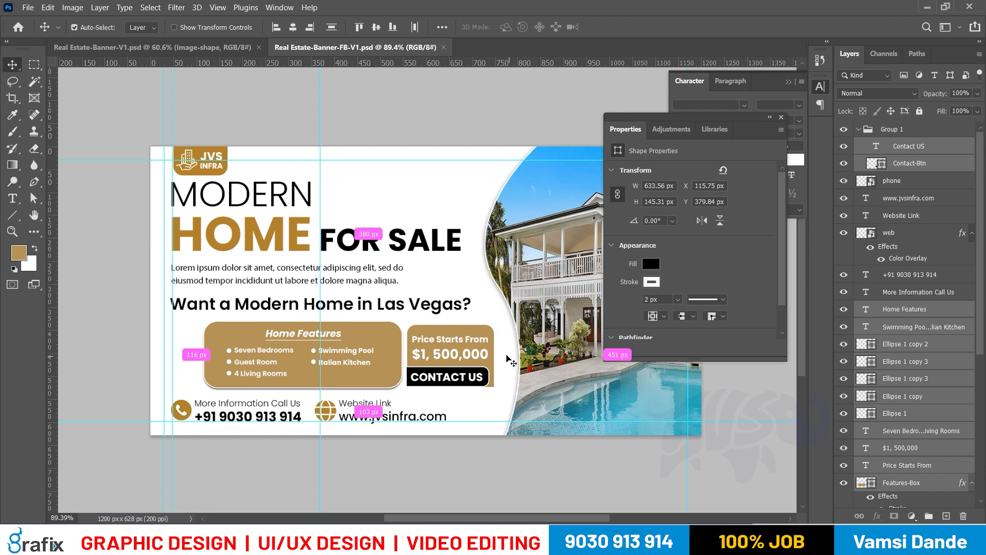
left_click_drag(501, 352, 247, 381)
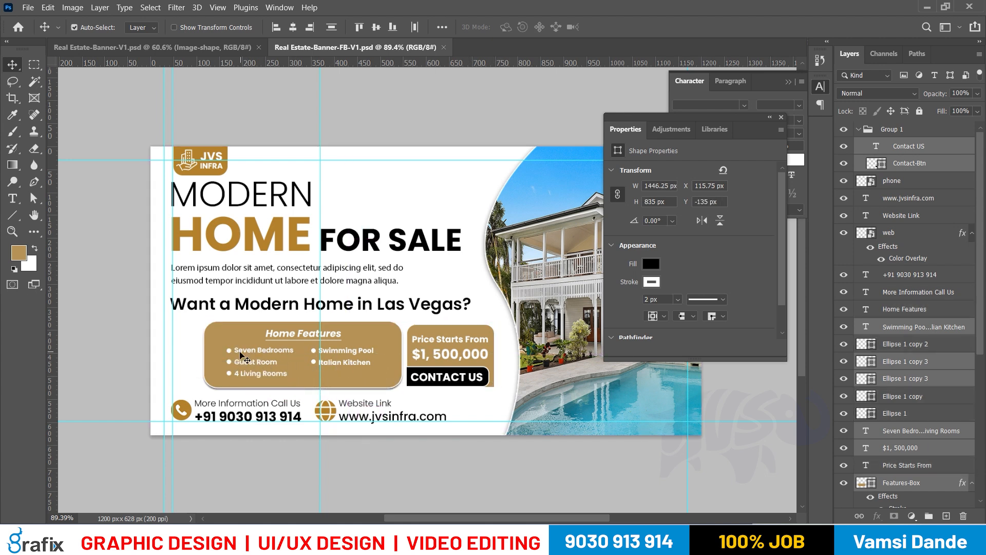
right_click(240, 352)
left_click(255, 361)
left_click_drag(132, 324, 483, 386)
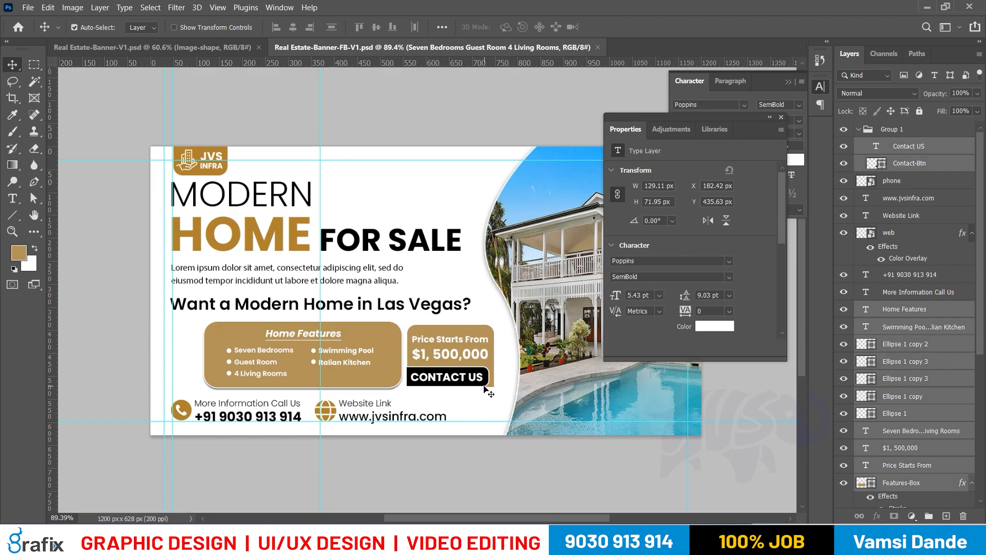
key("shift+Left")
key("shift+Left")
key("shift+Left")
key("shift+Left")
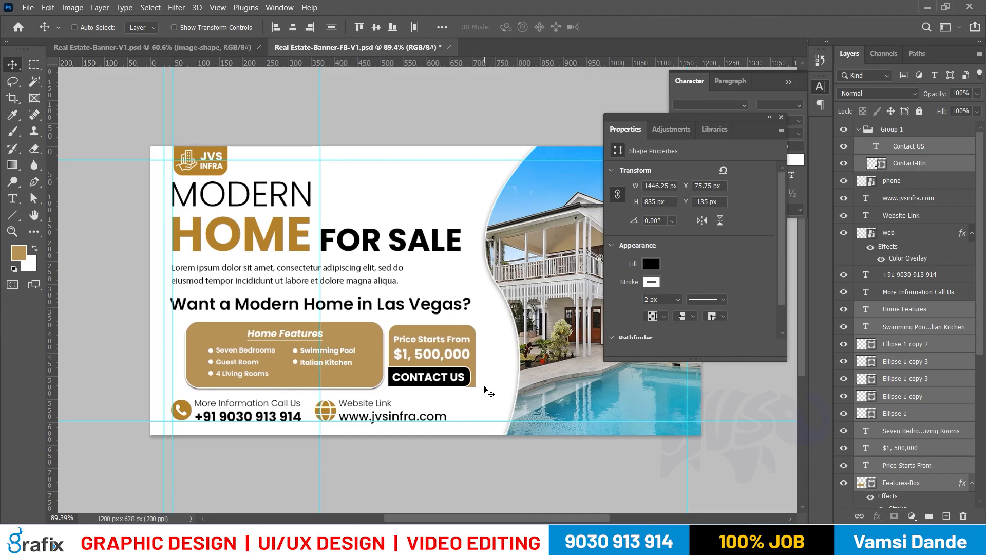
key("Right")
key("Right")
key("Right")
key("Right")
key("Right")
key("Right")
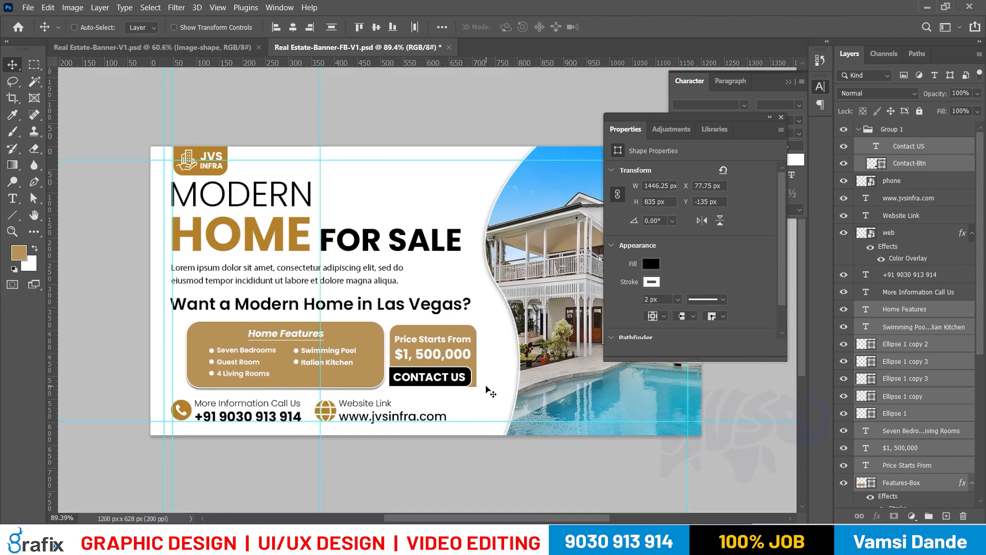
Move the FB banner's clipped house photo about 50 px to the right and review the full banner without the panels
left_click(579, 333, "ctrl")
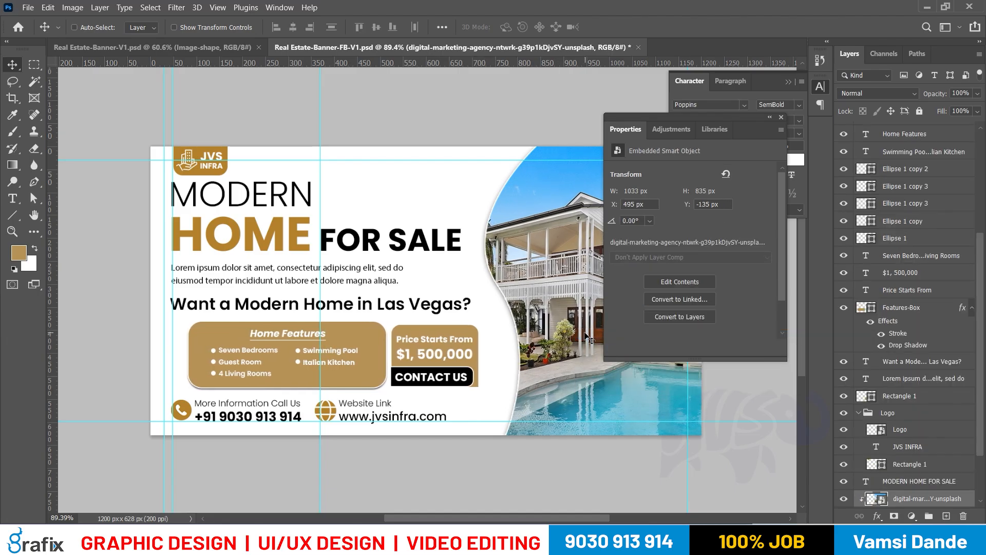
key("Tab")
key("shift+Right")
key("shift+Right")
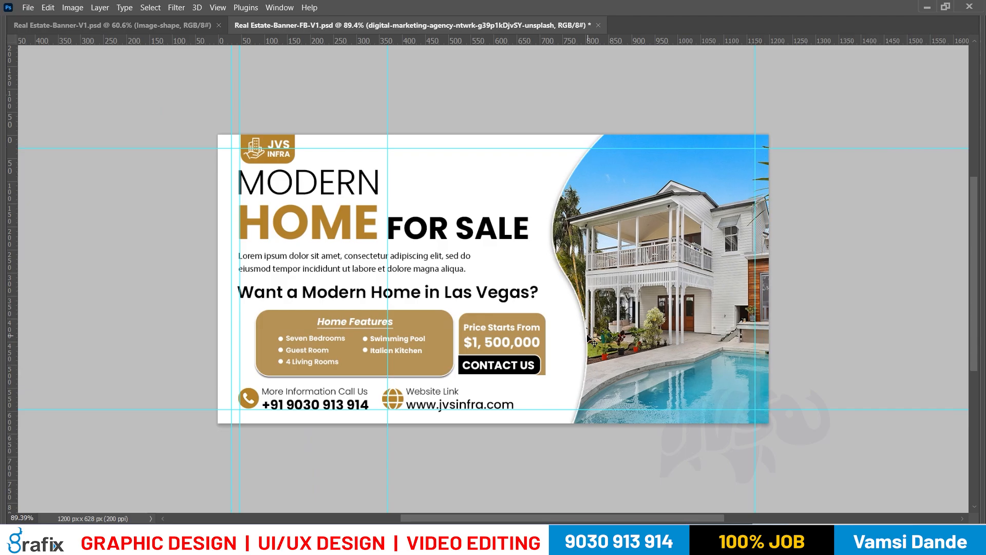
right_click(700, 314)
left_click(706, 318)
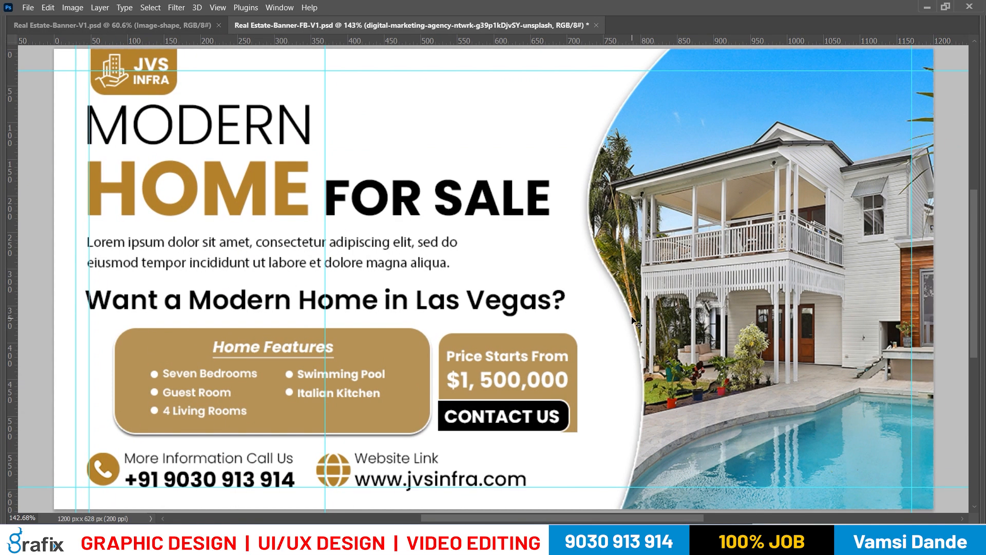
scroll(503, 270, "down", 3)
Save a JPEG copy of the FB banner on the Desktop as Real Estate-Banner-FB-V1 at quality 12 and close the document
key("ctrl+alt+s")
key("Tab")
key("j")
key("shift+Tab")
key("End")
key("BackSpace")
key("BackSpace")
key("BackSpace")
key("BackSpace")
key("BackSpace")
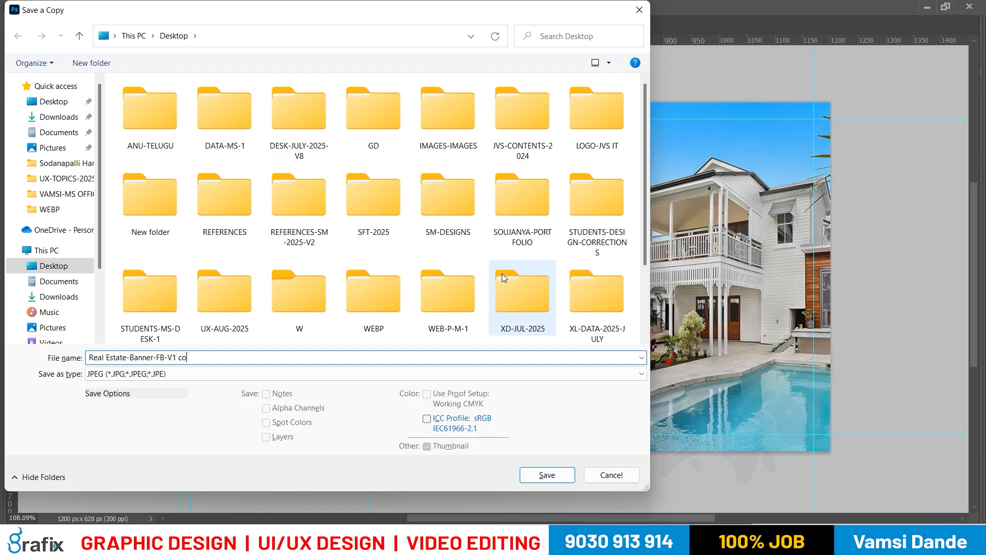
key("Return")
left_click(502, 272)
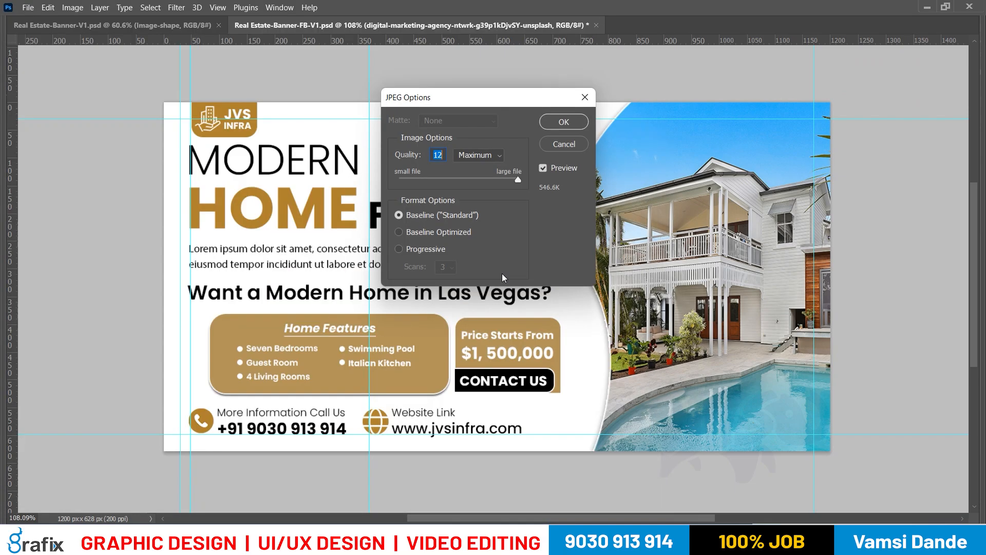
key("Return")
key("ctrl+w")
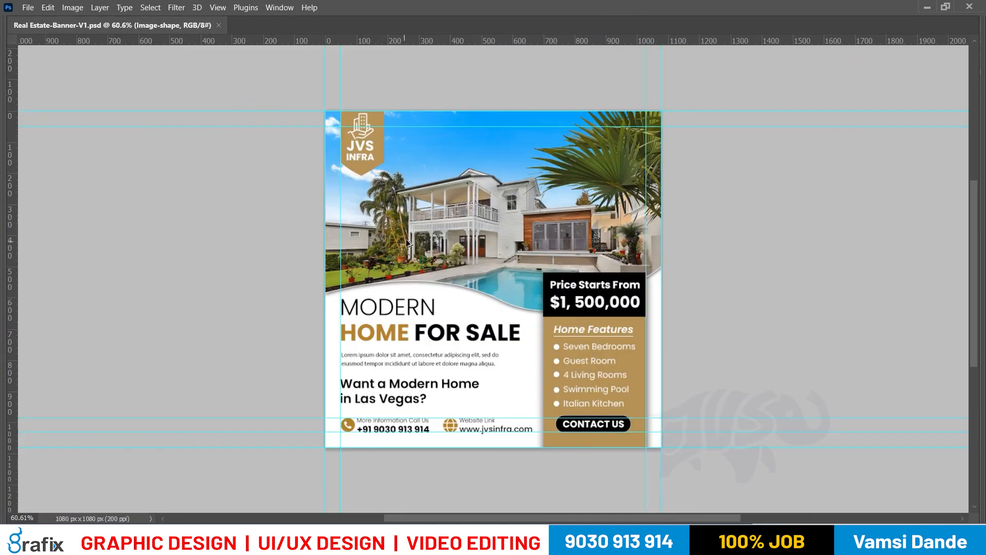
Save the square banner as a JPEG copy named Real Estate-Banner-V1, replacing the existing Desktop file, and close the document
key("ctrl+alt+s")
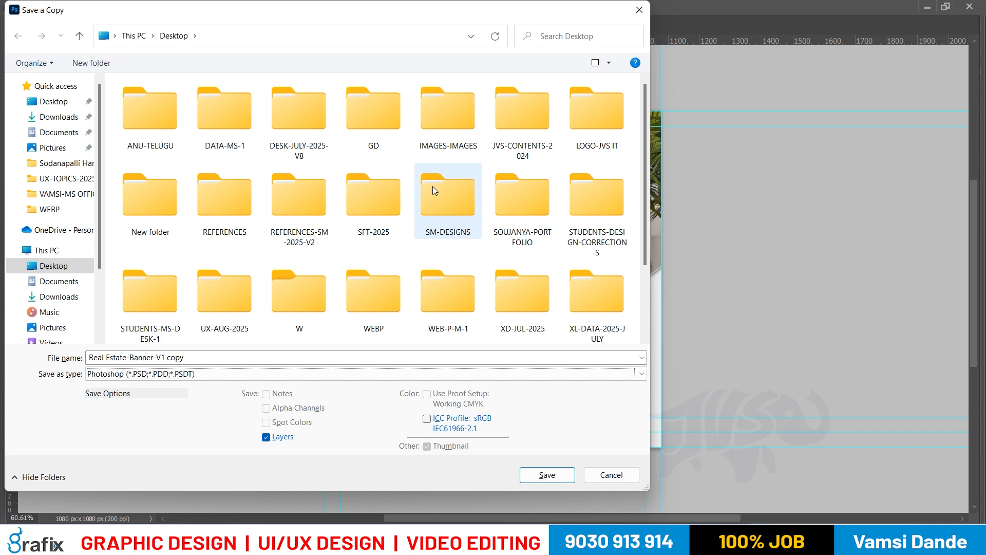
key("j")
key("shift+Tab")
key("Right")
key("BackSpace")
key("BackSpace")
key("Return")
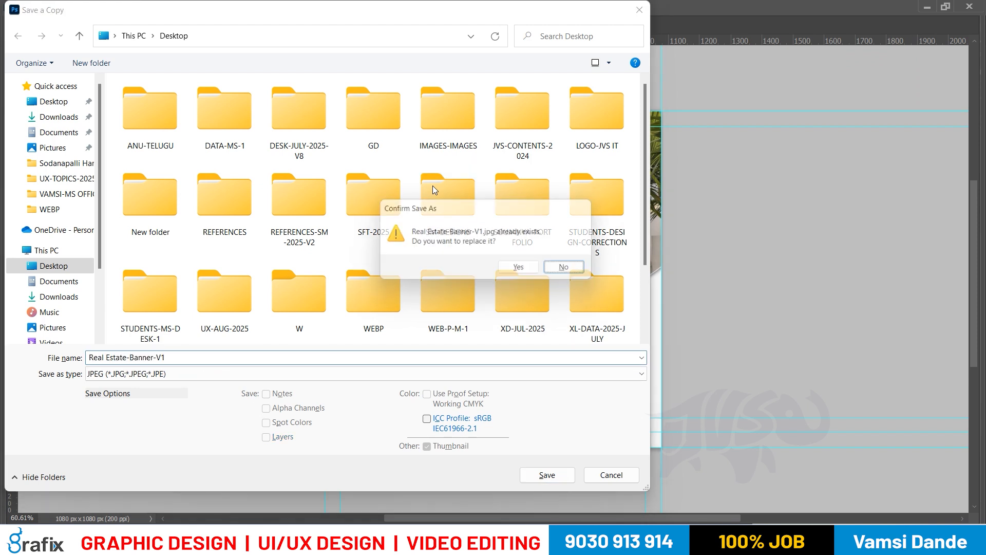
key("y")
key("Return")
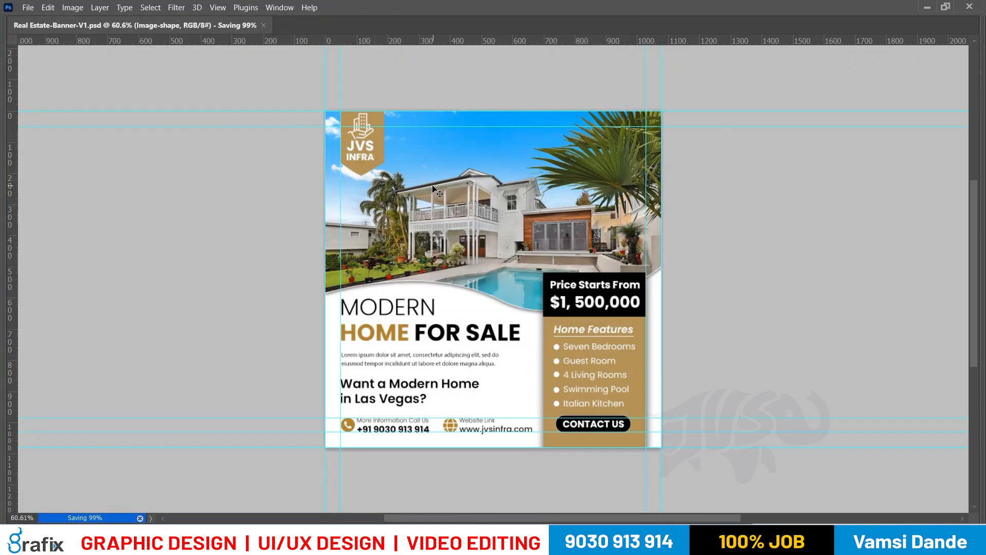
key("ctrl+w")
Switch to the Windows desktop, preview the exported story JPEG, and close the preview
key("super+d")
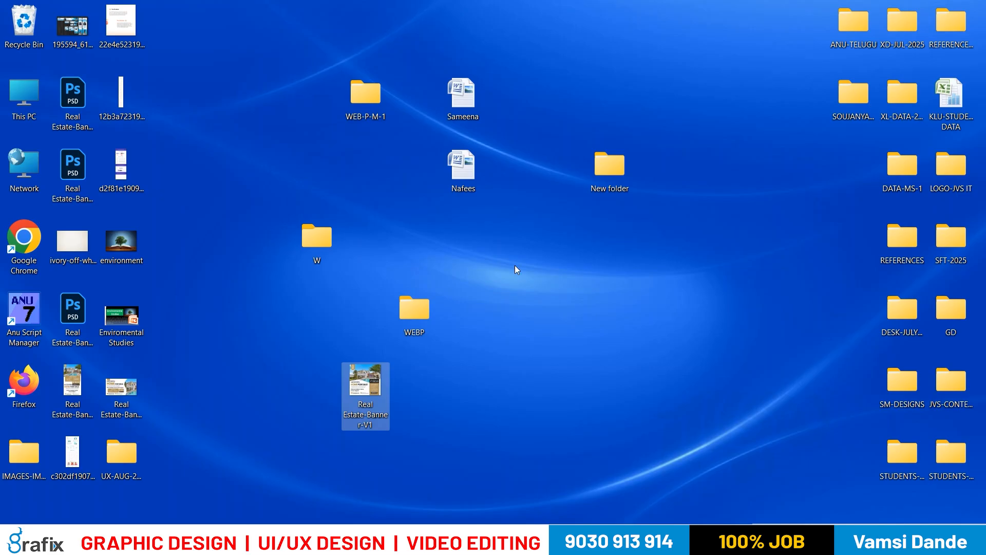
left_click(88, 383)
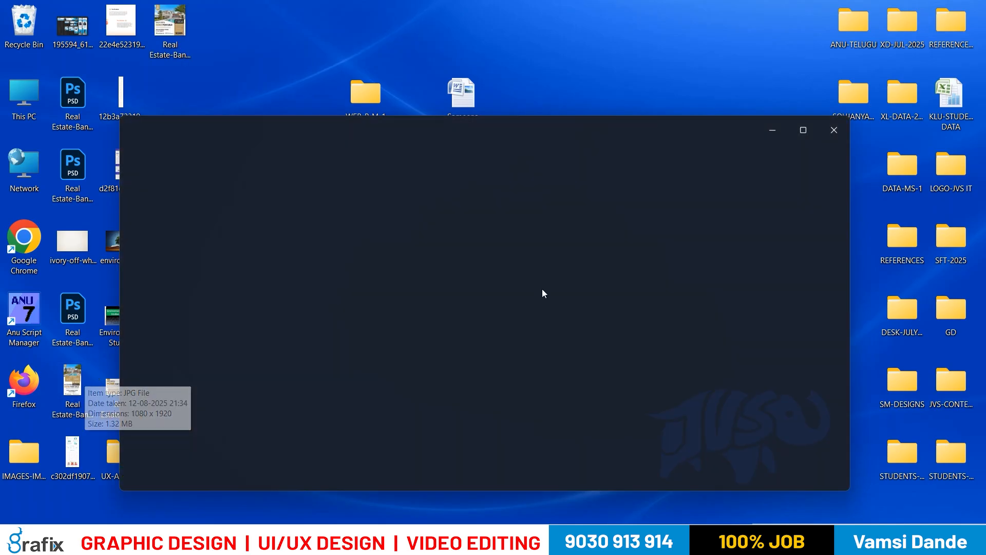
left_click(834, 130)
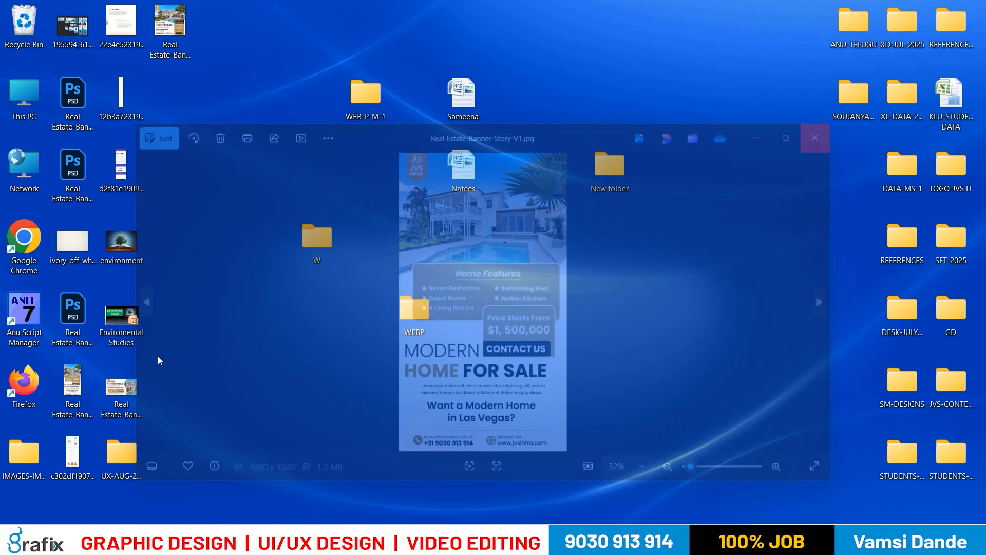
Open the exported square, FB and story JPEGs together in the Photos viewer, maximized with the filmstrip shown
left_click(123, 400)
left_click(71, 389, "ctrl")
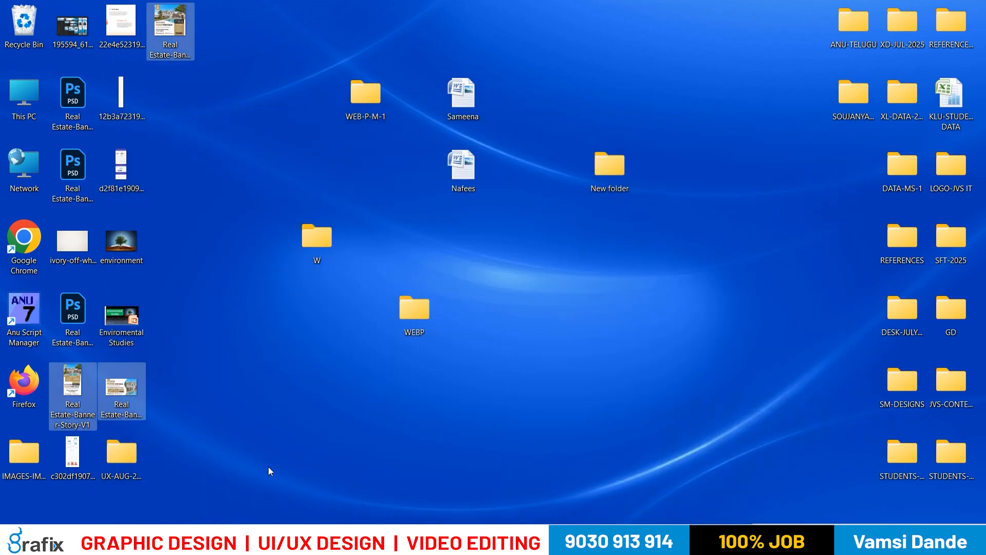
key("Return")
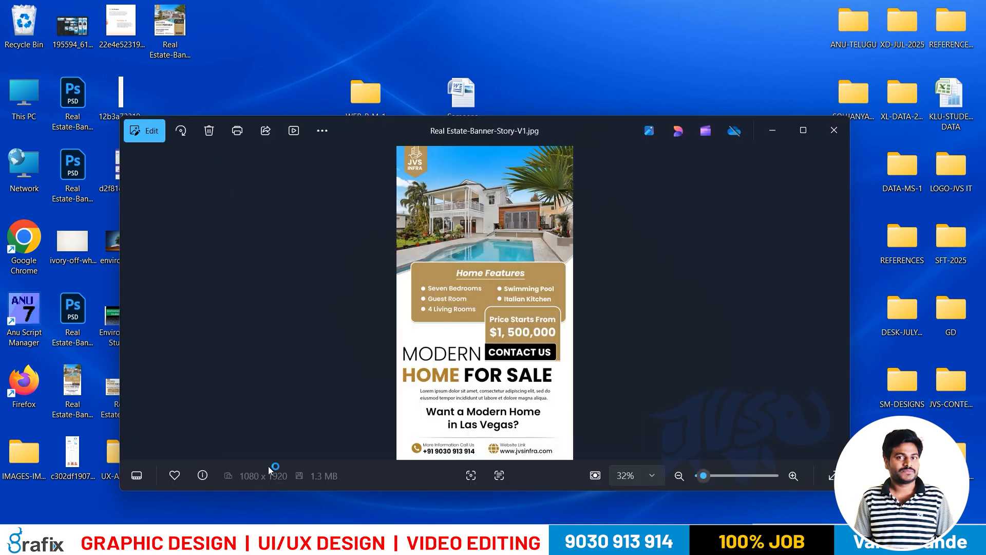
left_click(803, 131)
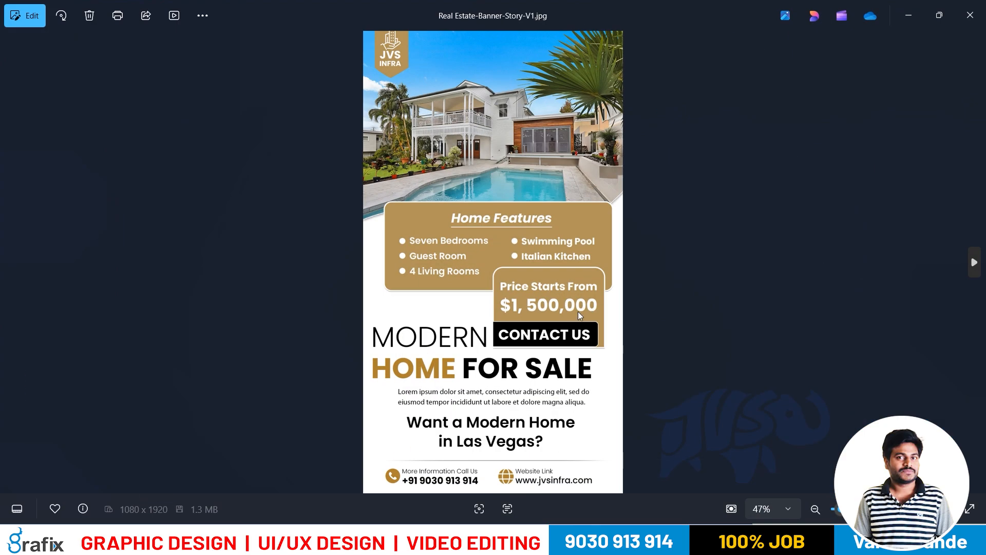
left_click(17, 508)
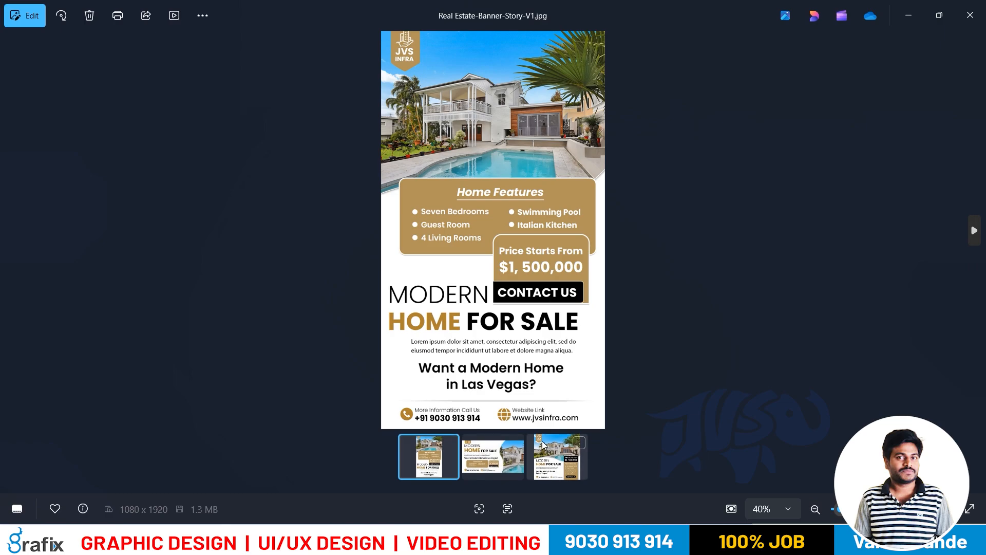
Display the square, FB and story banners side by side for comparison
left_click(579, 443)
left_click(447, 448)
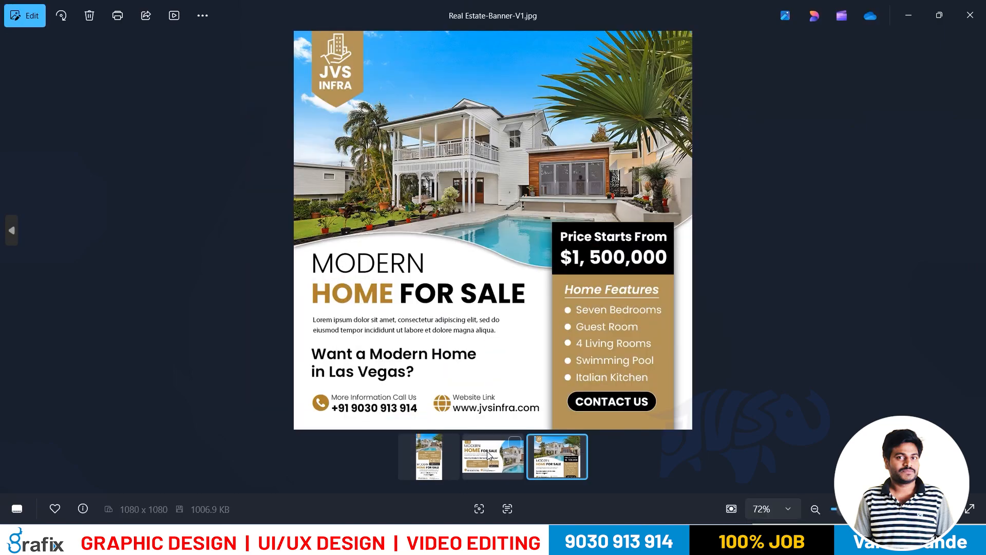
left_click(515, 443)
left_click(451, 444)
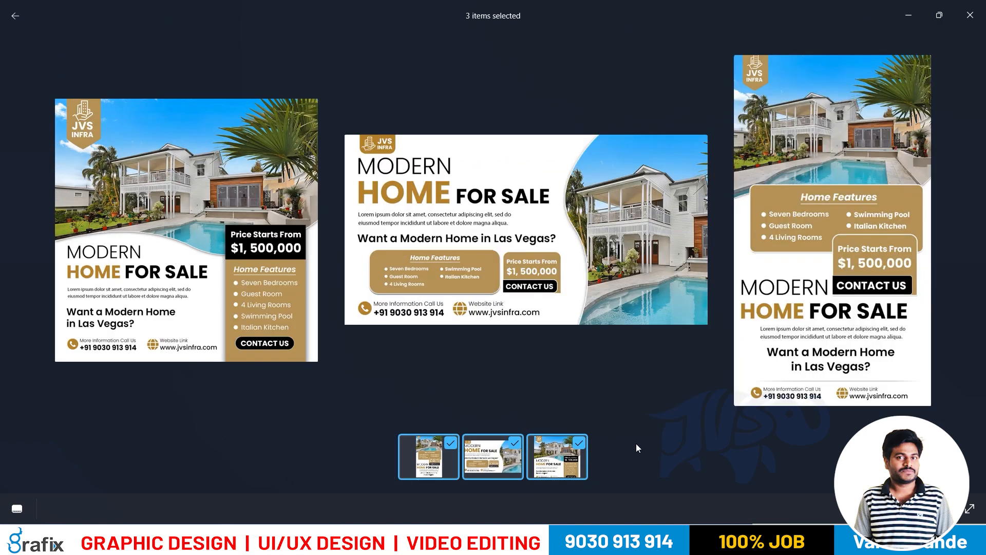